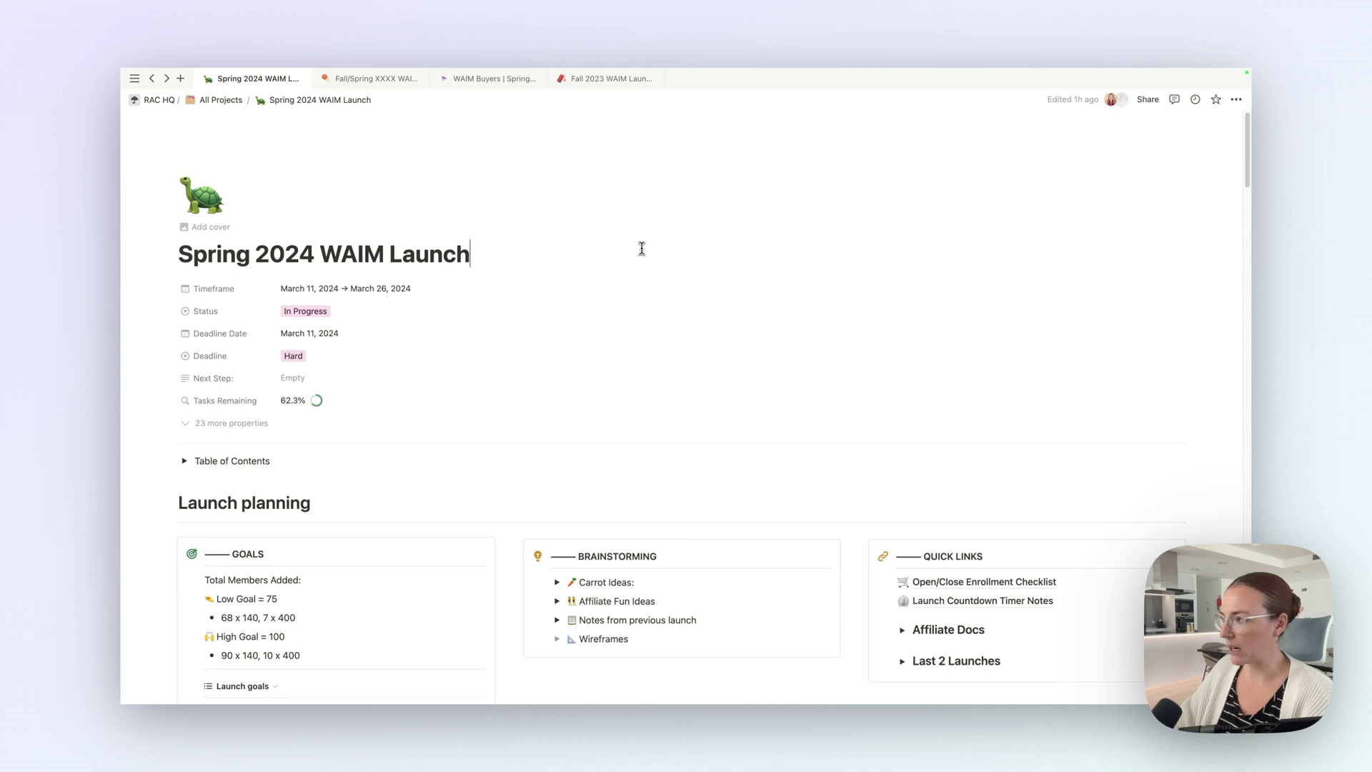
- Set the completed count of the Spring 24 Launch Low Goal to 20 in the Action Goals list
scroll(493, 267, down, 3)
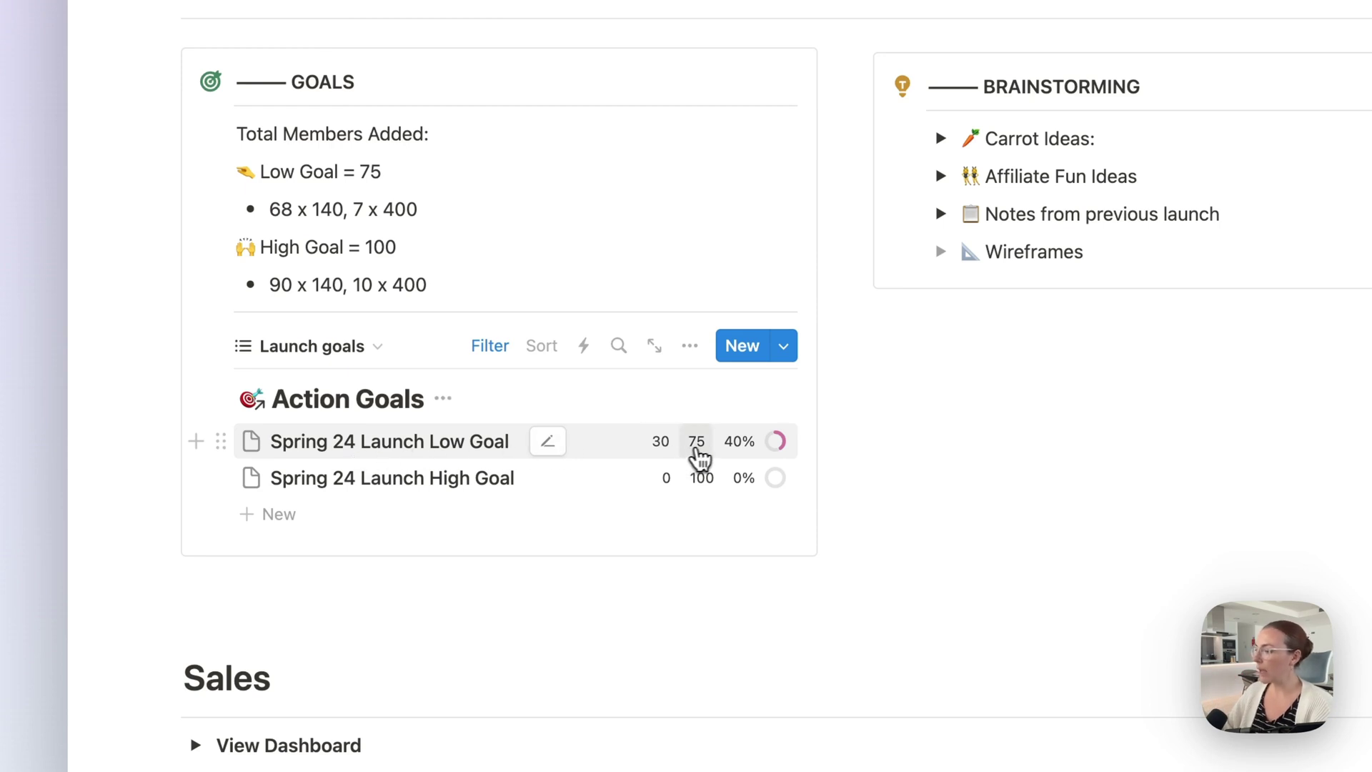
click(655, 441)
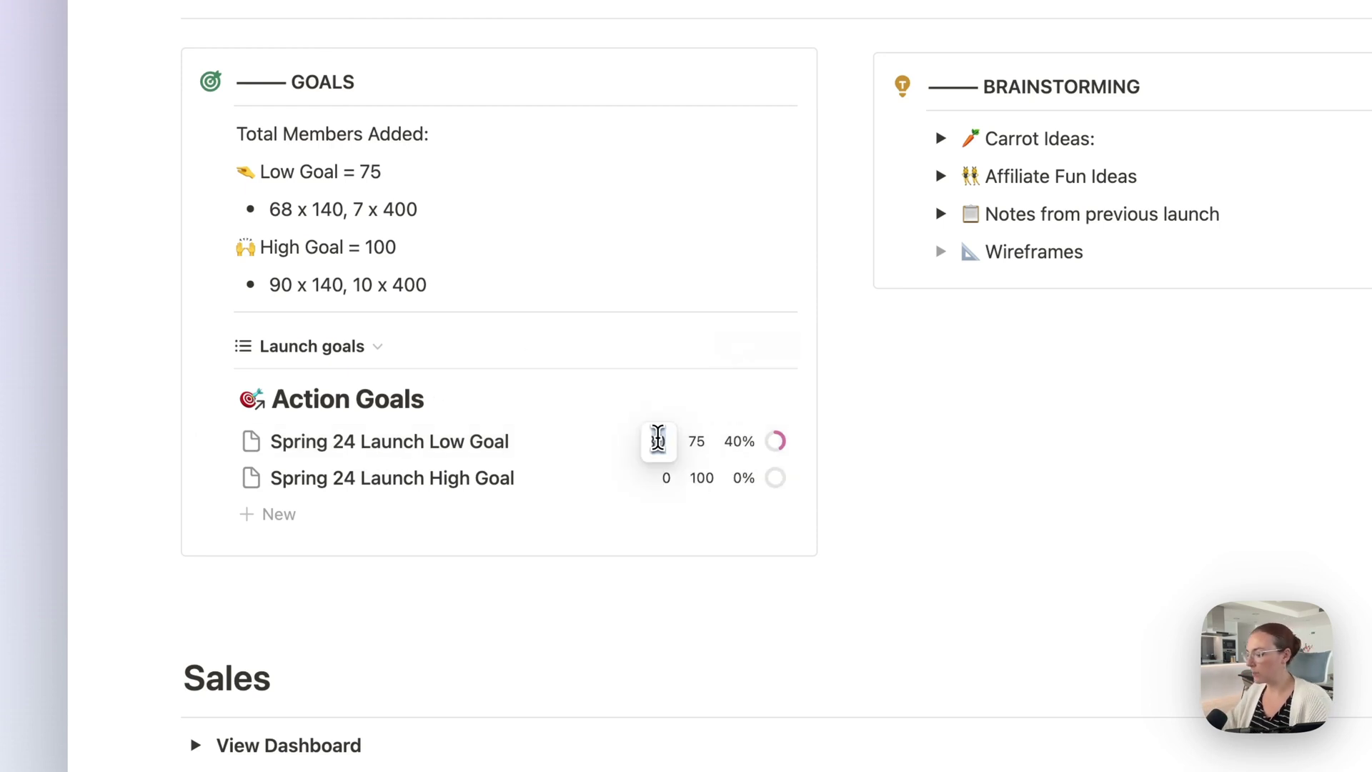
text(20)
click(599, 440)
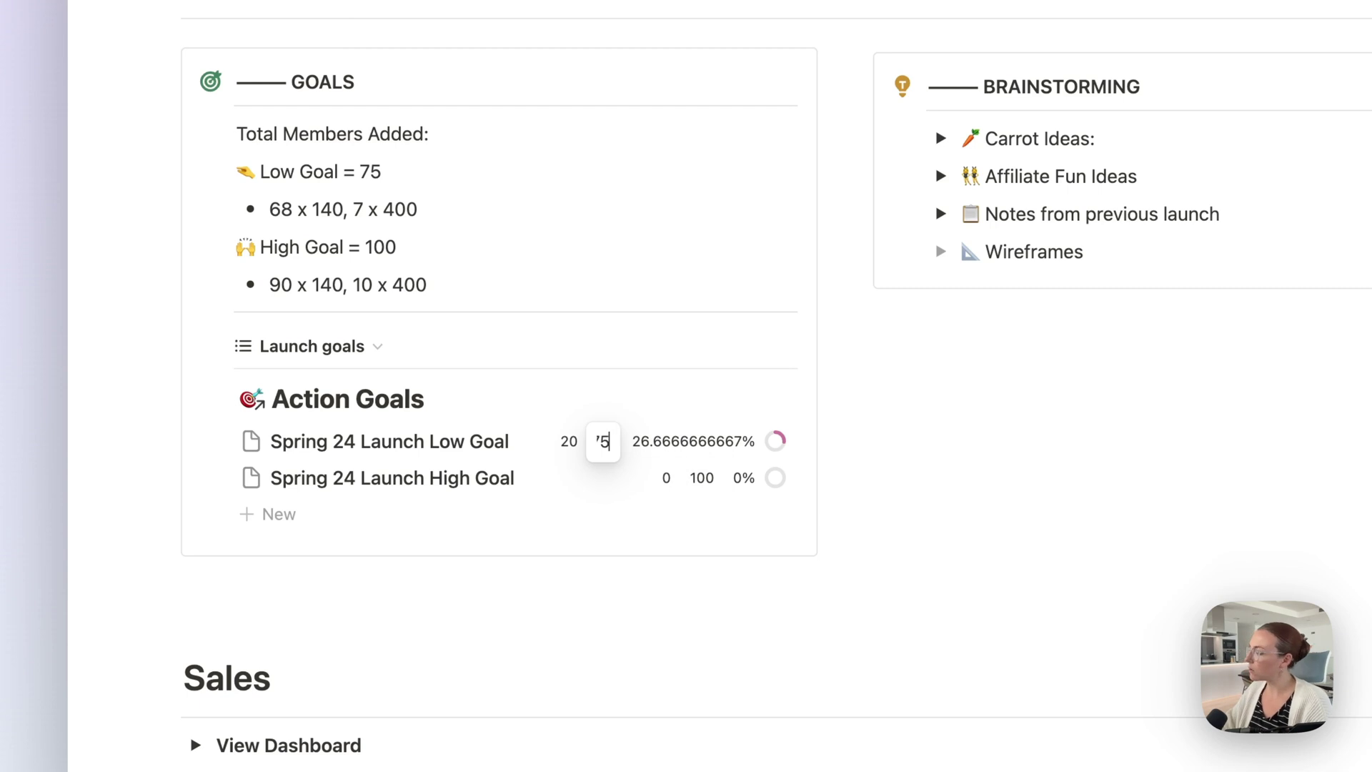
click(652, 441)
key(Escape)
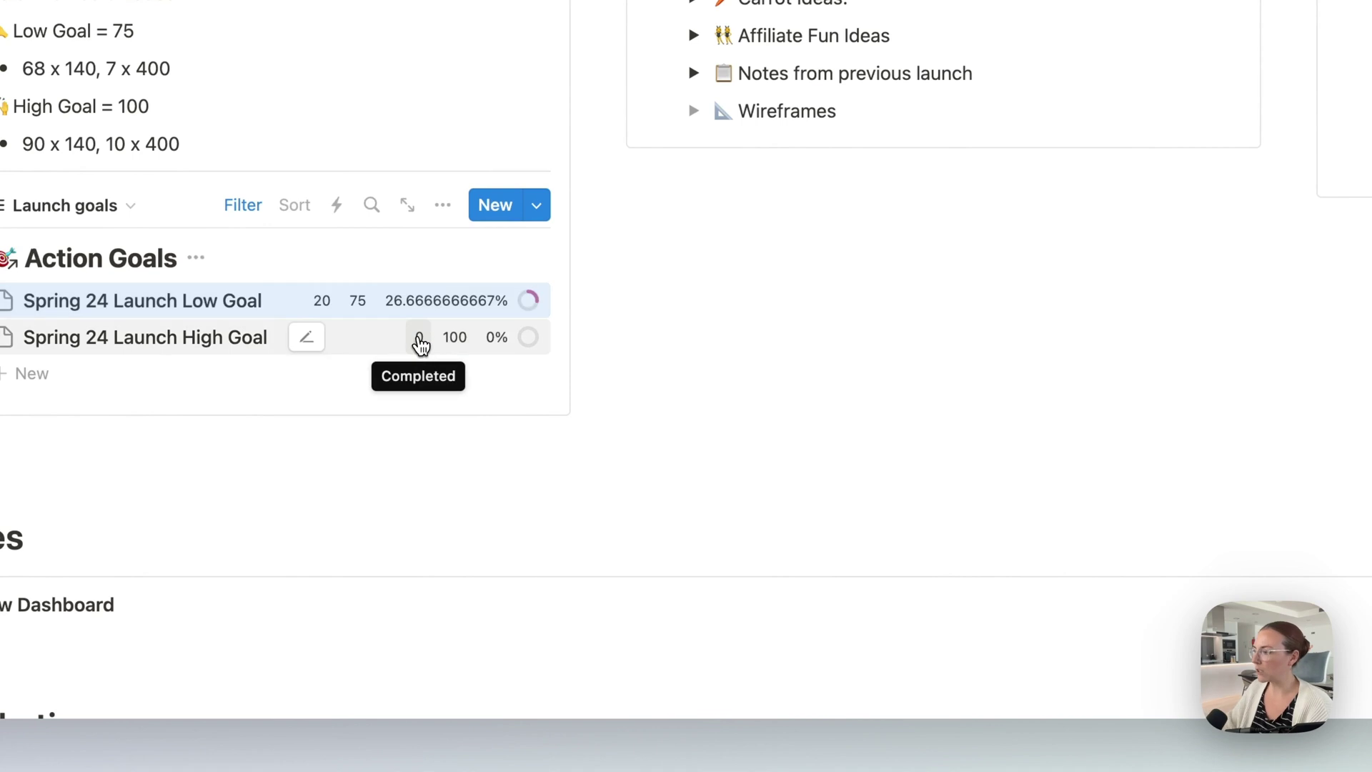
- Set the completed count of the Spring 24 Launch High Goal to 20
click(420, 338)
text(20)
key(Escape)
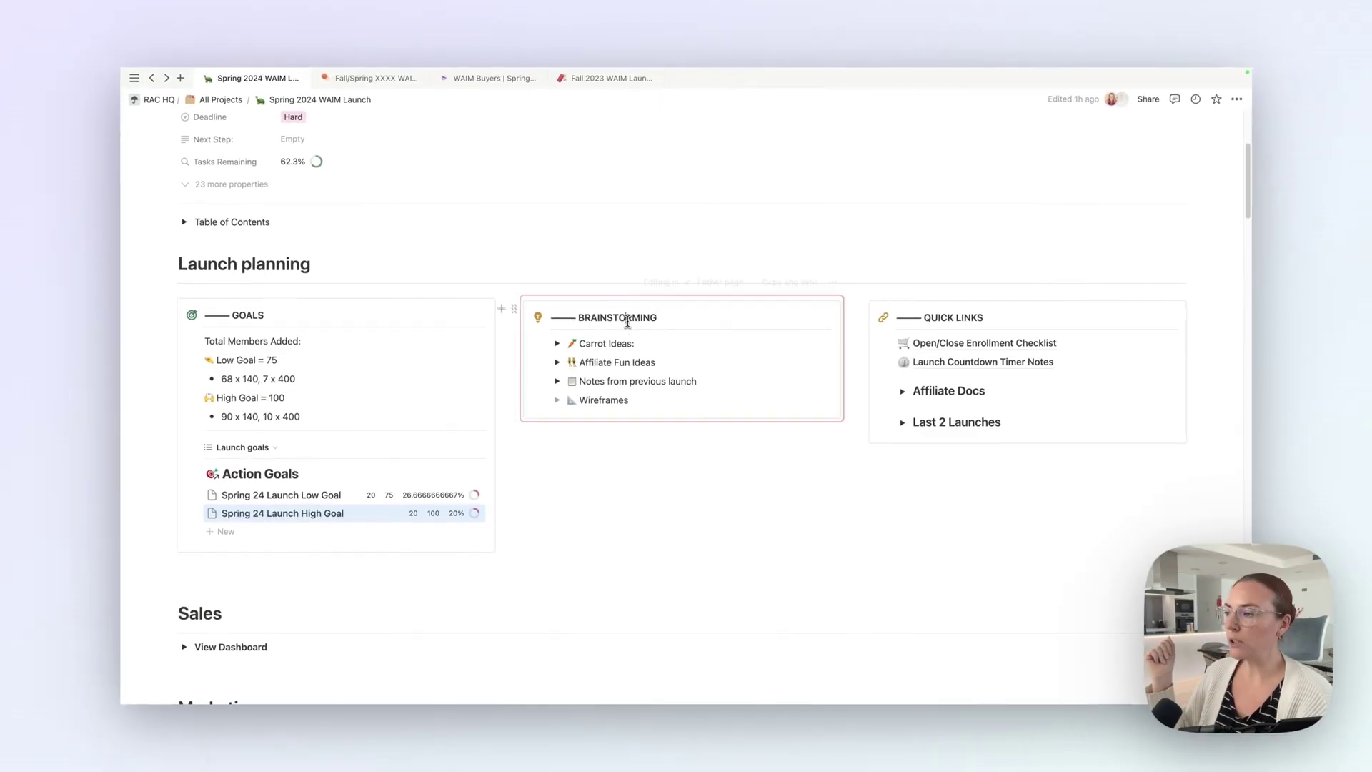
- Expand the Carrot Ideas list under Brainstorming, read through its ideas, and collapse it again
click(621, 320)
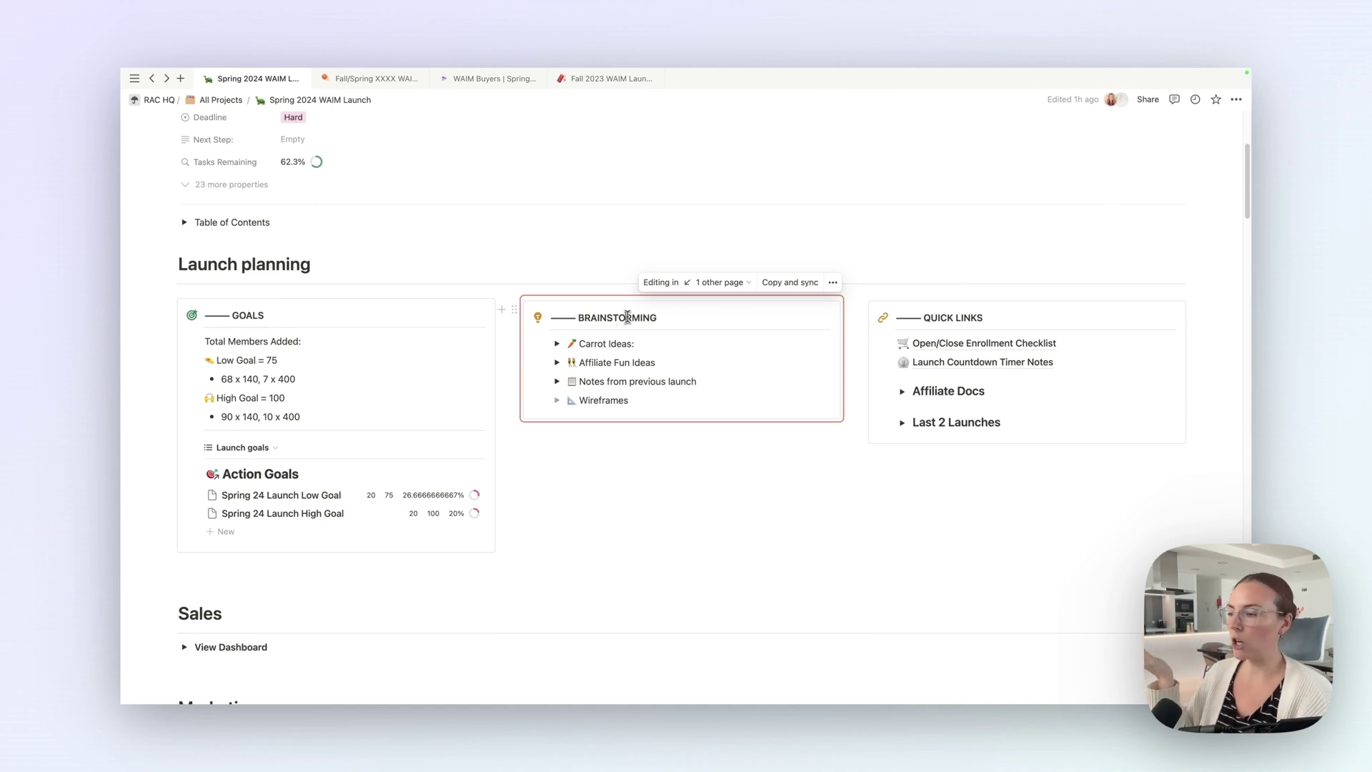
click(557, 343)
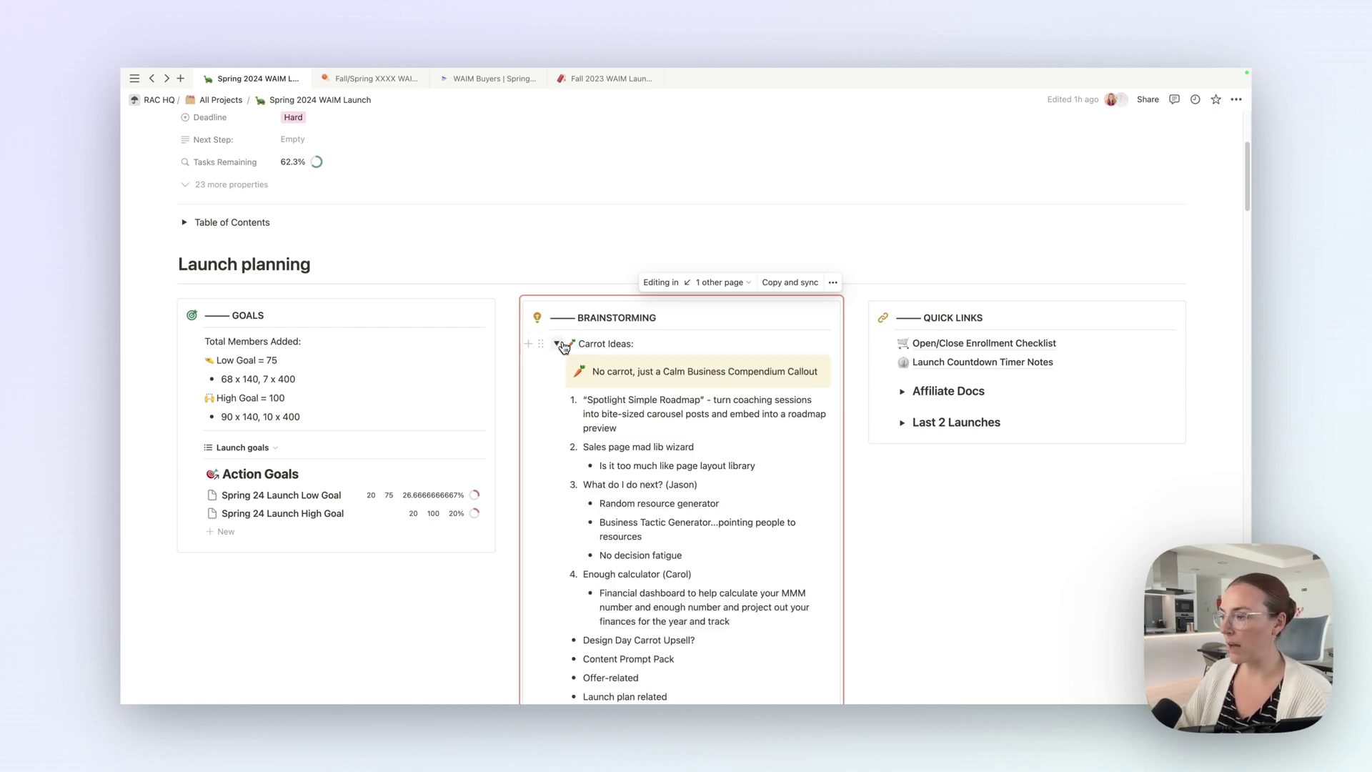
scroll(611, 401, down, 3)
scroll(616, 433, down, 3)
scroll(616, 433, up, 5)
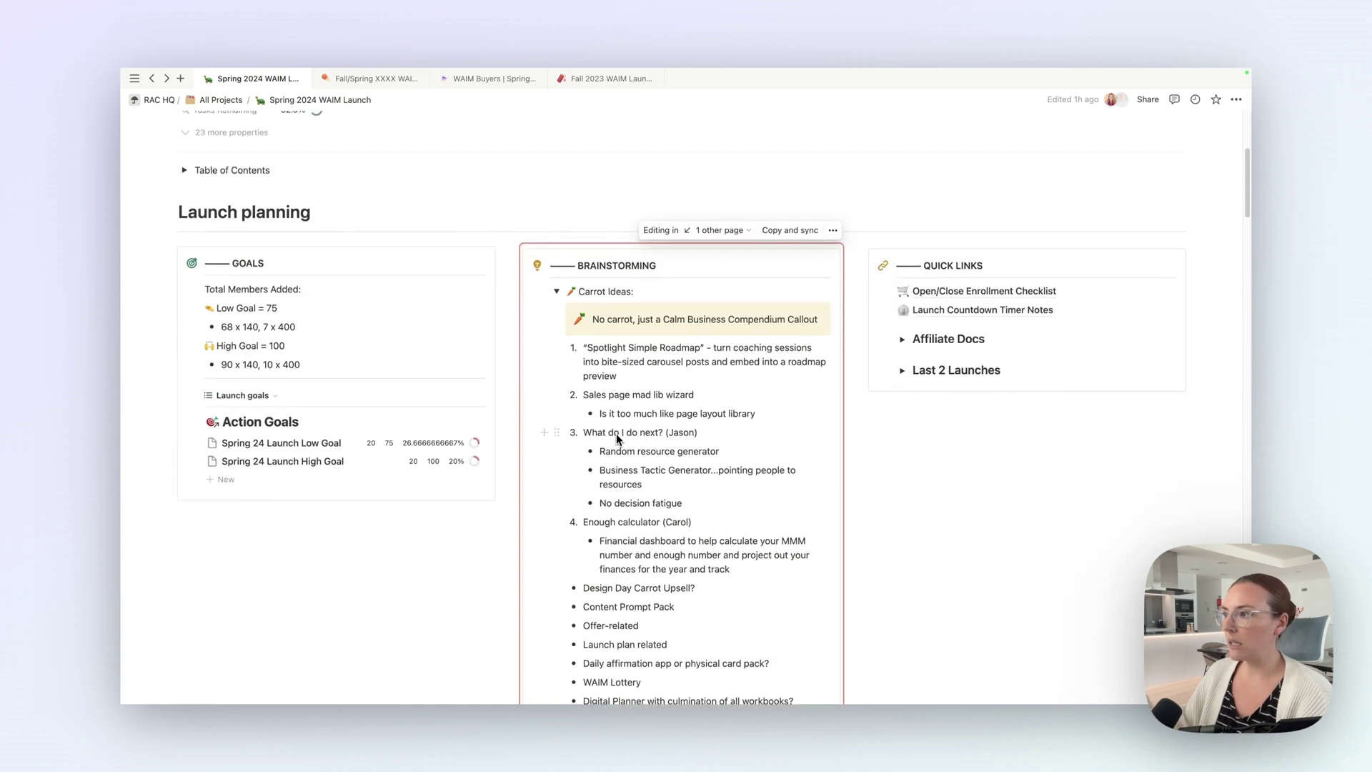
click(558, 293)
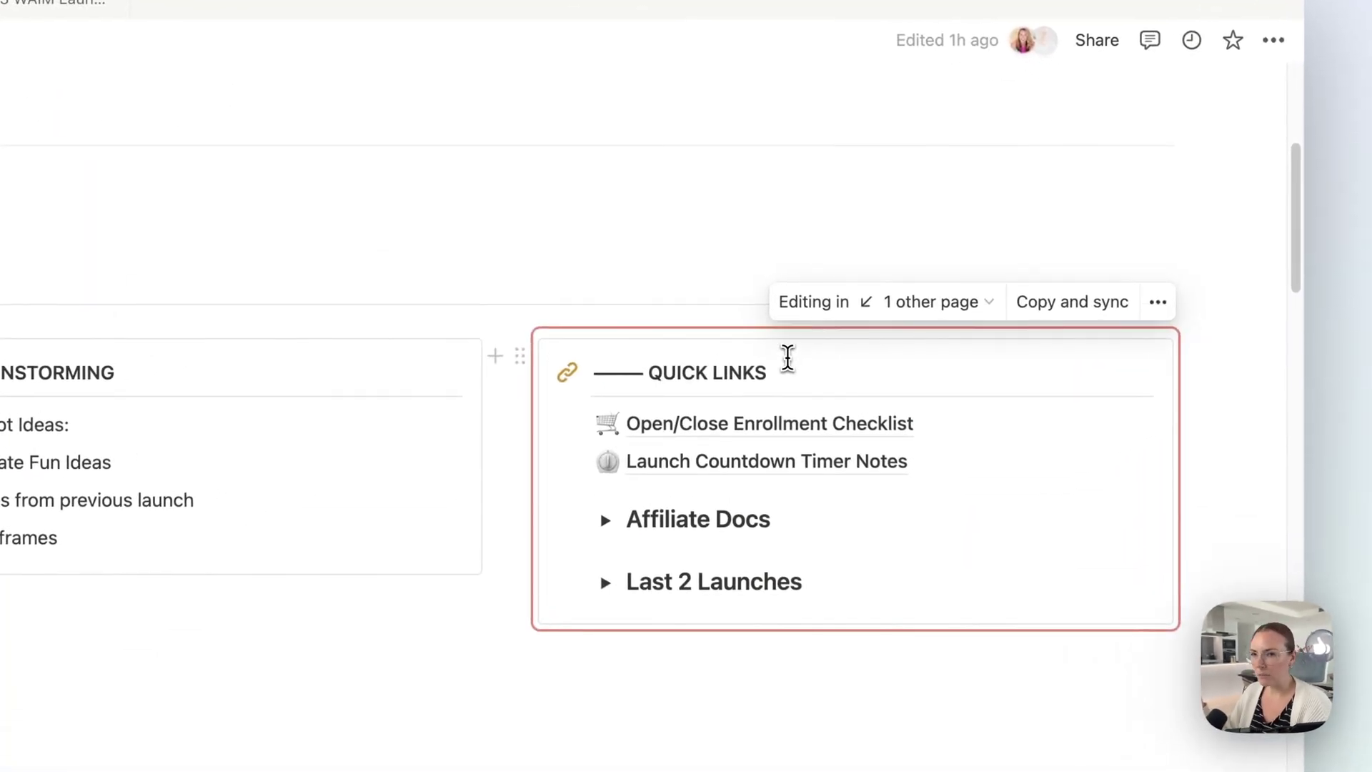
- Look through the Quick Links: the Open/Close Enrollment Checklist page, the Affiliate Docs and the Last 2 Launches
click(822, 423)
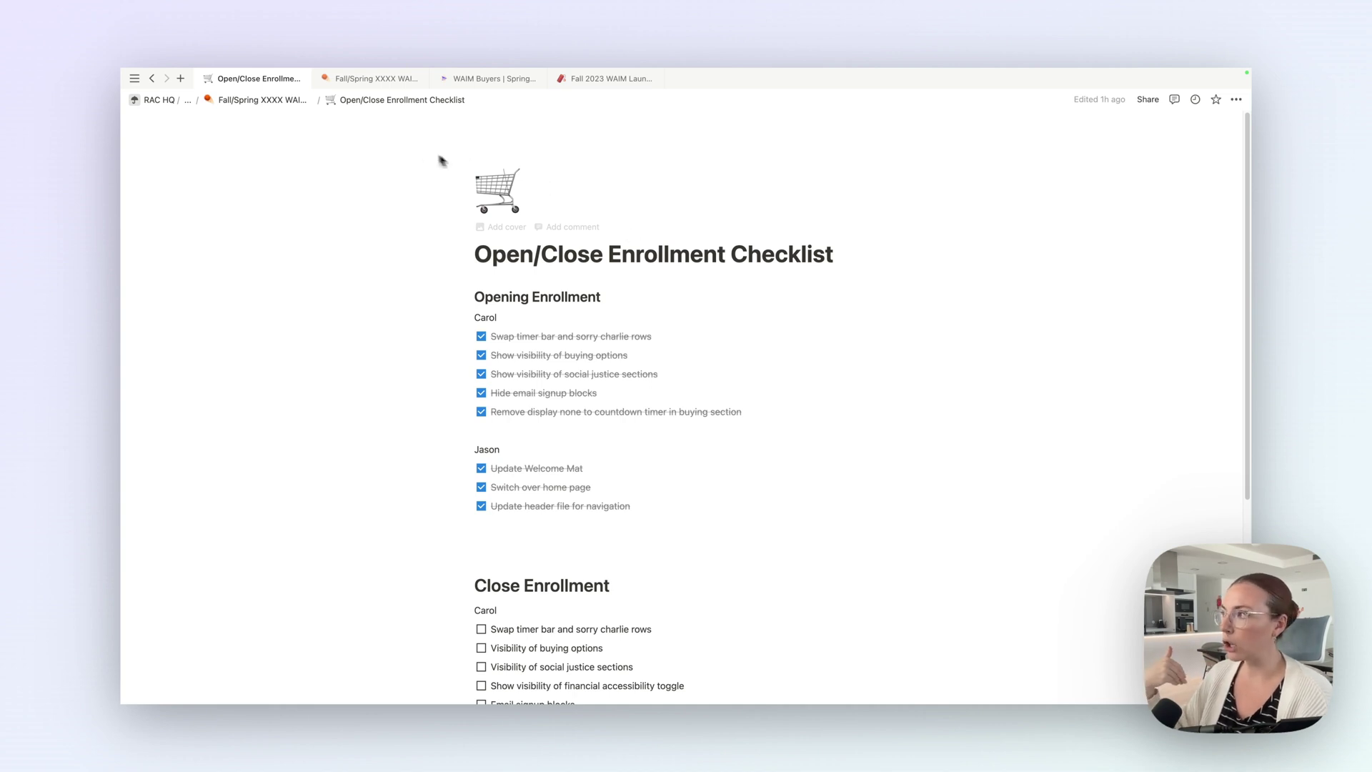
key(super+bracketleft)
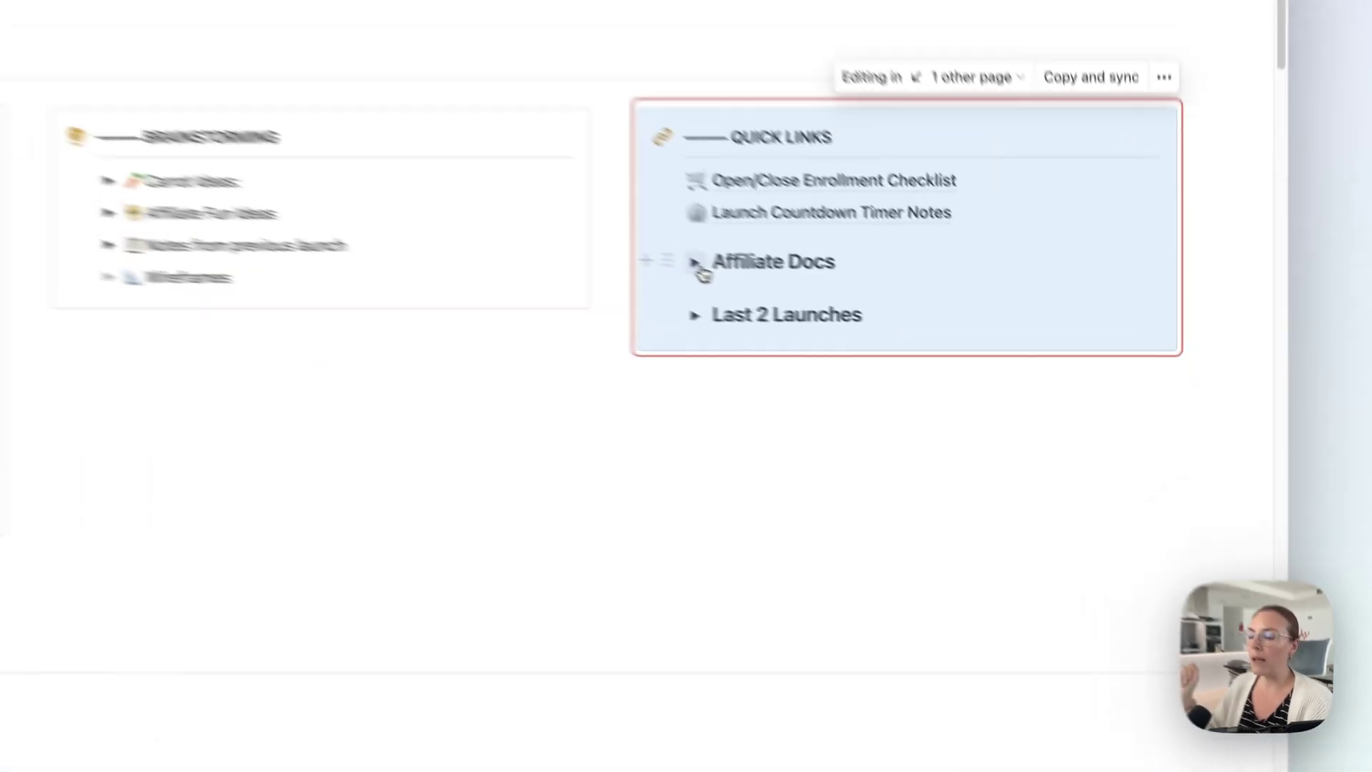
click(902, 339)
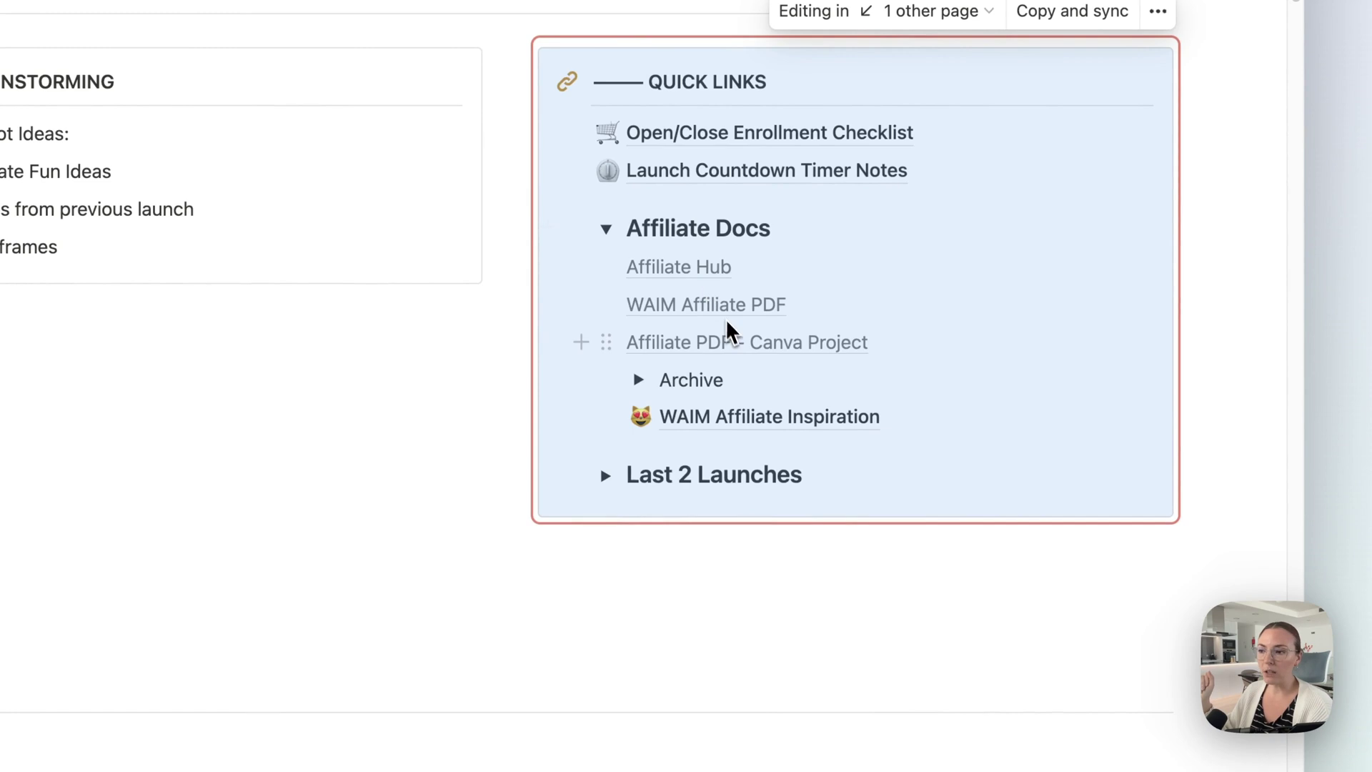
mouse_move(864, 358)
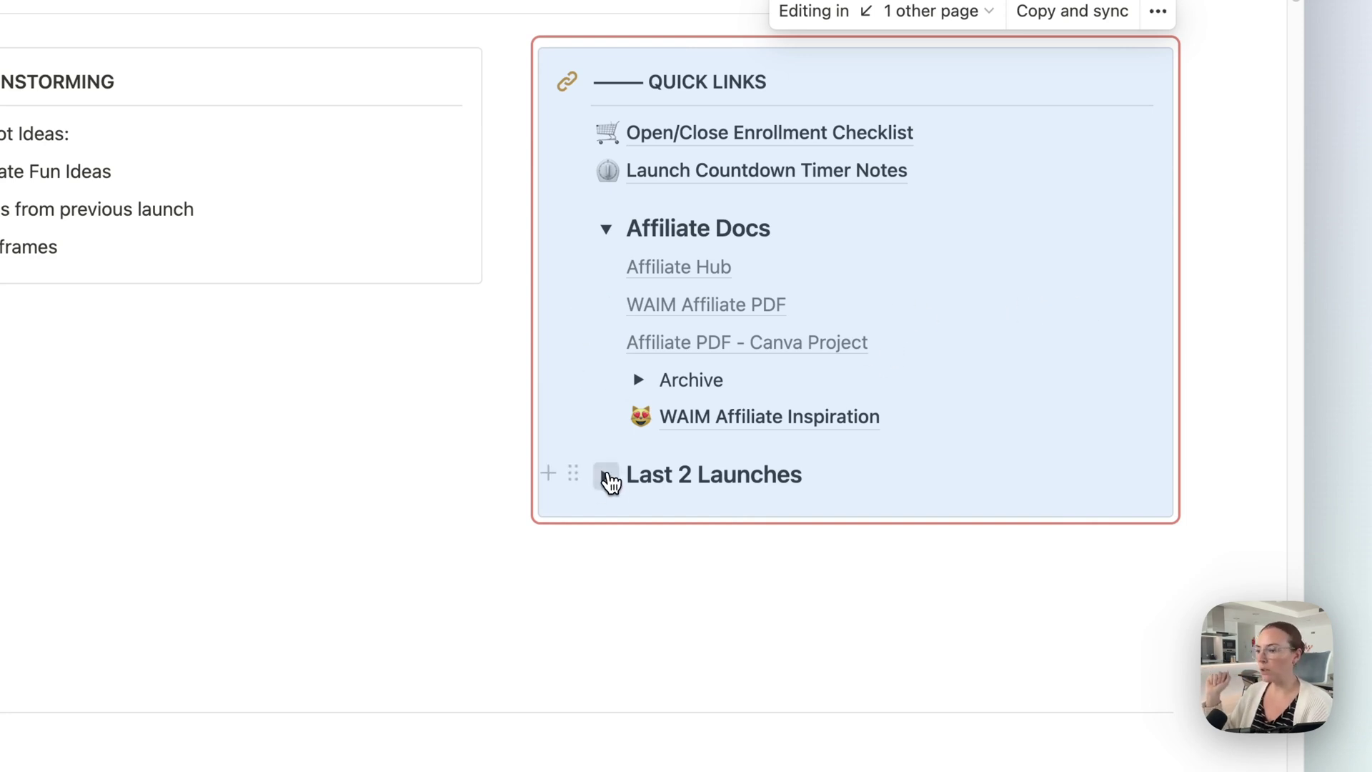
click(607, 476)
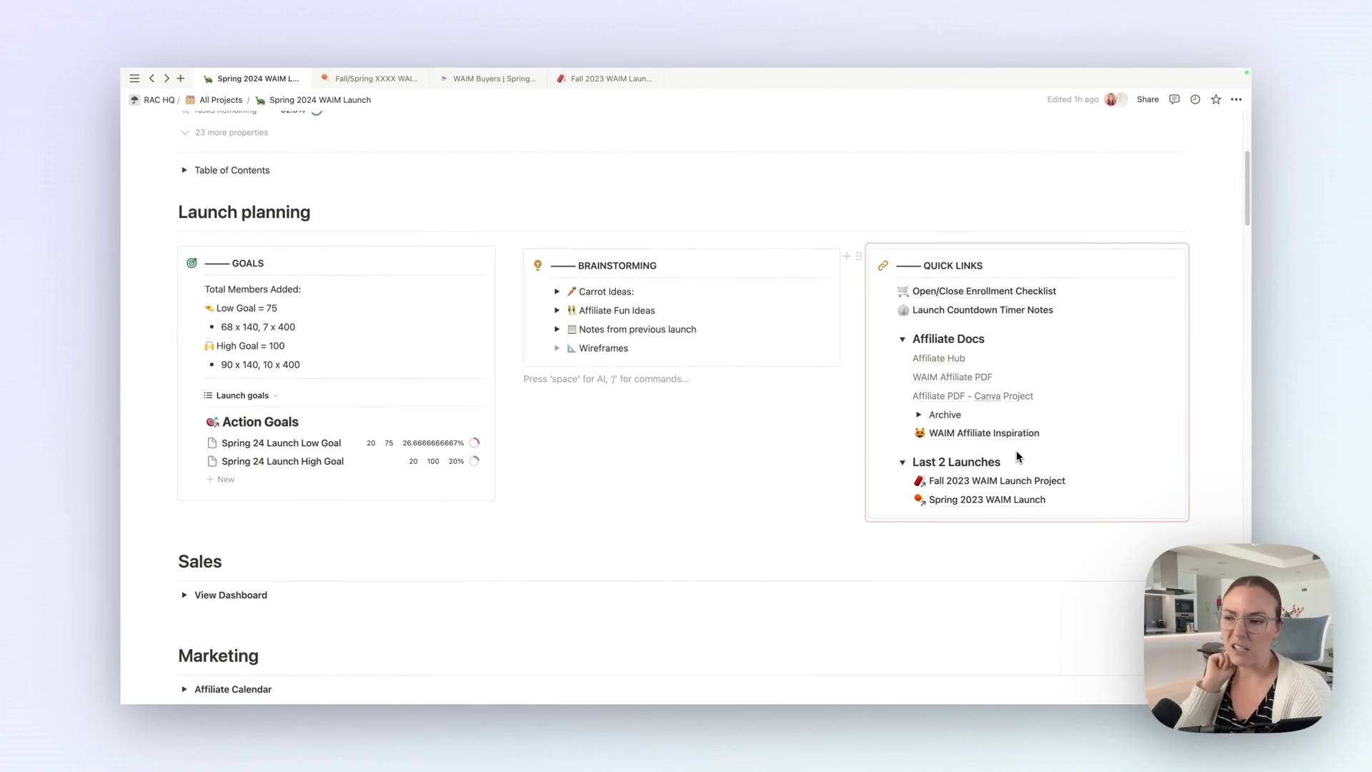
click(902, 462)
- Expand the Sales section's dashboard and examine the daily Spring 2024 Launch sales table, including past-launch, revenue and affiliate payout columns
scroll(592, 324, down, 1)
scroll(687, 350, down, 3)
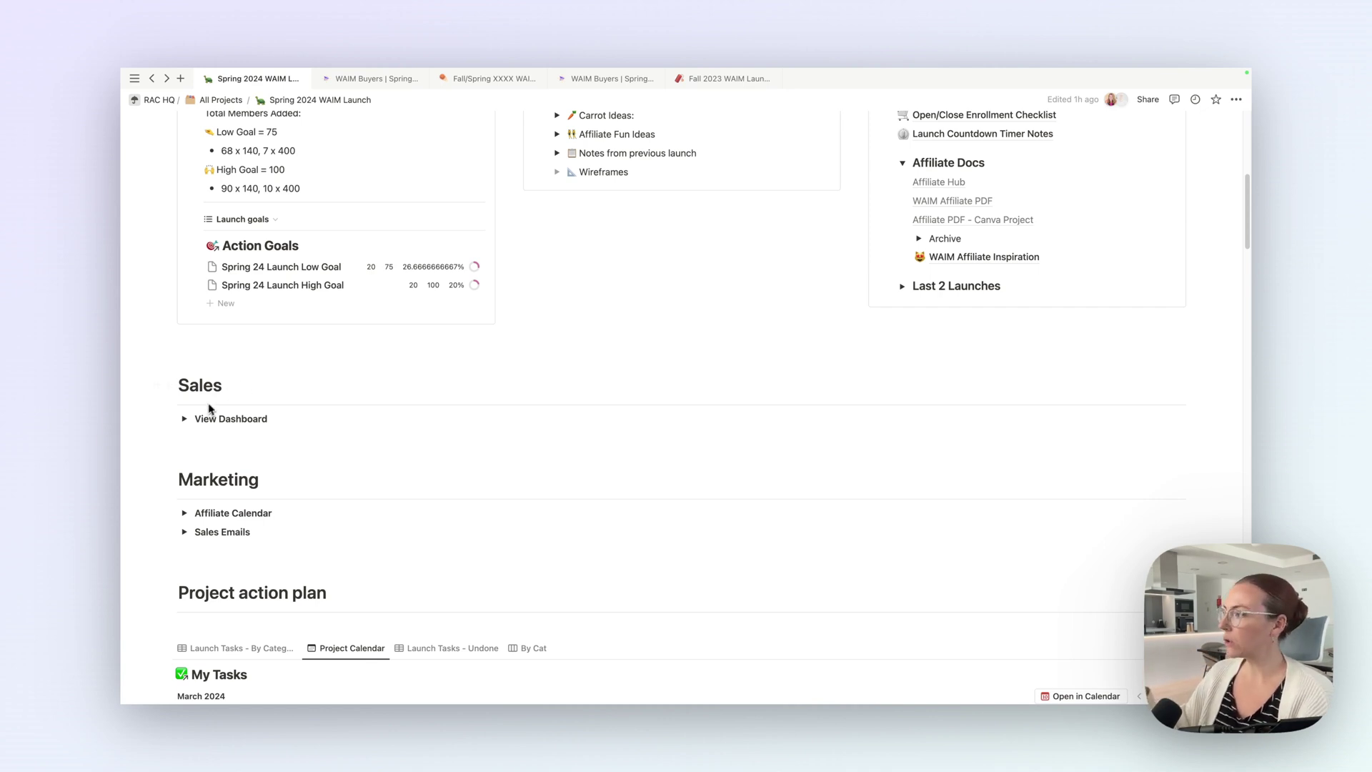
click(185, 419)
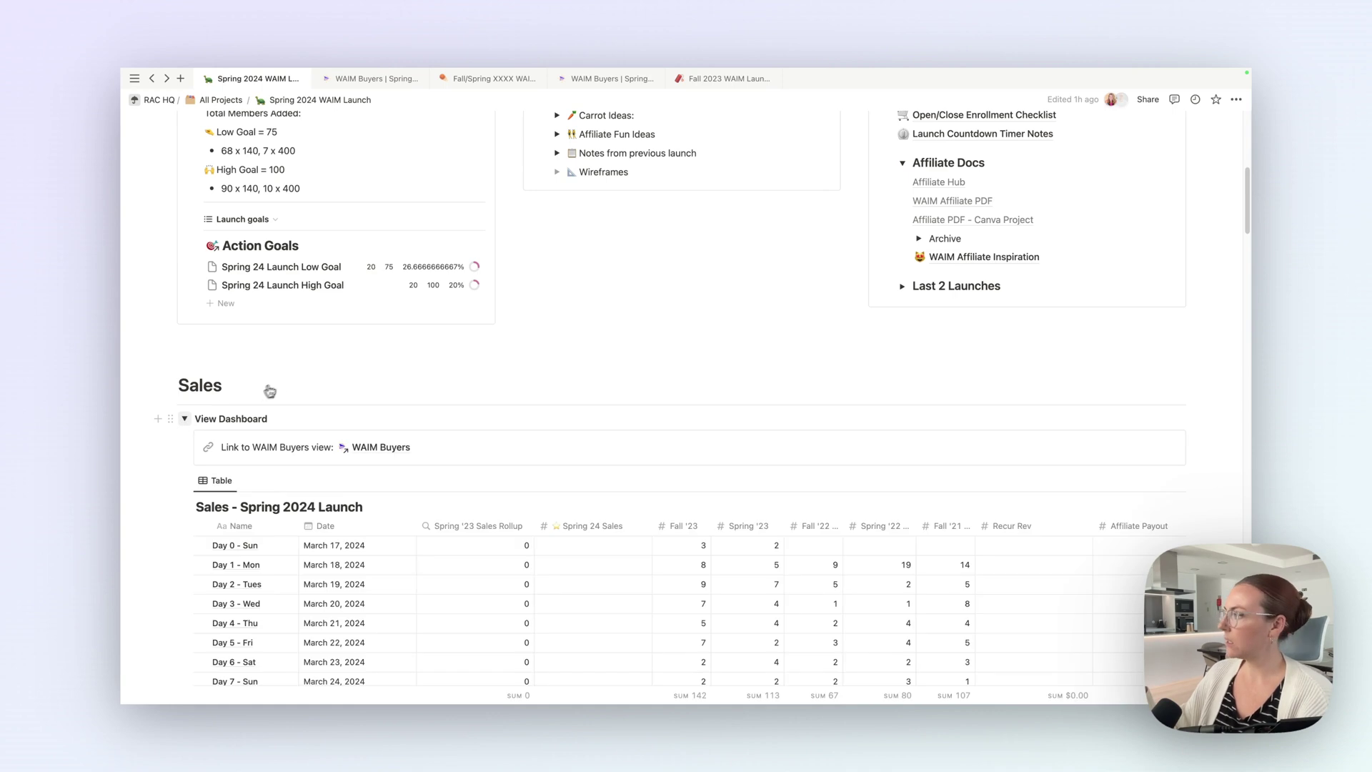
scroll(279, 384, down, 3)
scroll(407, 402, down, 5)
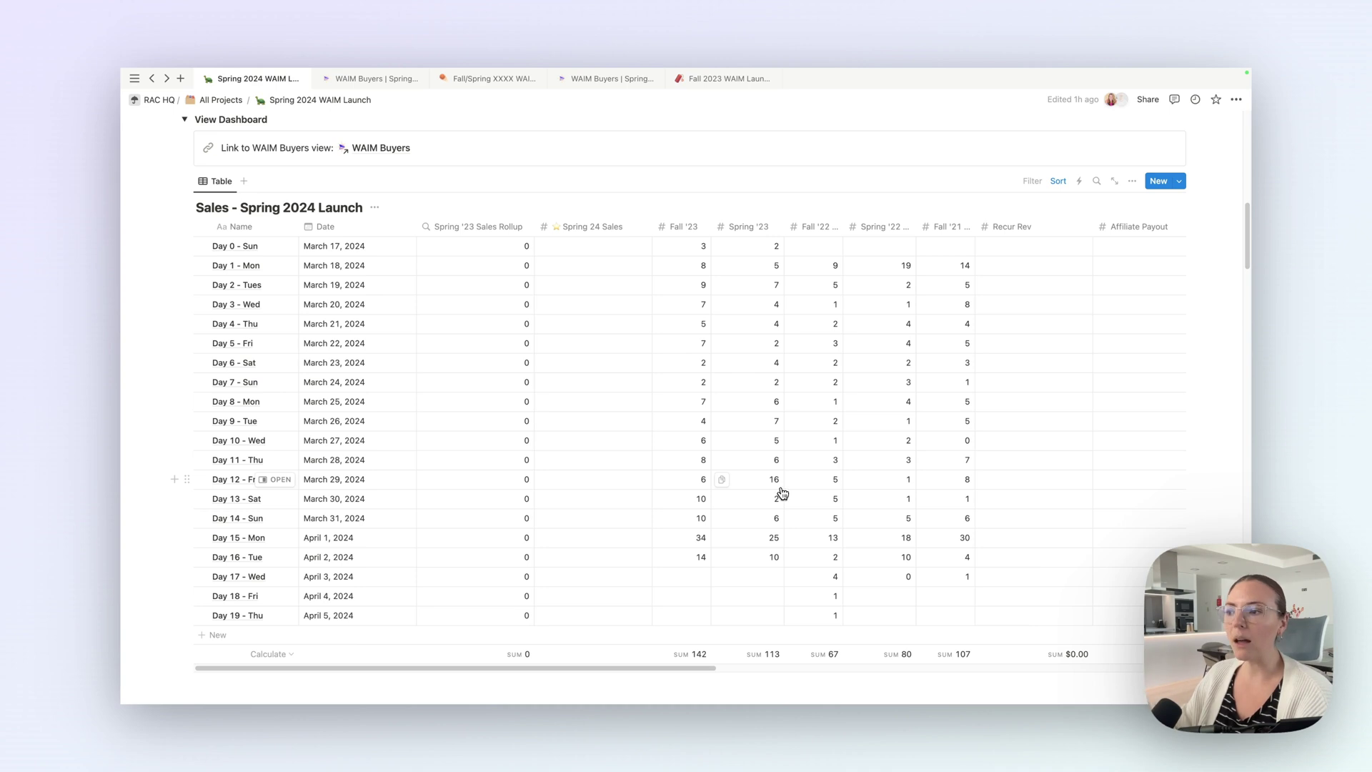
scroll(810, 436, up, 5)
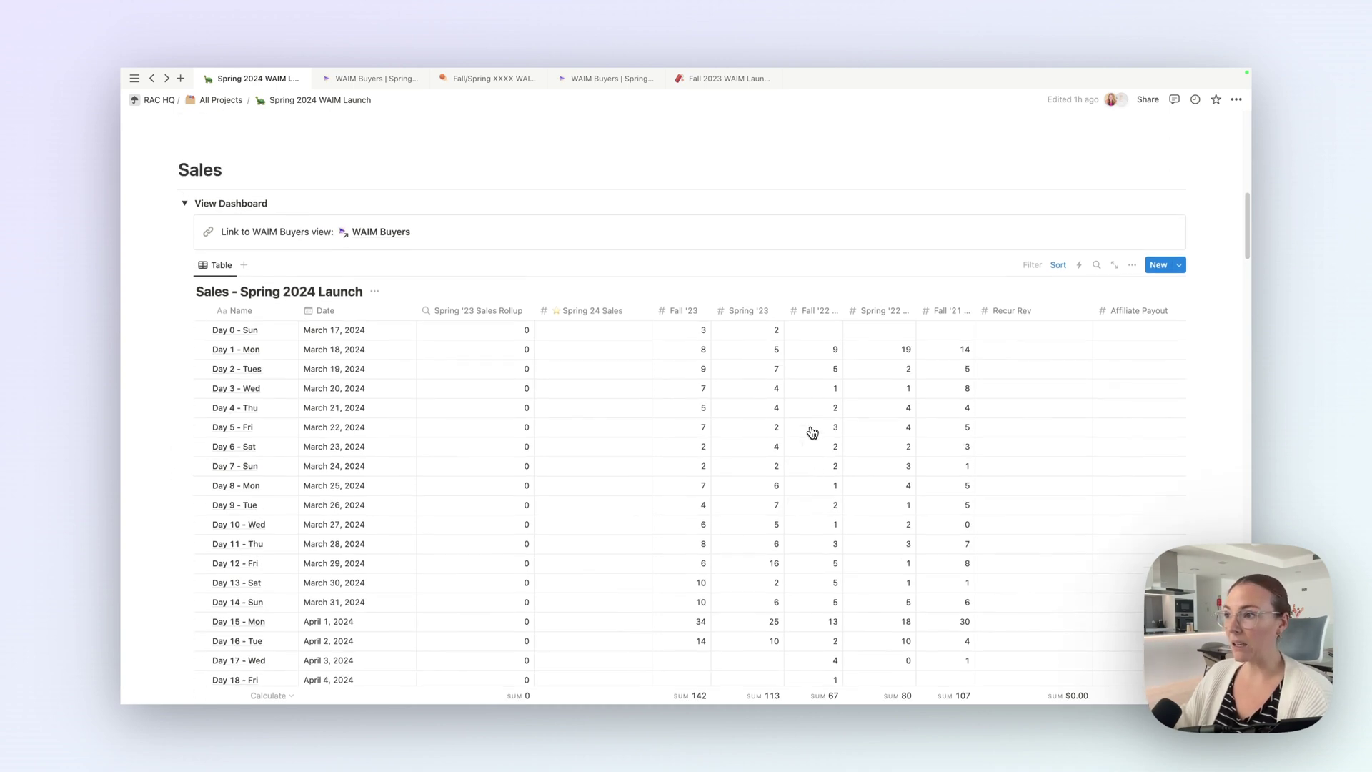
scroll(806, 428, up, 2)
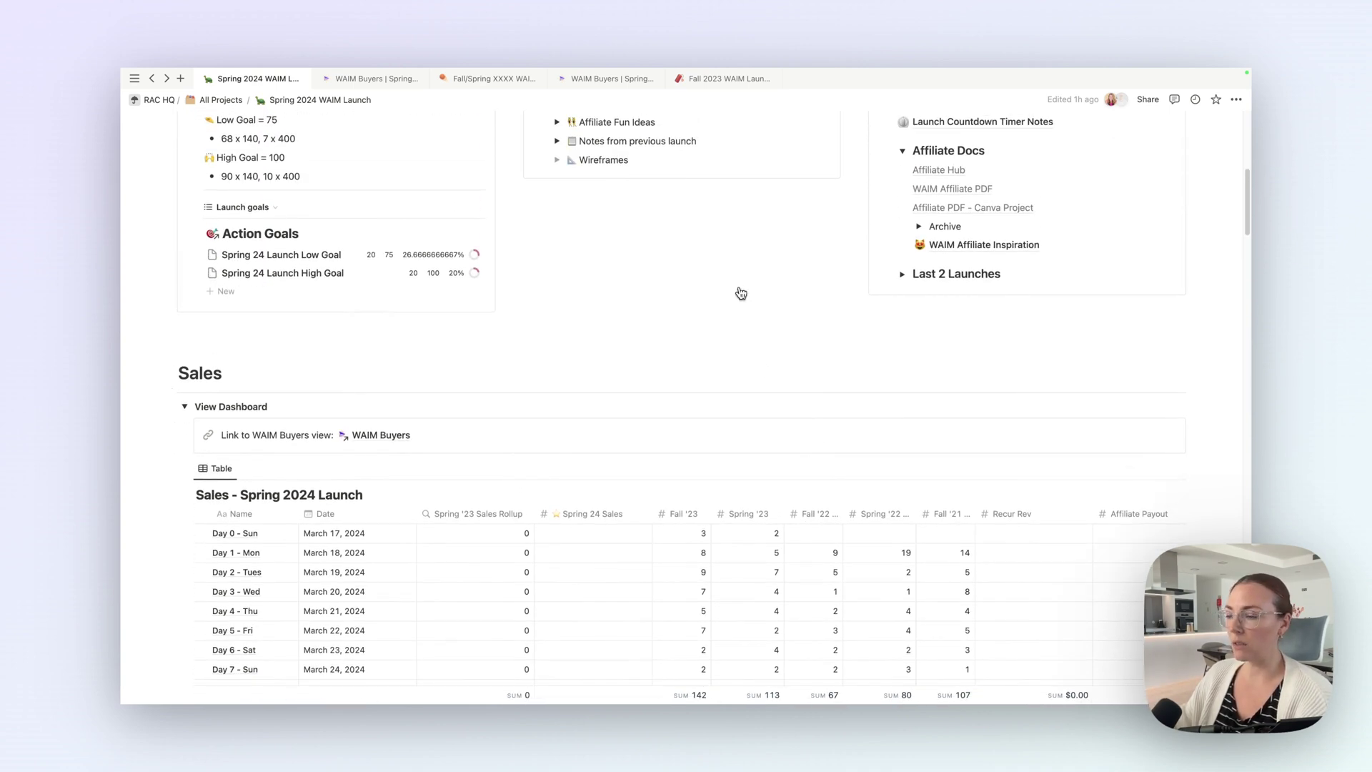
scroll(744, 297, down, 7)
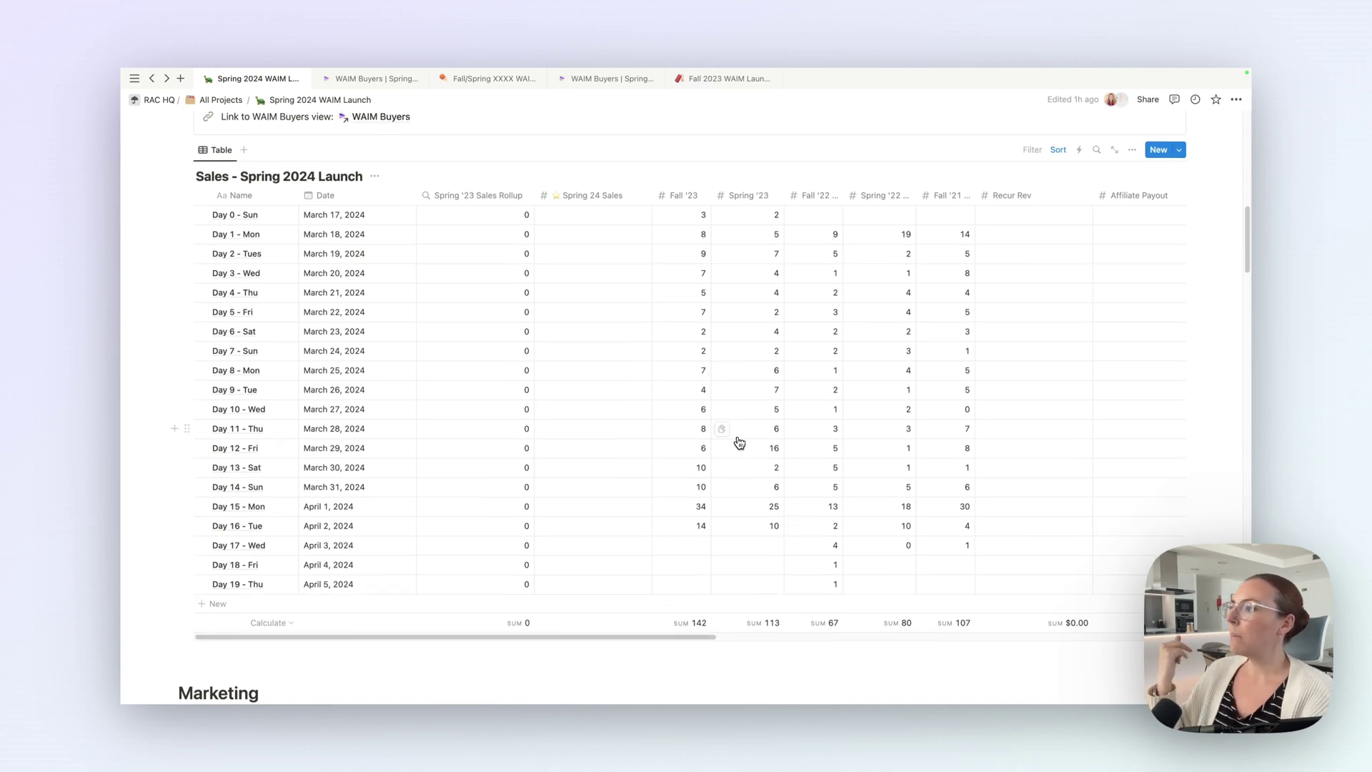
scroll(740, 441, up, 1)
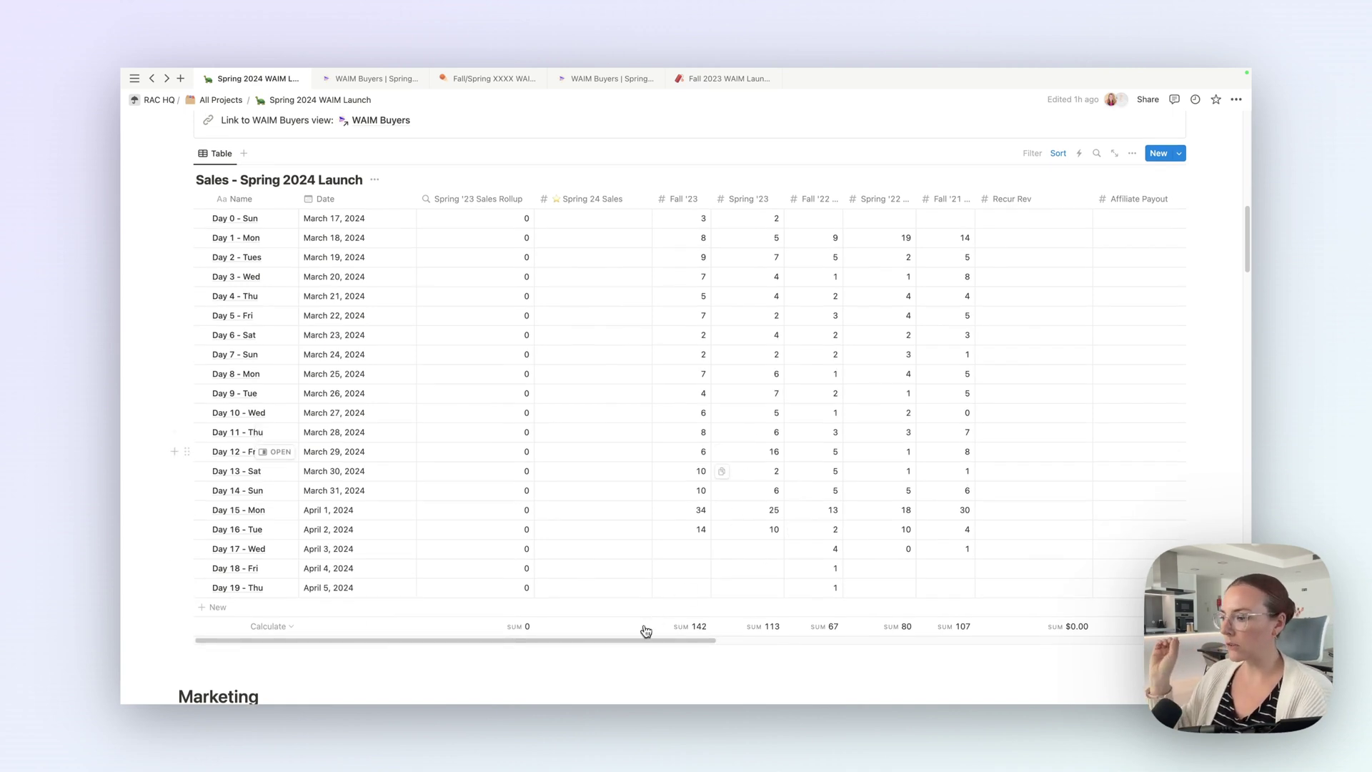
drag(643, 647, 886, 640)
scroll(453, 394, up, 5)
scroll(455, 395, down, 1)
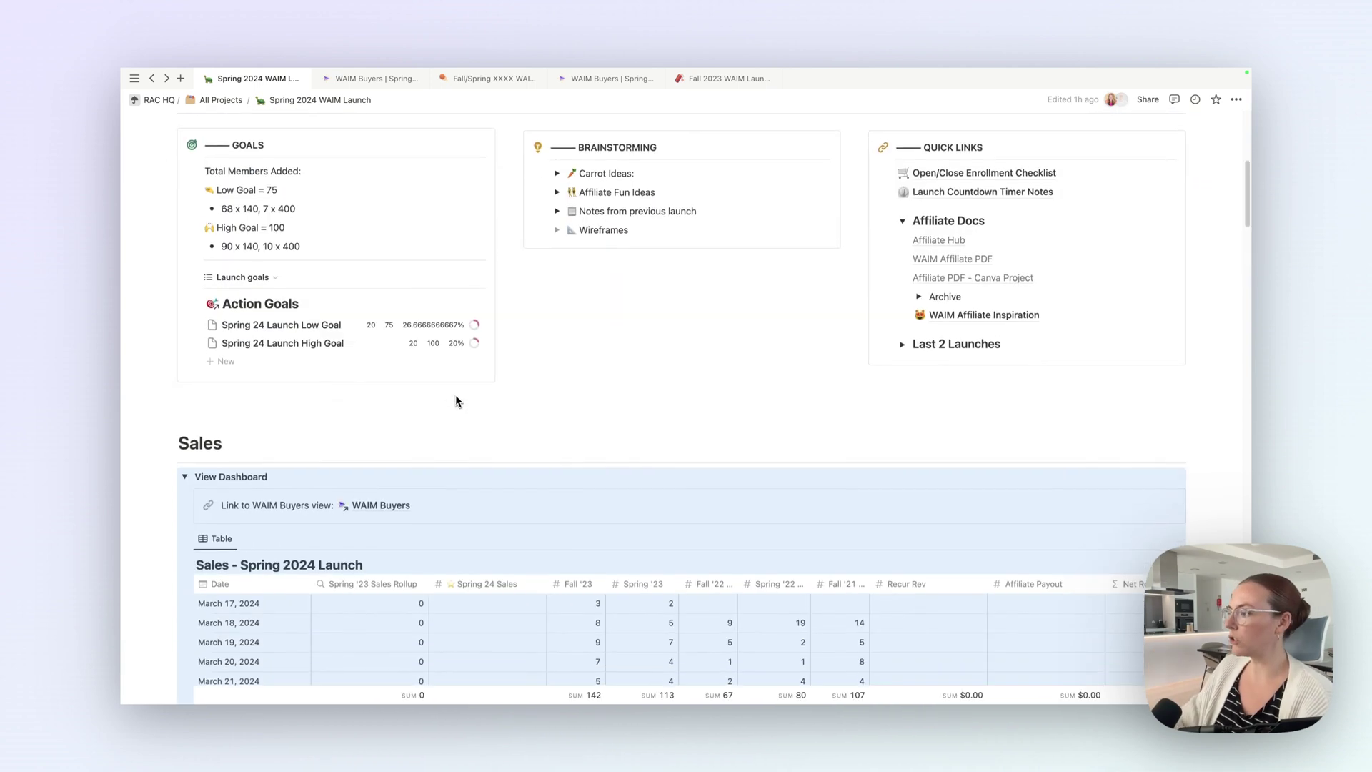
click(509, 495)
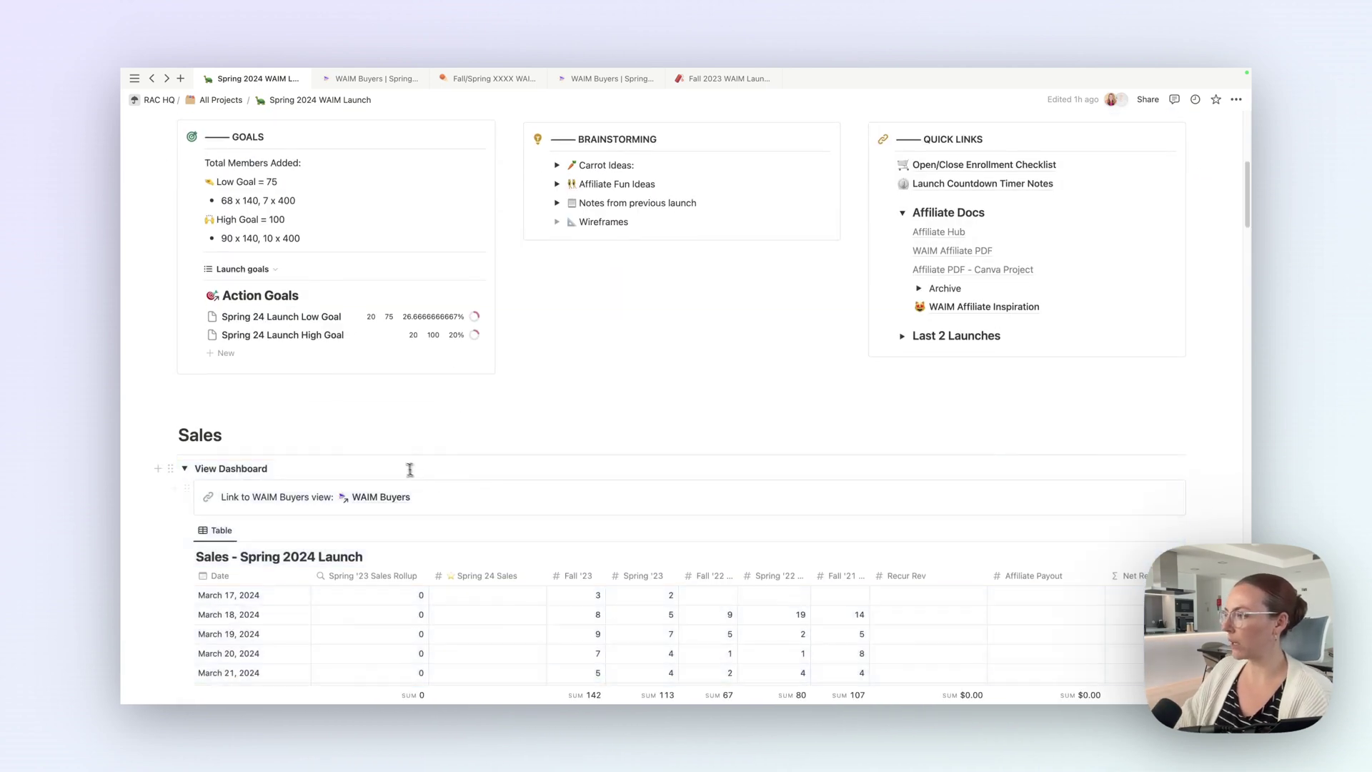
- Open the WAIM Buyers database linked in the sales dashboard in a new tab, and close the duplicate tab
super+click(368, 504)
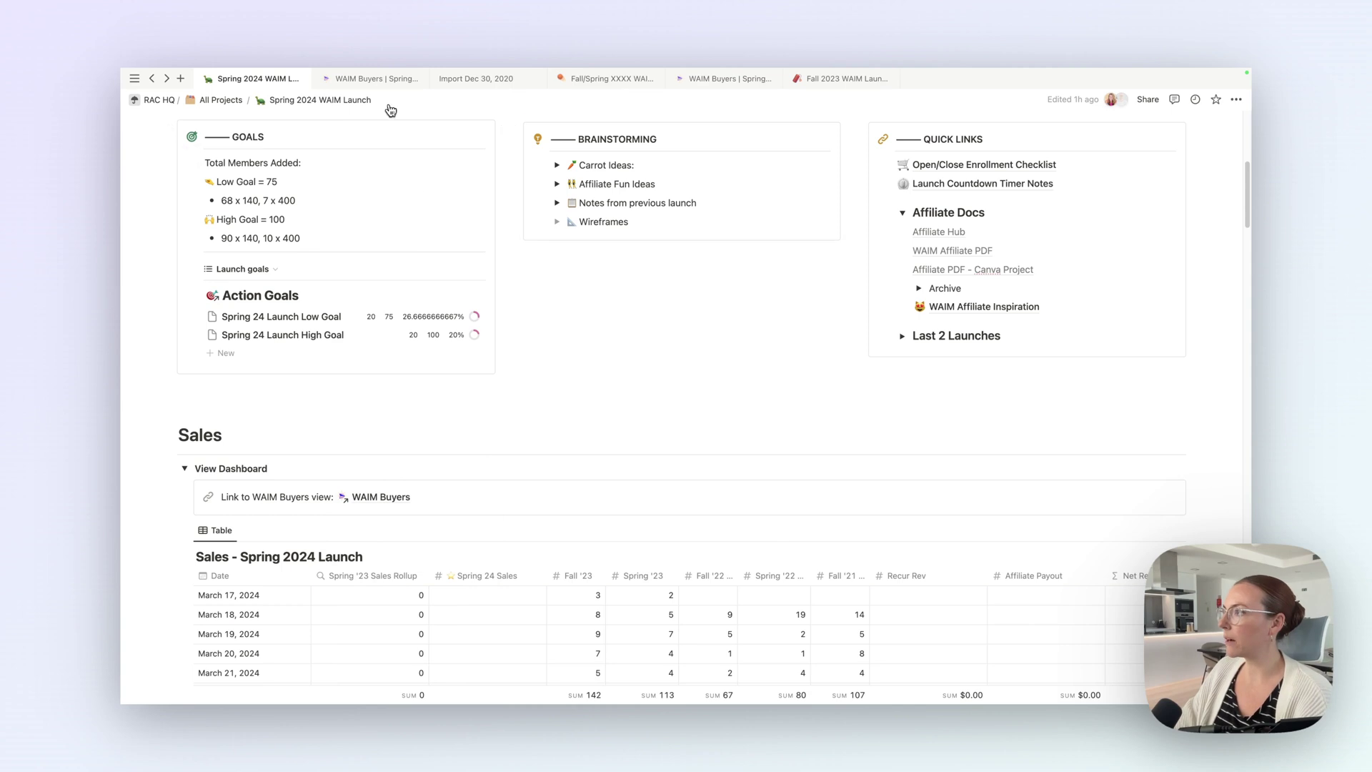
click(418, 79)
click(362, 85)
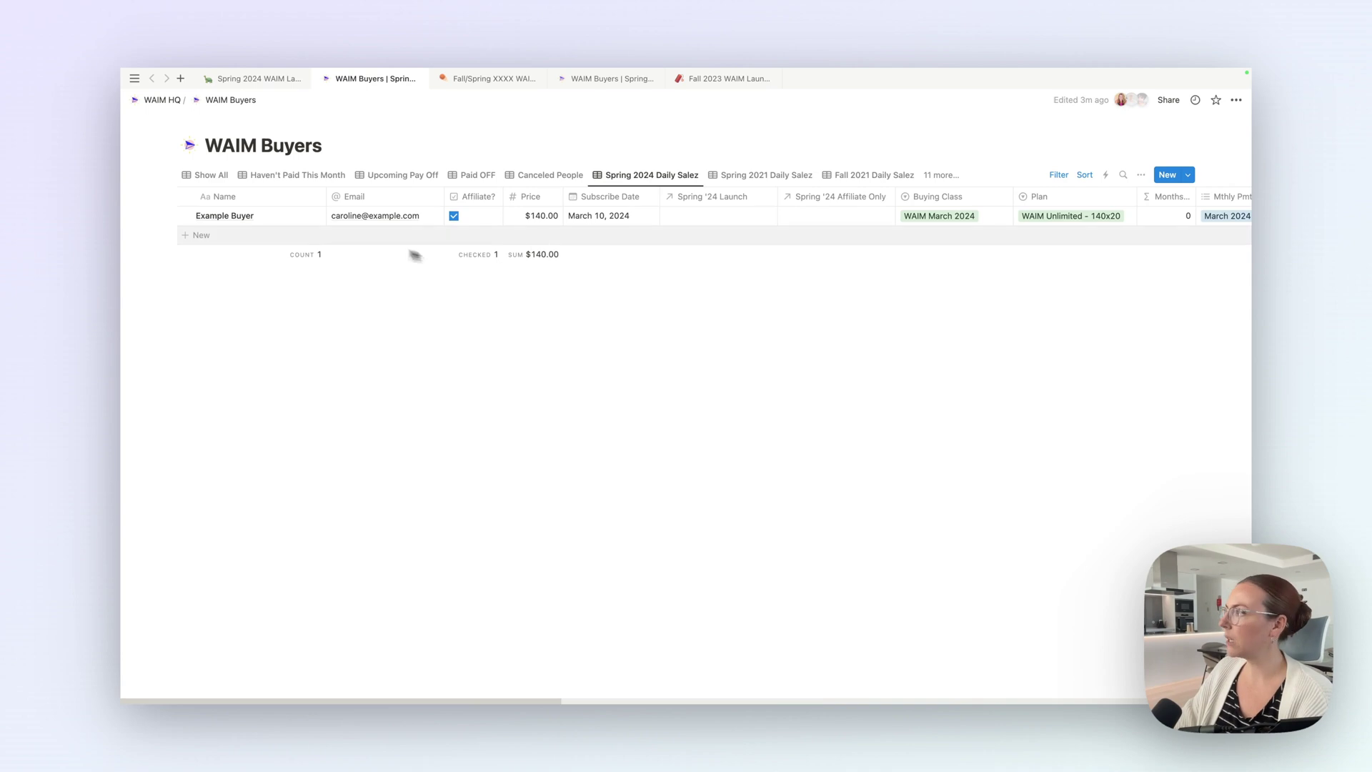
- Link the example buyer's Spring '24 Launch field to the Day 0 - Sun sales page
mouse_move(259, 216)
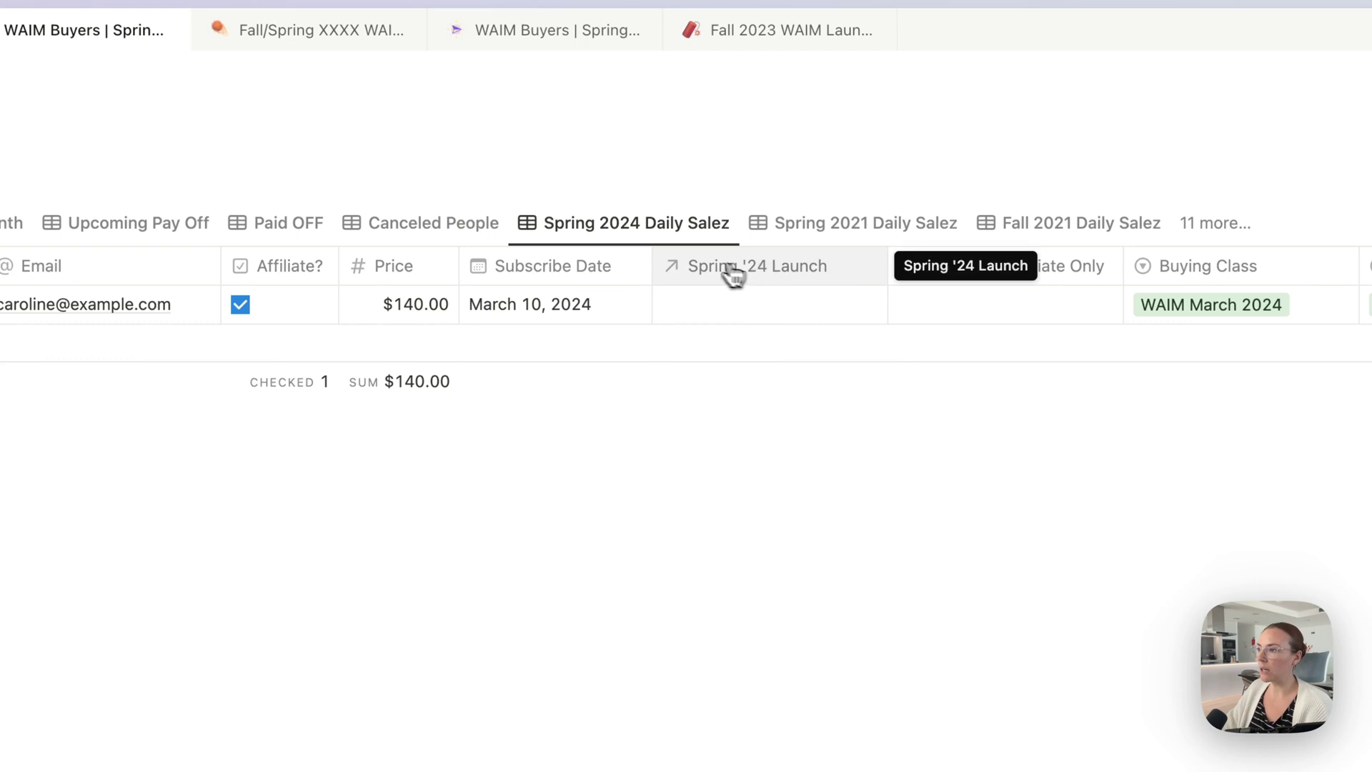
click(779, 314)
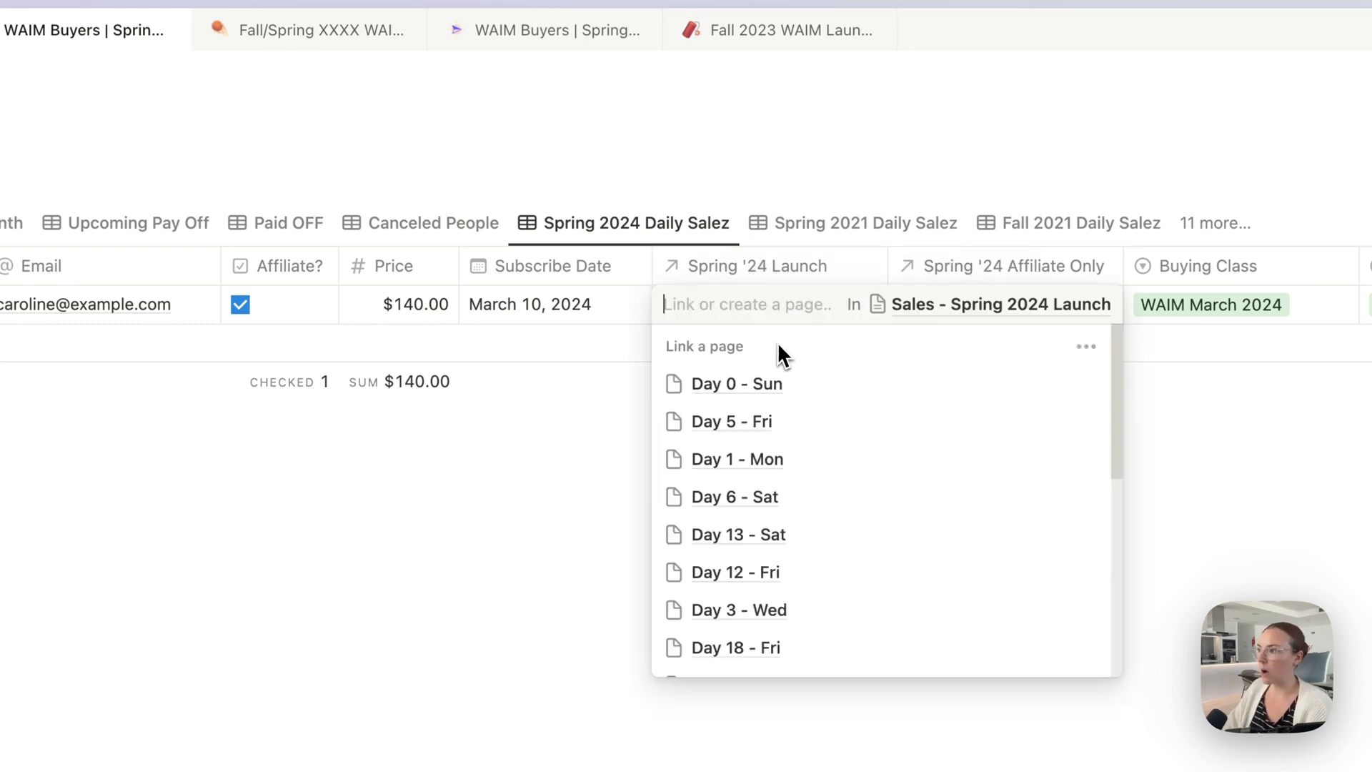
click(762, 387)
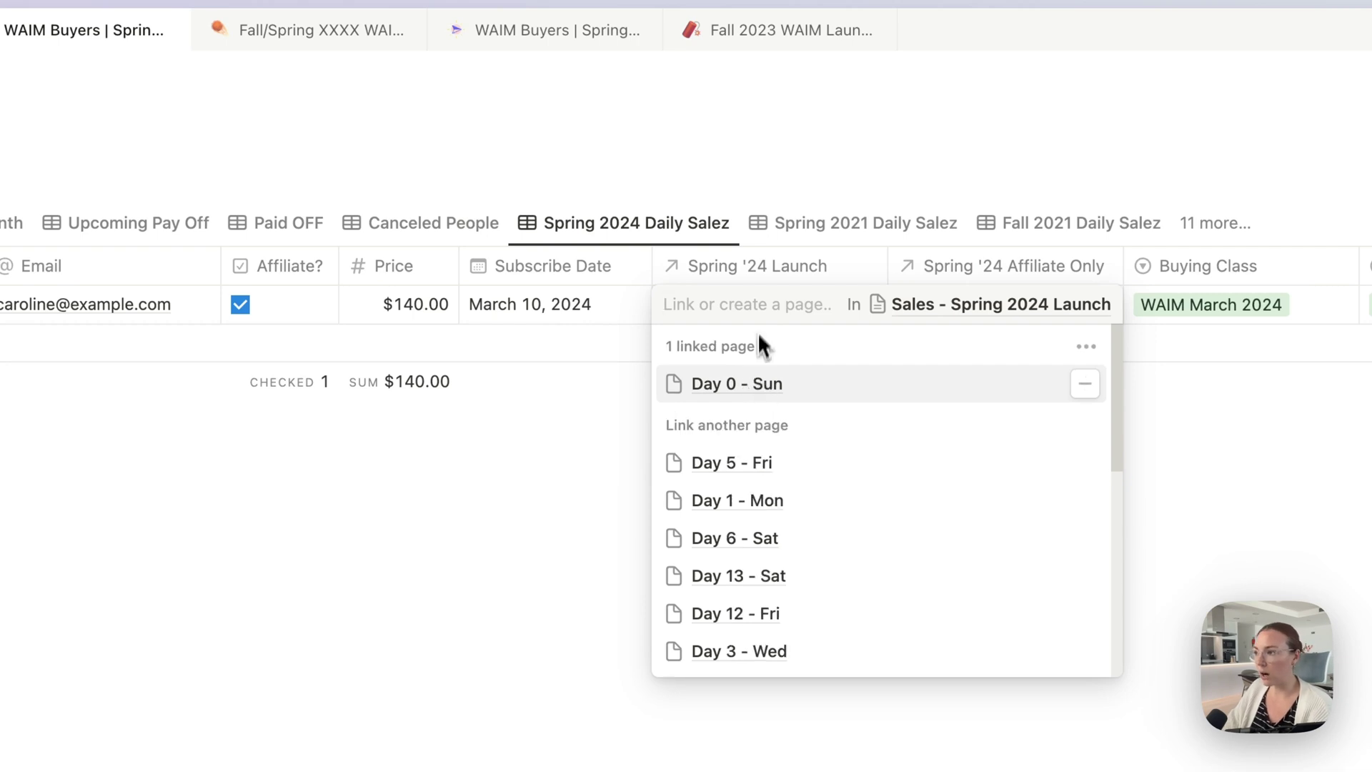
key(Escape)
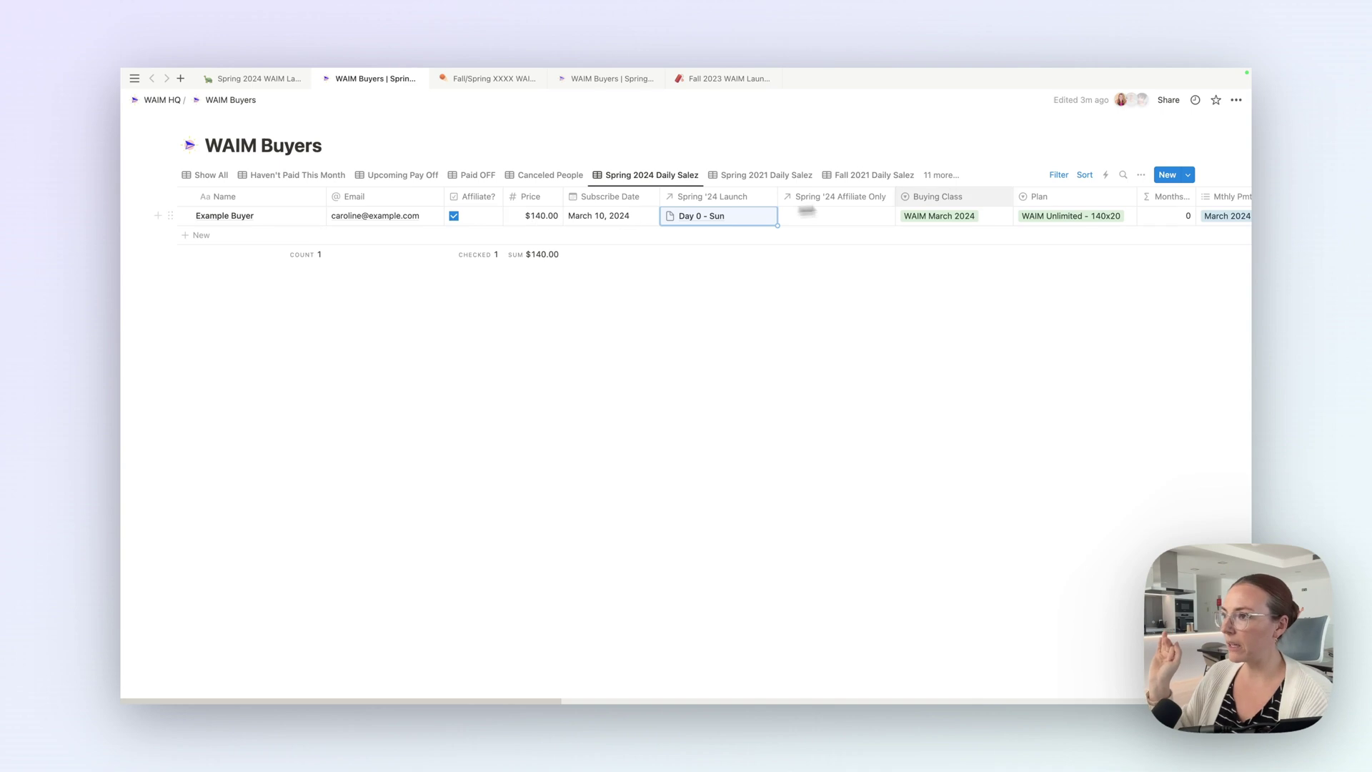
- Try linking the example buyer's Spring '24 Affiliate Only field to Day 0 - Sun, and clear that link again
click(840, 217)
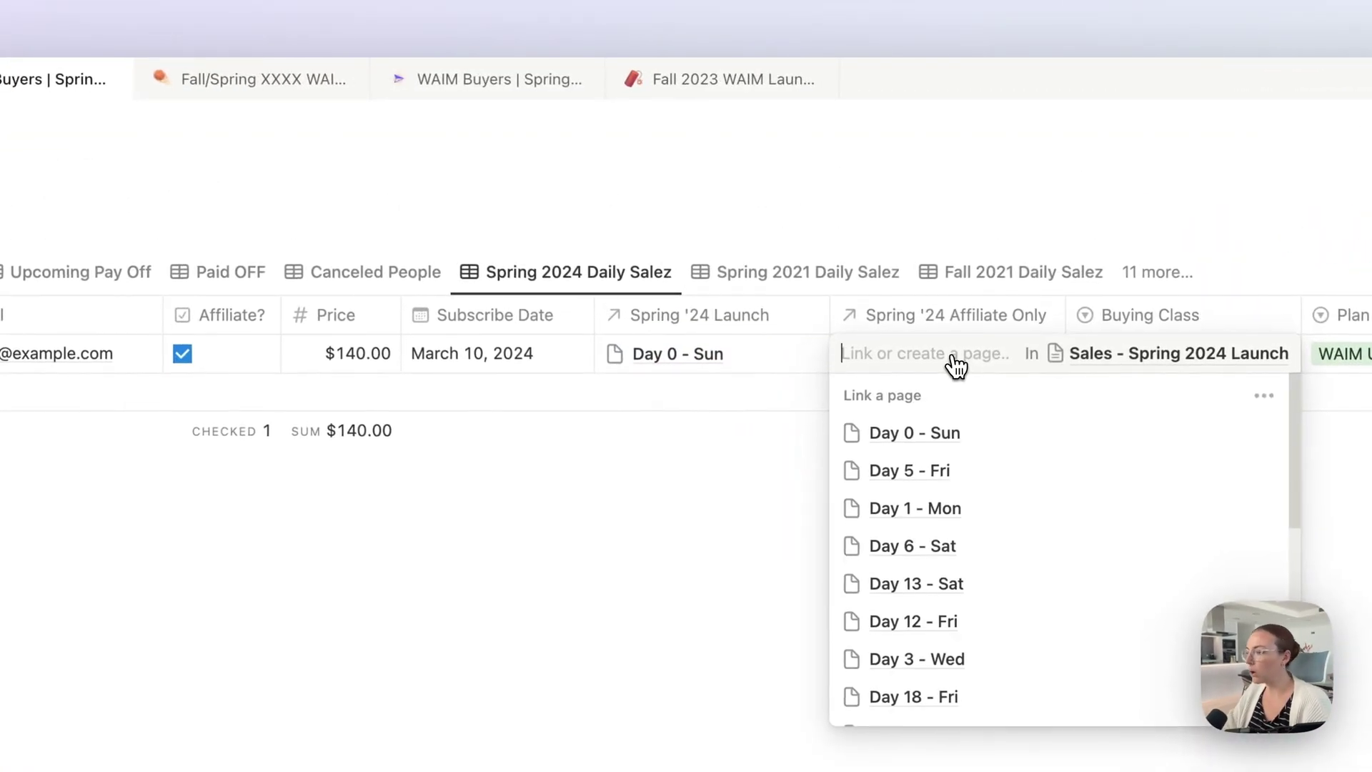
click(944, 433)
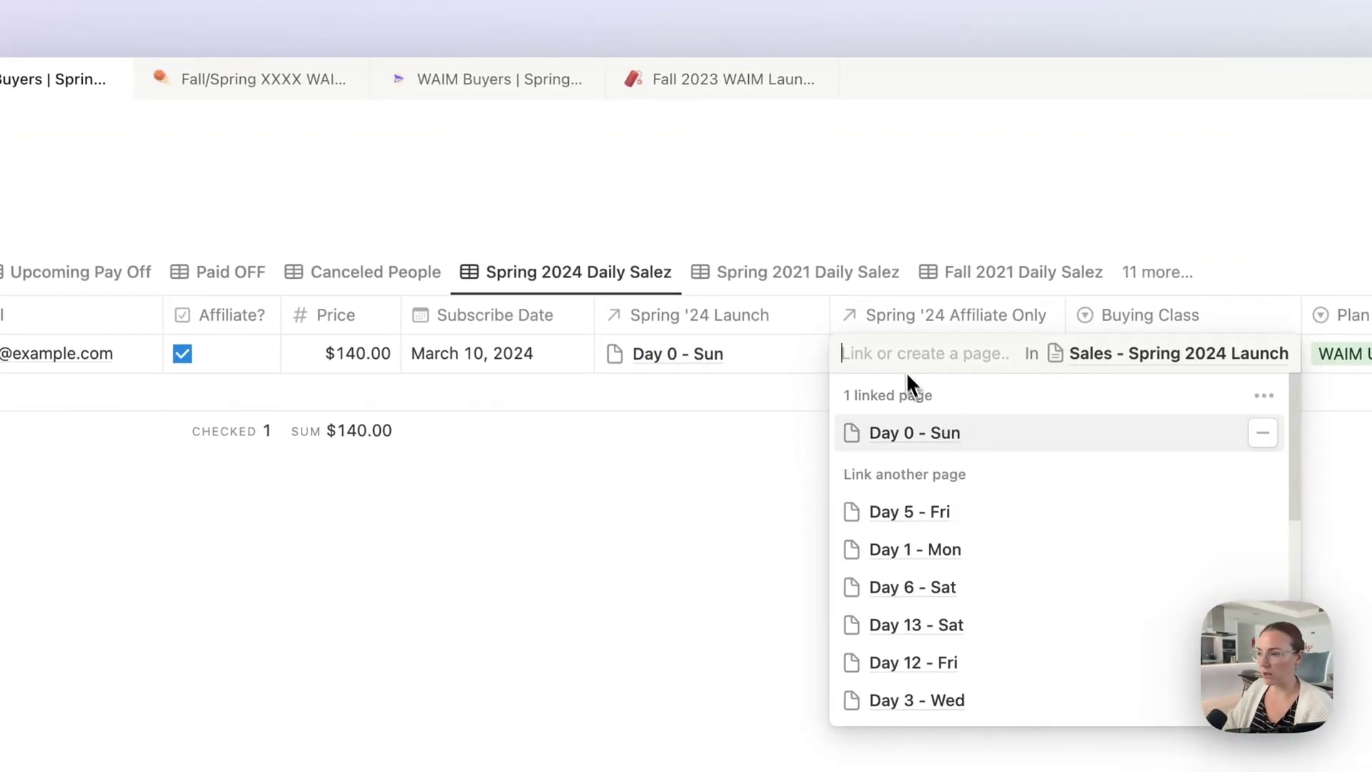
key(Escape)
key(BackSpace)
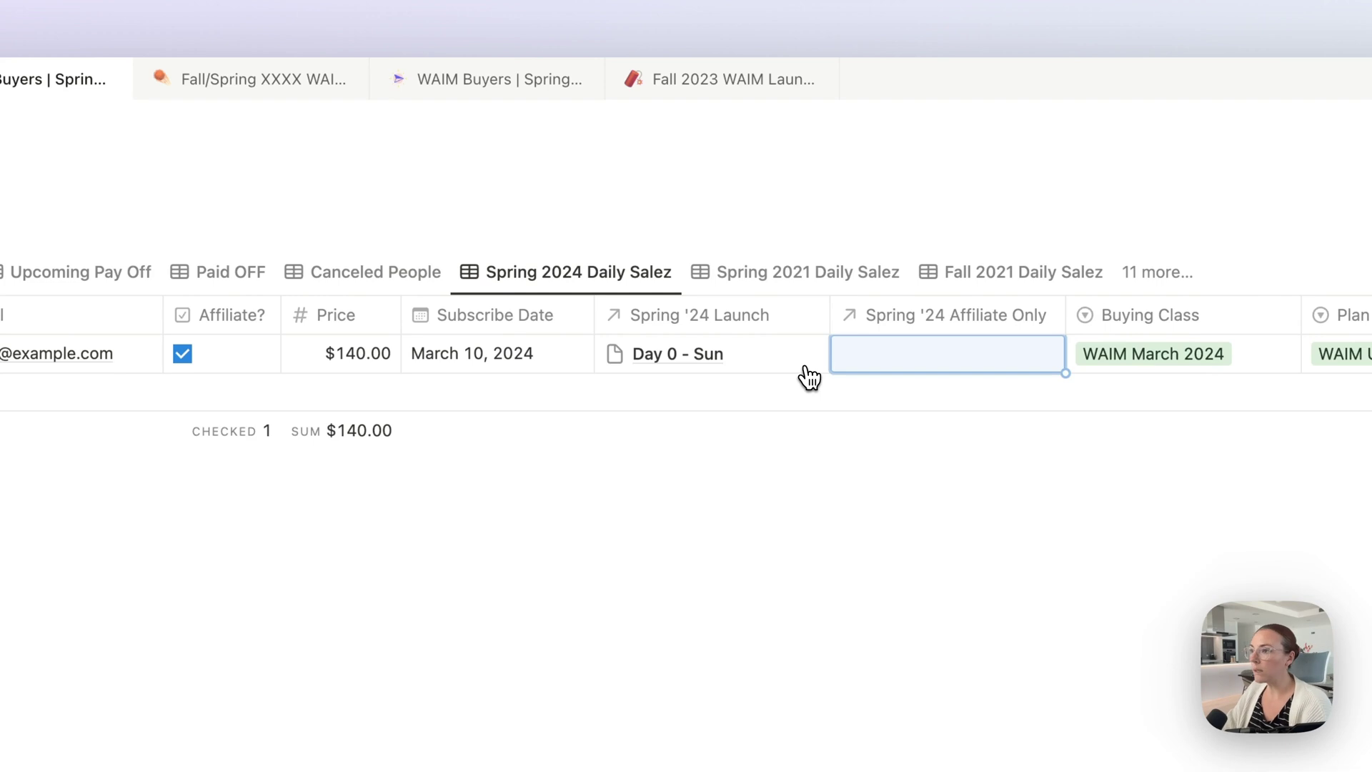
- Unmark the example buyer as an affiliate and link the Spring '24 Affiliate Only field to Day 0 - Sun
click(182, 353)
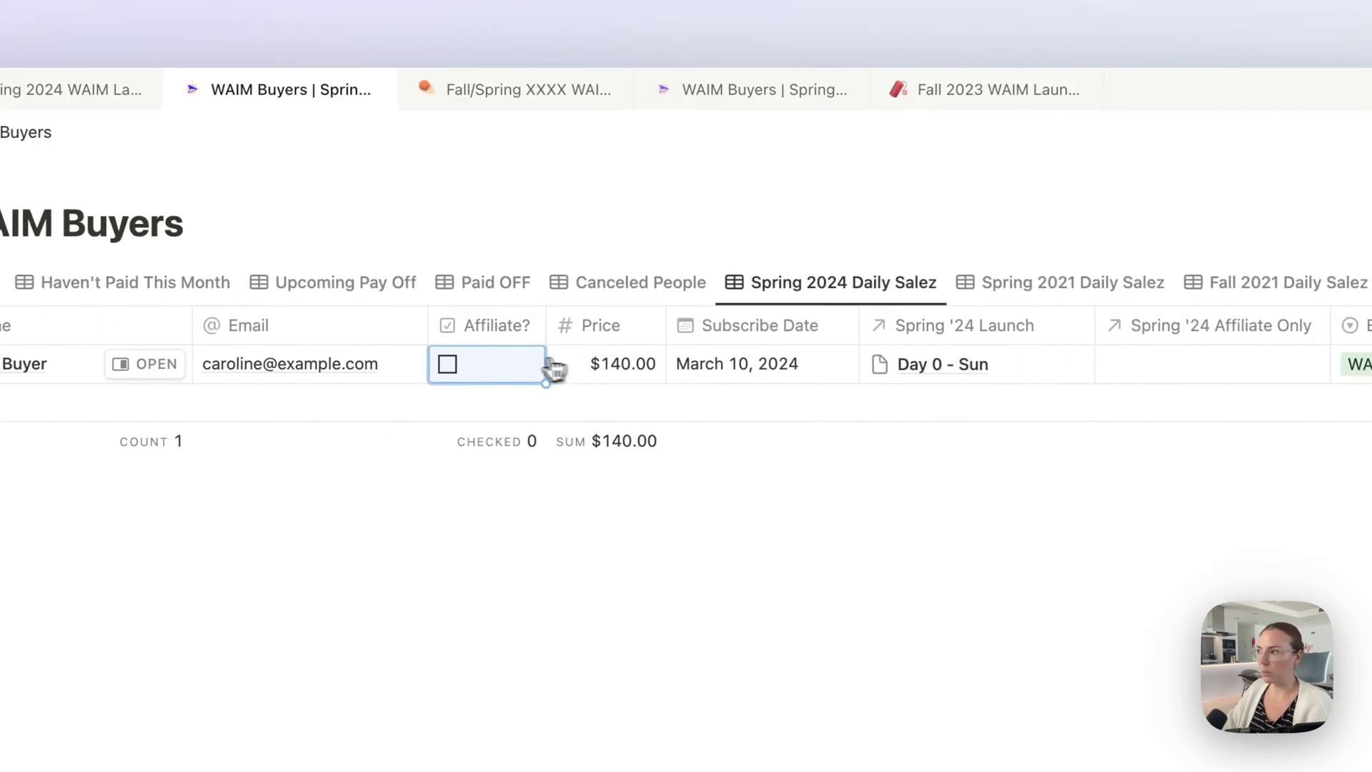
click(1165, 363)
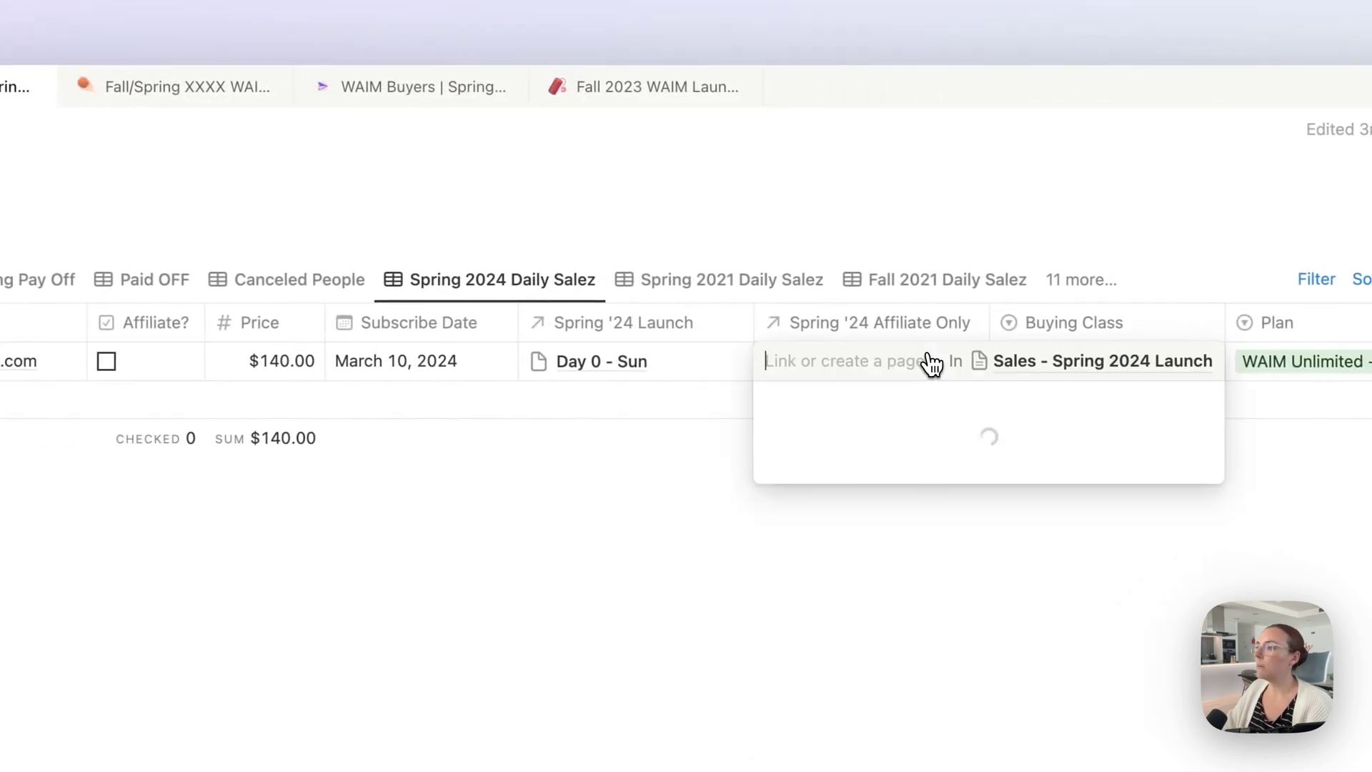
click(879, 440)
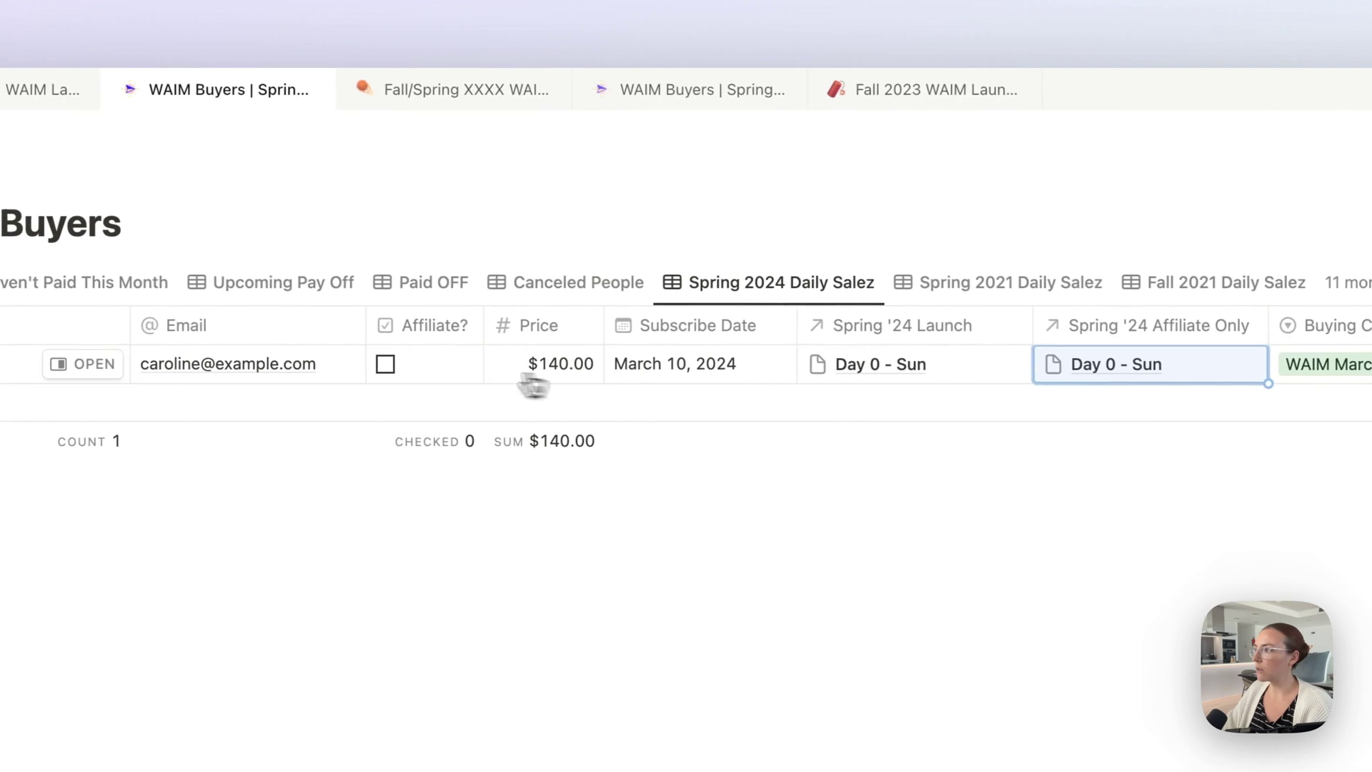
- Mark the example buyer as an affiliate, and enter 1 for Day 0 - Sun under Spring 24 Sales on the Spring 2024 launch page
click(387, 365)
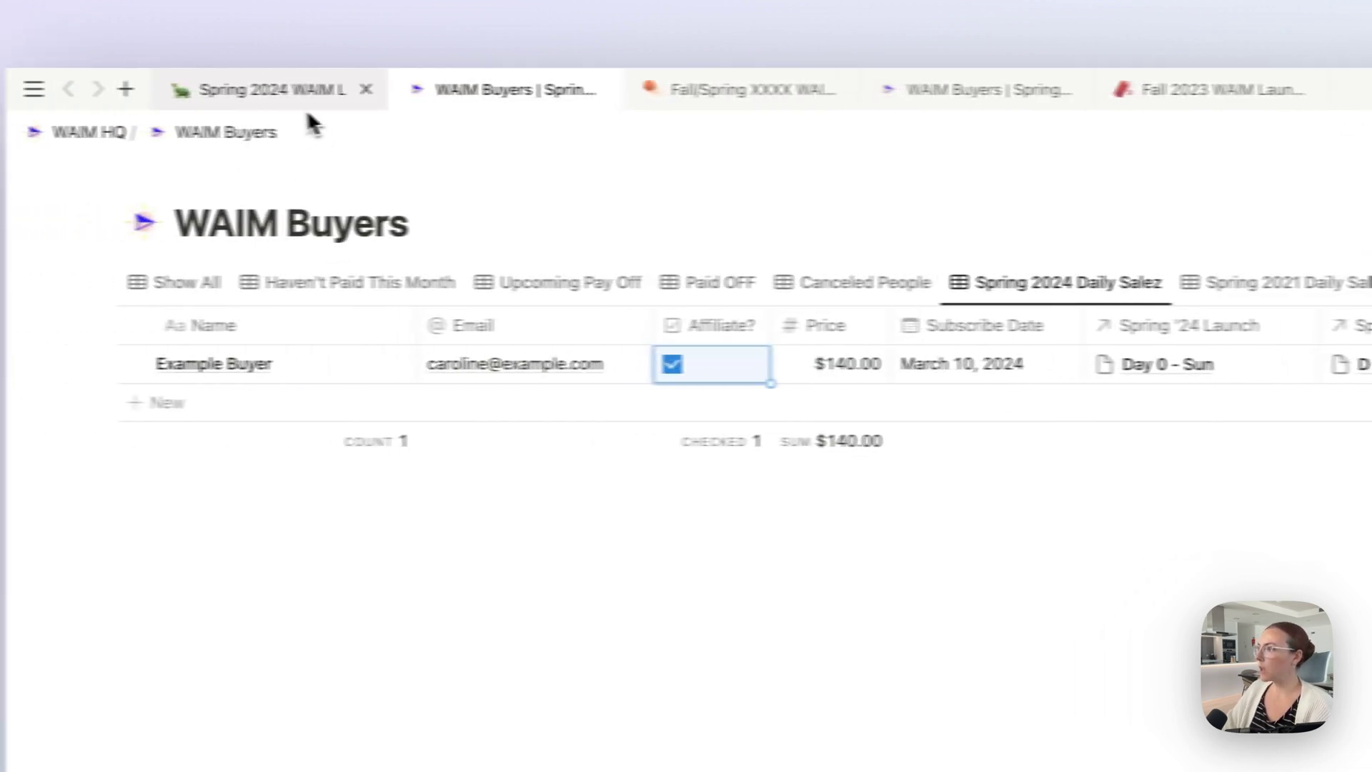
click(300, 88)
scroll(753, 299, down, 10)
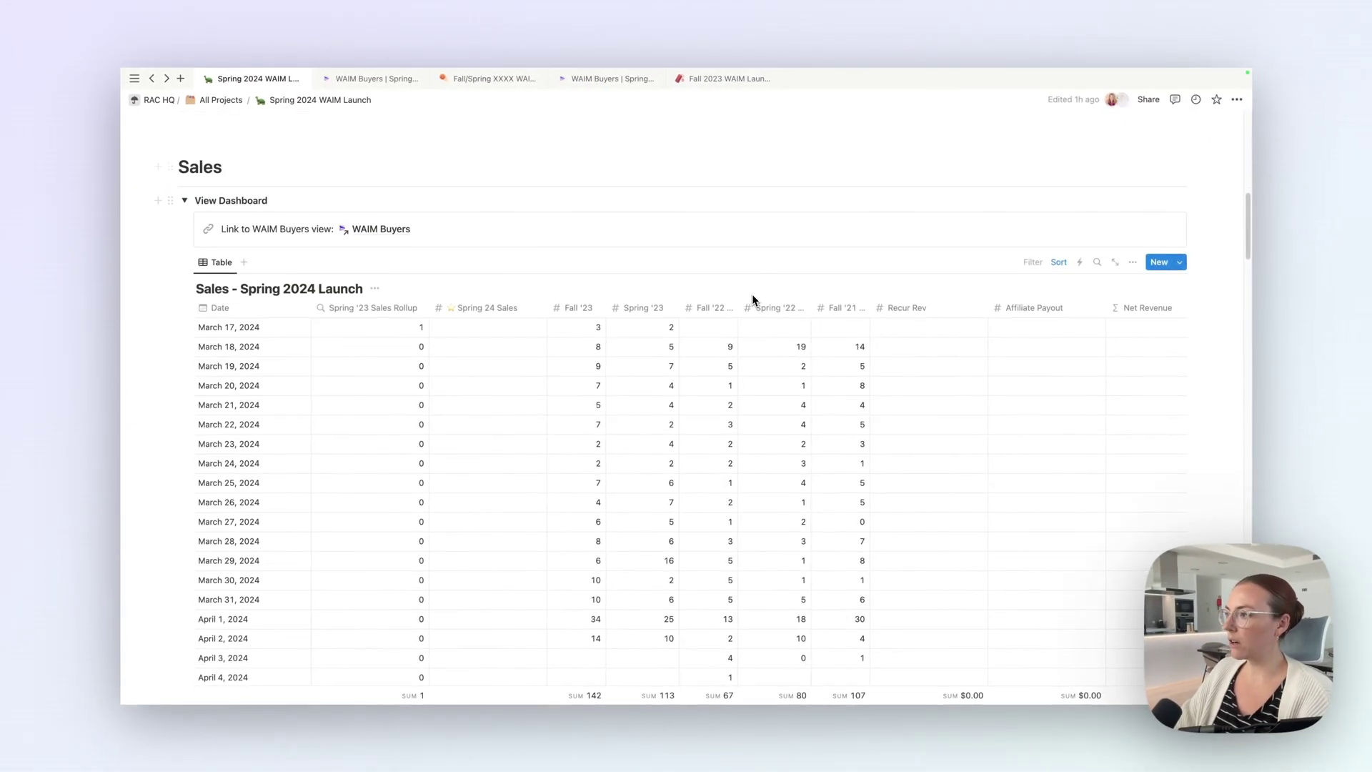
drag(631, 679, 499, 521)
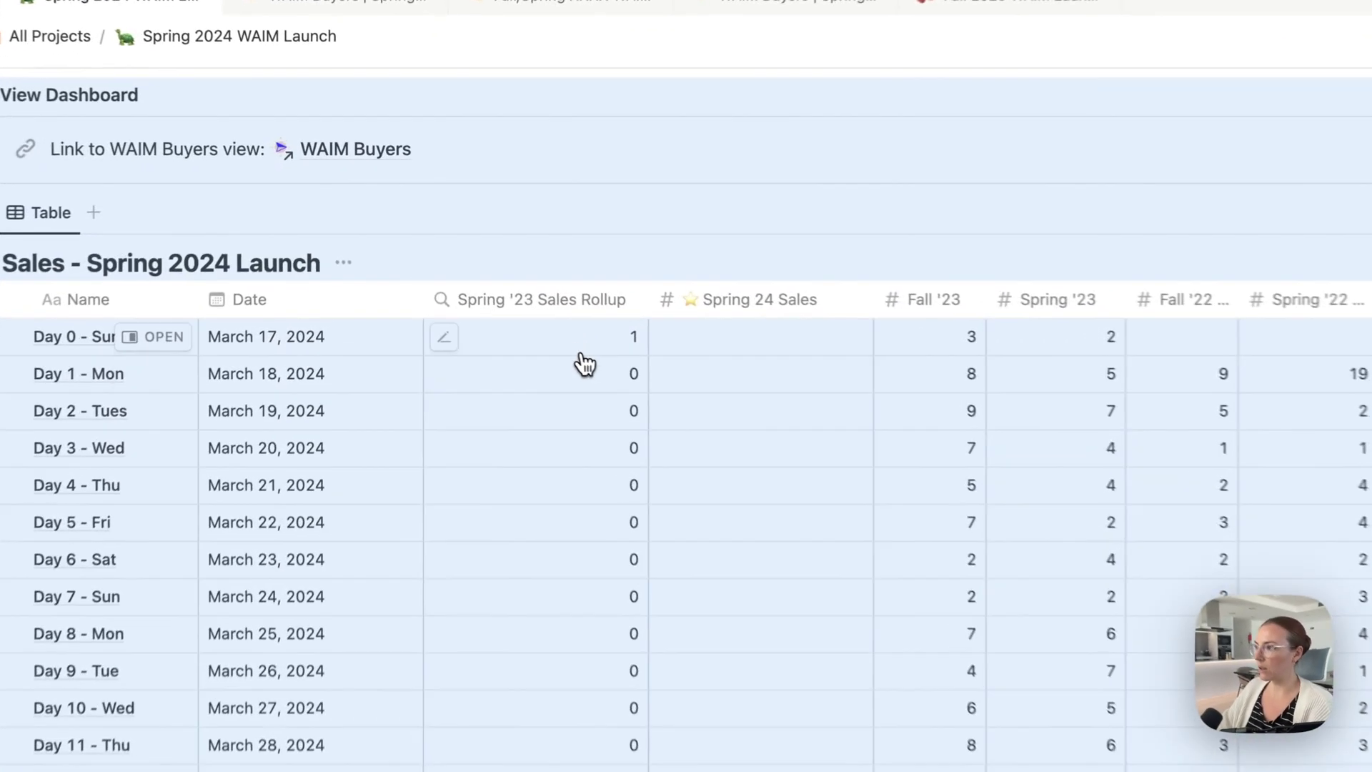
click(586, 263)
key(Escape)
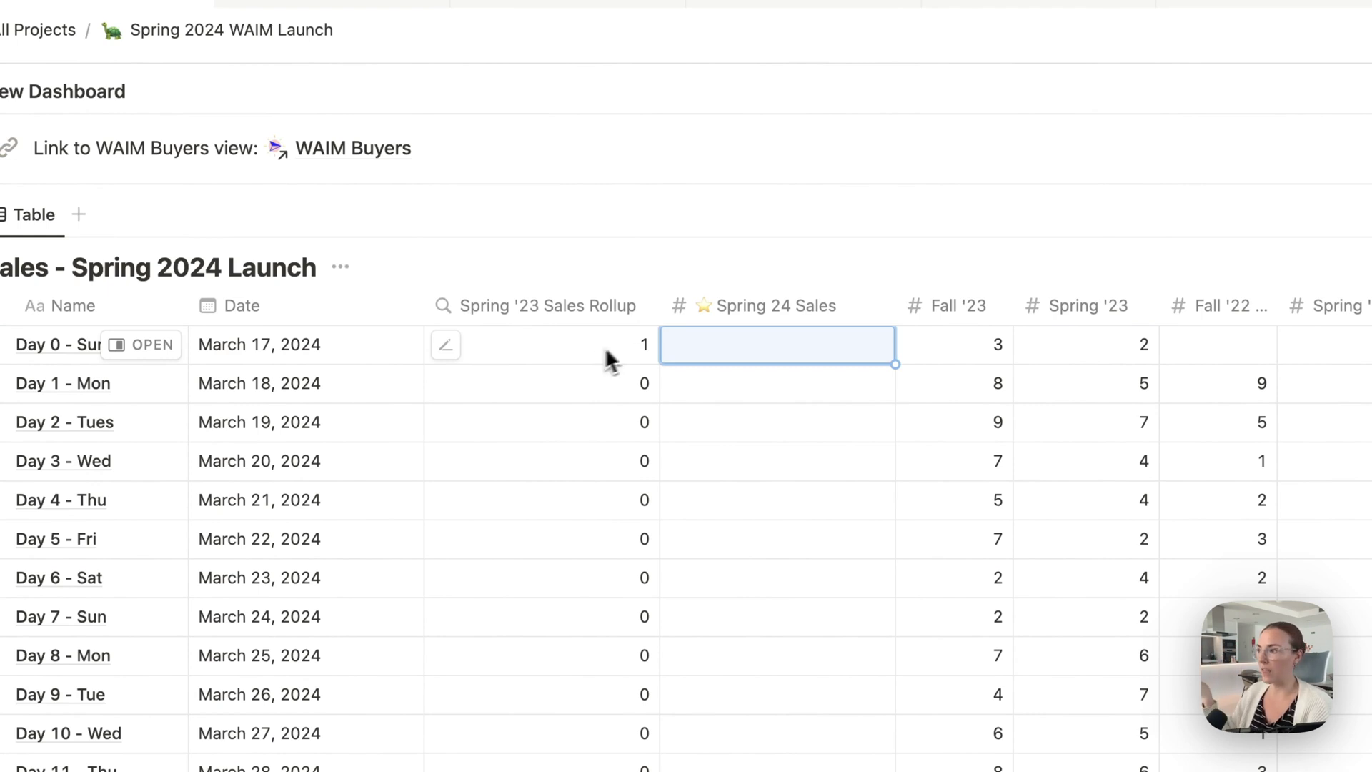
text(1)
key(Return)
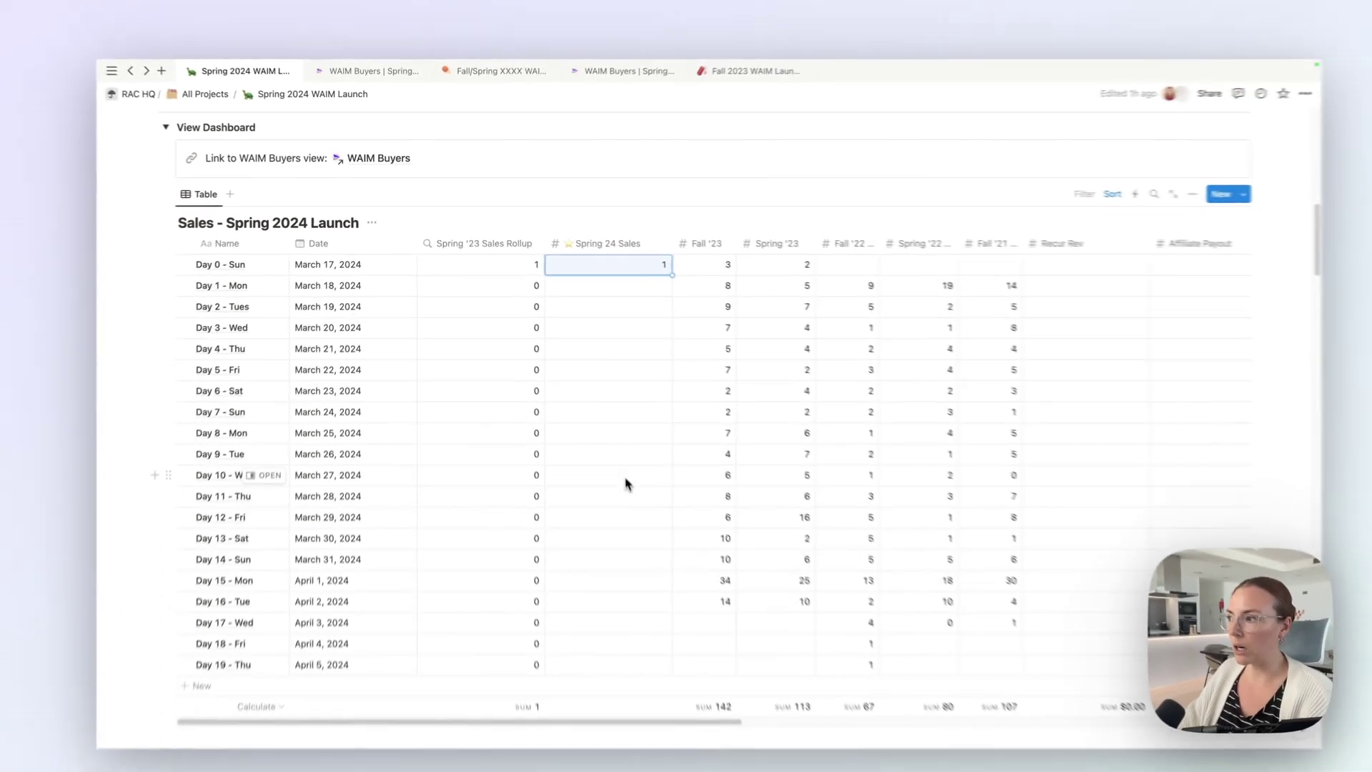
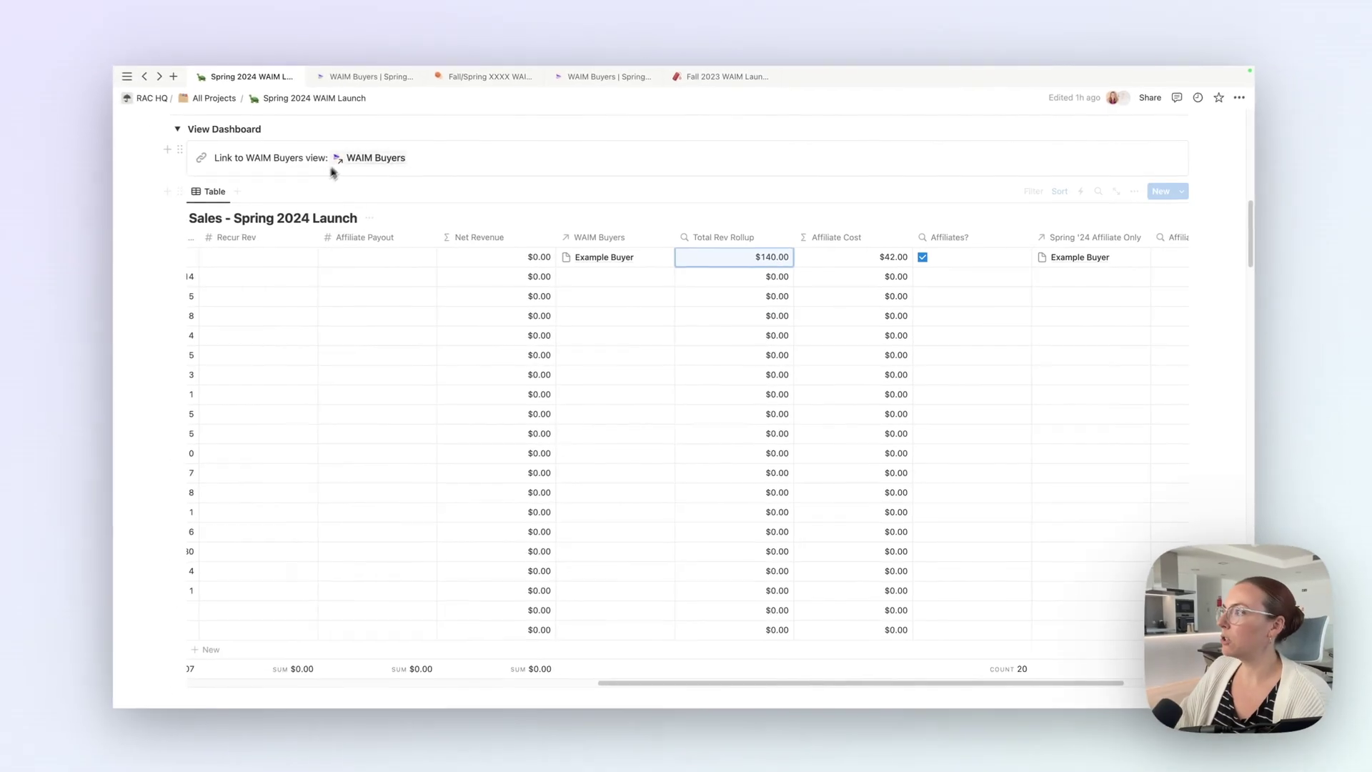
- Add an entry named Buyer 2 to the WAIM Buyers database with a price of $400
click(375, 77)
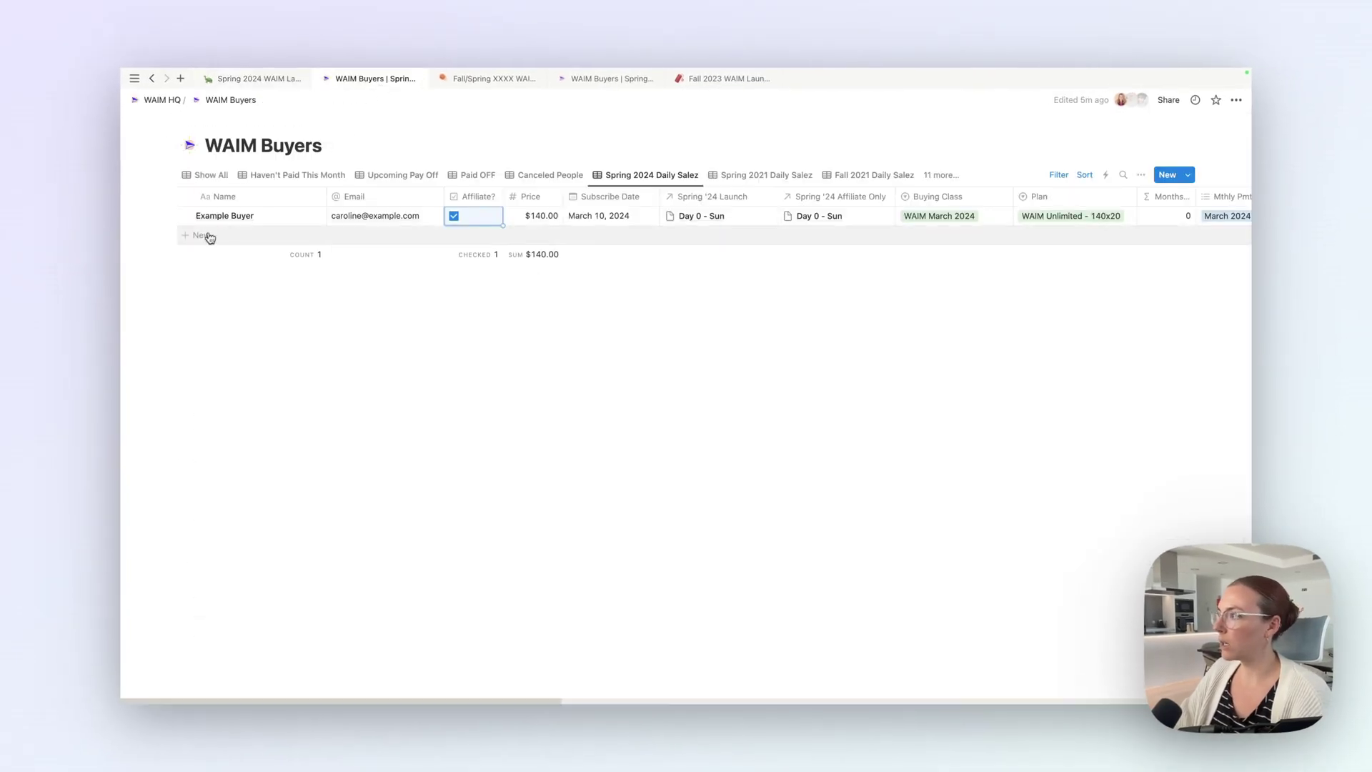
click(204, 235)
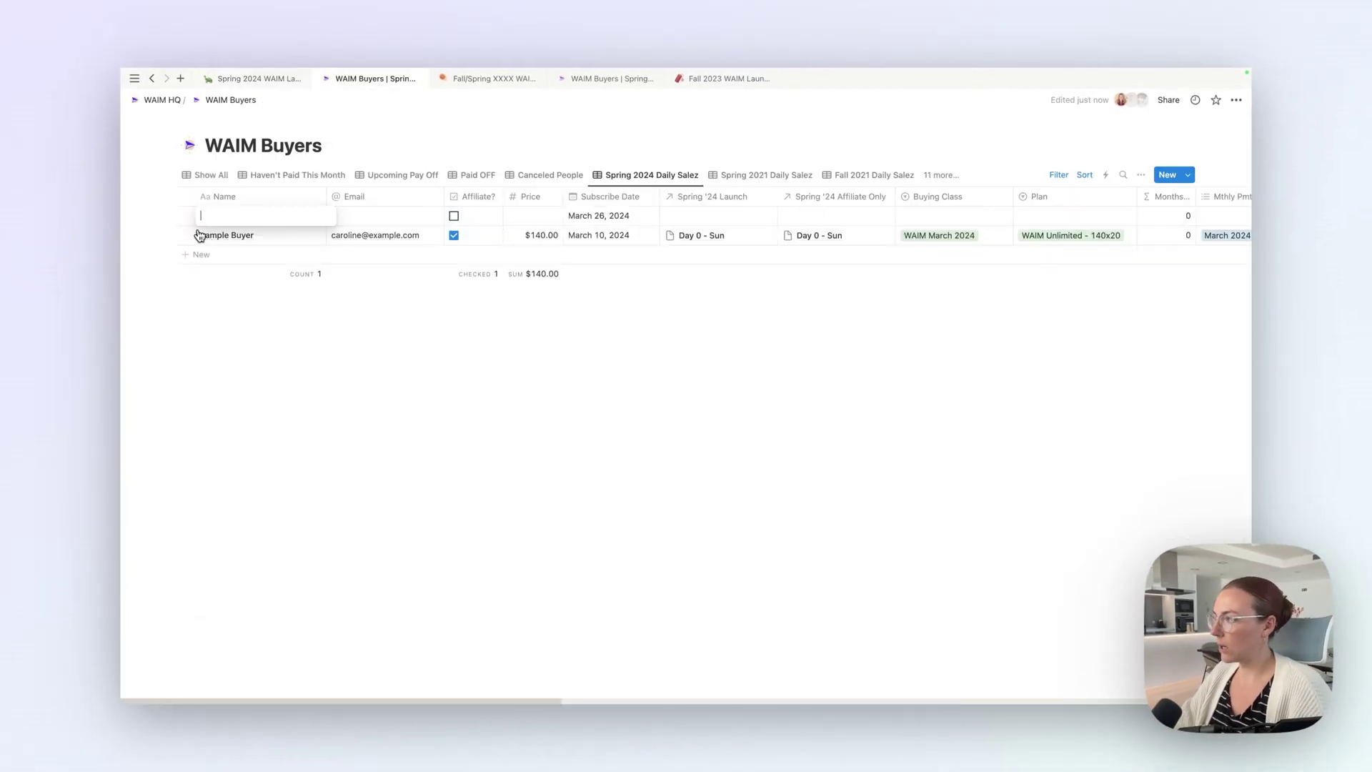
text(Buyer 2)
key(Tab)
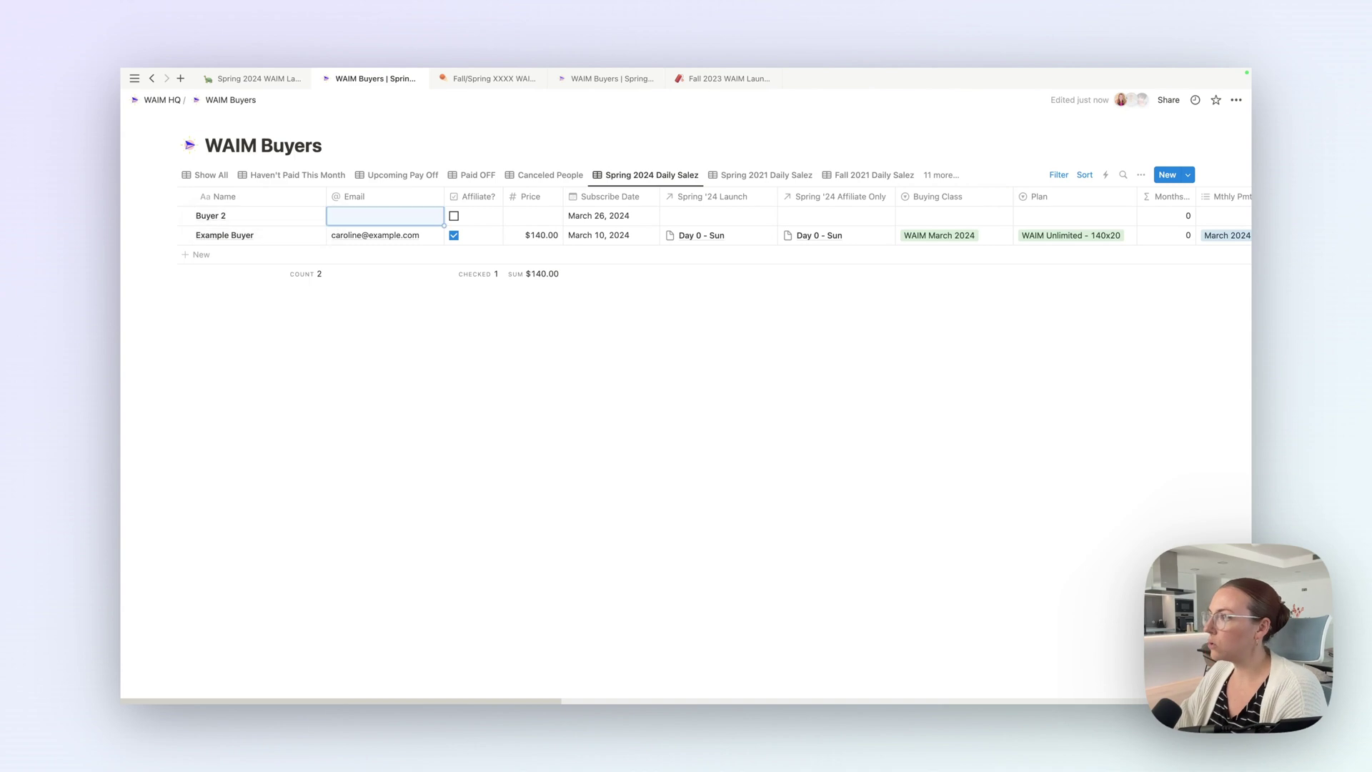
click(473, 215)
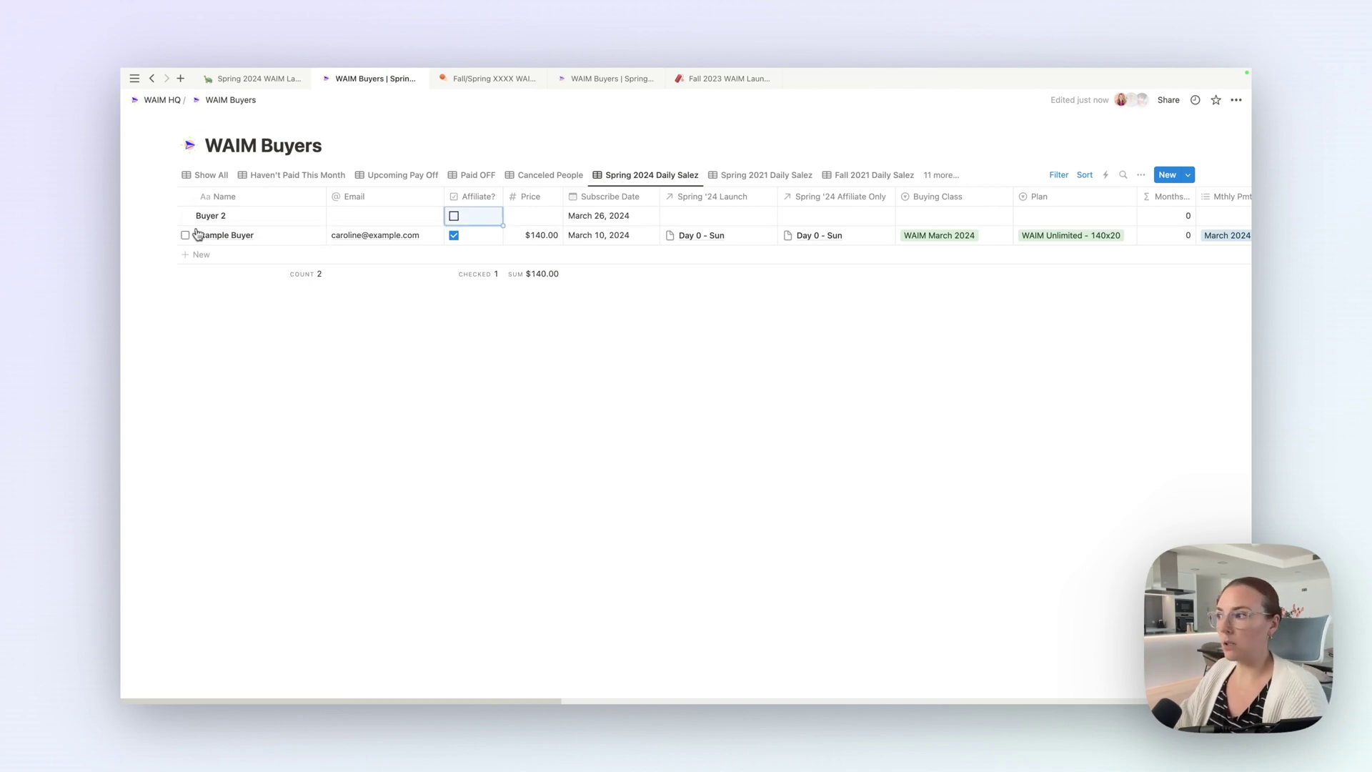
key(Tab)
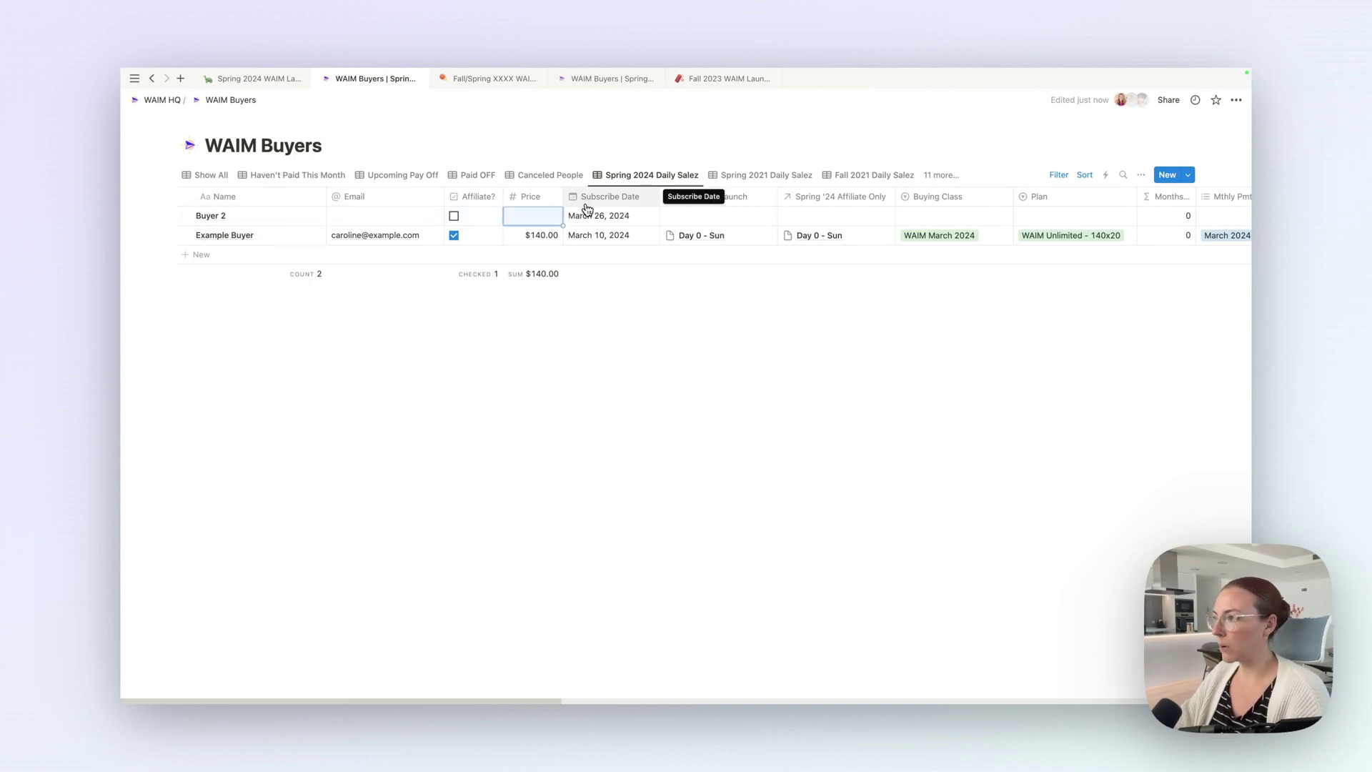
text(400)
key(Tab)
key(Tab)
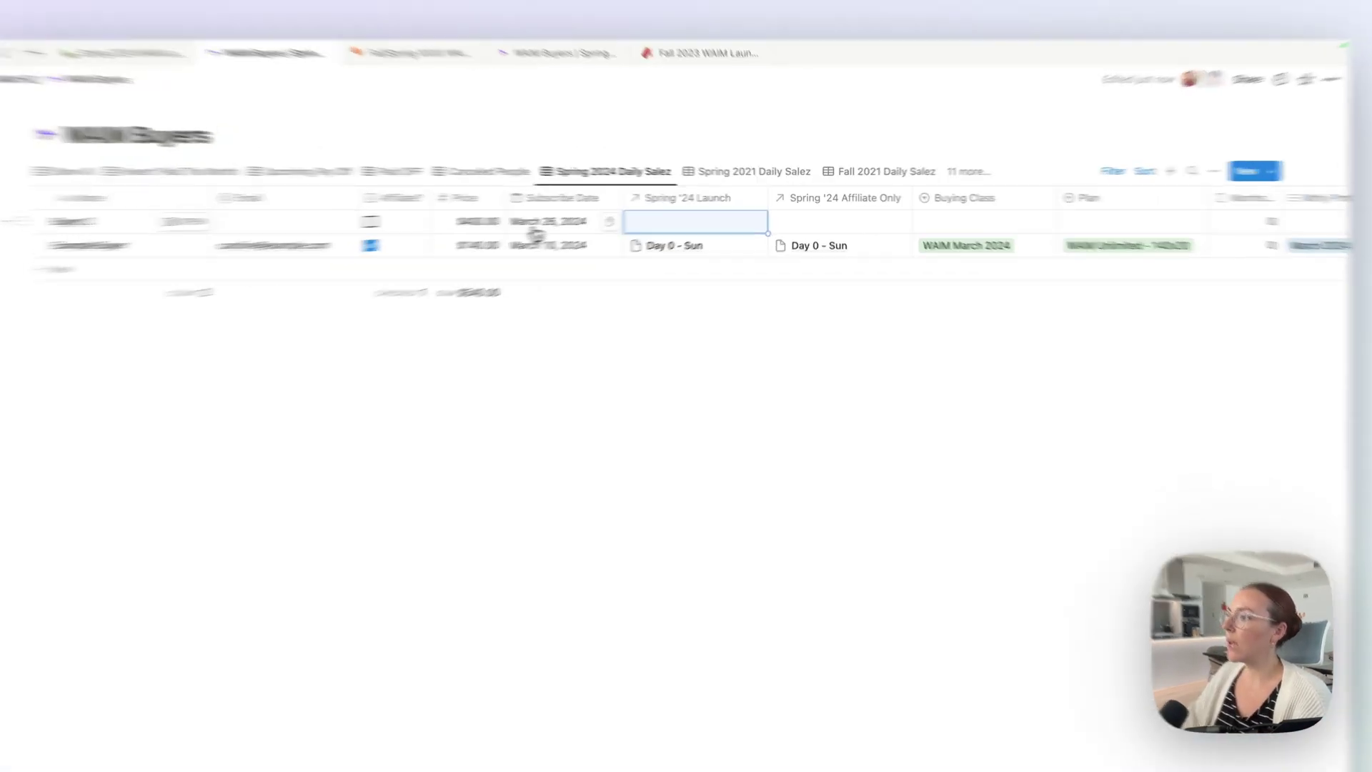
- Set Buyer 2's Subscribe Date to March 10, 2024 and link its Spring '24 Launch field to Day 0 - Sun
click(608, 216)
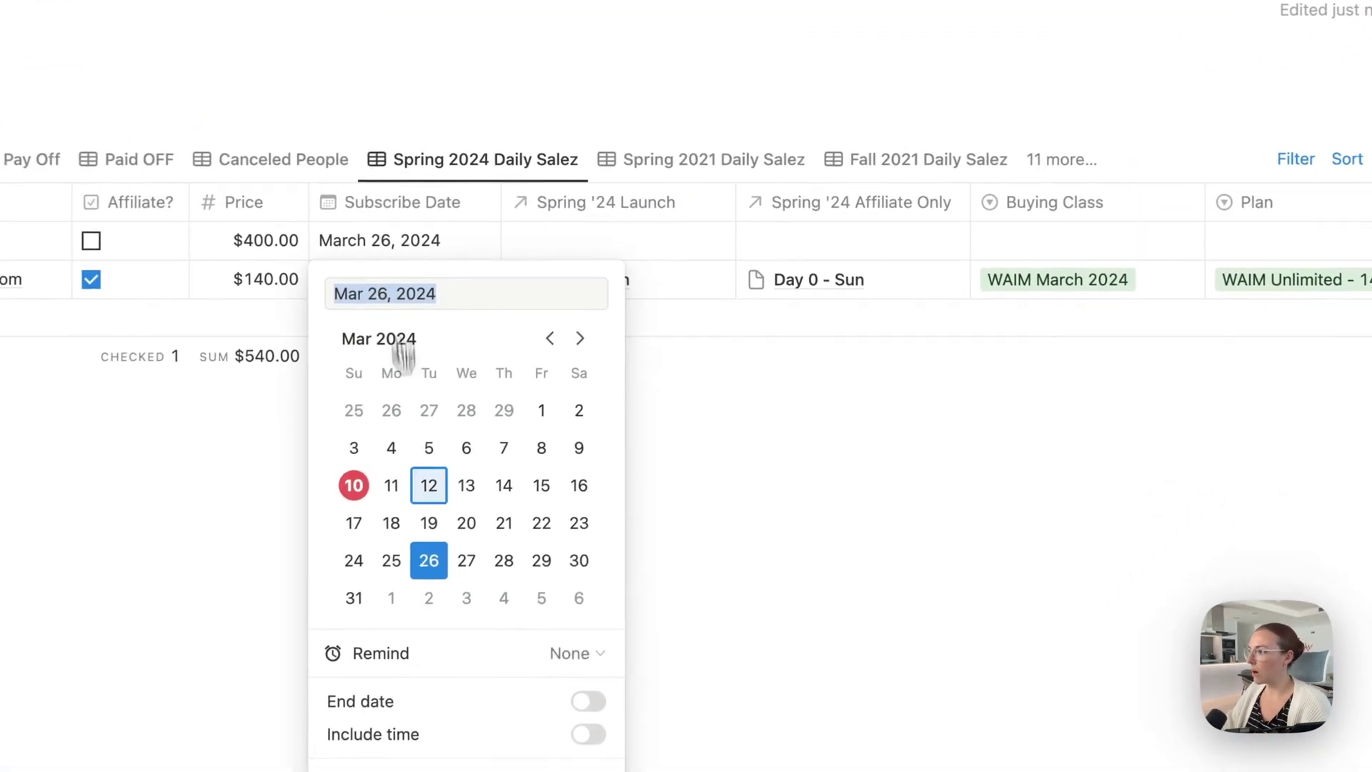
click(355, 489)
click(404, 227)
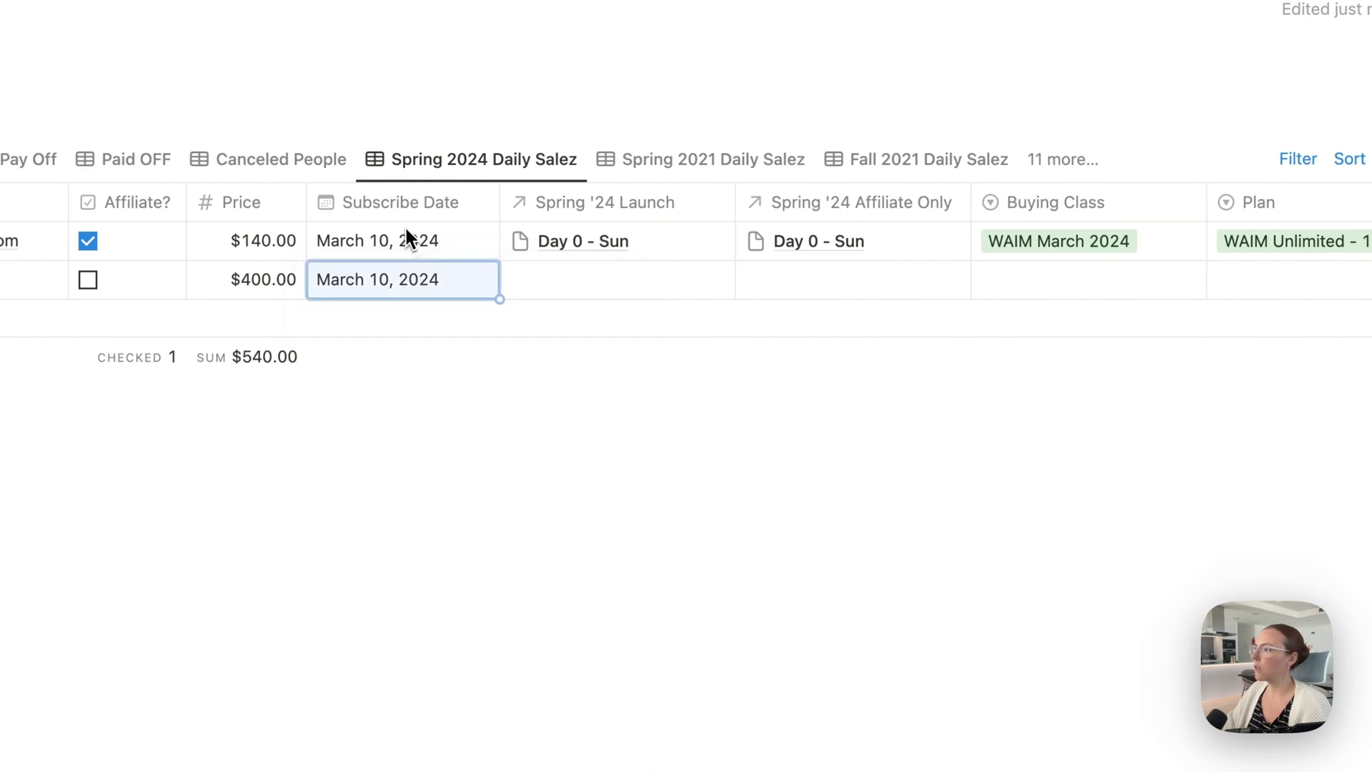
click(639, 281)
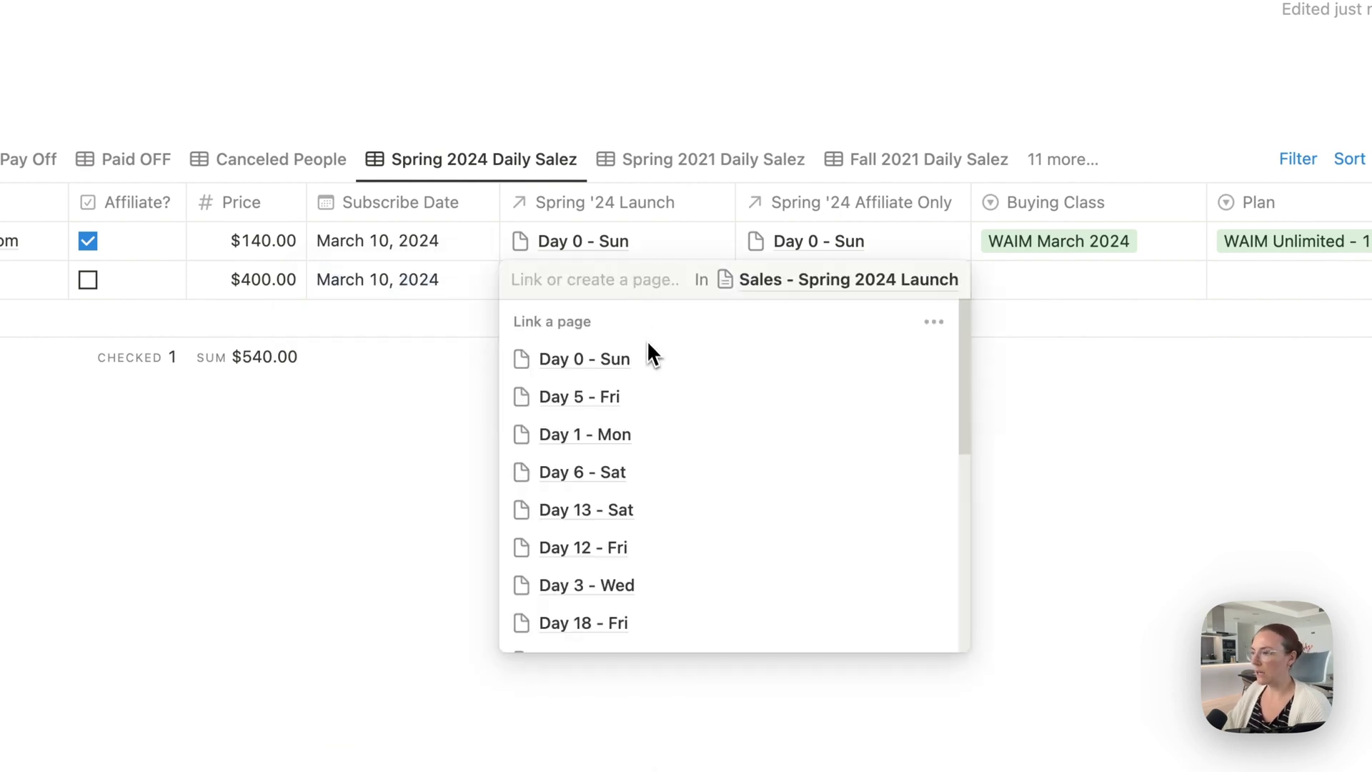
click(592, 373)
click(473, 333)
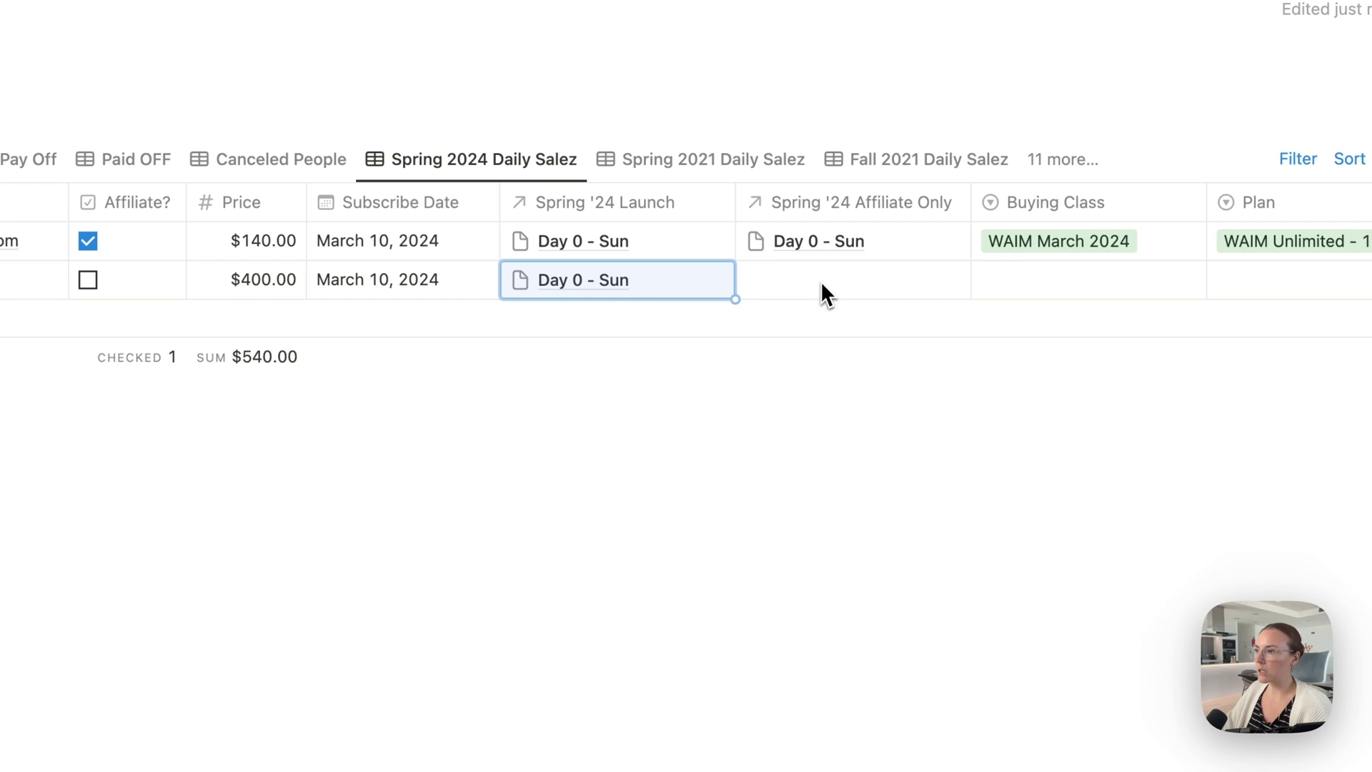
- Return to the Spring 2024 launch page and check Day 0 - Sun's linked buyers and Total Rev Rollup
key(ctrl+shift+Tab)
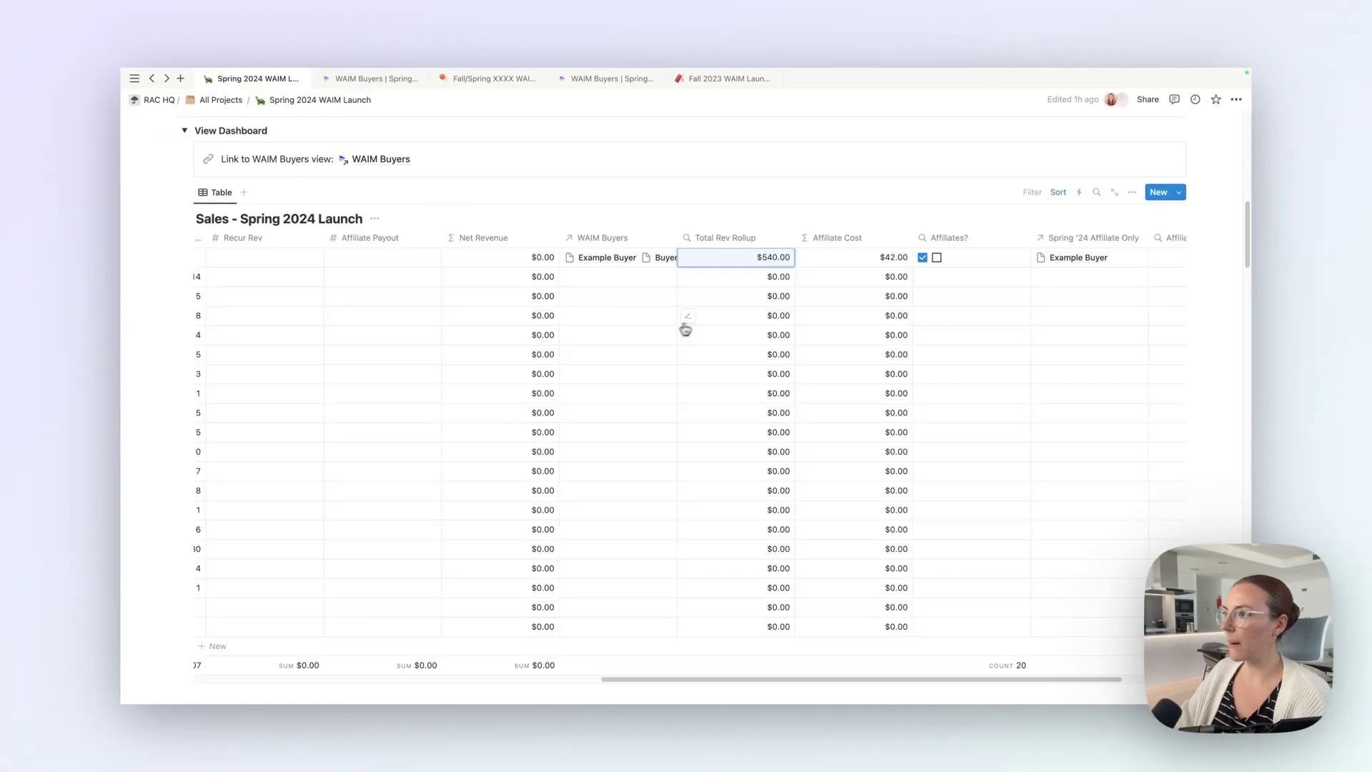
key(Left)
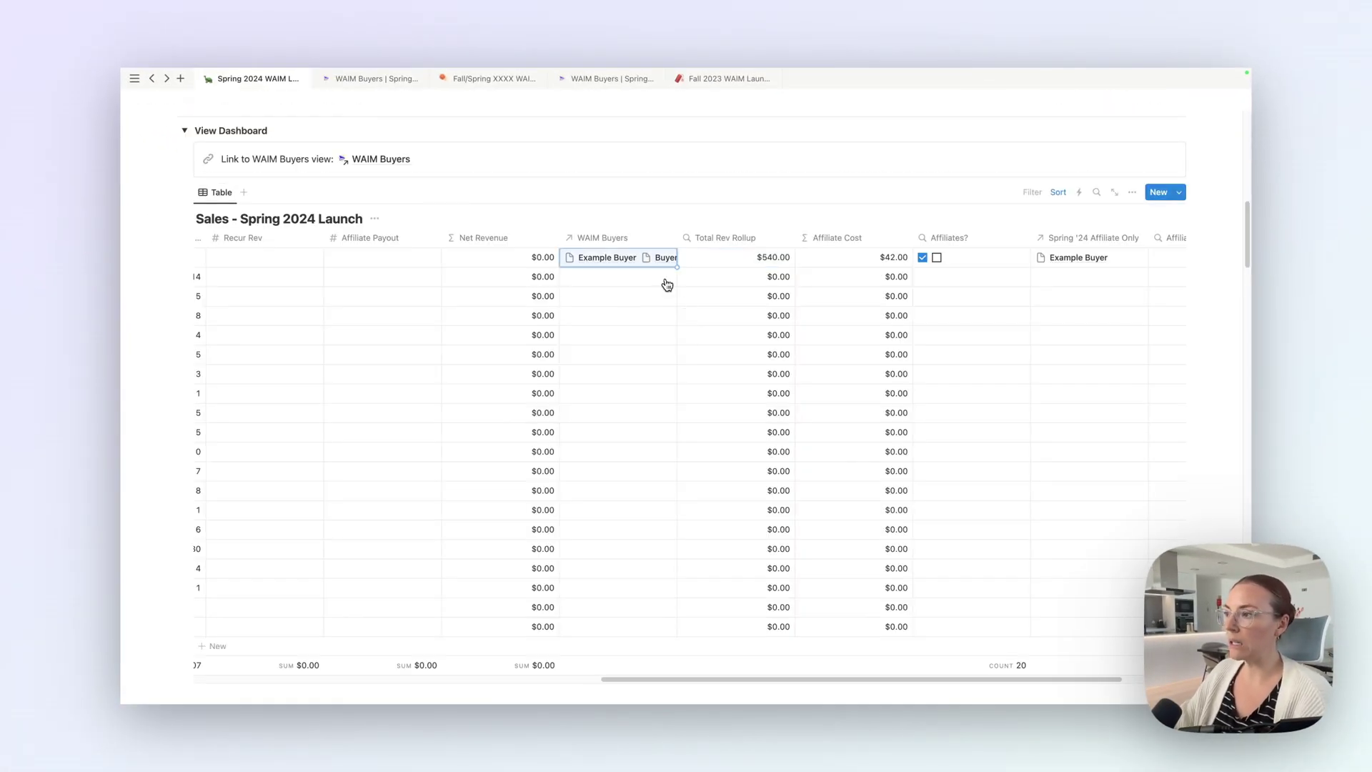
key(Left)
key(Right)
key(Right)
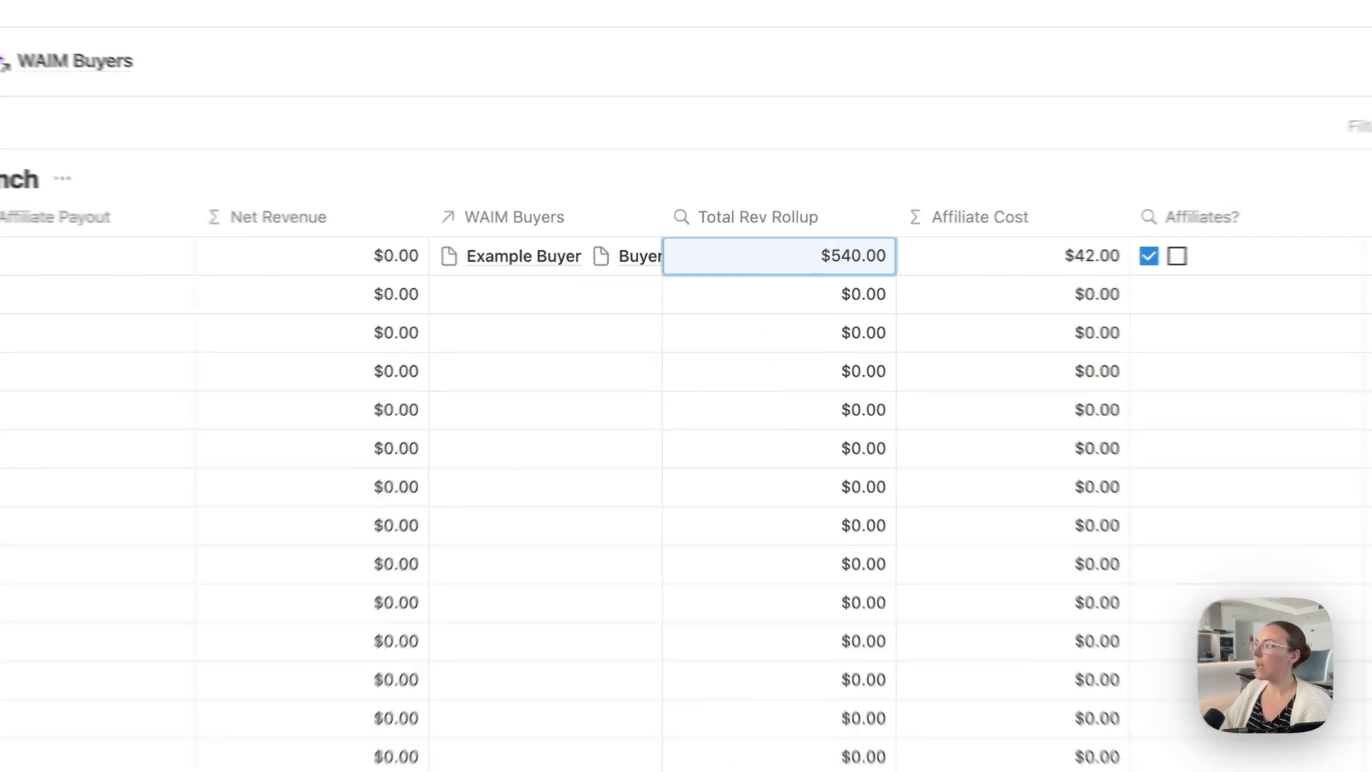
- Place Total Rev Rollup beside Recur Rev, set Day 0 - Sun's Recur Rev to $540, and move the rollup column back after WAIM Buyers
click(0, 263)
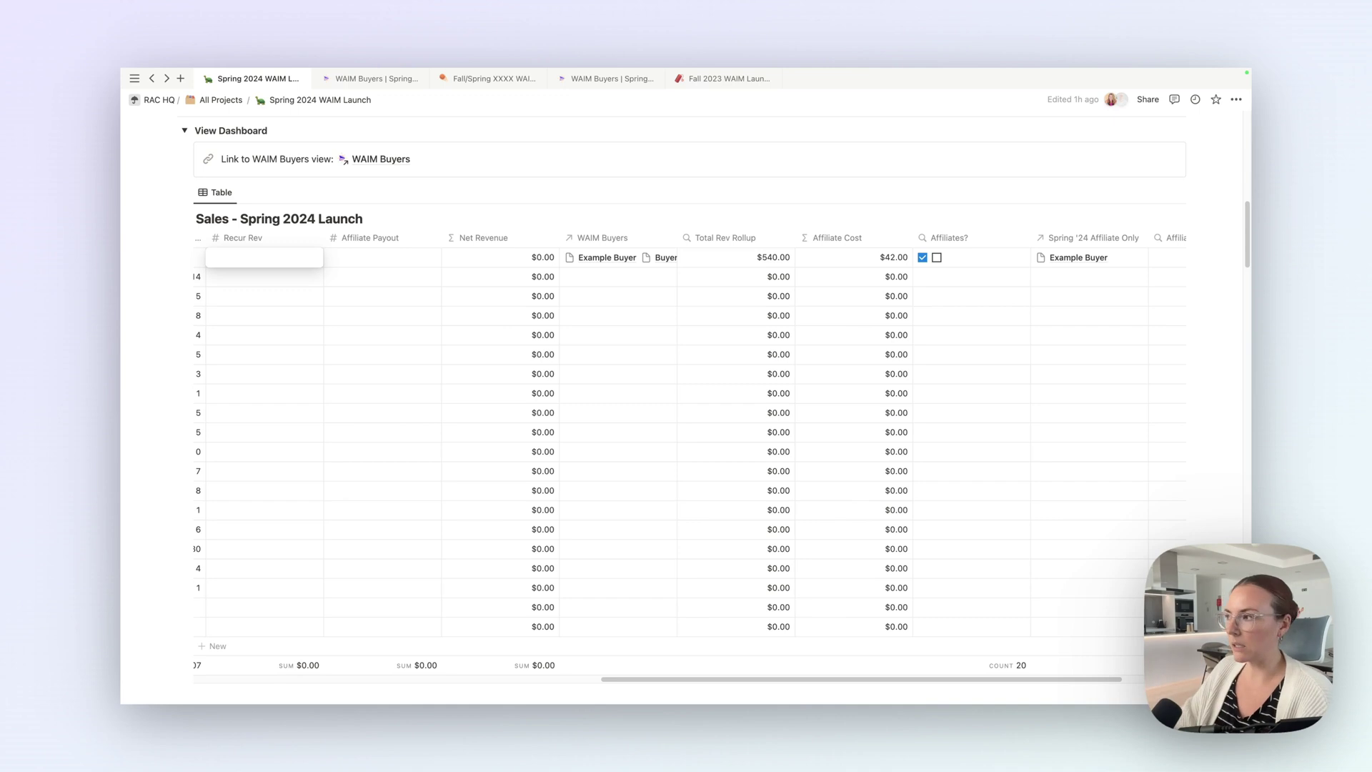
drag(743, 239, 436, 242)
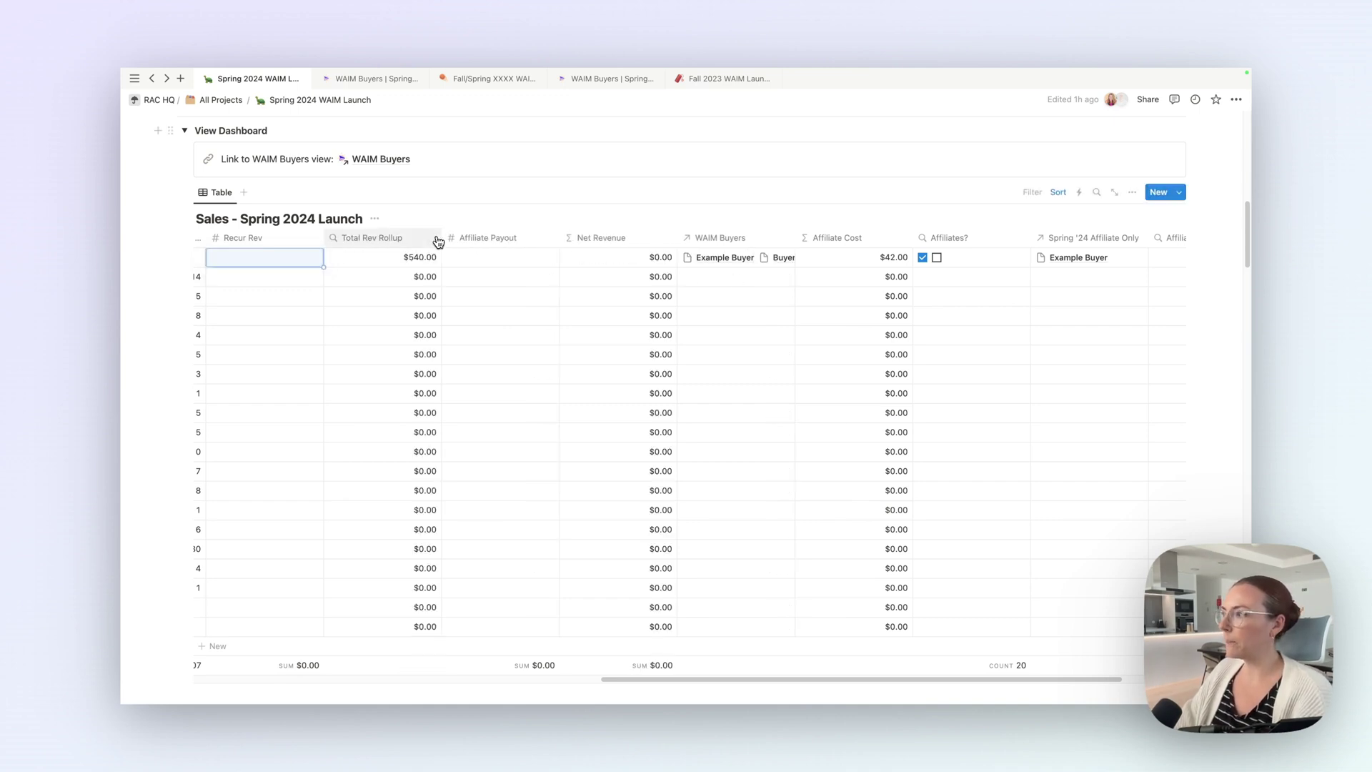
click(262, 263)
text(40)
key(Return)
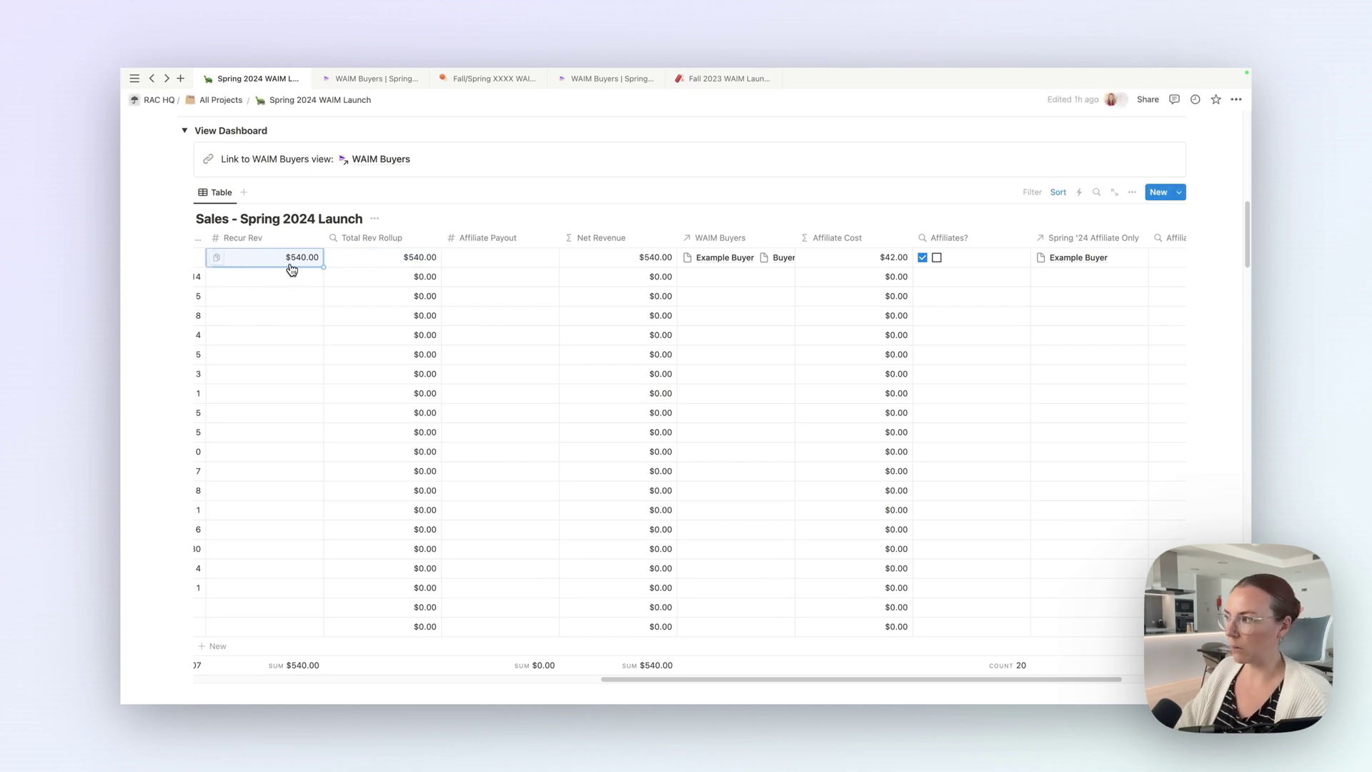
drag(340, 239, 793, 241)
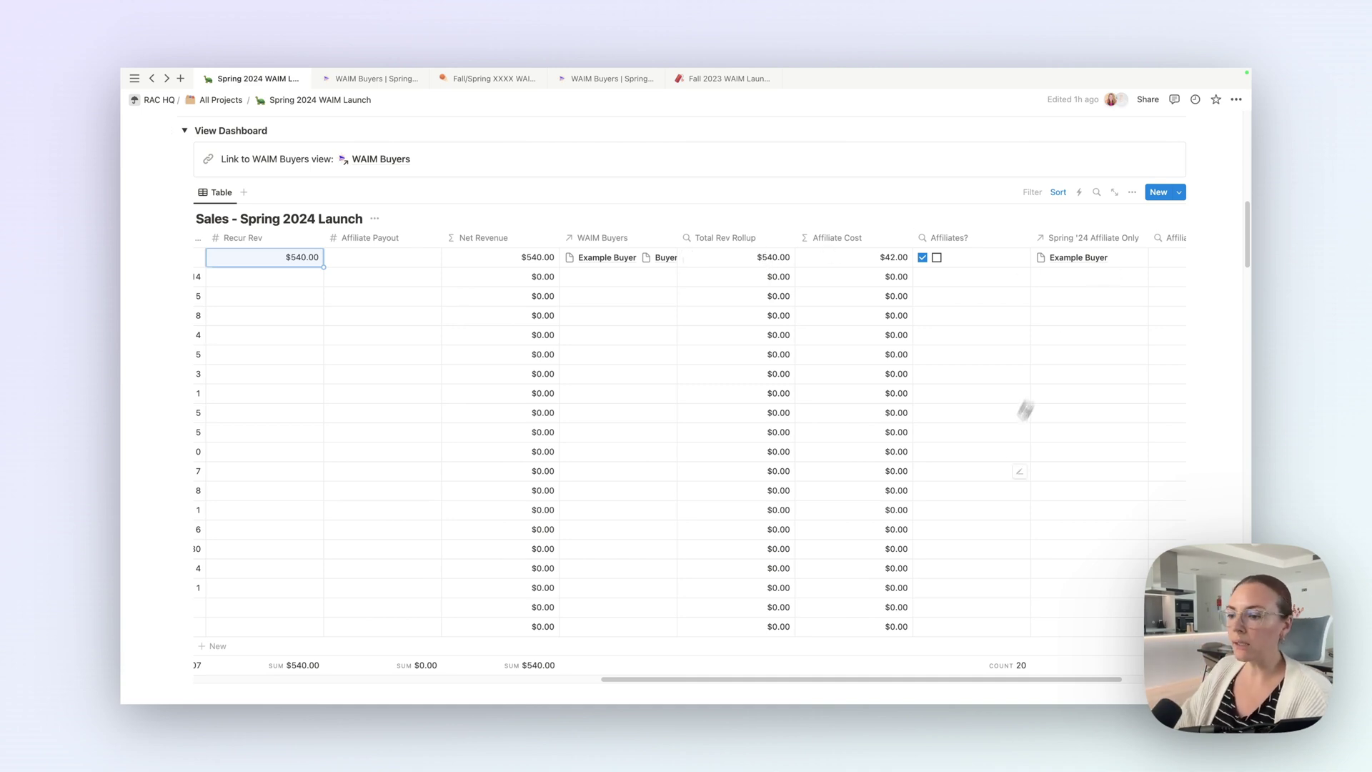
- Examine the property settings of the Affiliates? rollup in the sales table and close them
drag(845, 683, 898, 678)
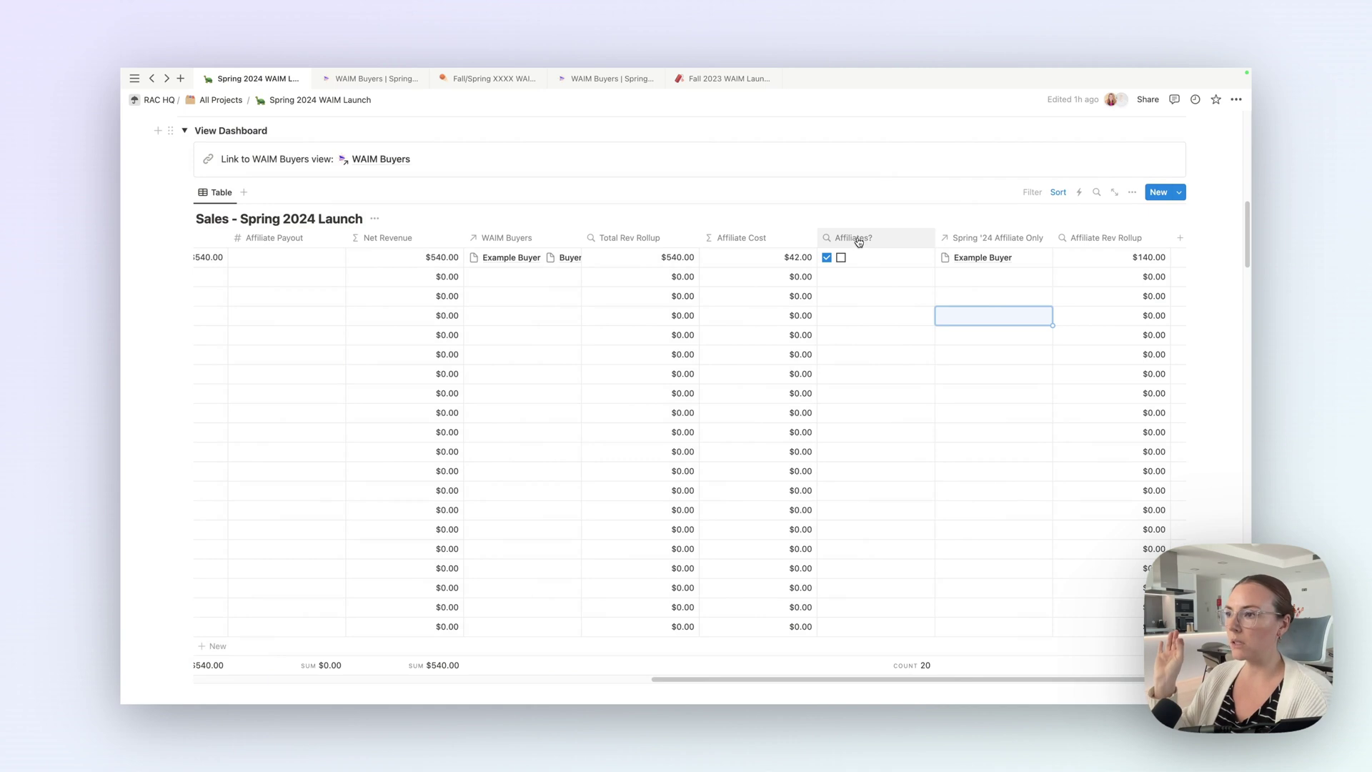
click(859, 241)
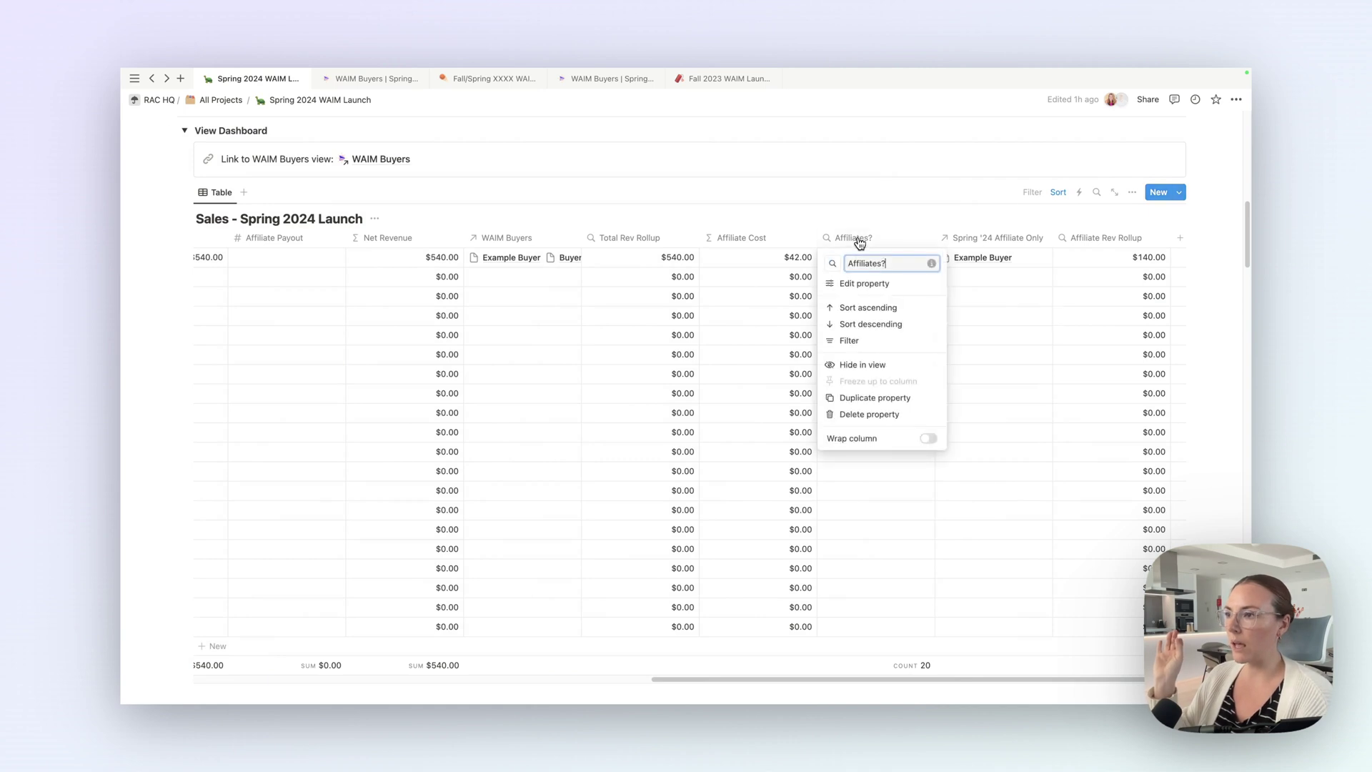
click(867, 284)
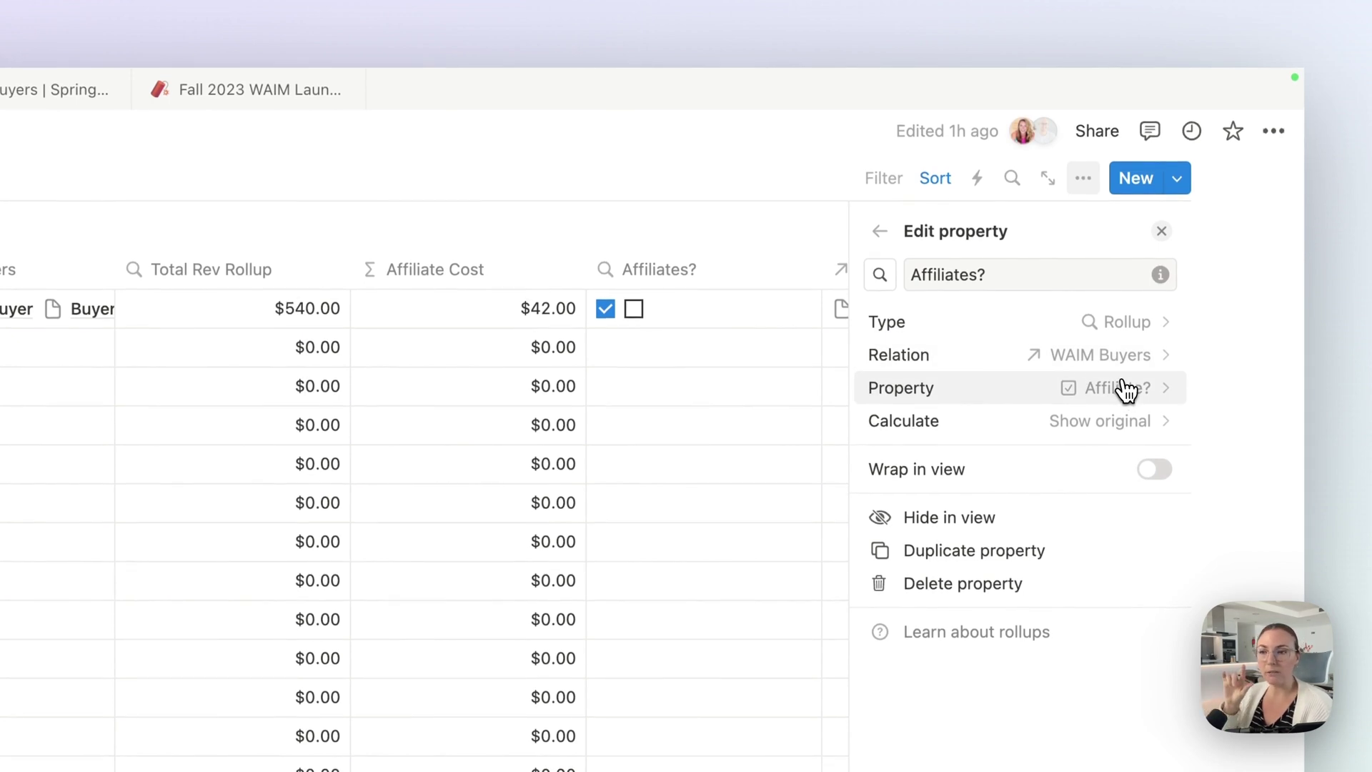
click(1162, 232)
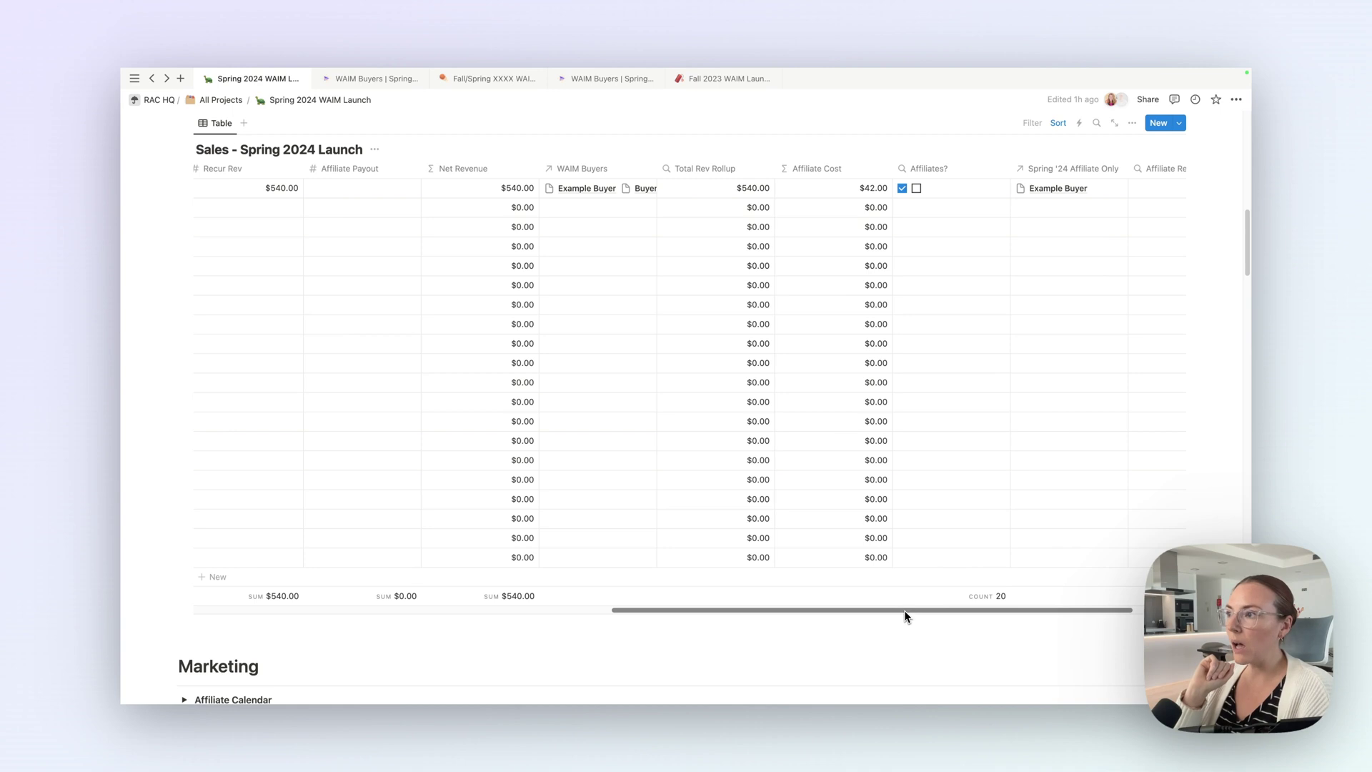
- Check the relation, property and calculation settings of the Total Rev Rollup and Affiliate Rev Rollup columns
scroll(907, 609, right, 2)
click(1072, 209)
key(Escape)
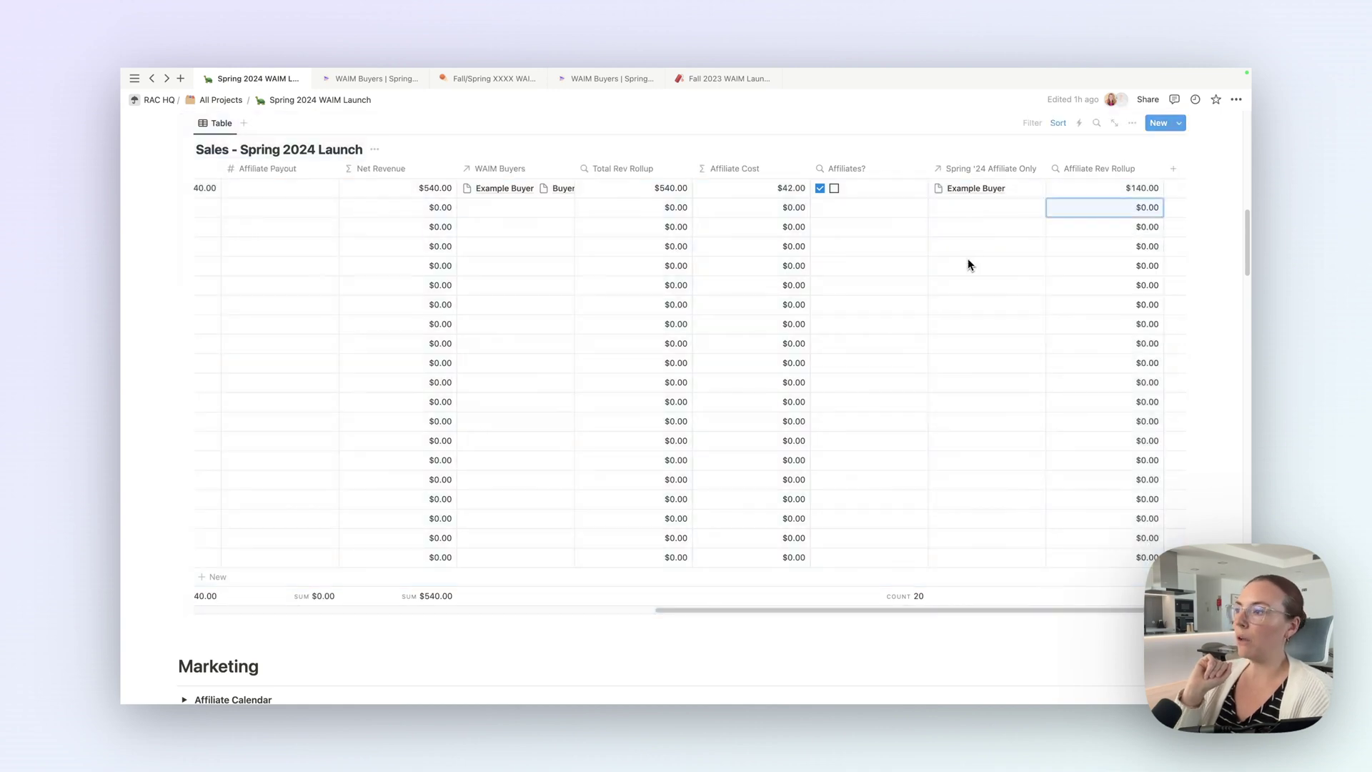
click(636, 191)
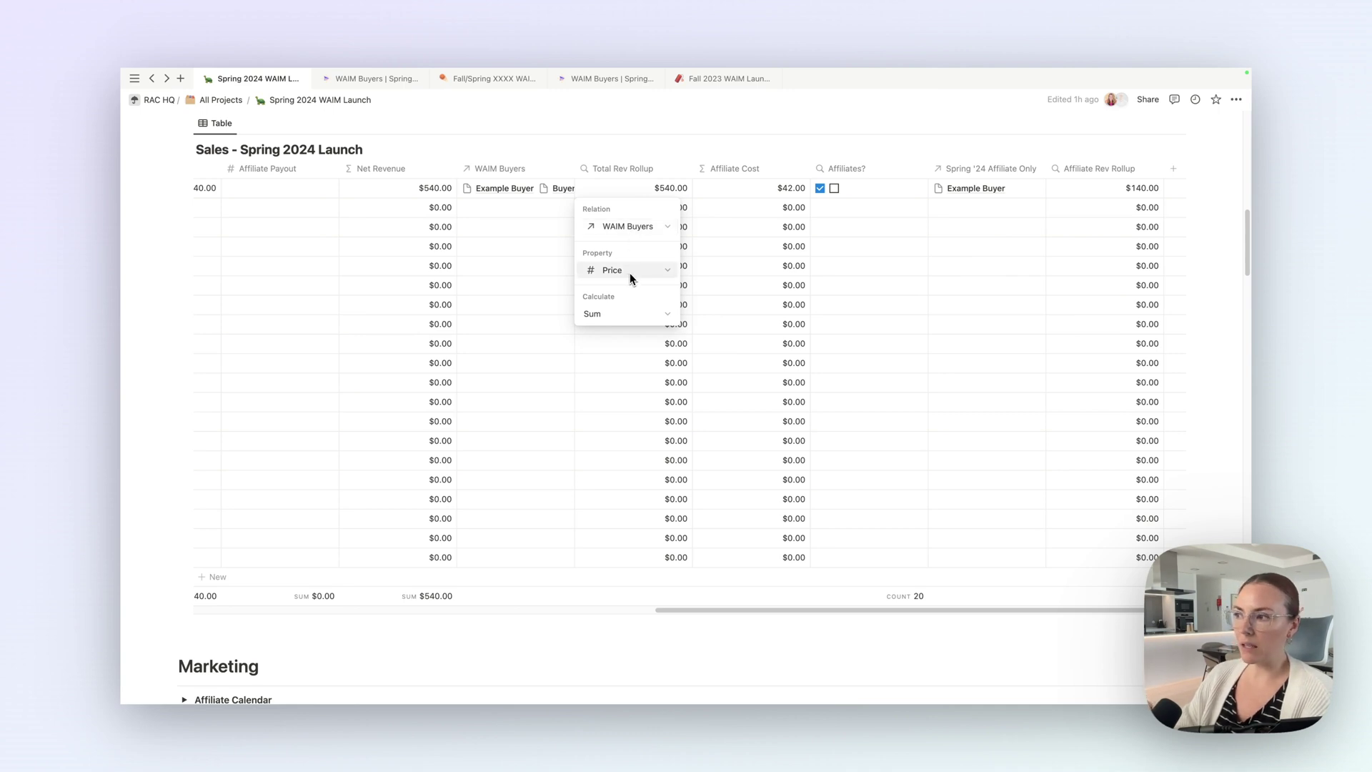
click(666, 197)
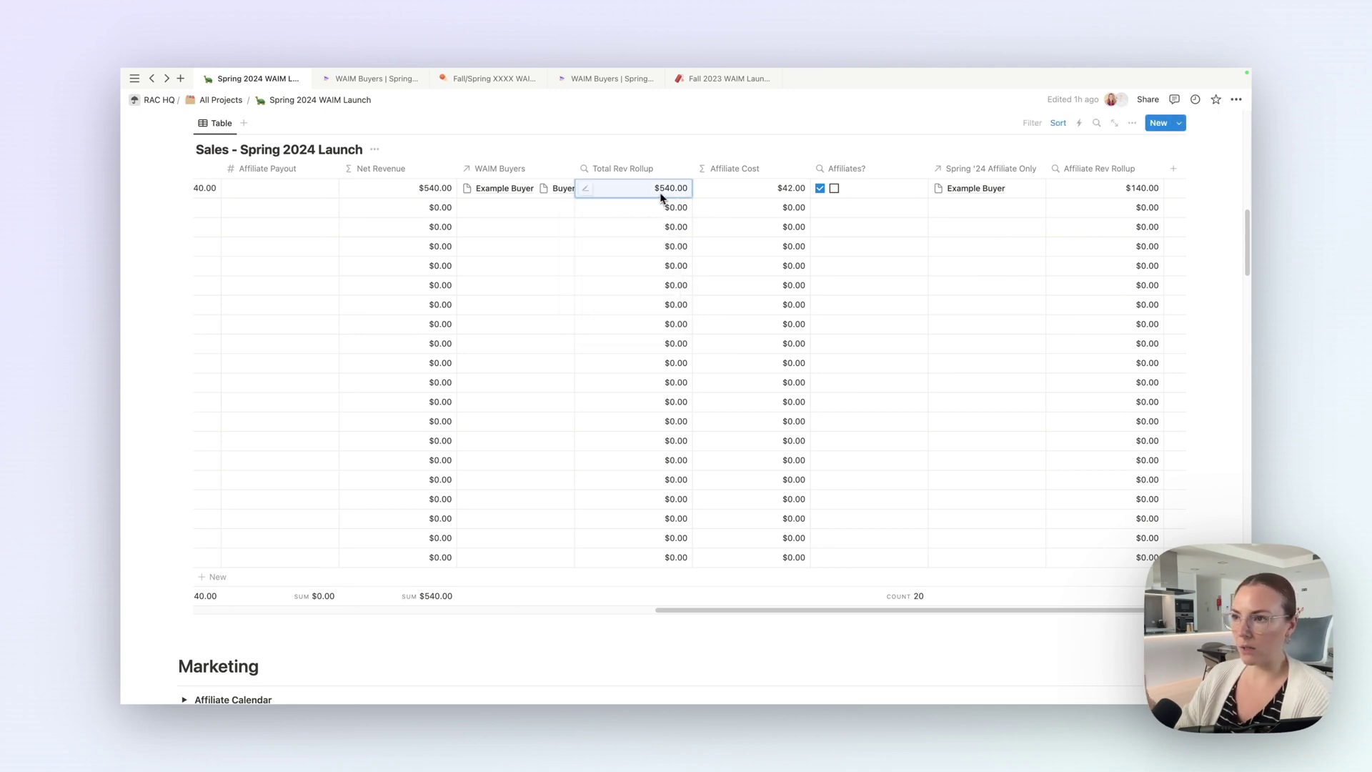
click(1124, 201)
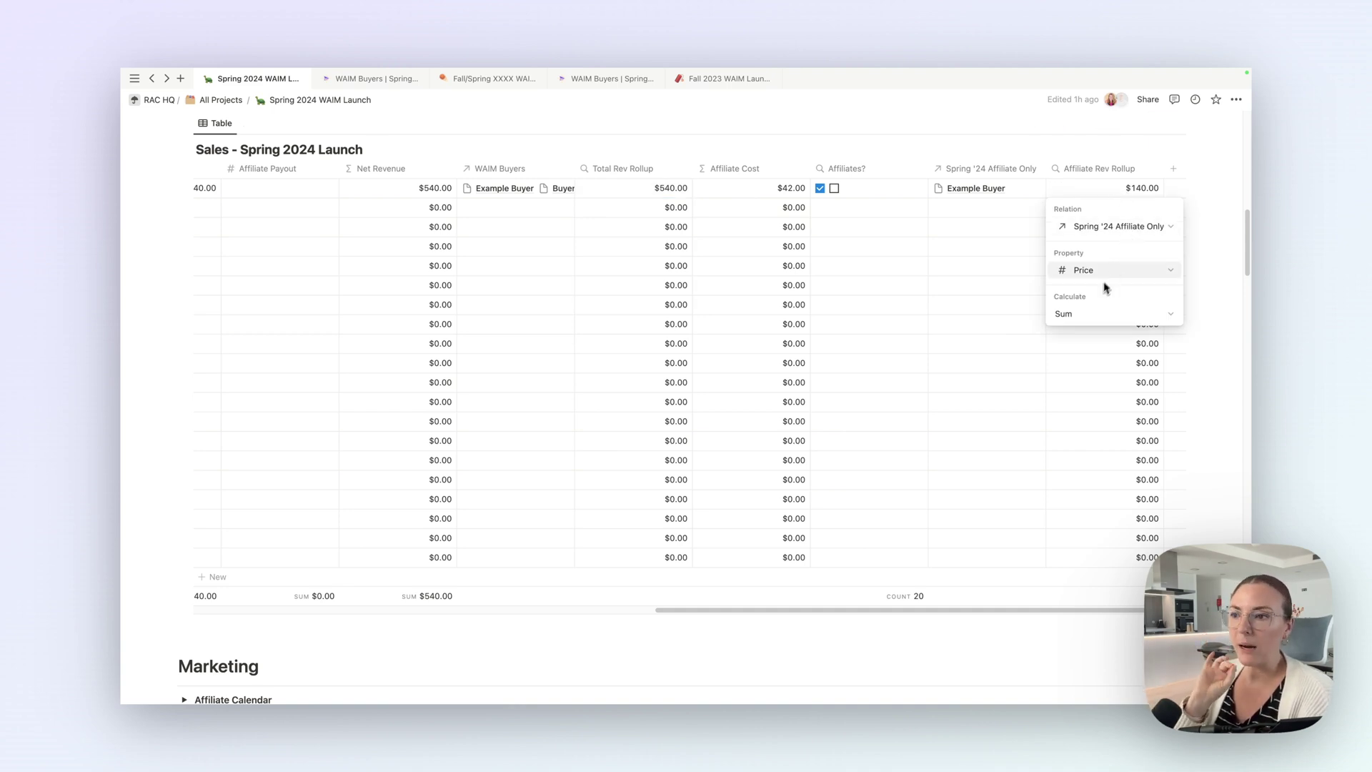
click(1118, 192)
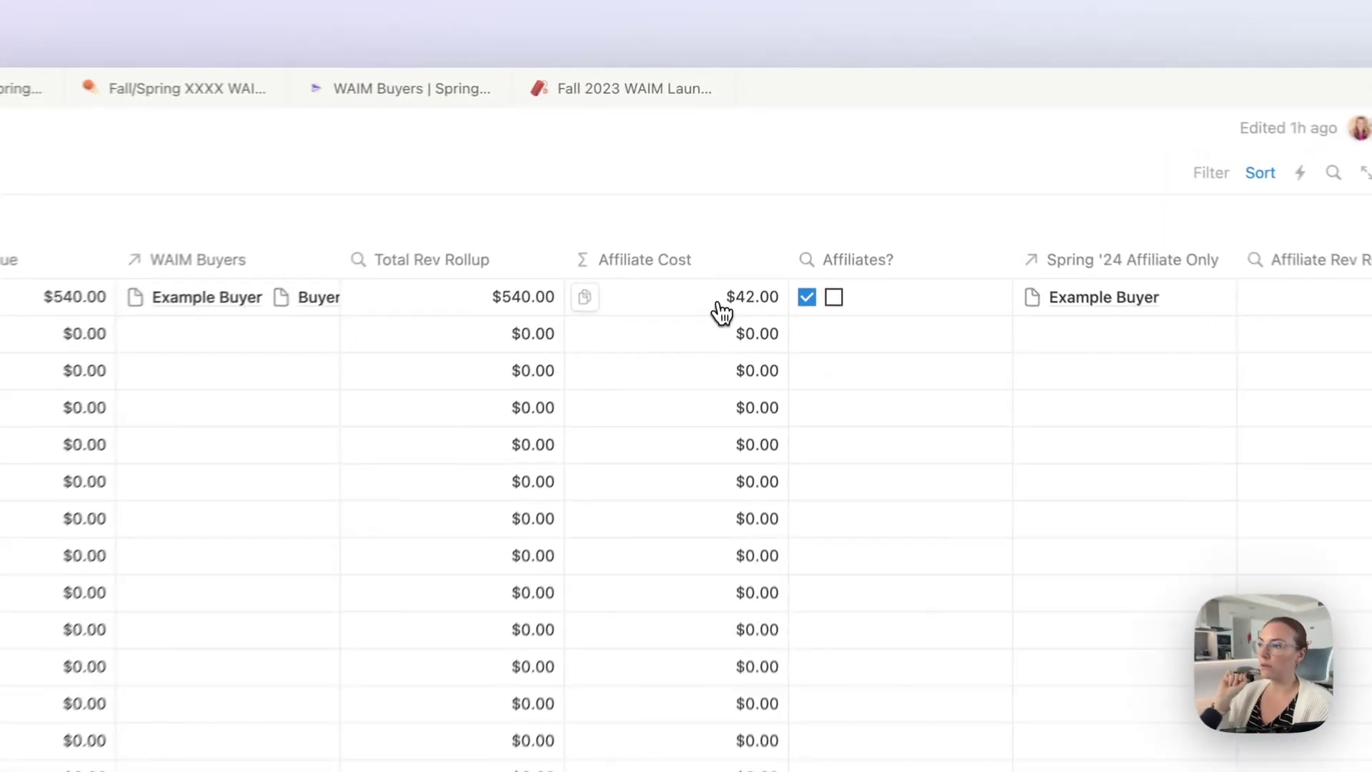
- Inspect the formula behind Day 0 - Sun's Affiliate Cost and close it without changes
click(692, 318)
click(692, 318)
click(695, 319)
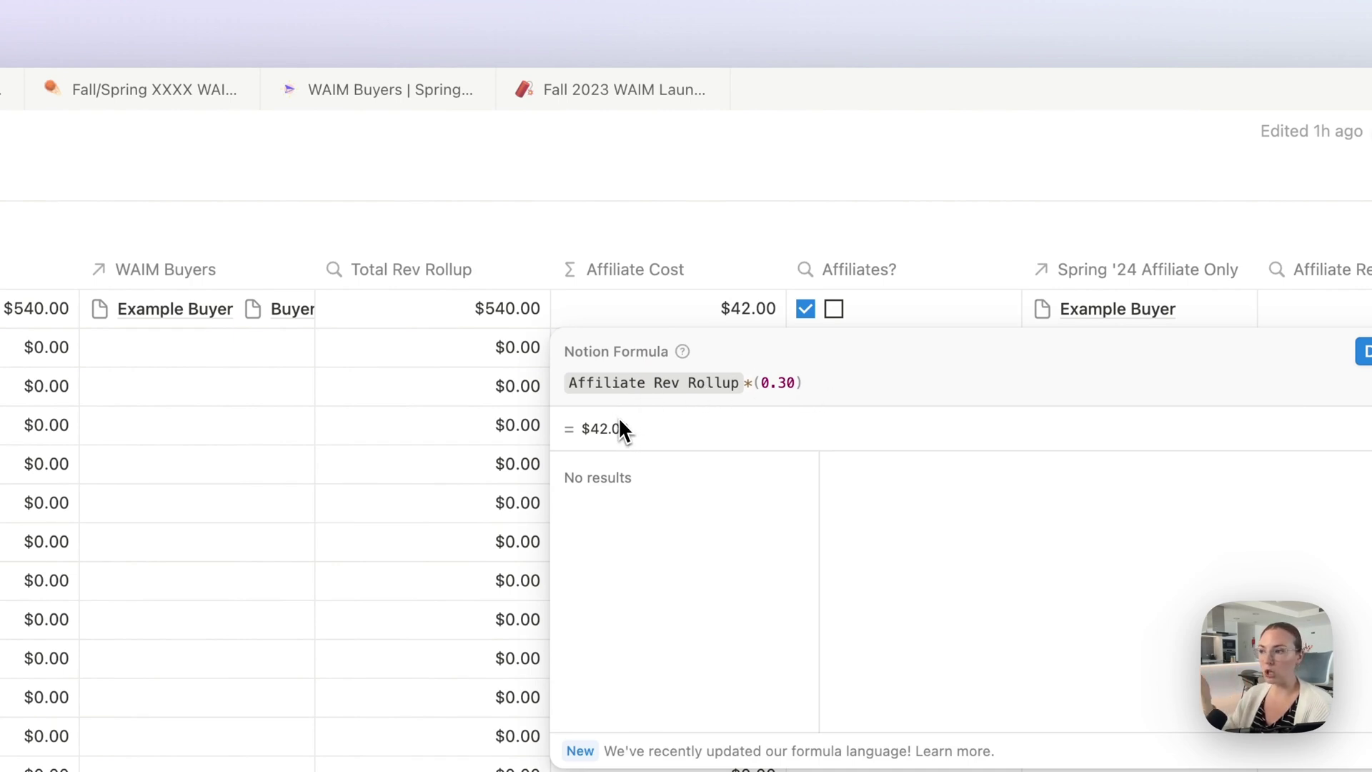
key(Escape)
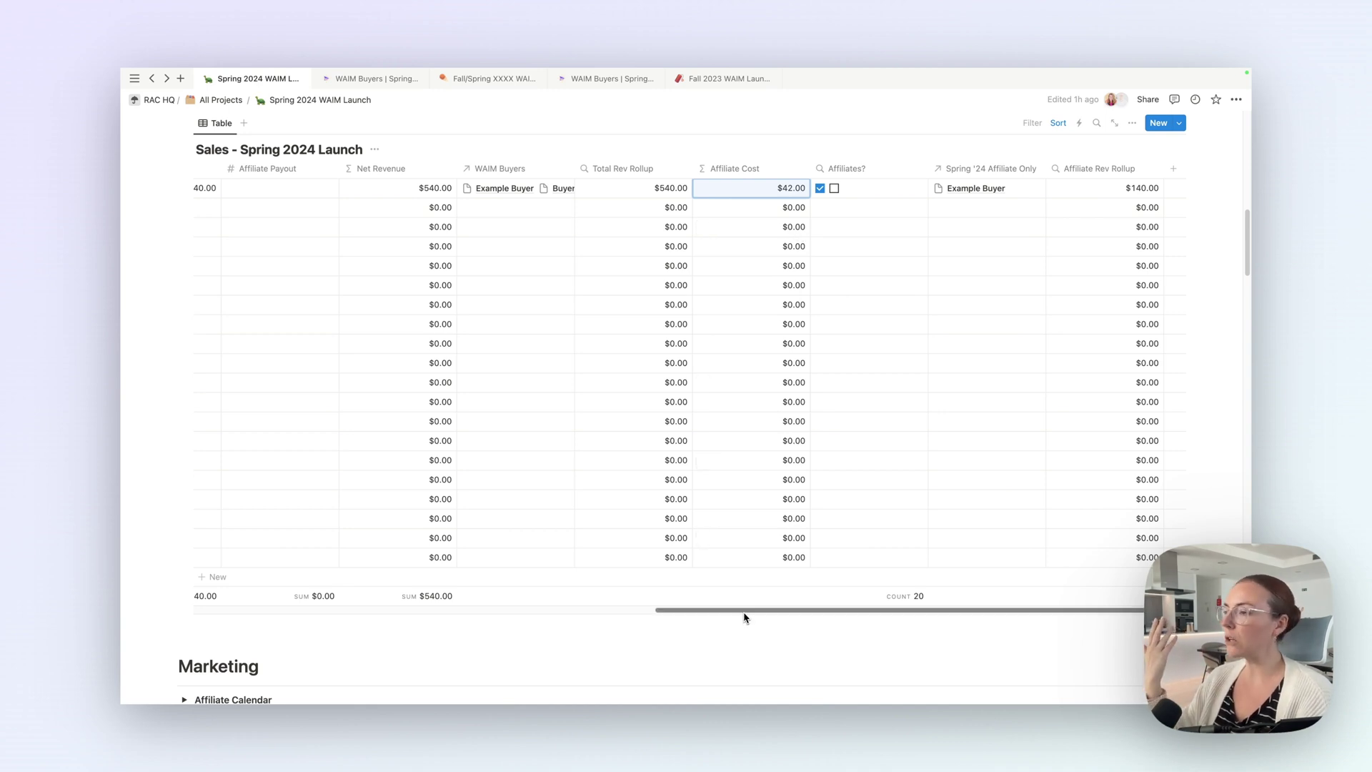
drag(683, 611, 858, 450)
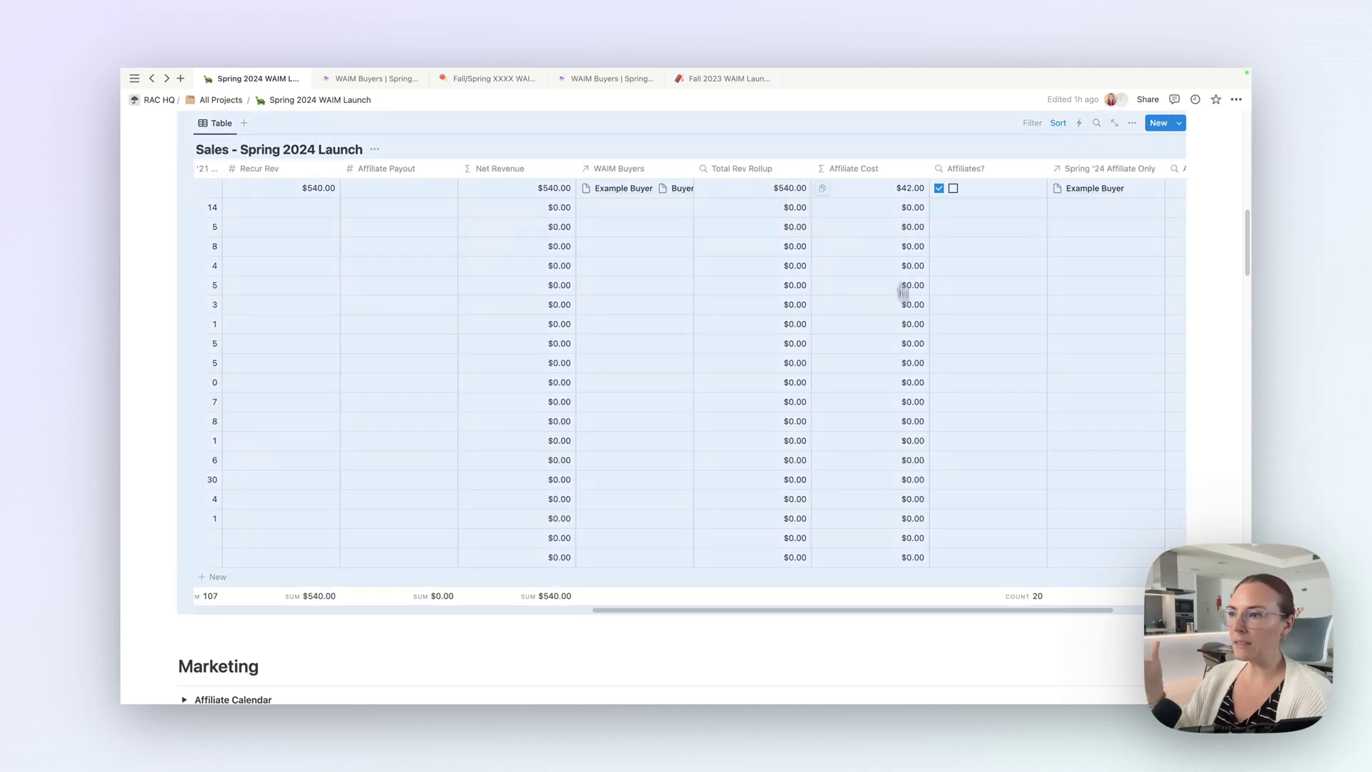
- Set Day 0 - Sun's Affiliate Payout to $42 in the Spring 2024 sales table
click(980, 218)
key(Escape)
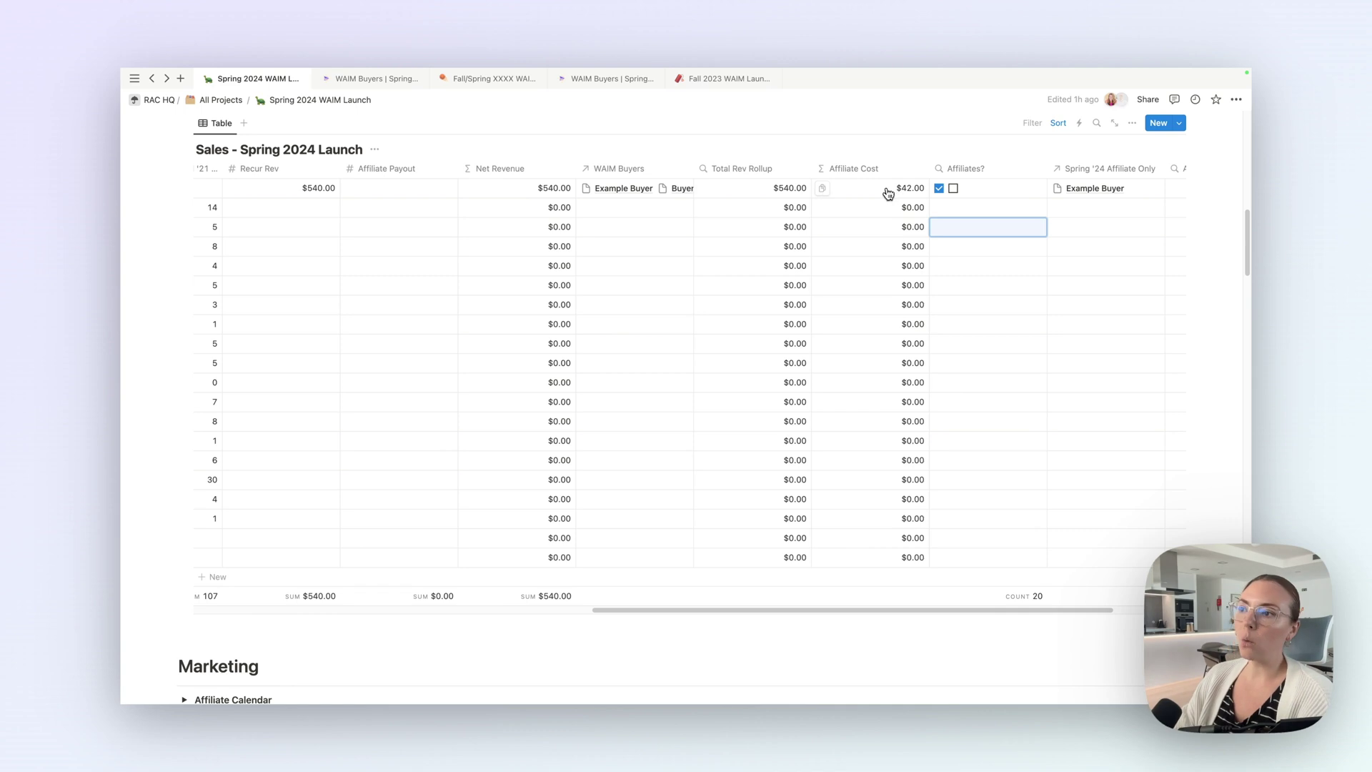
click(410, 196)
text(42)
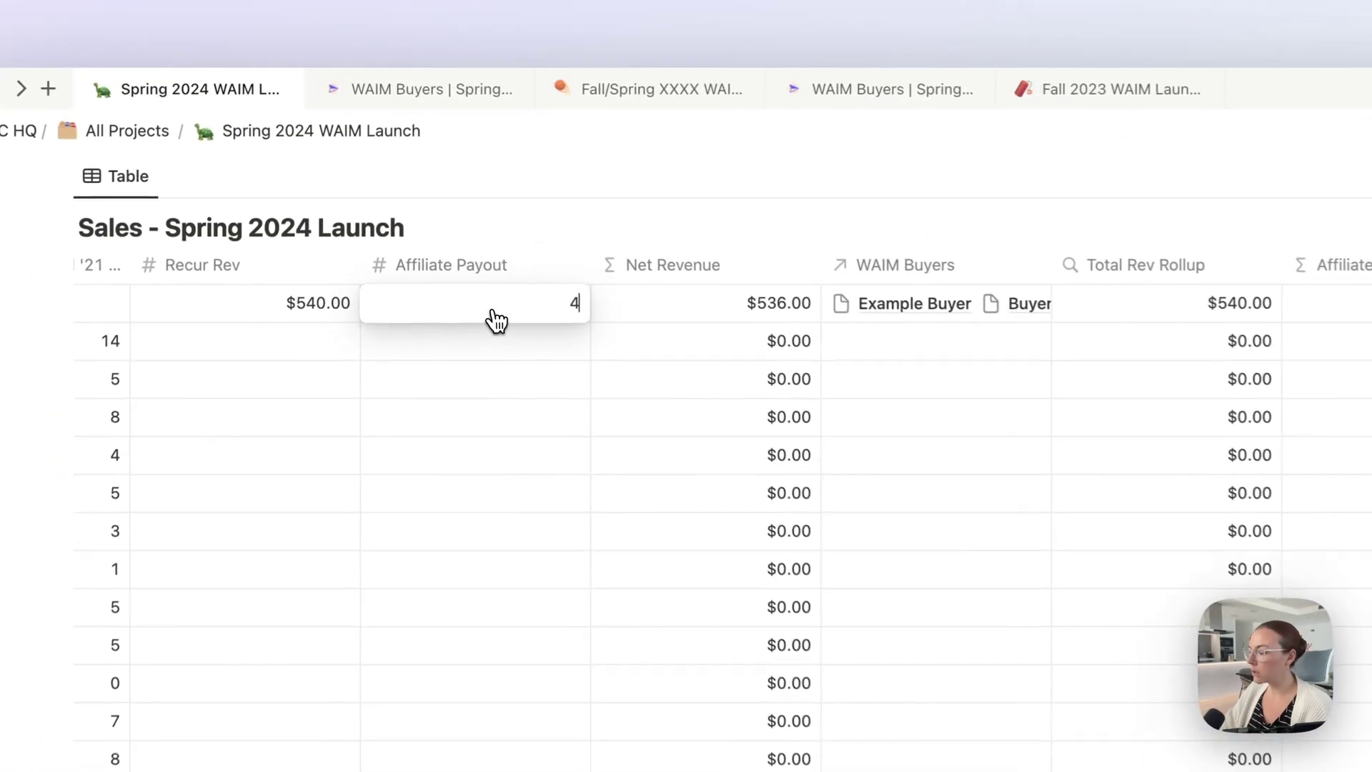
key(Tab)
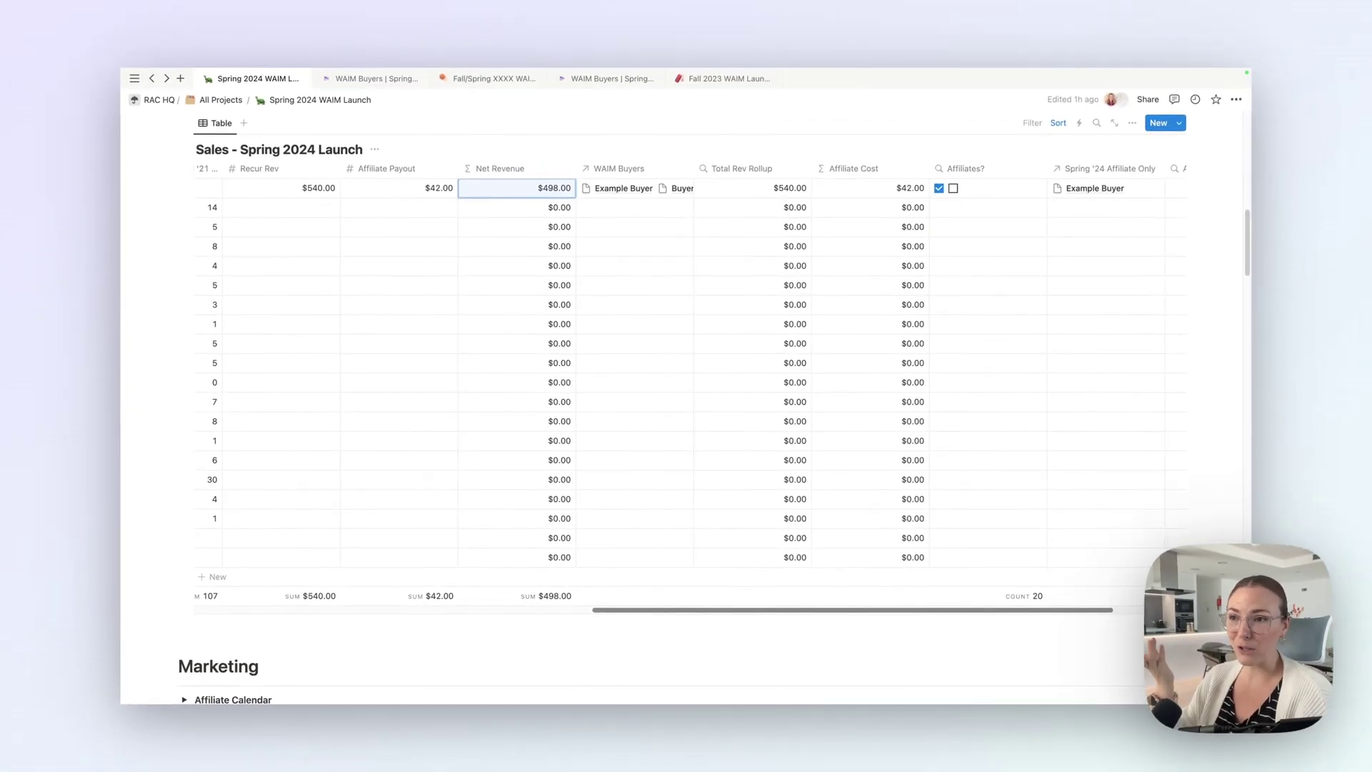
- Expand the Affiliate Calendar under Marketing and look over its March 2024 content calendar of affiliate emails
drag(855, 613, 956, 610)
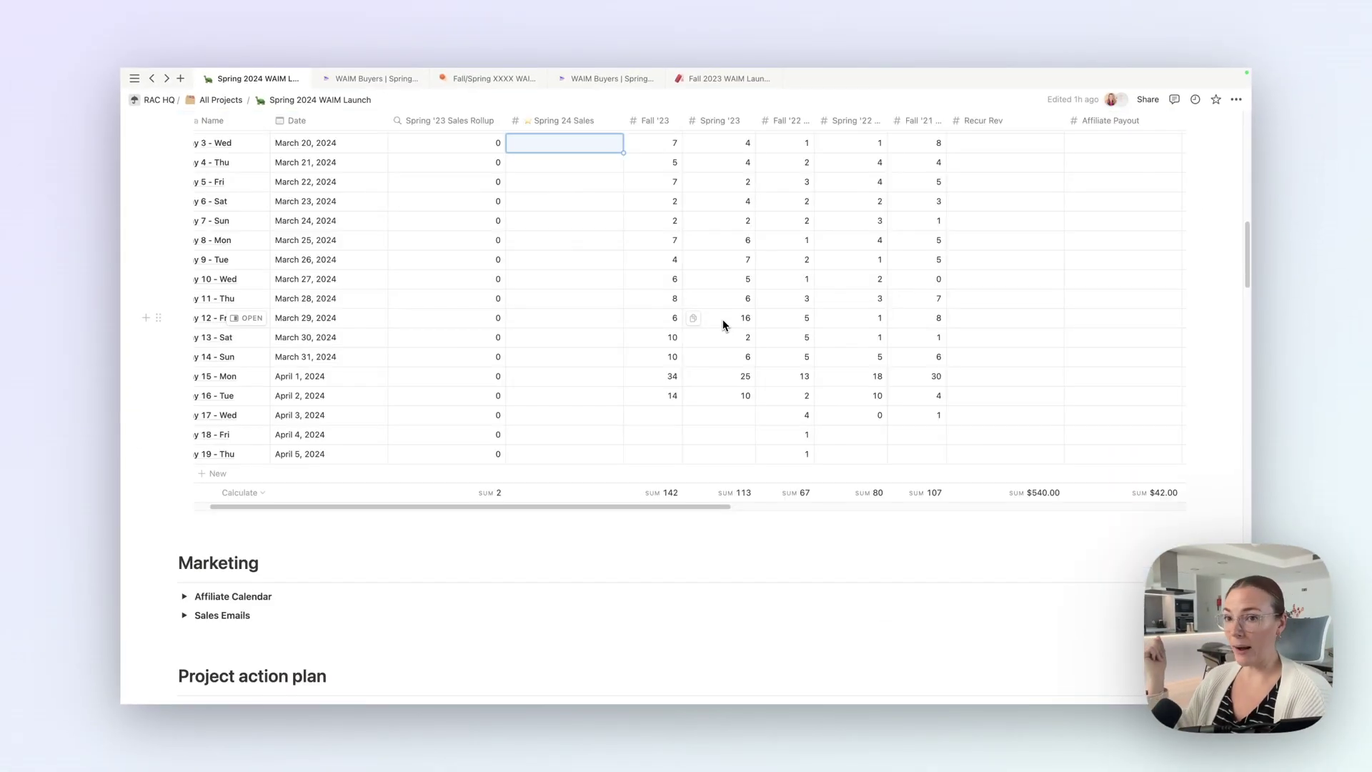
scroll(721, 321, down, 5)
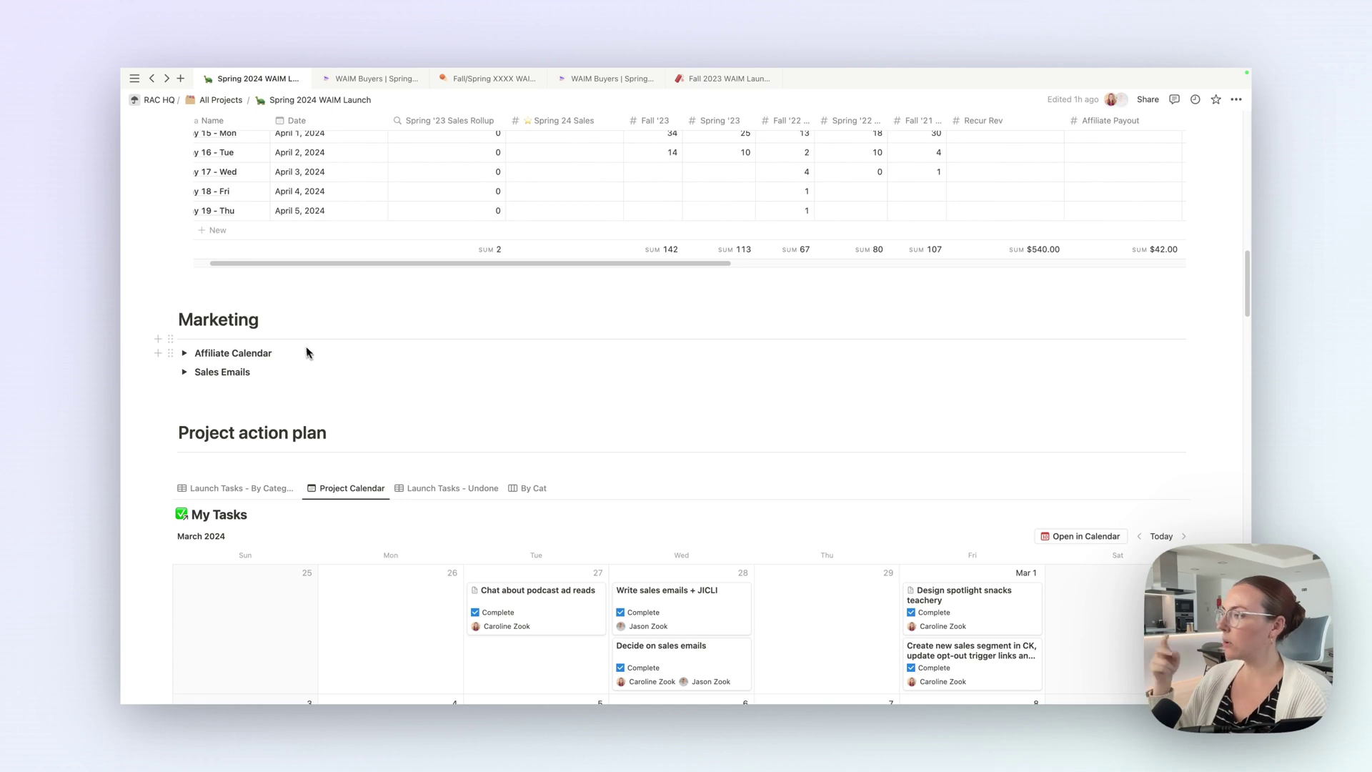
click(187, 354)
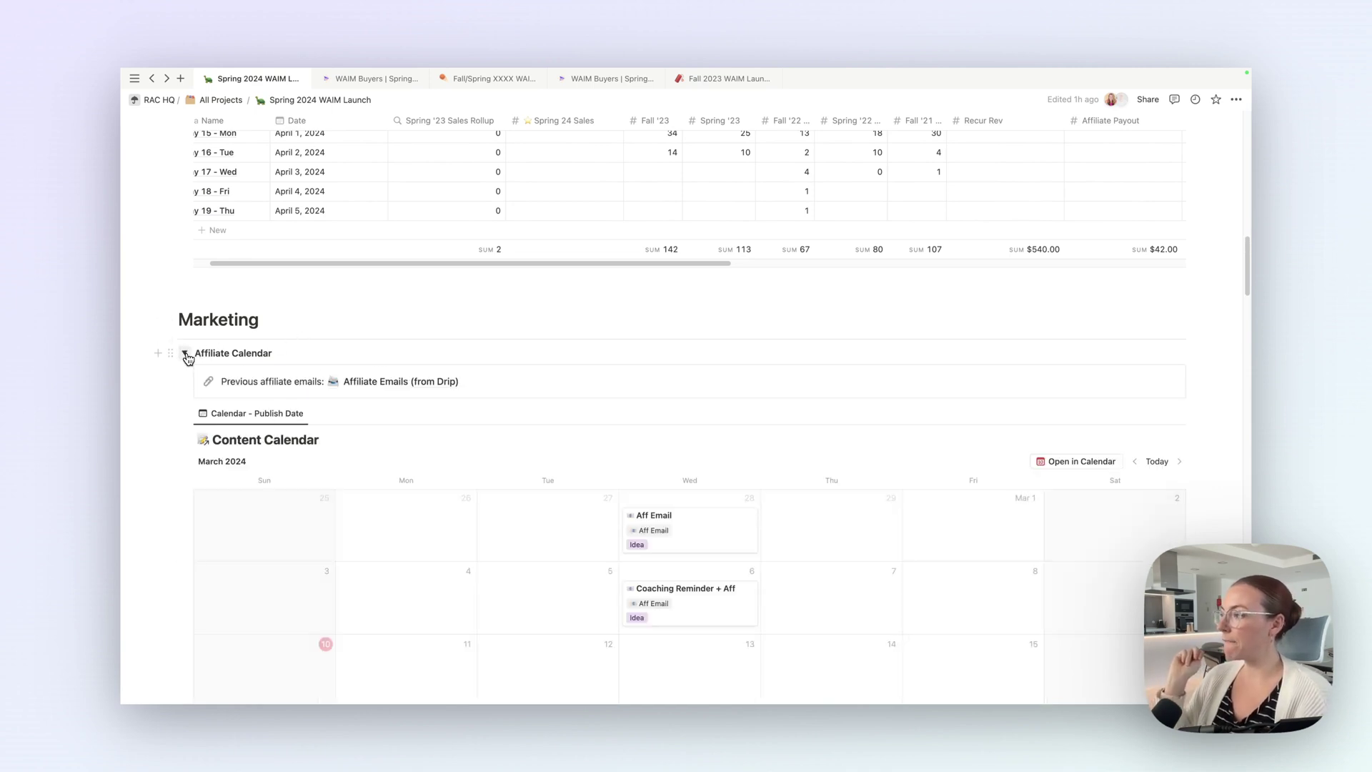
scroll(786, 341, down, 3)
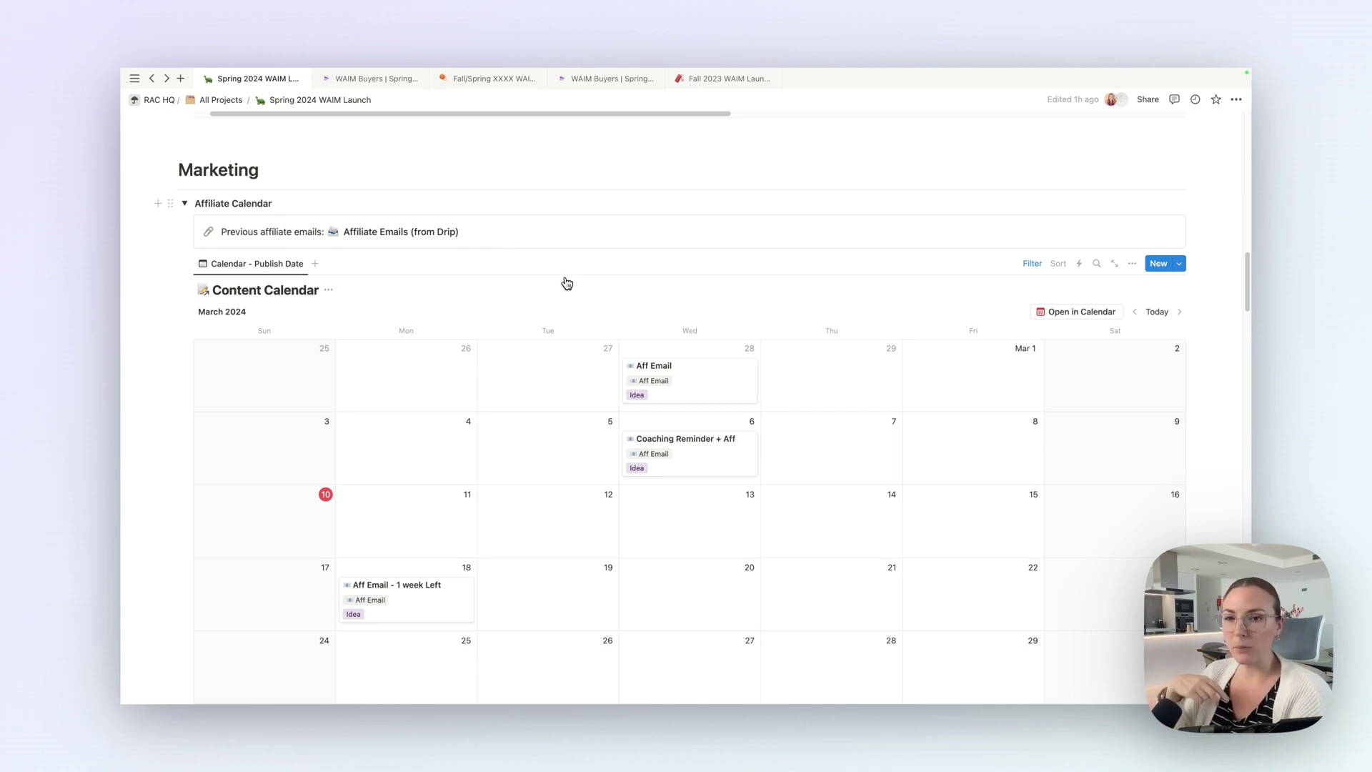
scroll(567, 283, down, 4)
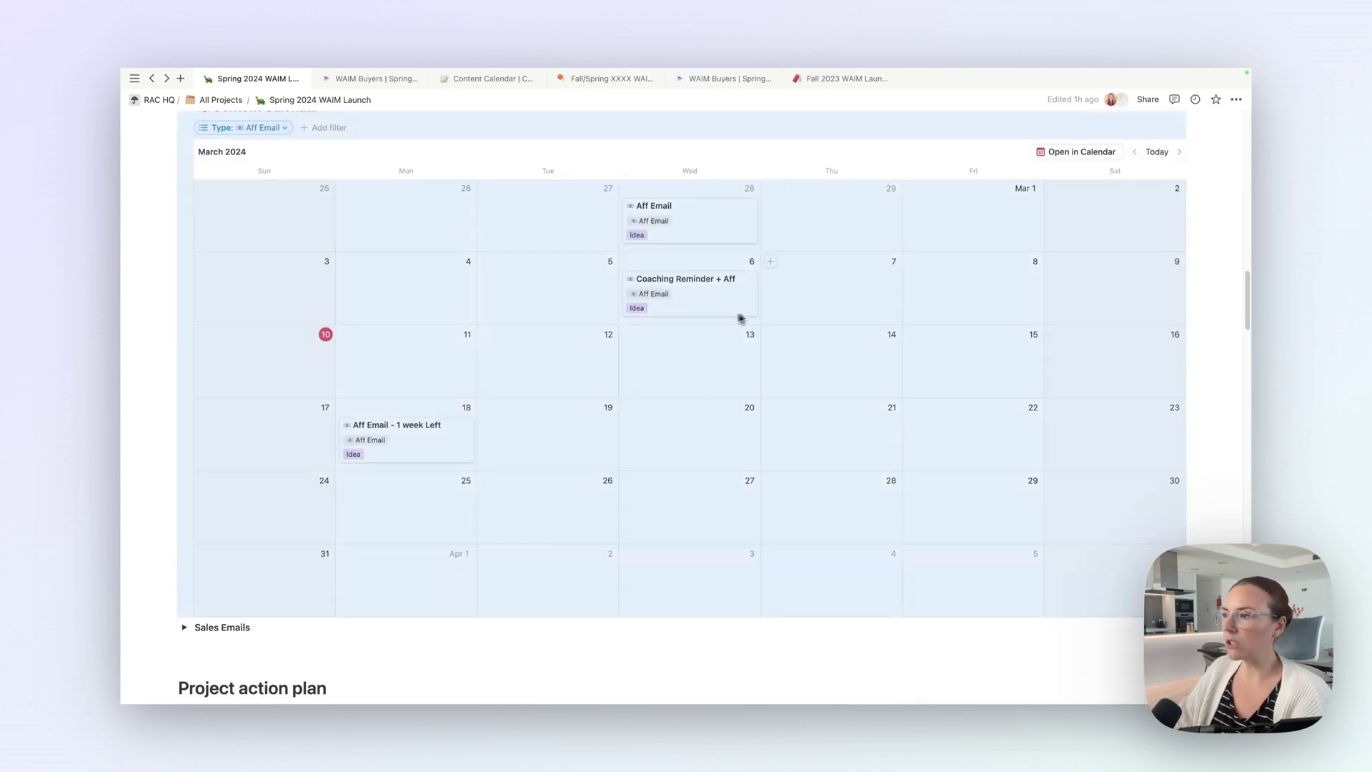
click(852, 295)
scroll(928, 336, up, 3)
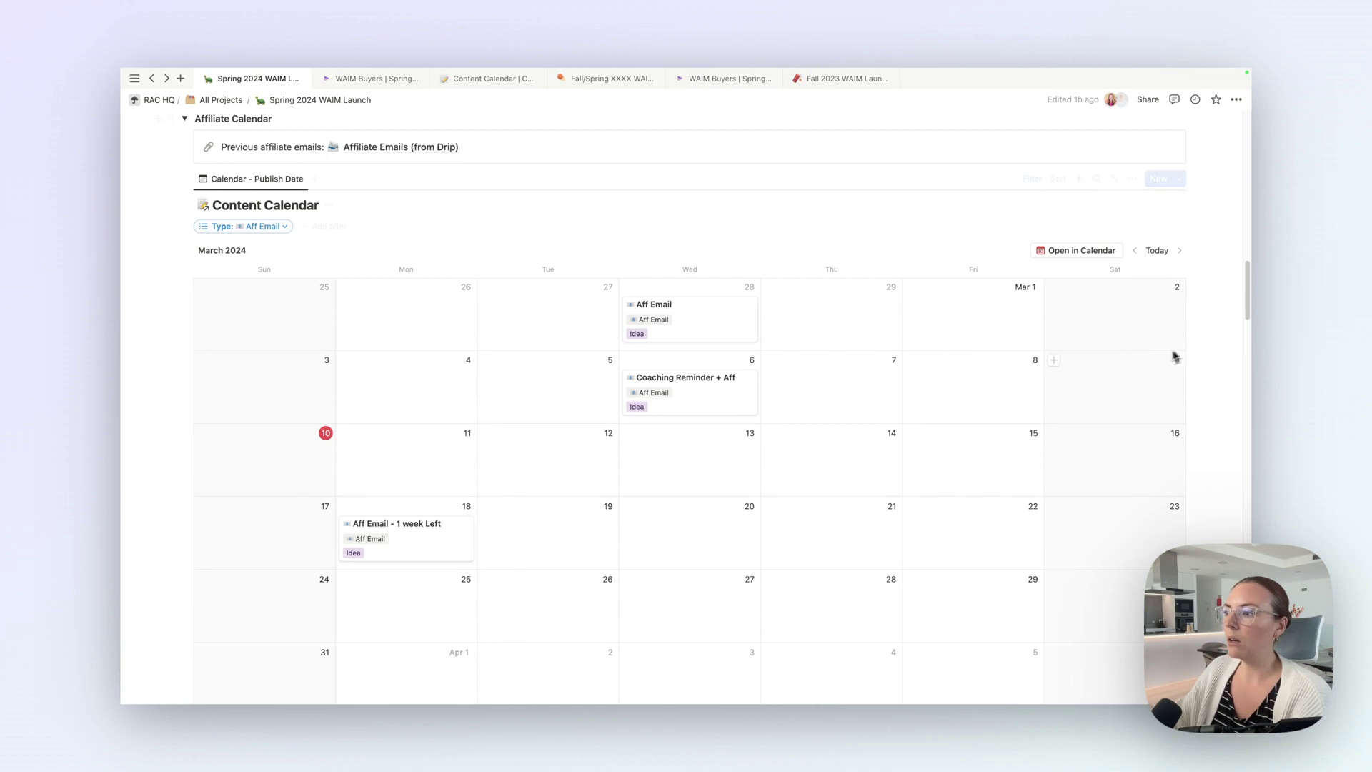
- Add an affiliate email entry titled "~Reminder" on March 12, 2024 in the Content Calendar
click(485, 435)
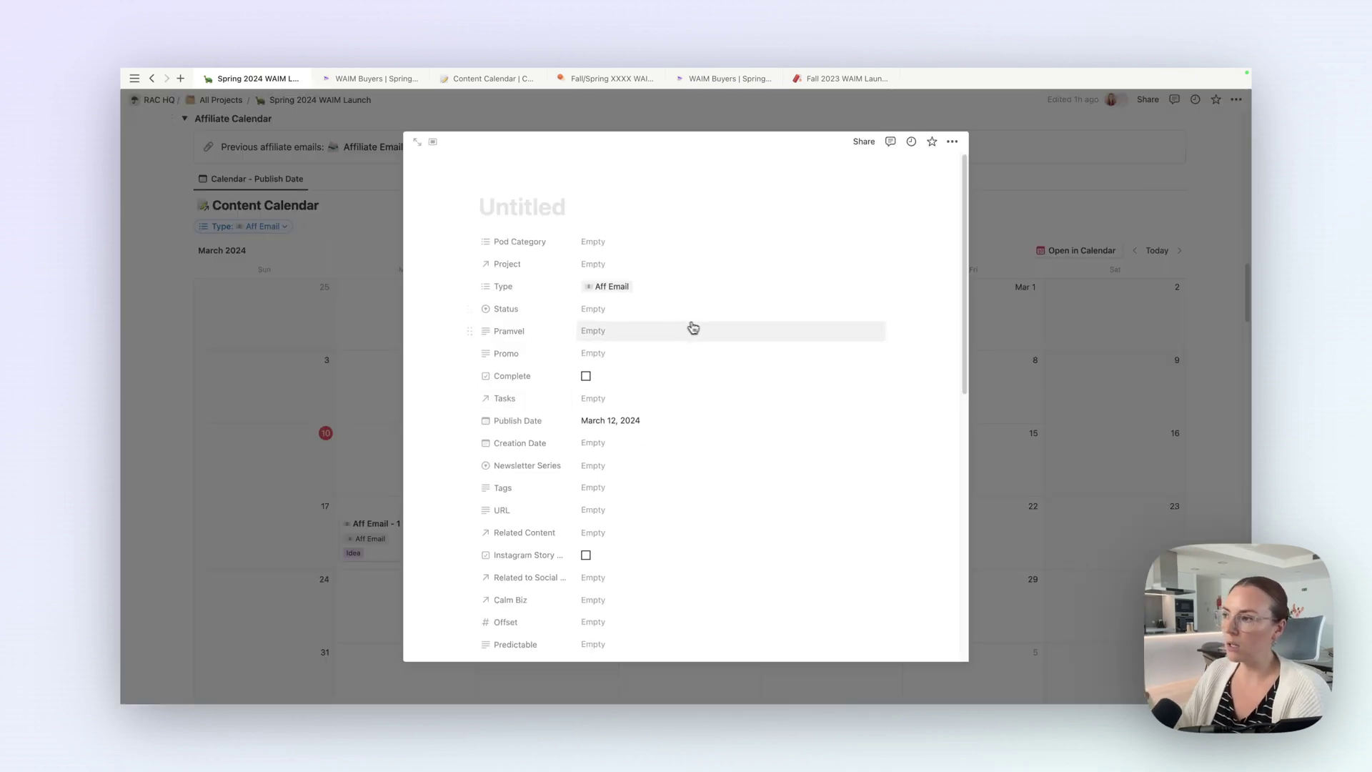
scroll(698, 328, down, 5)
scroll(702, 509, up, 5)
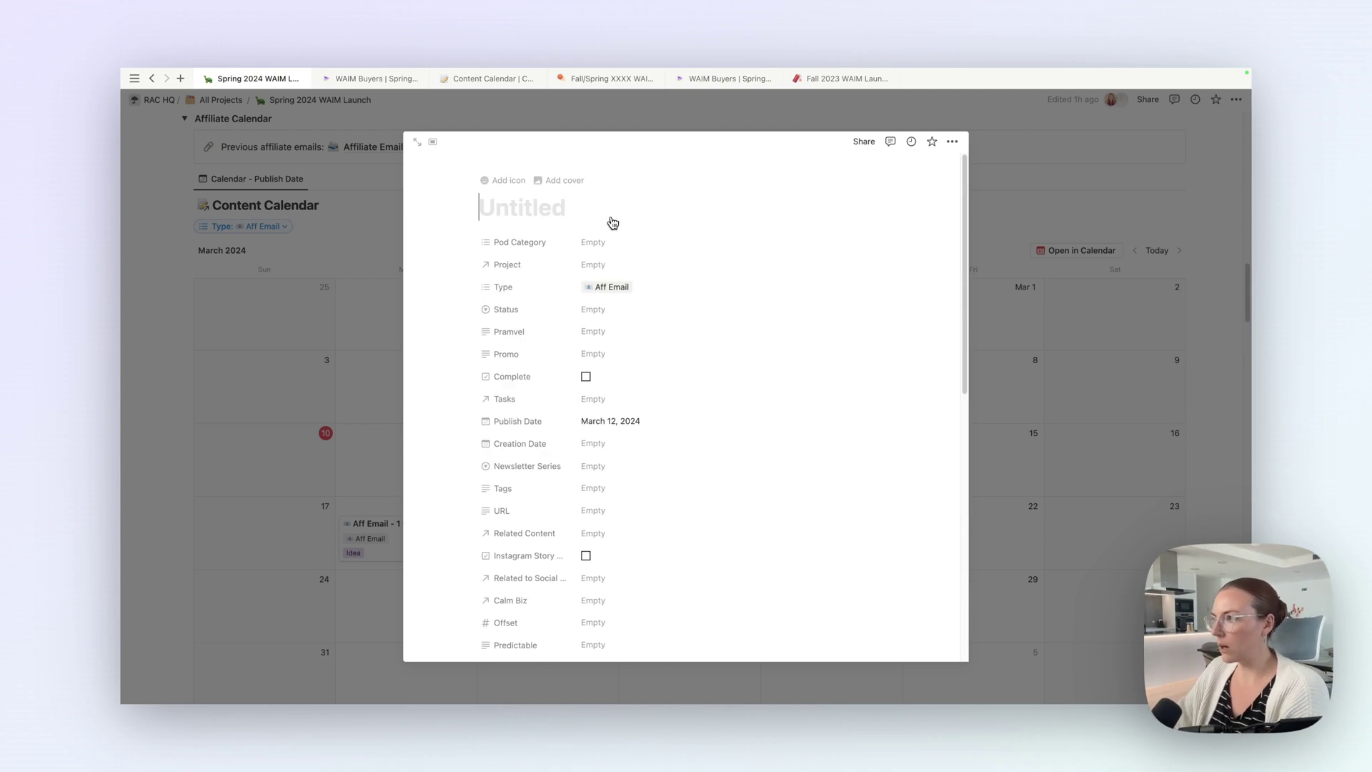
text(~Reminder)
click(1031, 297)
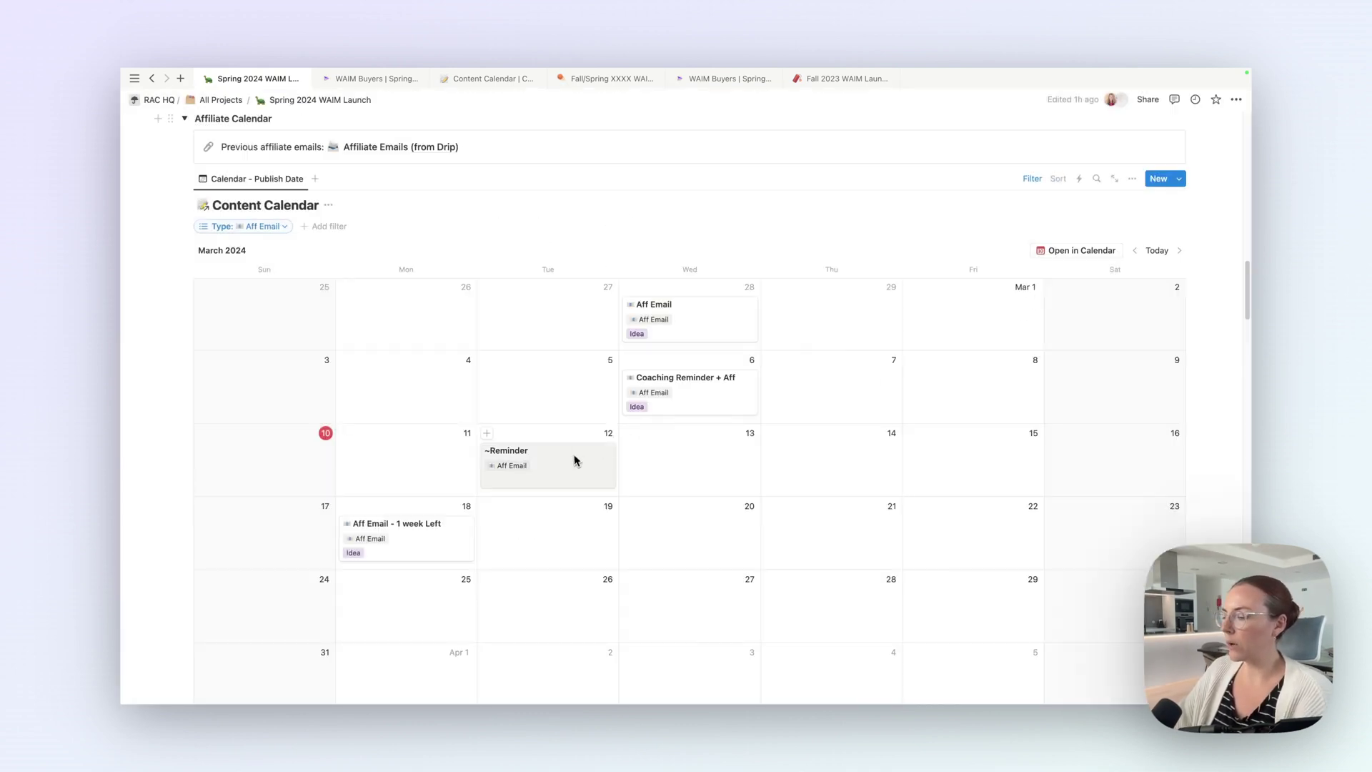
- Delete the ~Reminder entry from March 12 in the Content Calendar
drag(581, 465, 577, 468)
key(BackSpace)
scroll(227, 170, up, 1)
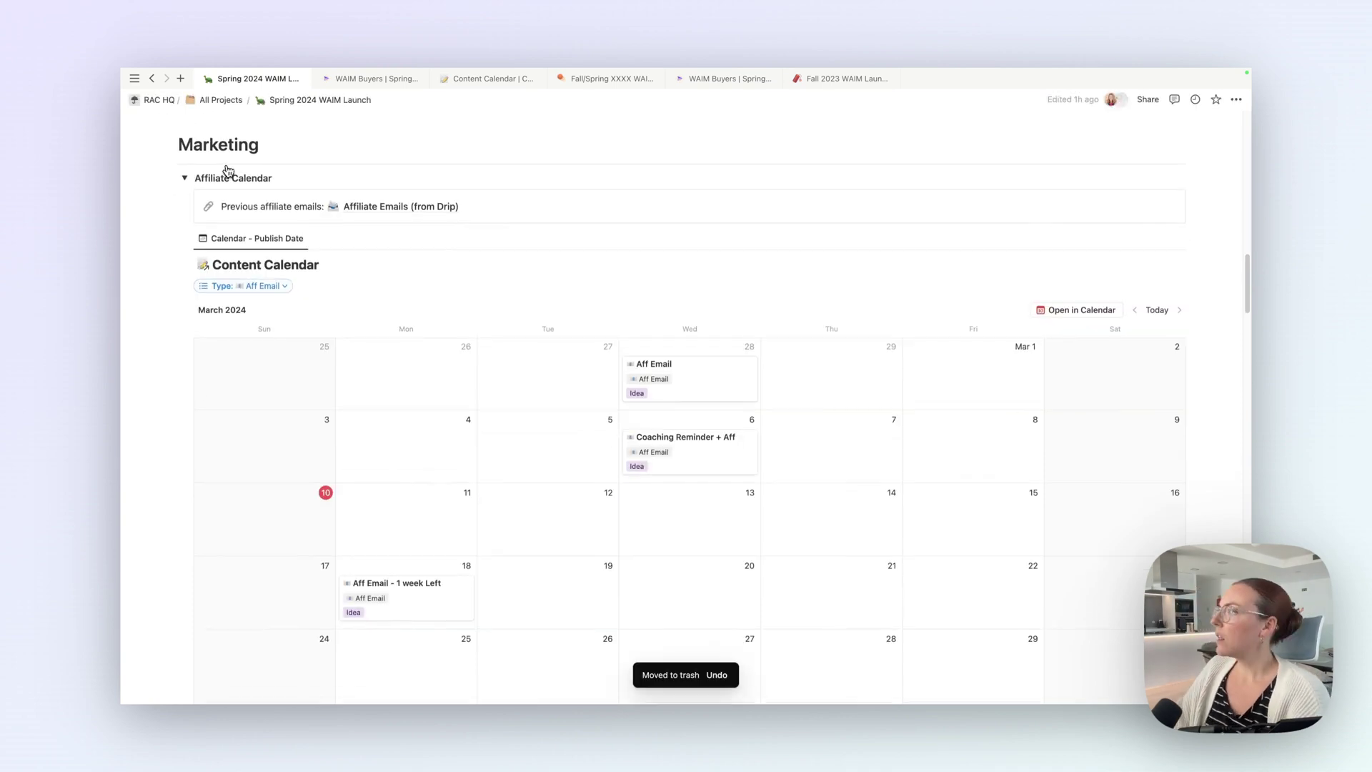
- Collapse the Affiliate Calendar section and expand the Sales Emails section below it
click(185, 179)
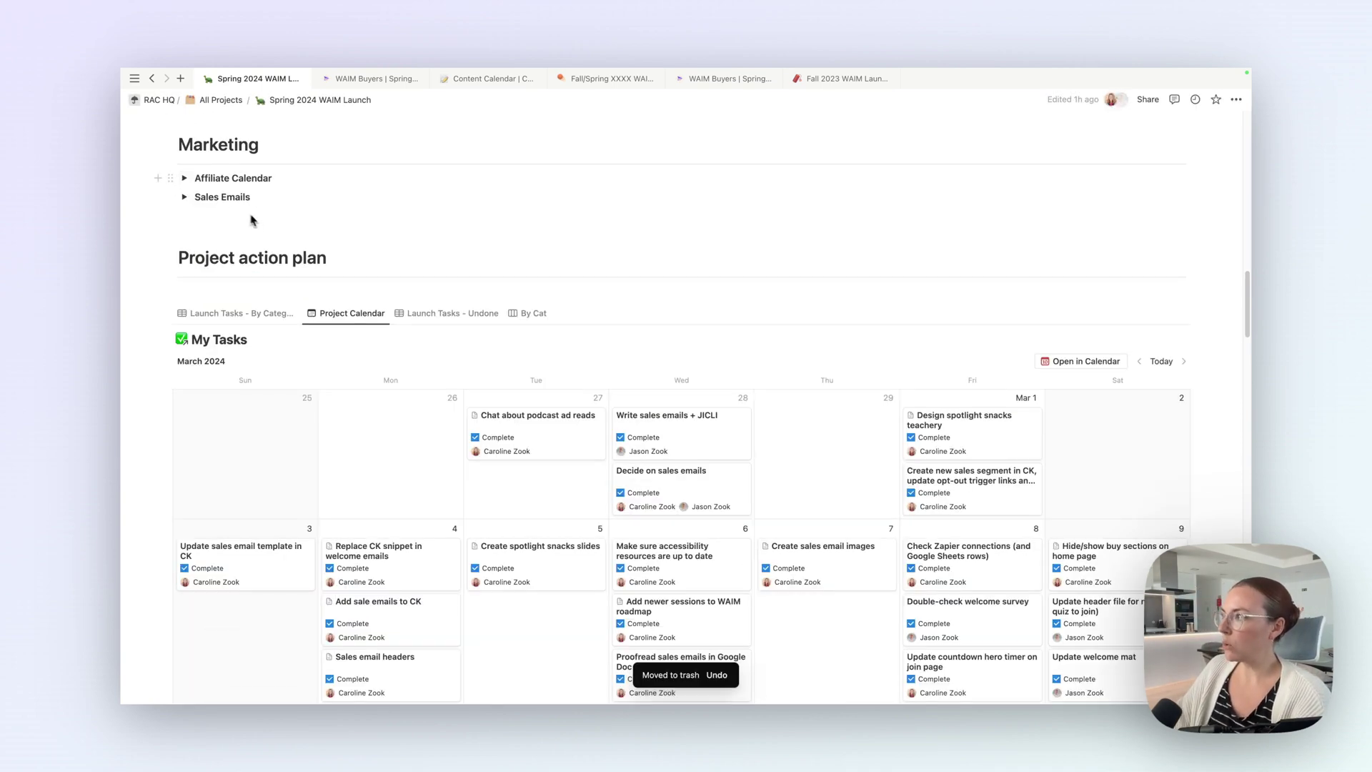
click(184, 198)
scroll(404, 252, down, 1)
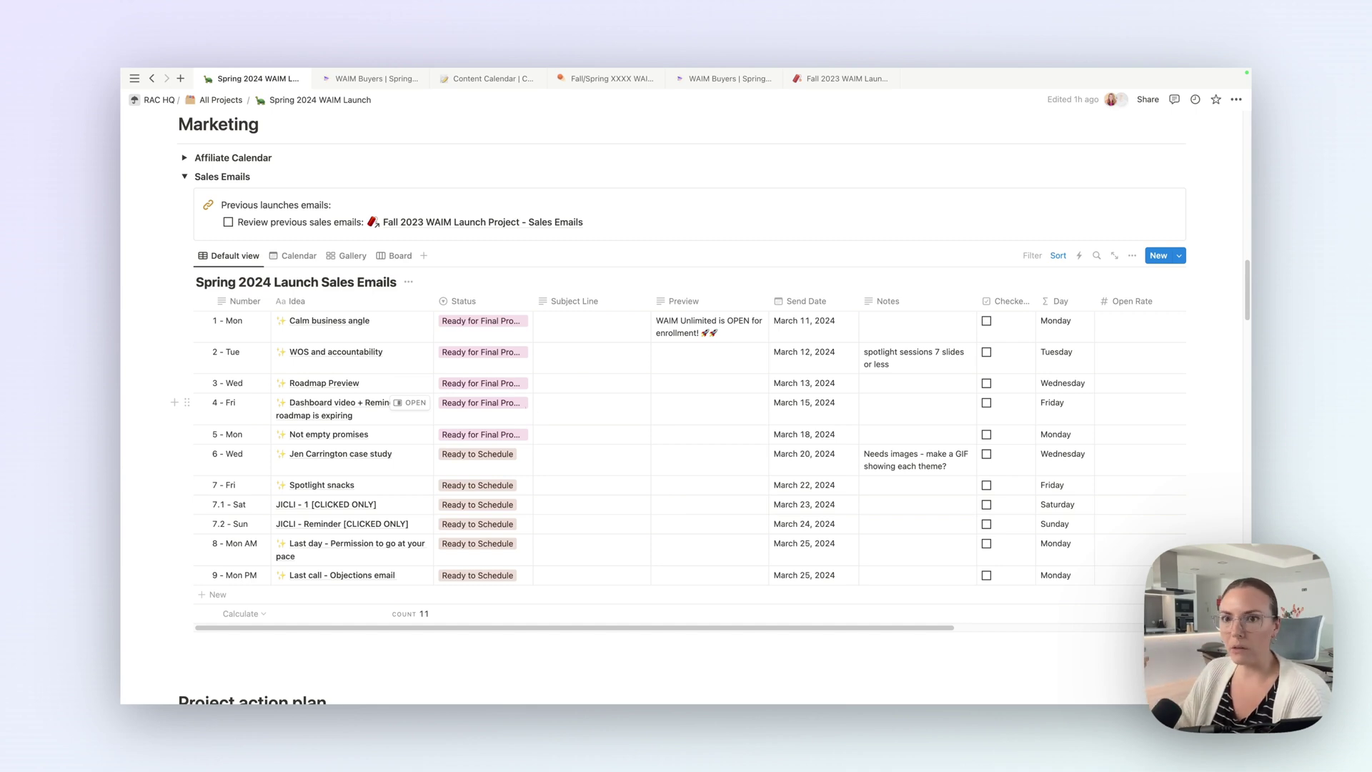
- Examine the Open Rate, Click Through and Preview columns of the Spring 2024 Launch Sales Emails table without editing them
scroll(987, 420, right, 5)
click(974, 368)
key(Escape)
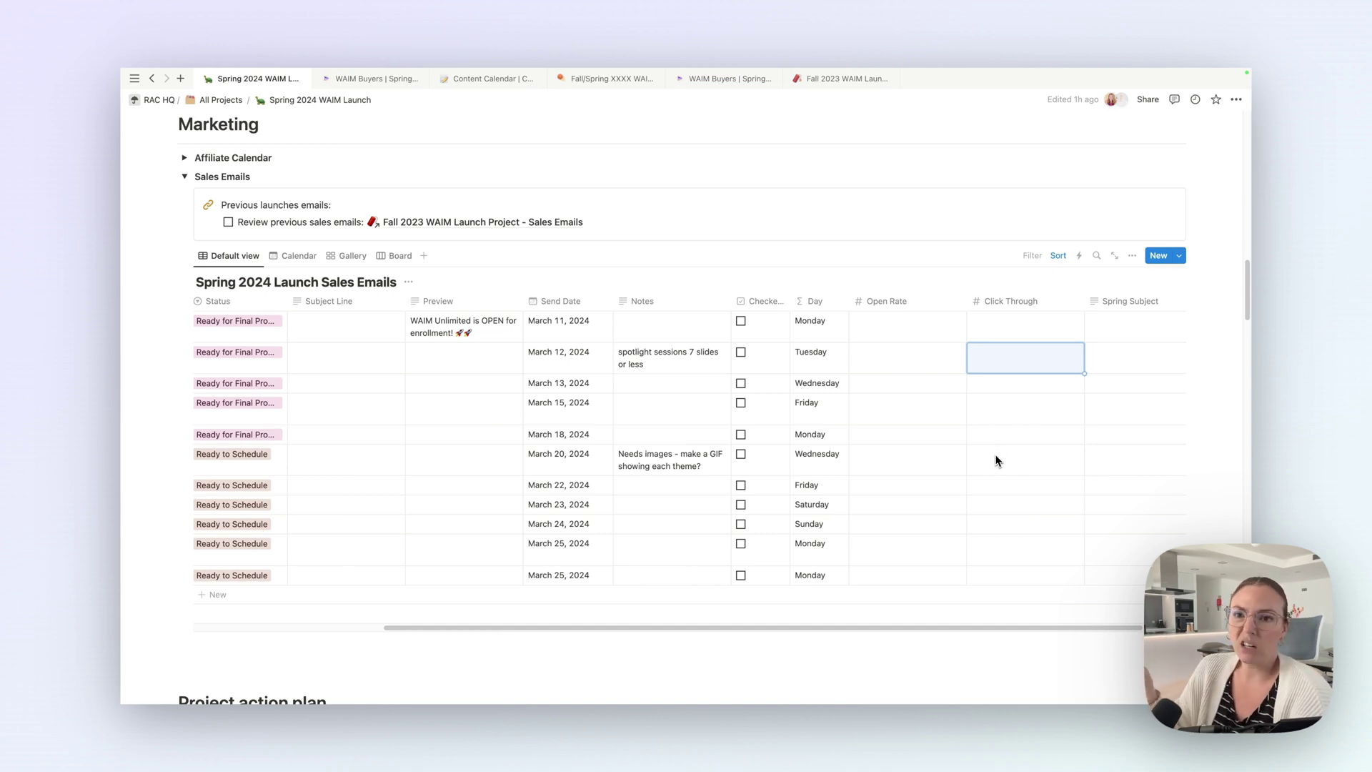
scroll(809, 606, left, 10)
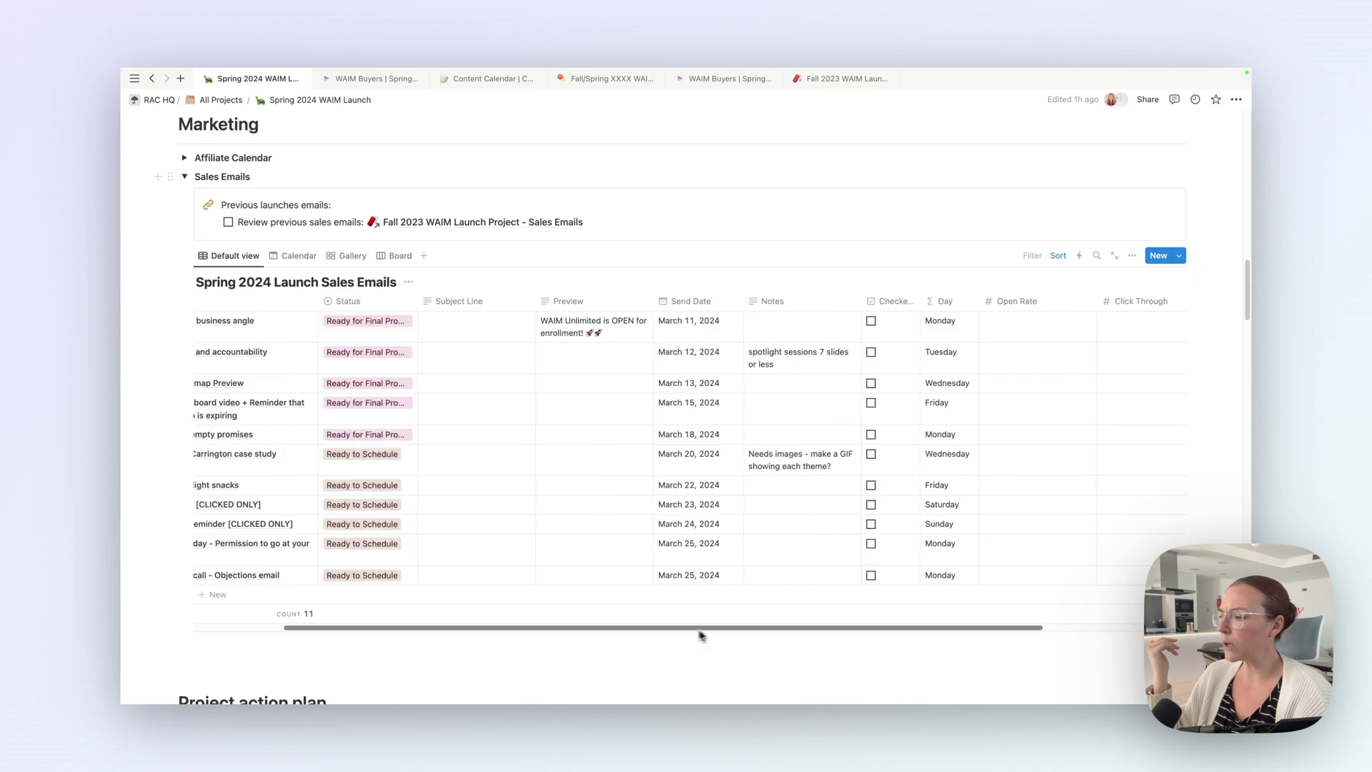
key(Escape)
click(671, 348)
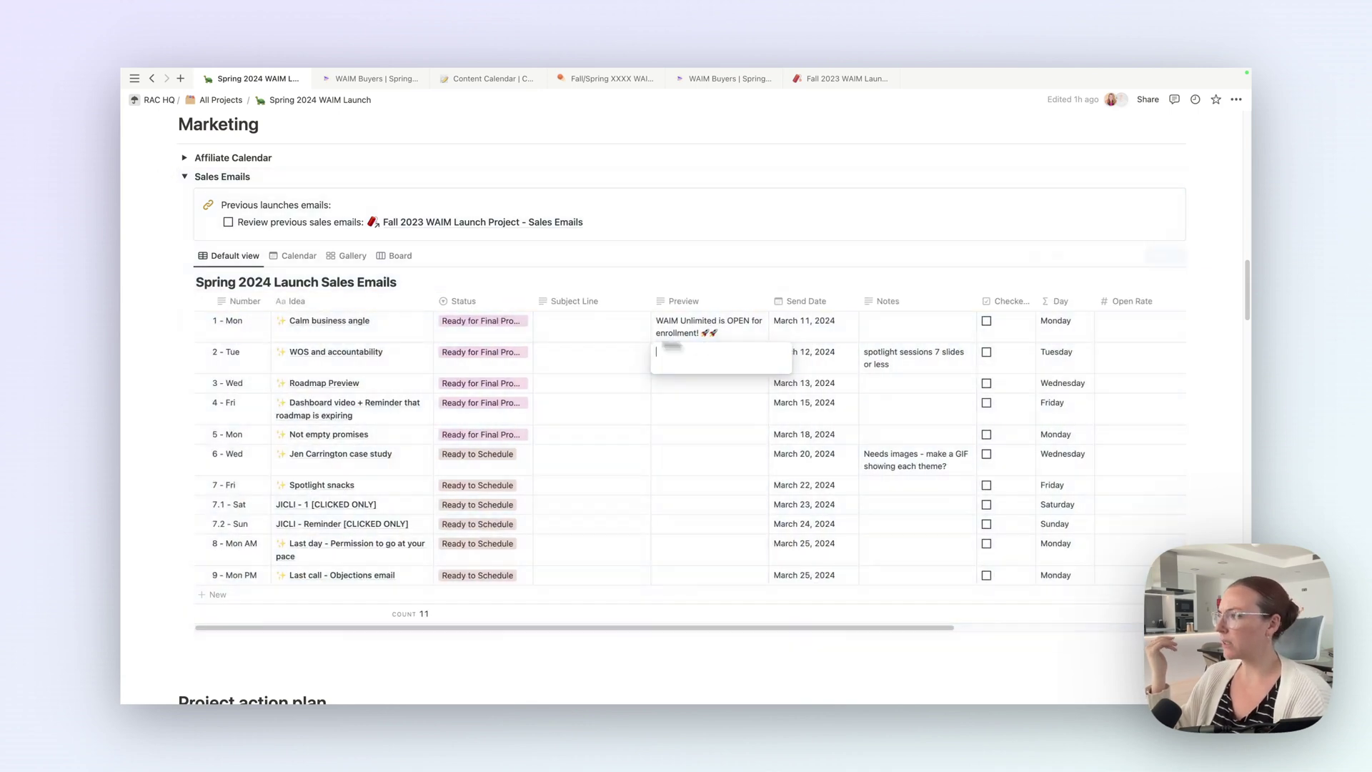
key(Escape)
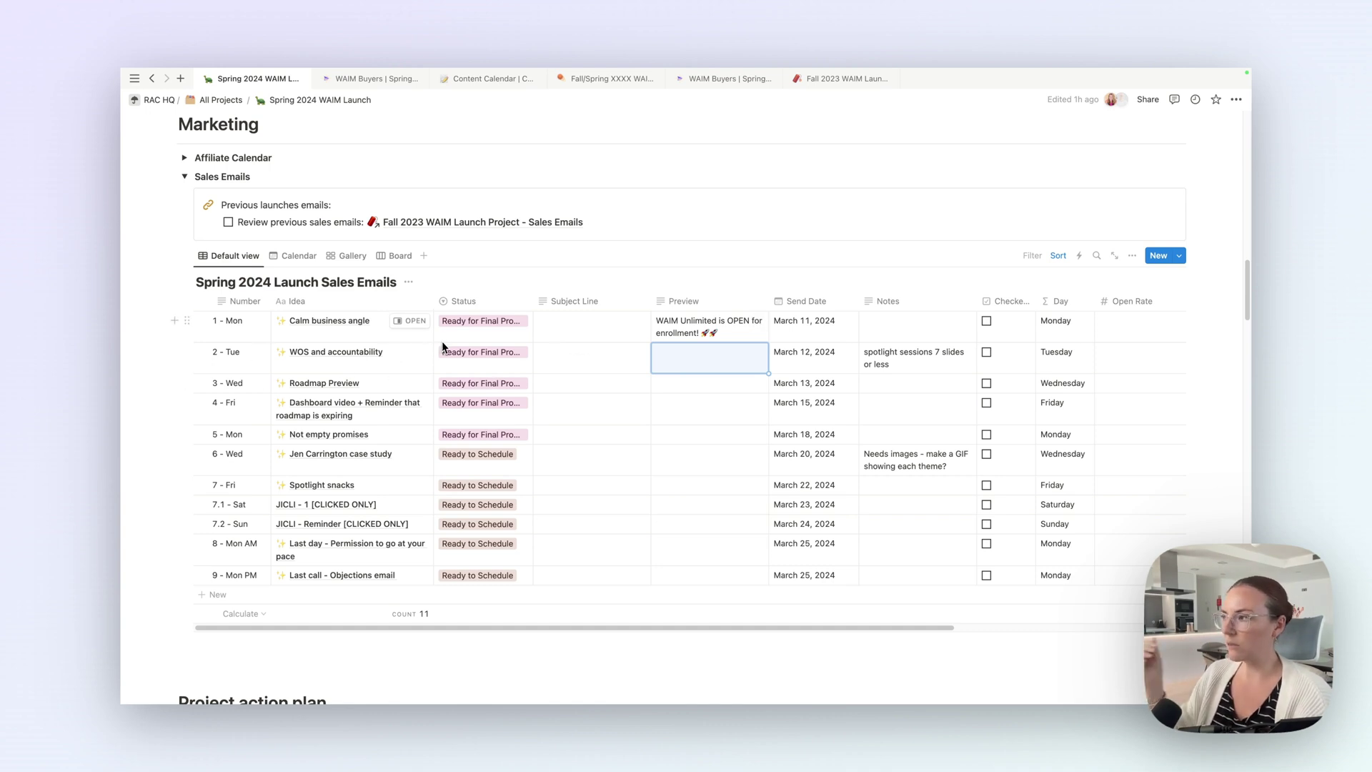
- Look through the March 2024 Project Calendar of launch tasks in the Project action plan
scroll(444, 349, down, 6)
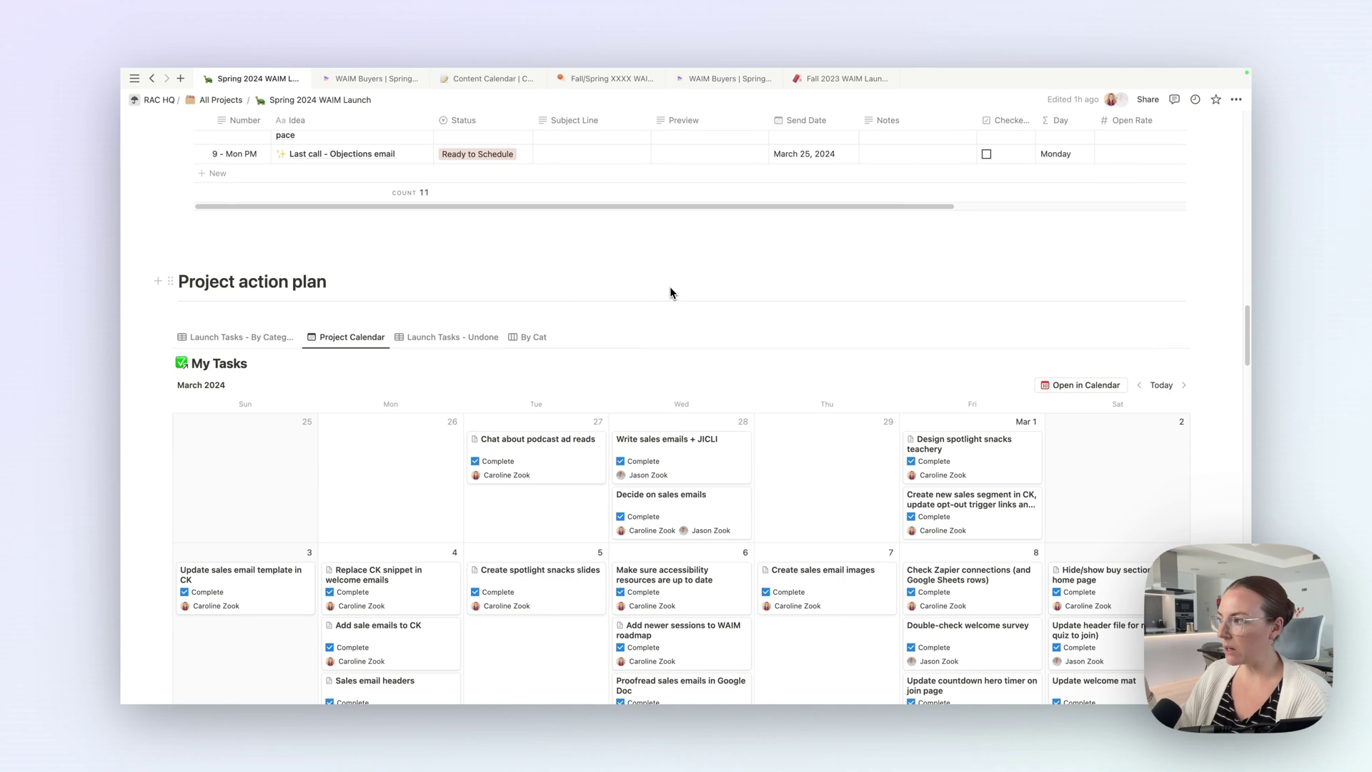
scroll(670, 285, down, 1)
scroll(667, 289, down, 3)
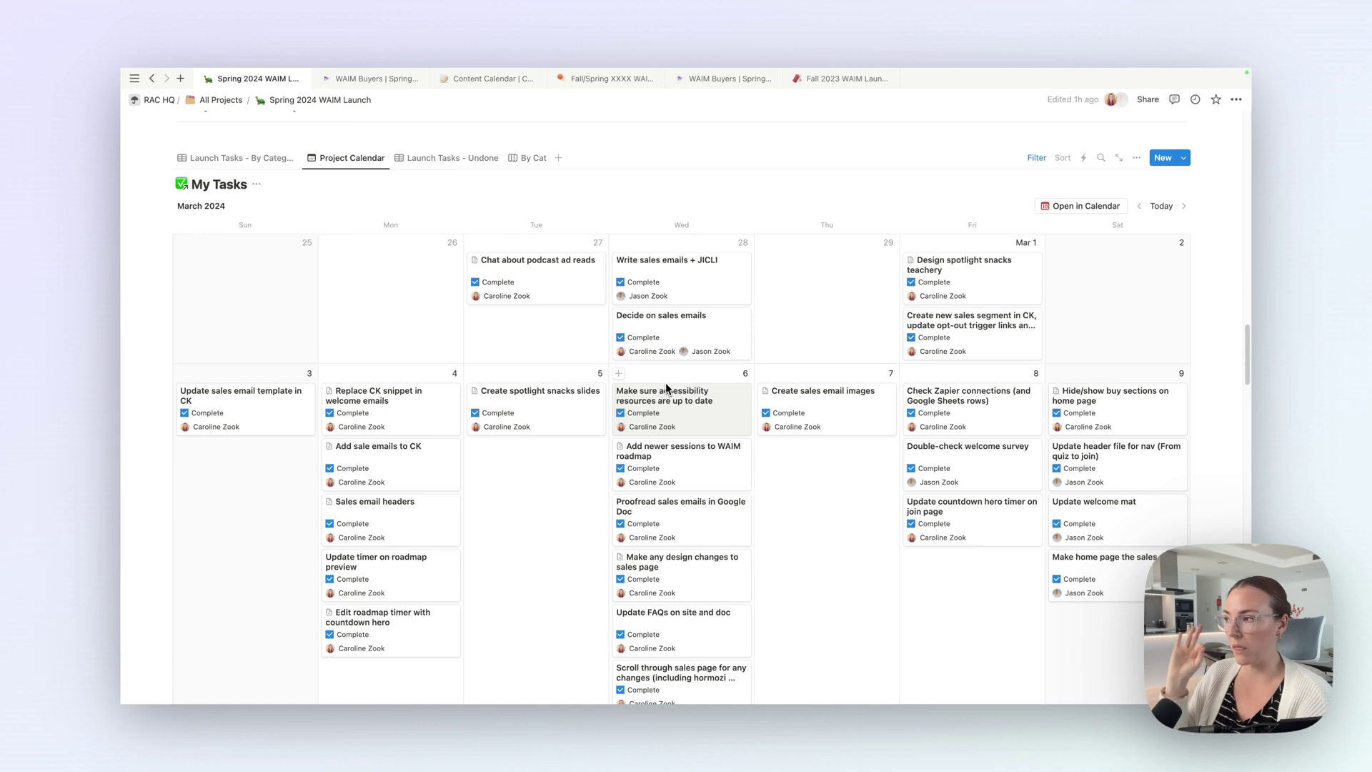
scroll(666, 383, down, 6)
scroll(670, 387, up, 9)
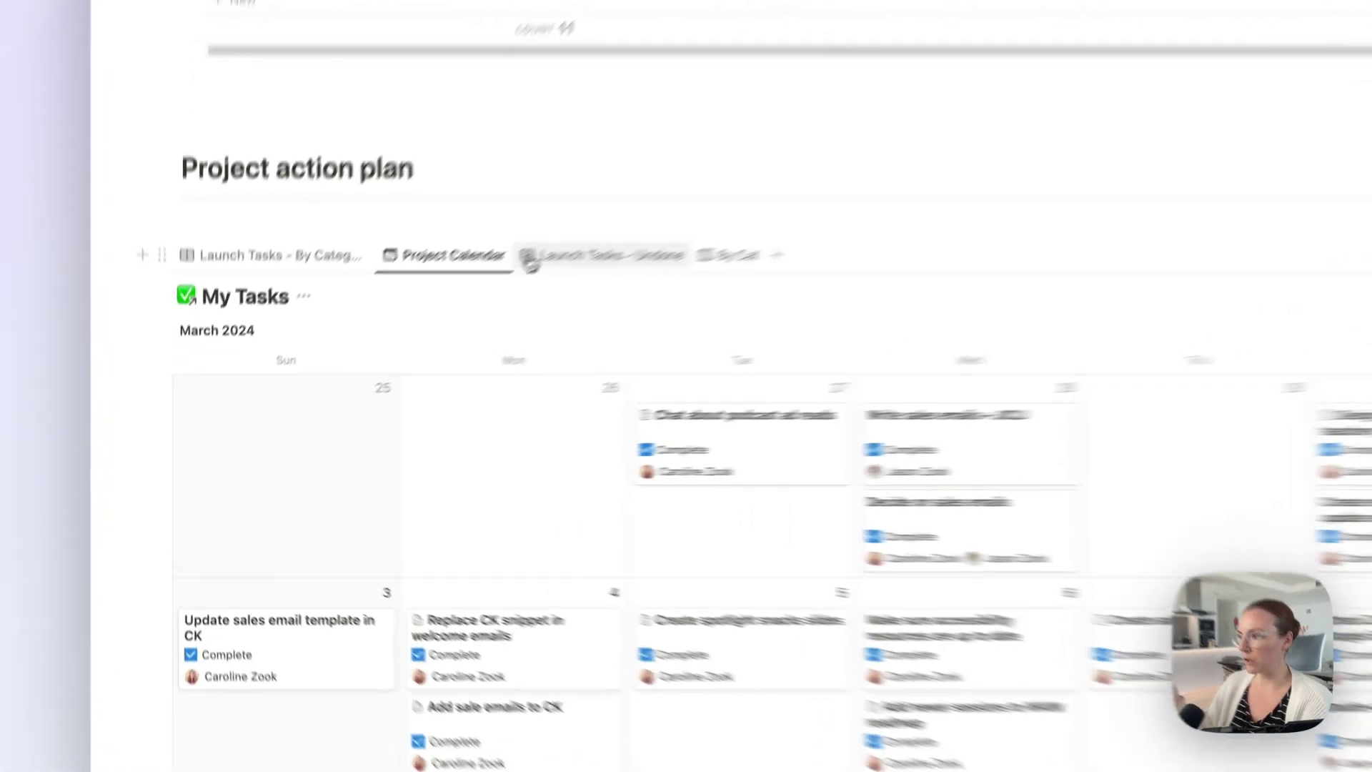
- Show the Launch Tasks - Undone view of My Tasks and look through the unfinished tasks
click(421, 340)
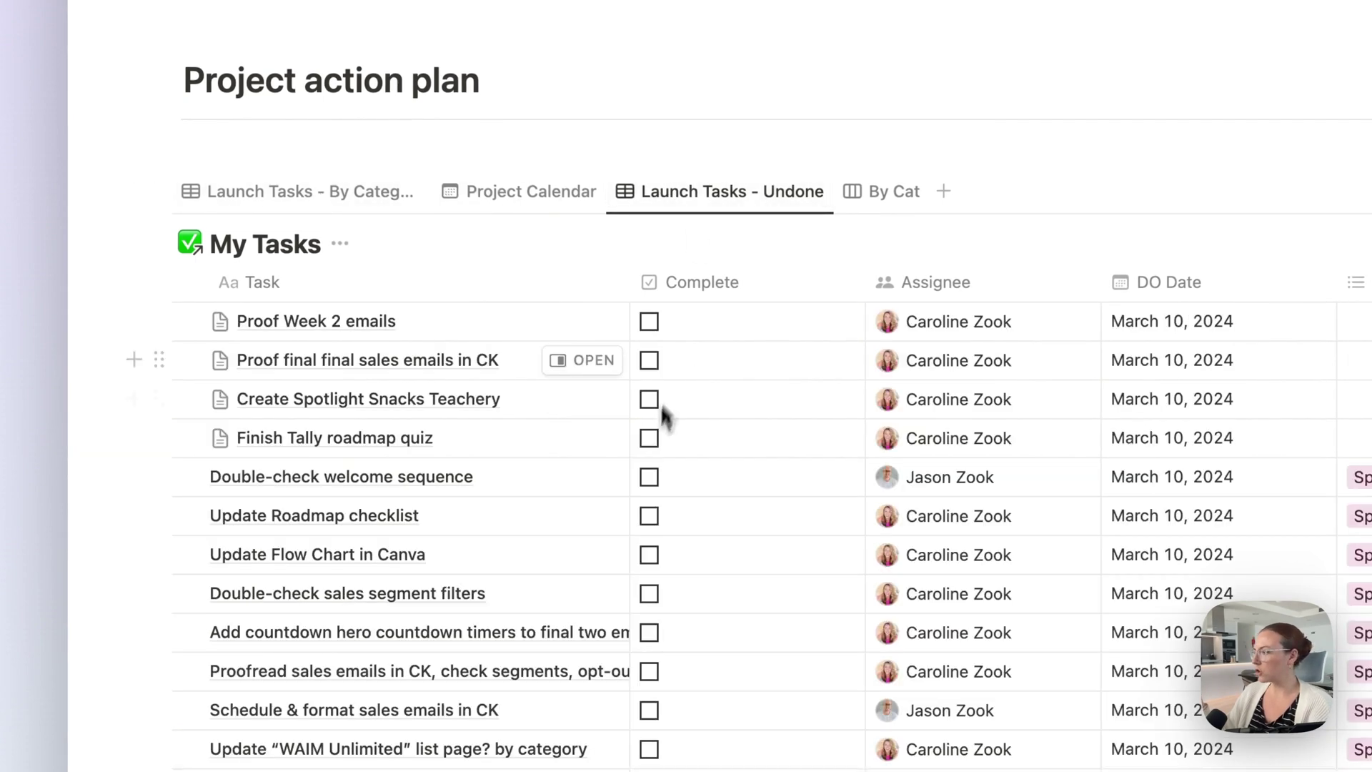
scroll(664, 414, down, 3)
scroll(560, 398, up, 5)
- Show the launch tasks by category and look through the Planning, Affiliates and Emails groups
click(393, 293)
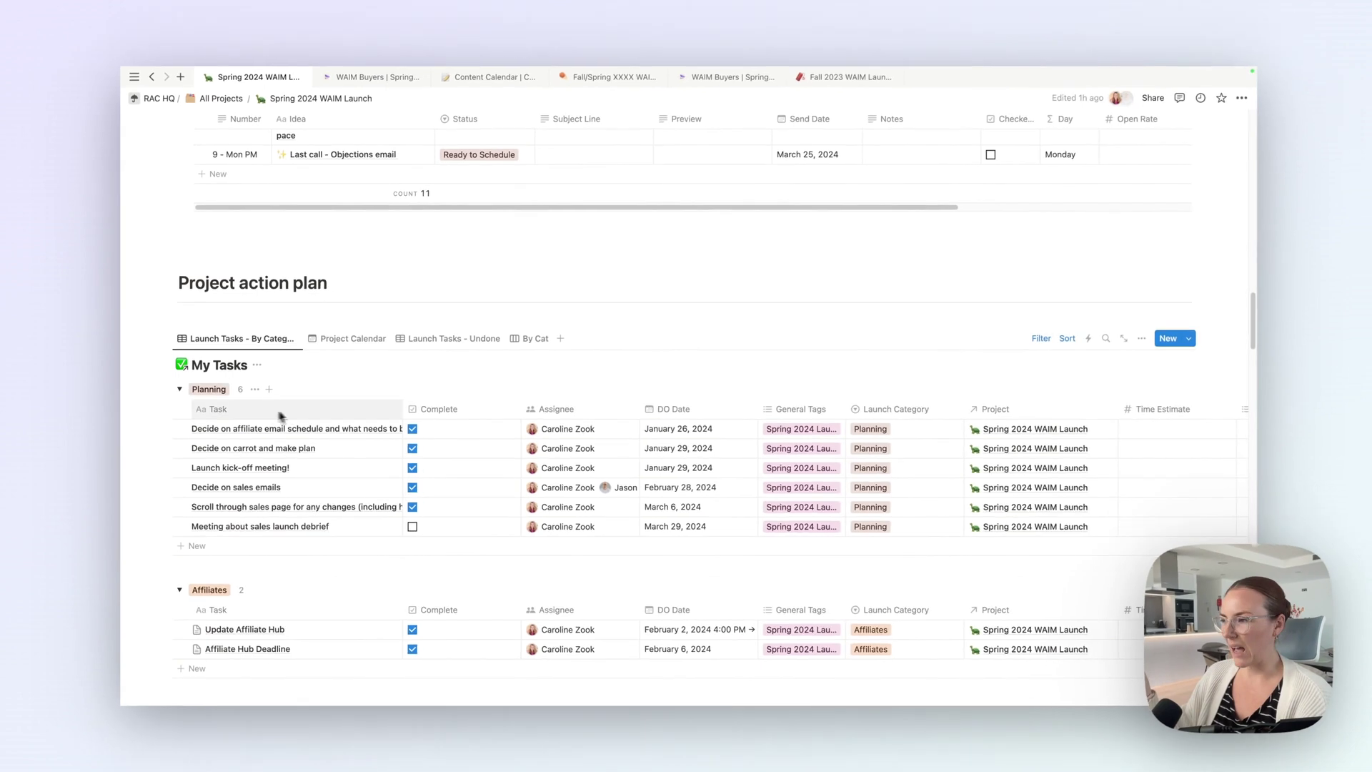
scroll(281, 416, down, 2)
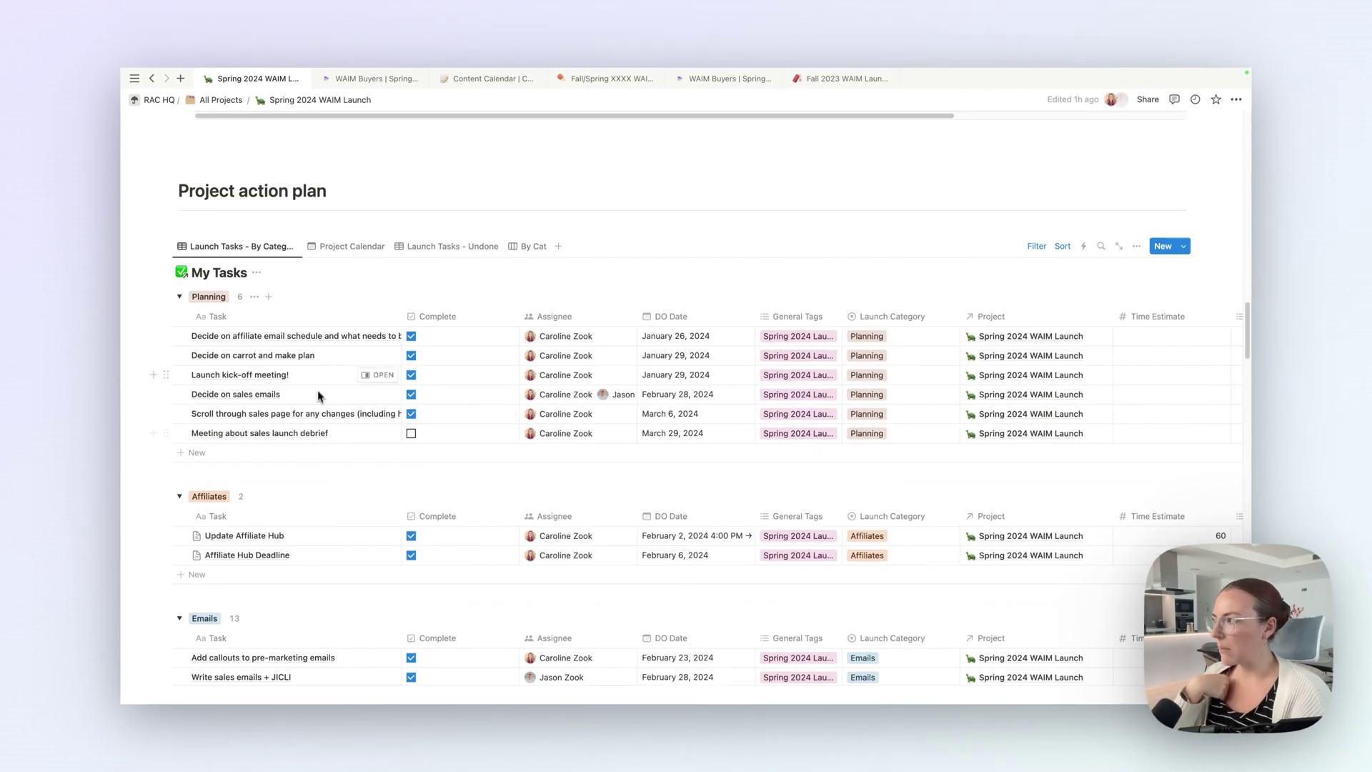
scroll(314, 400, down, 5)
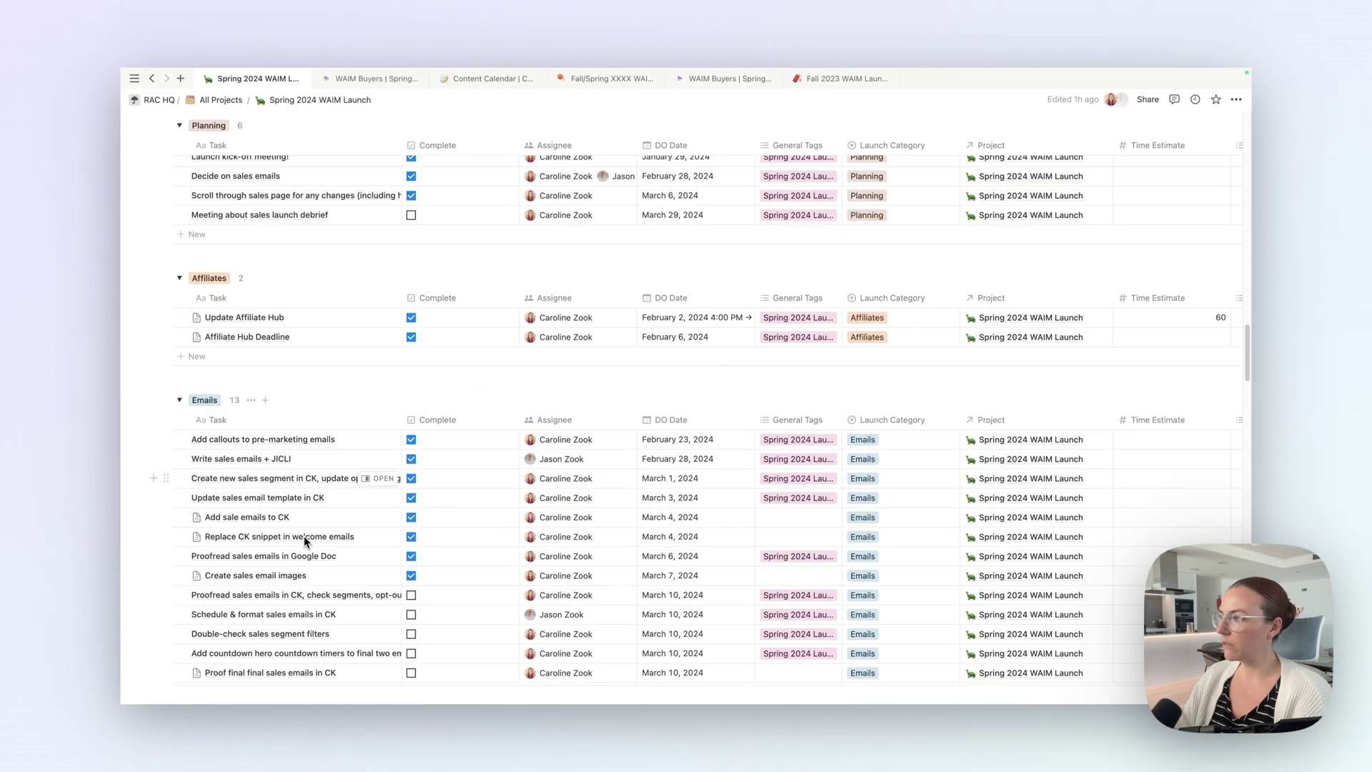
scroll(286, 449, up, 5)
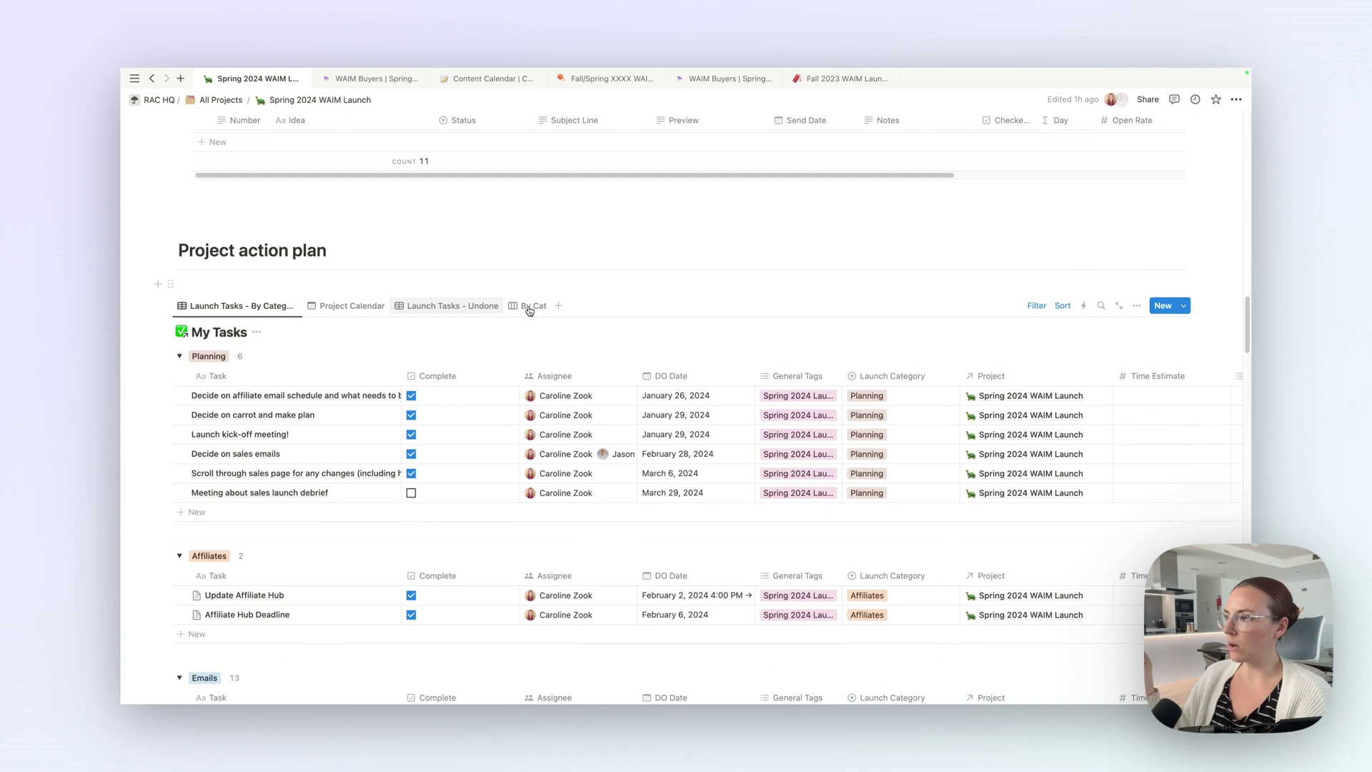
- Switch My Tasks to the By Cat board and look through the By Assignee task table below it
click(530, 309)
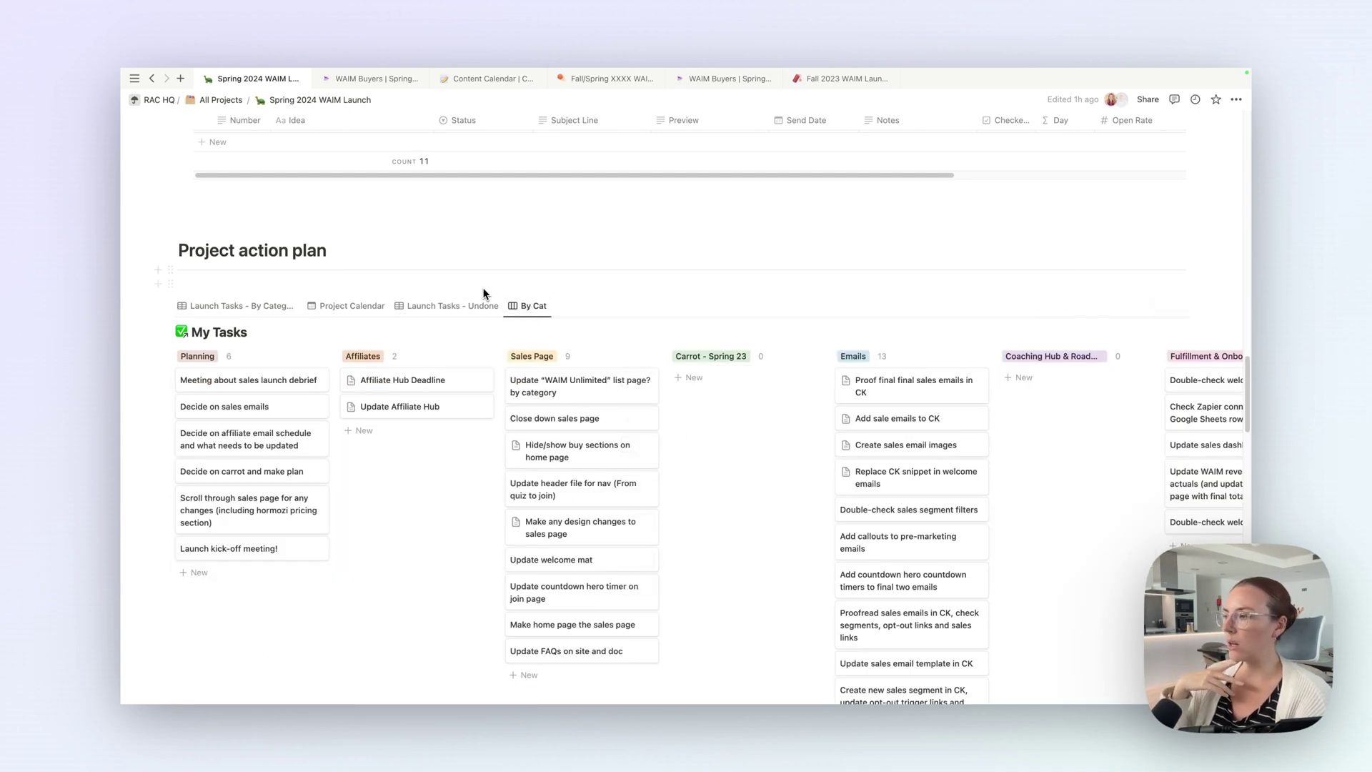
scroll(571, 273, down, 10)
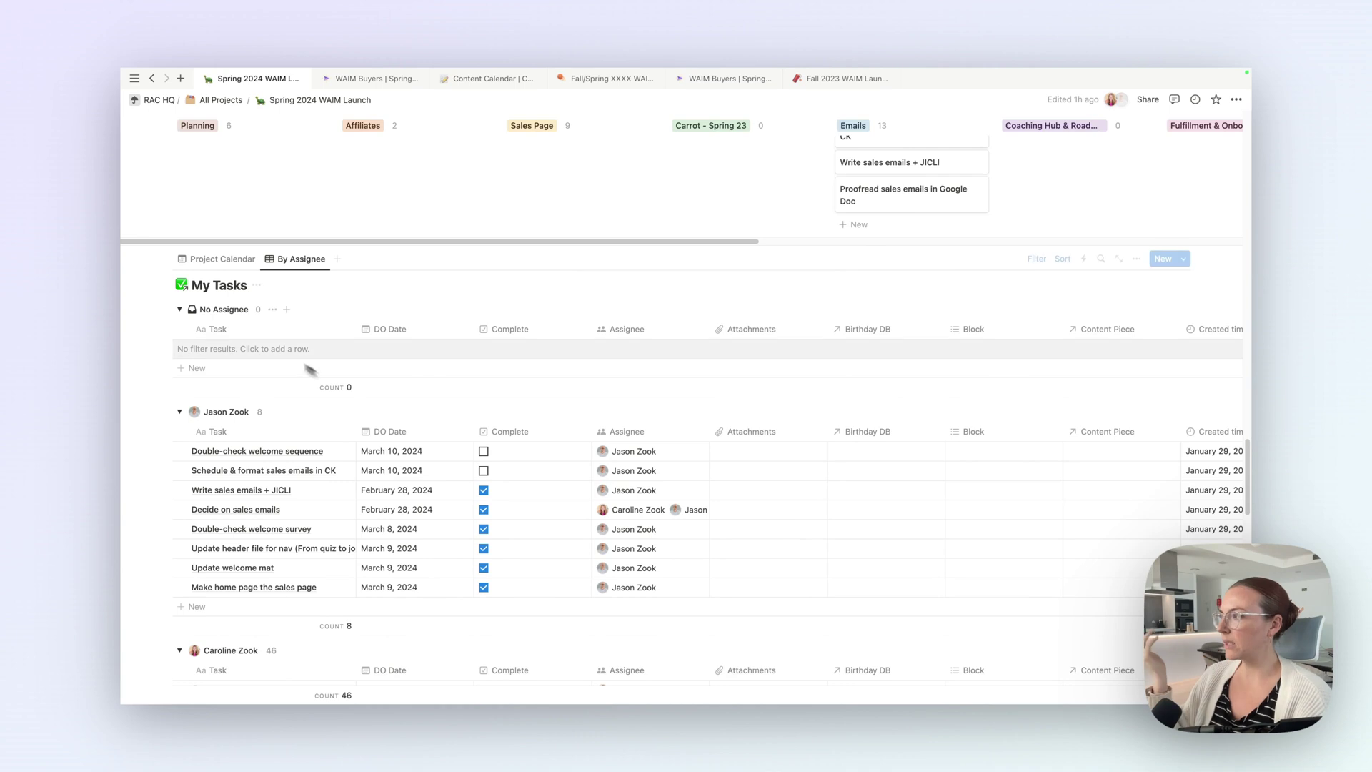
scroll(343, 359, down, 6)
scroll(500, 438, up, 5)
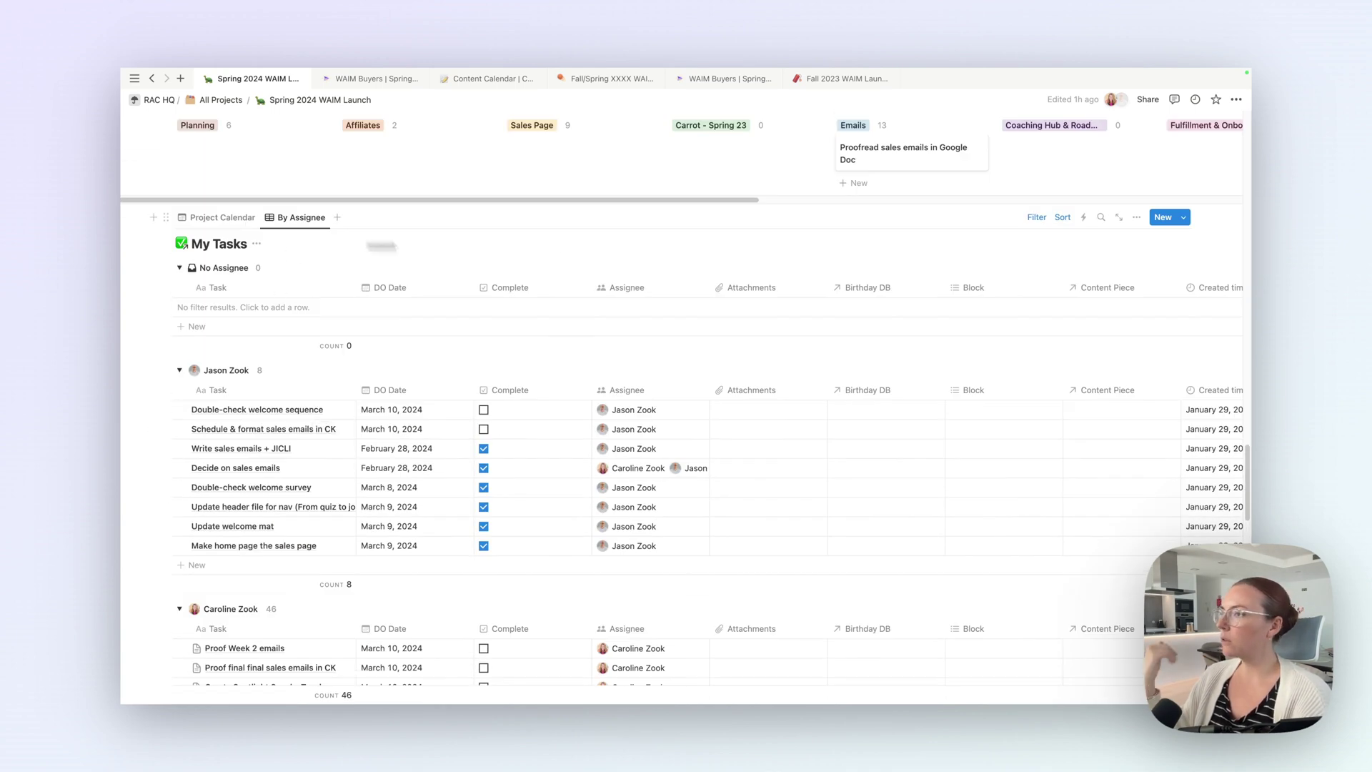
scroll(843, 301, down, 15)
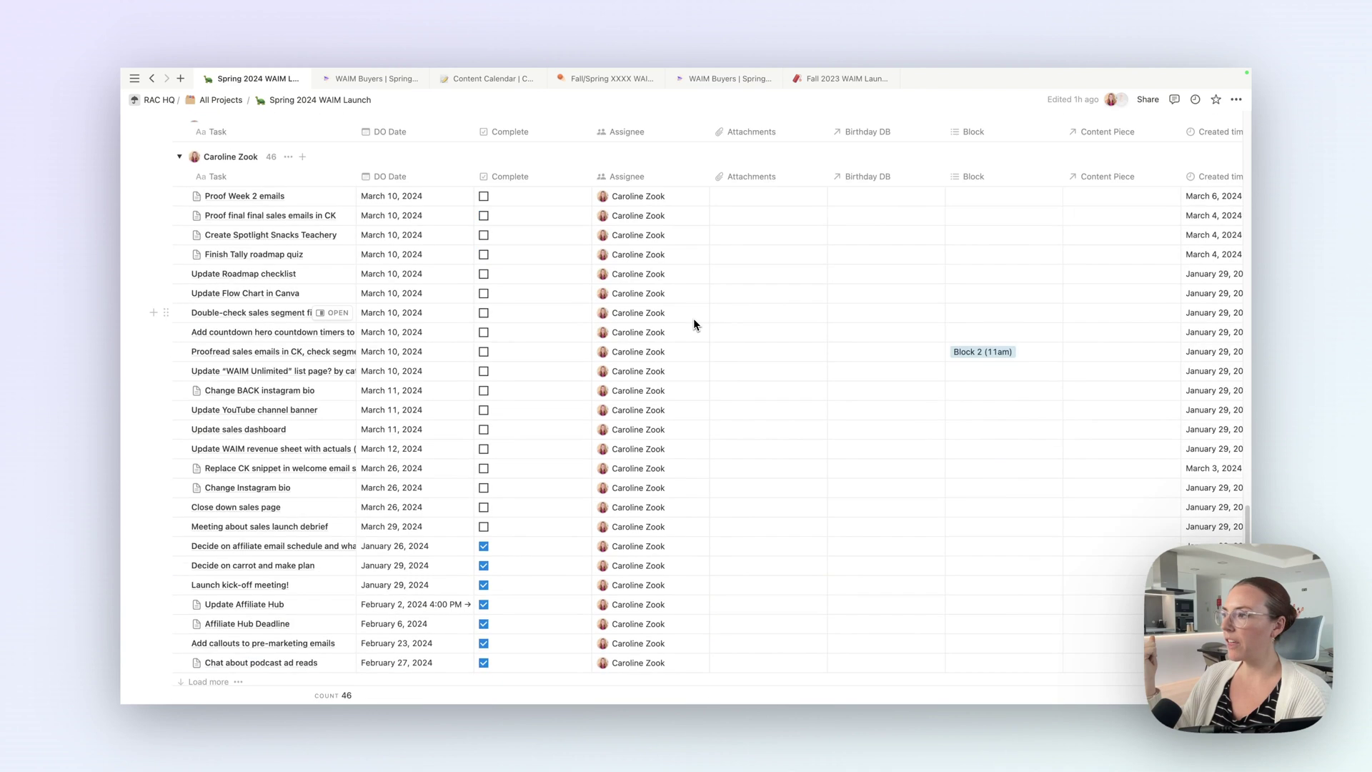
- Review the Final Results for Spring 2024 Launch placeholders and the action goals under Launch final stats
scroll(693, 321, down, 1)
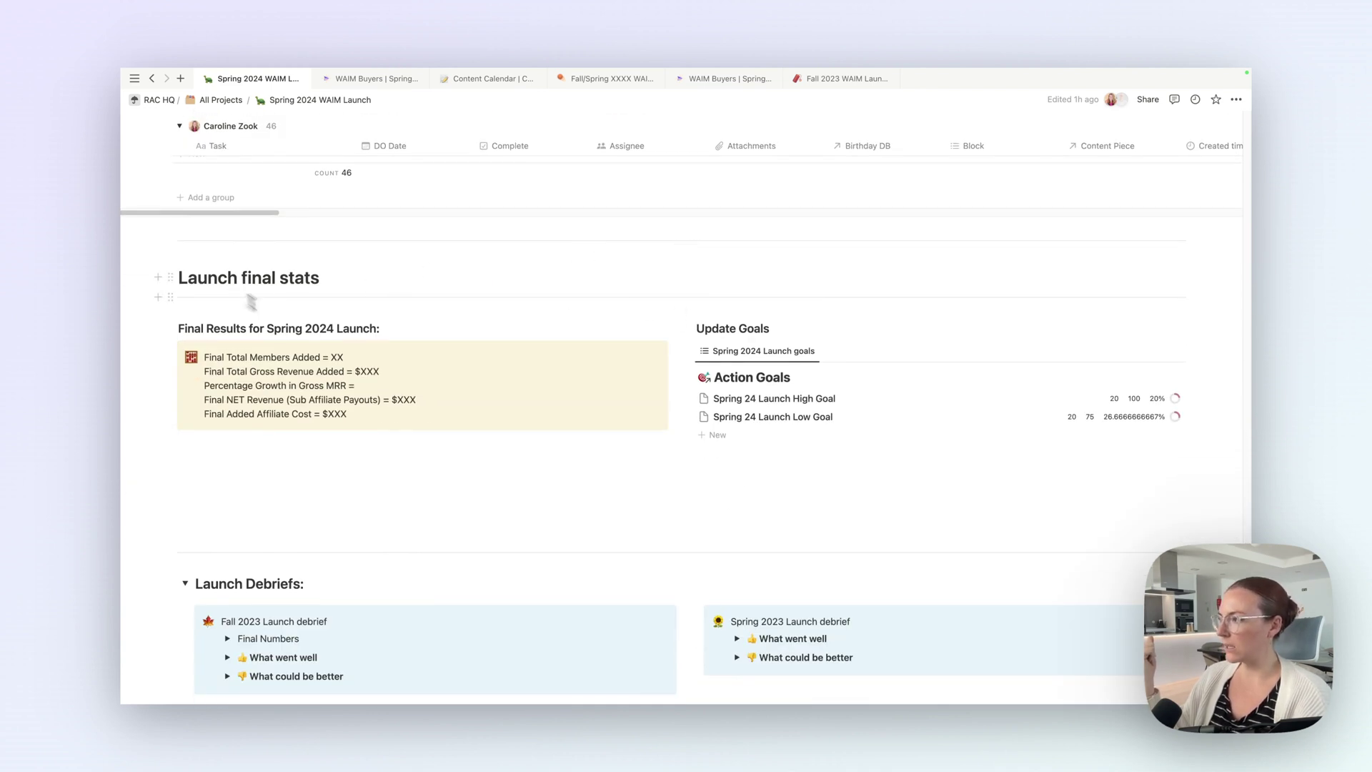
double_click(337, 358)
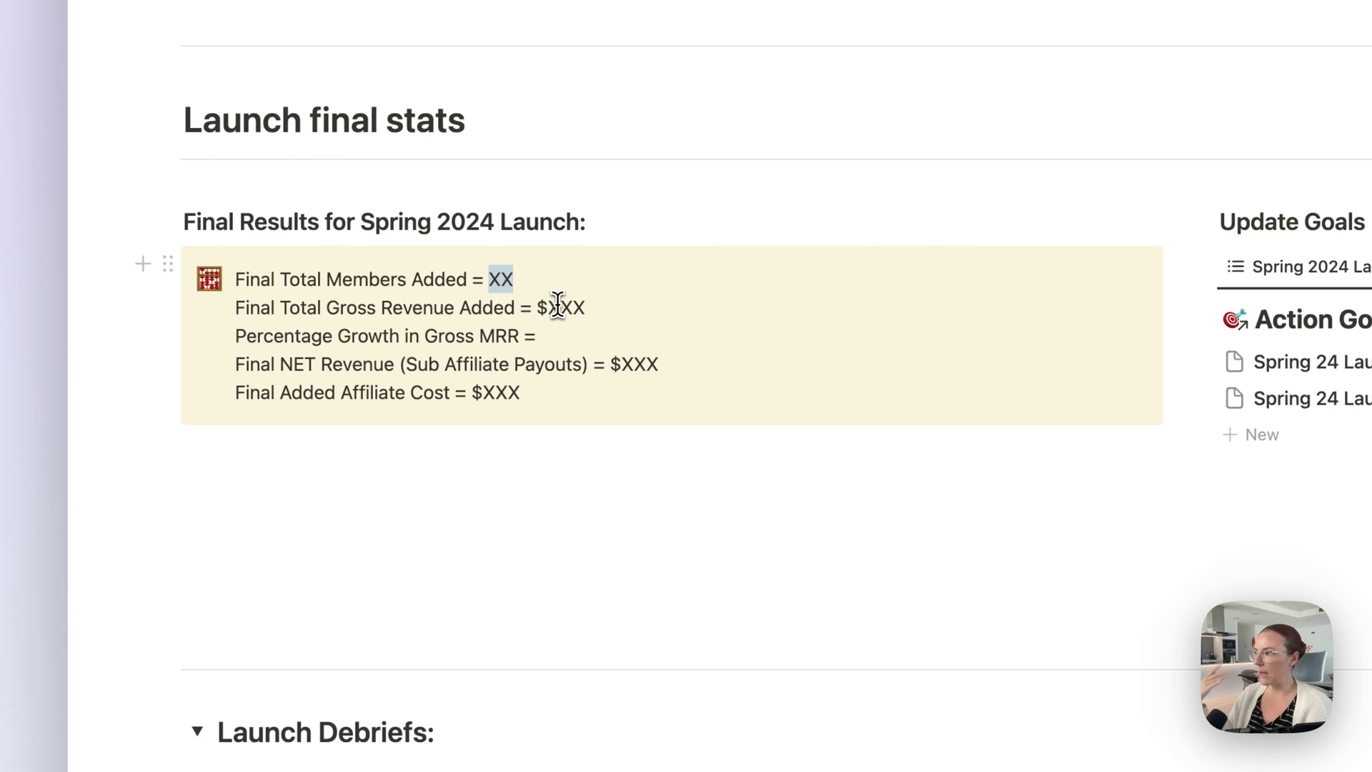
click(646, 375)
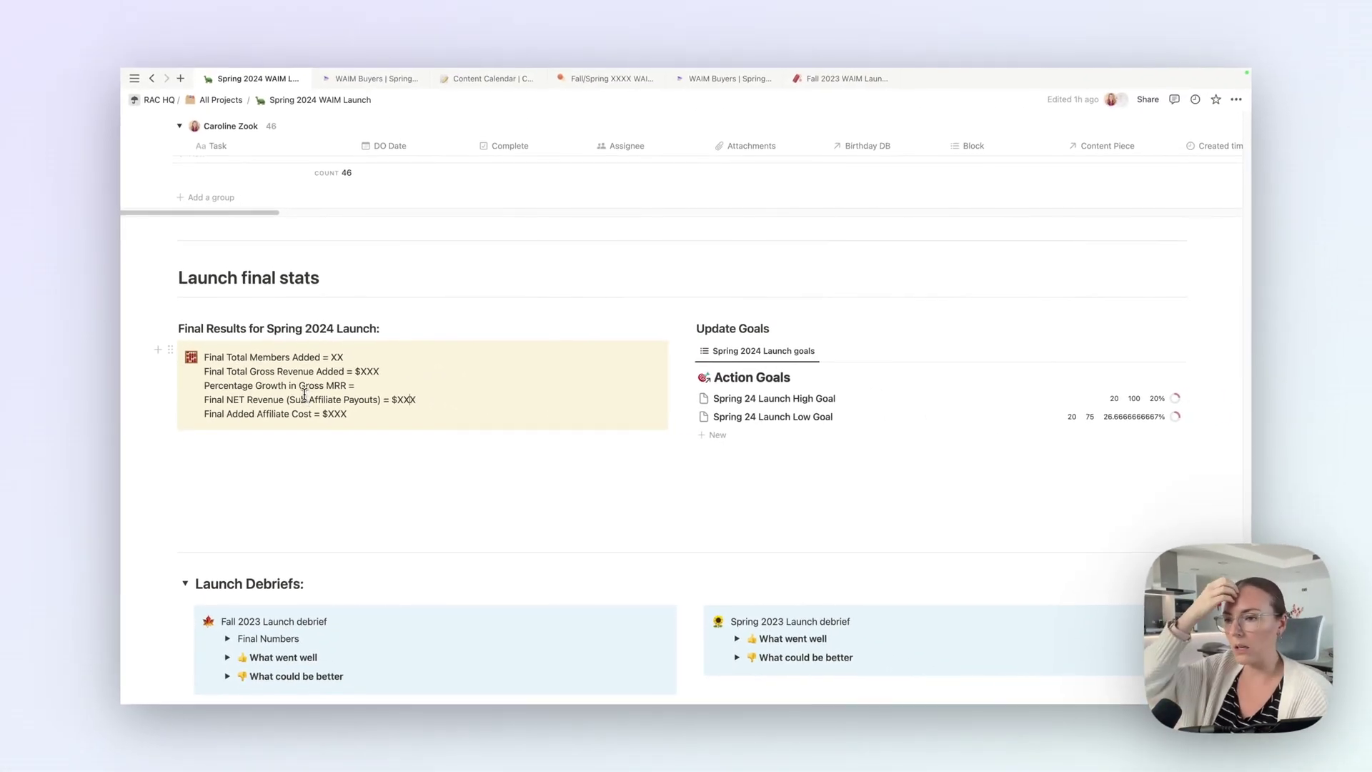
scroll(847, 404, down, 1)
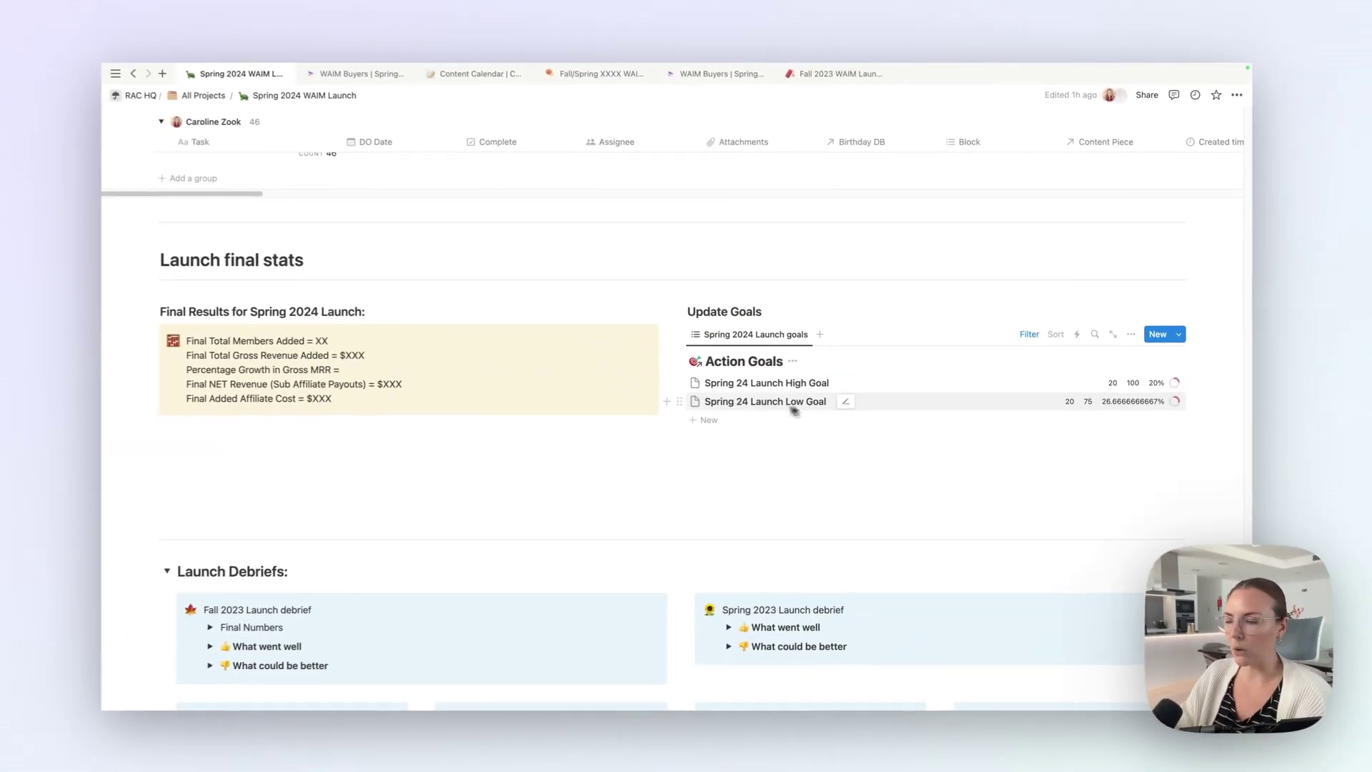
- Look through the Launch Debriefs of past launches below the final stats
scroll(794, 409, down, 5)
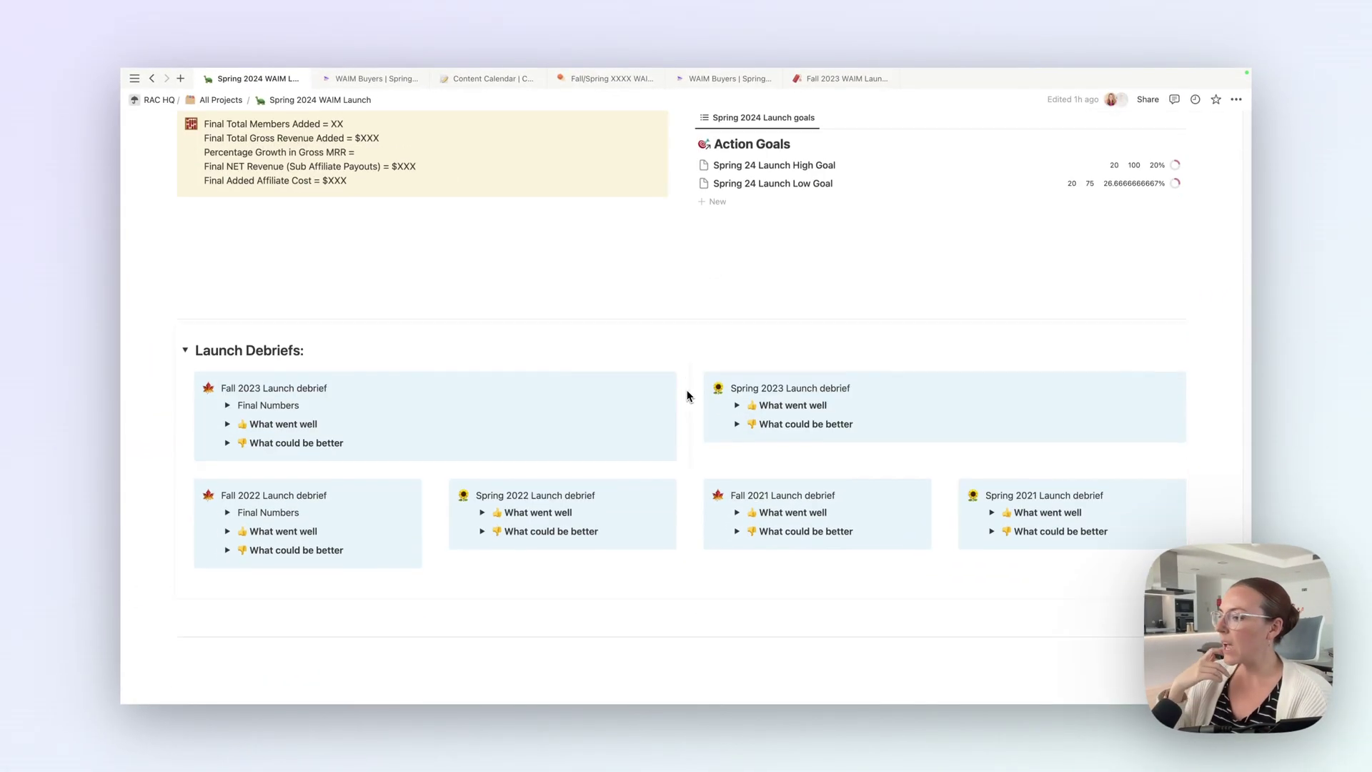
click(232, 343)
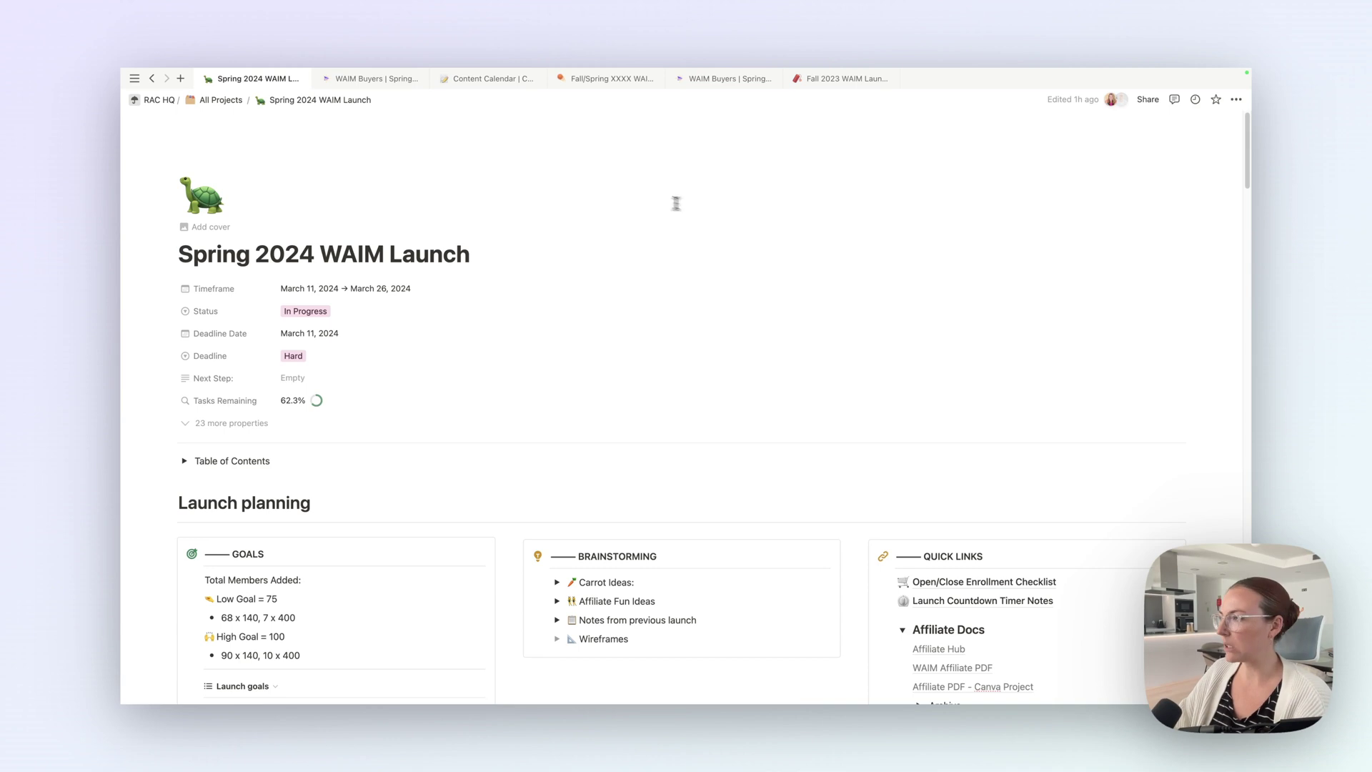
- Open the Fall/Spring XXXX WAIM Launch Project template for editing from the All Projects database and expand it to a full page
click(601, 82)
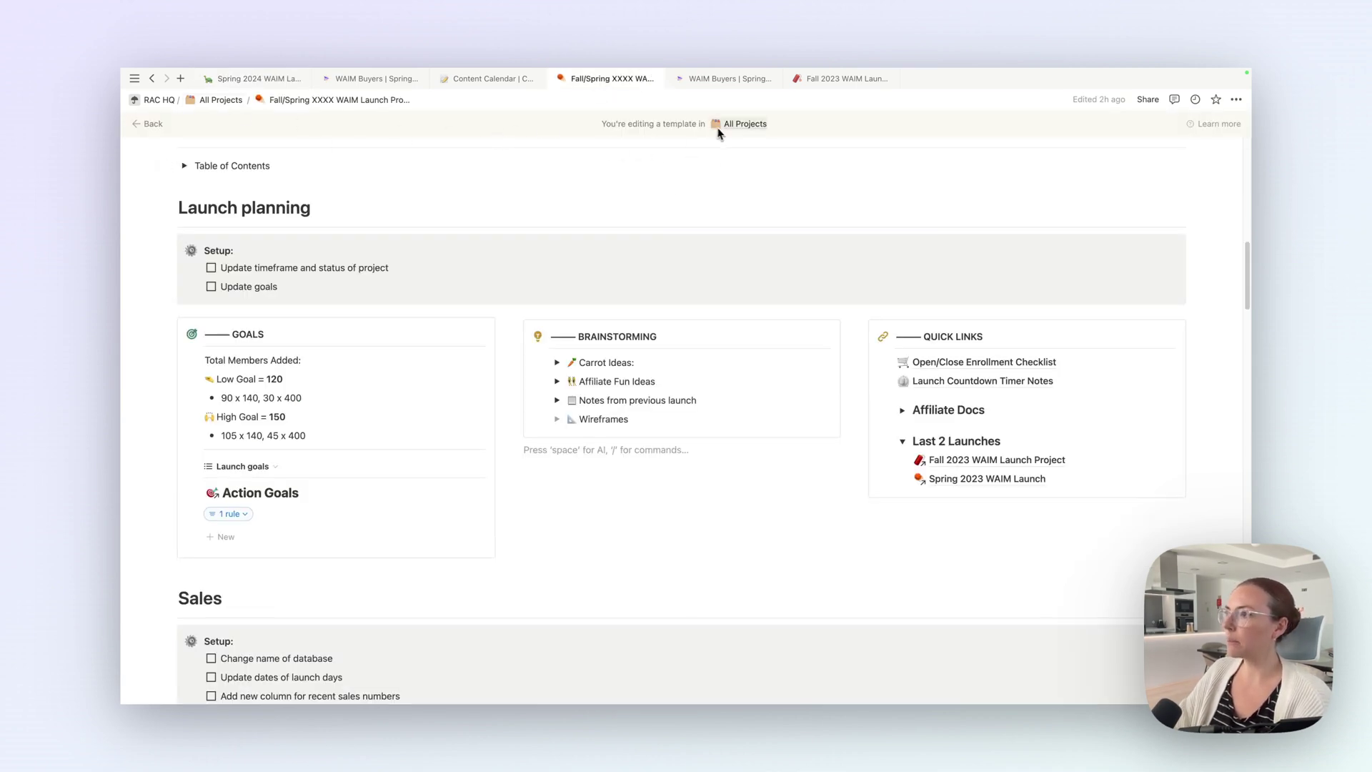
click(219, 105)
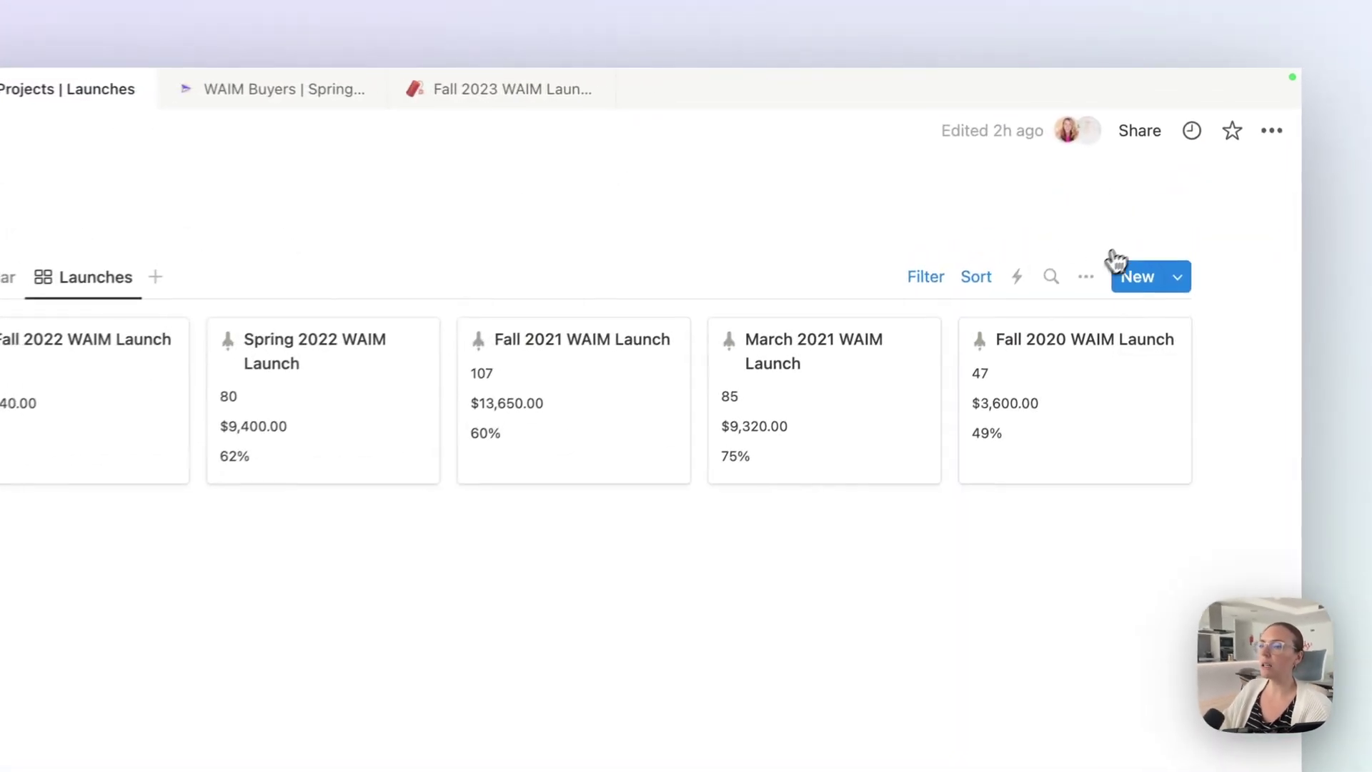
click(1183, 284)
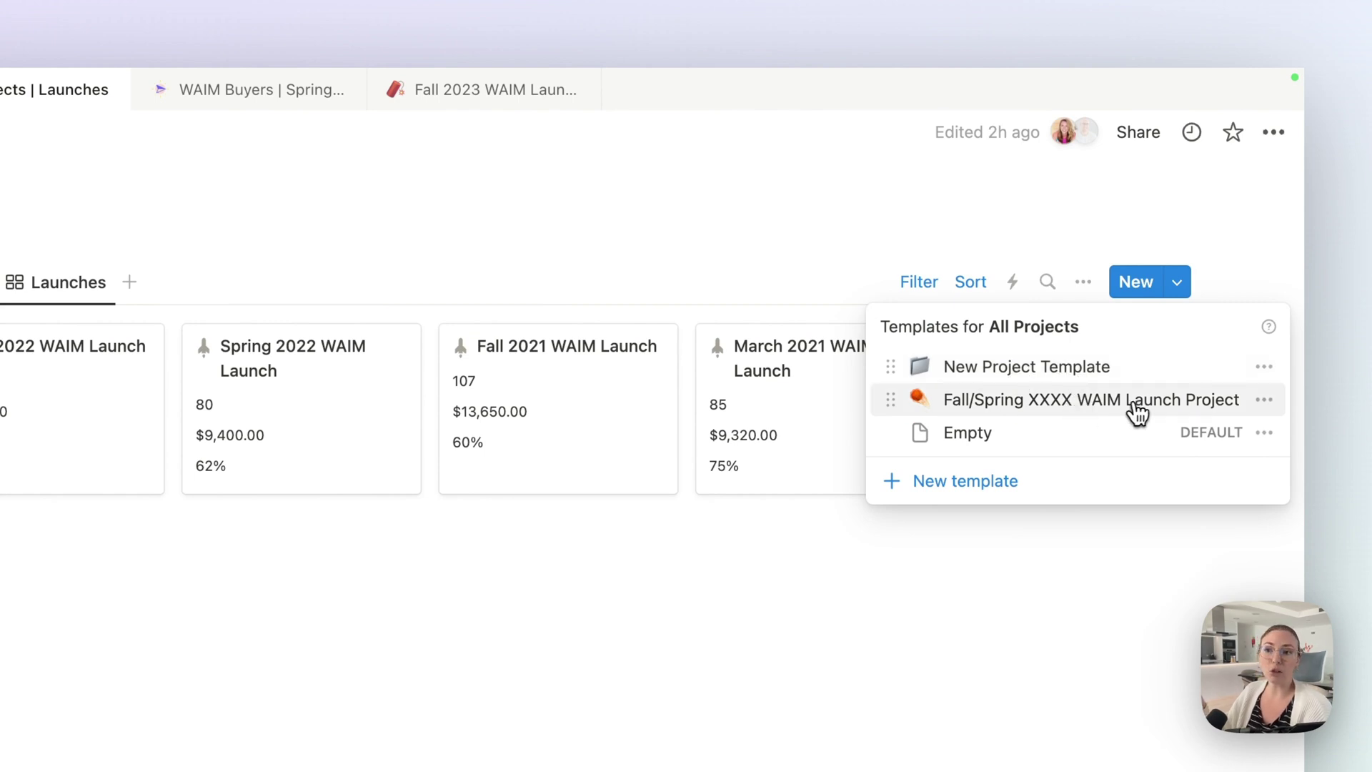
click(1264, 400)
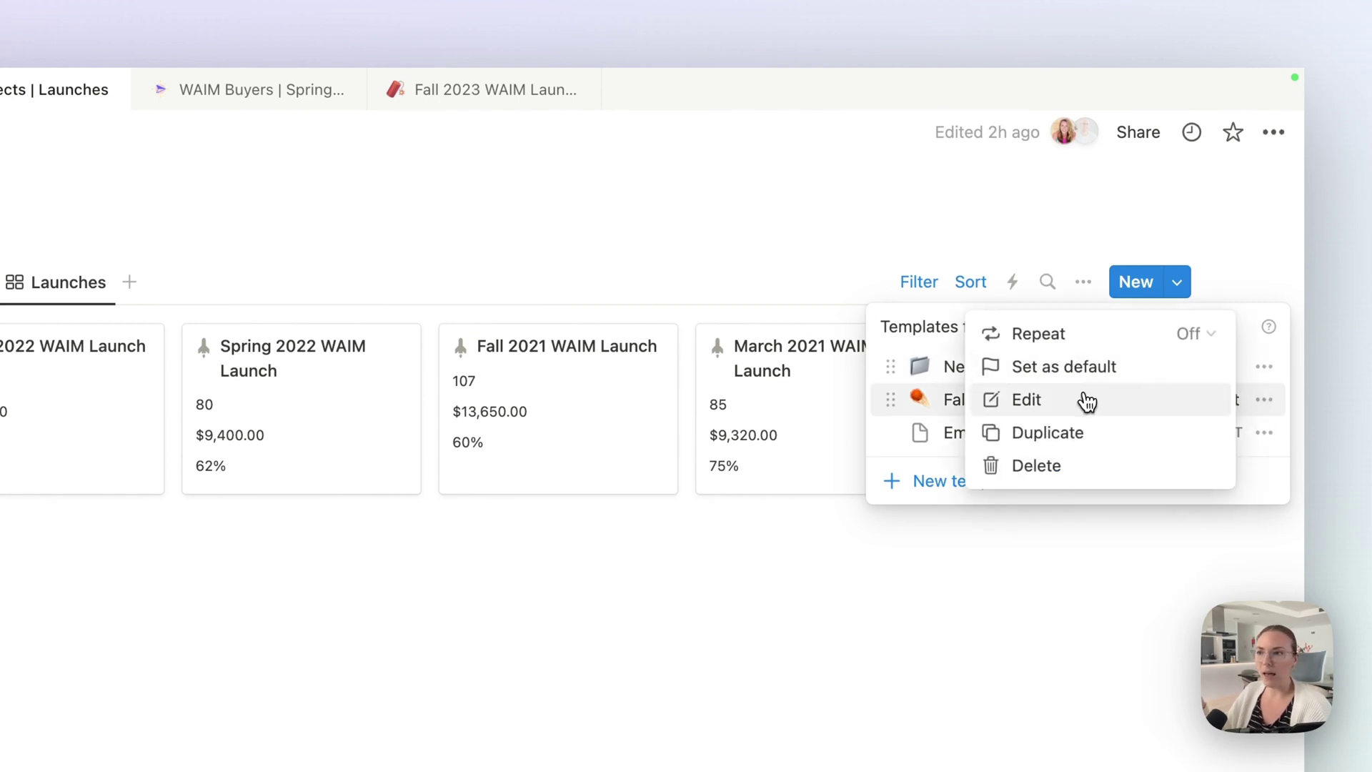
click(1087, 402)
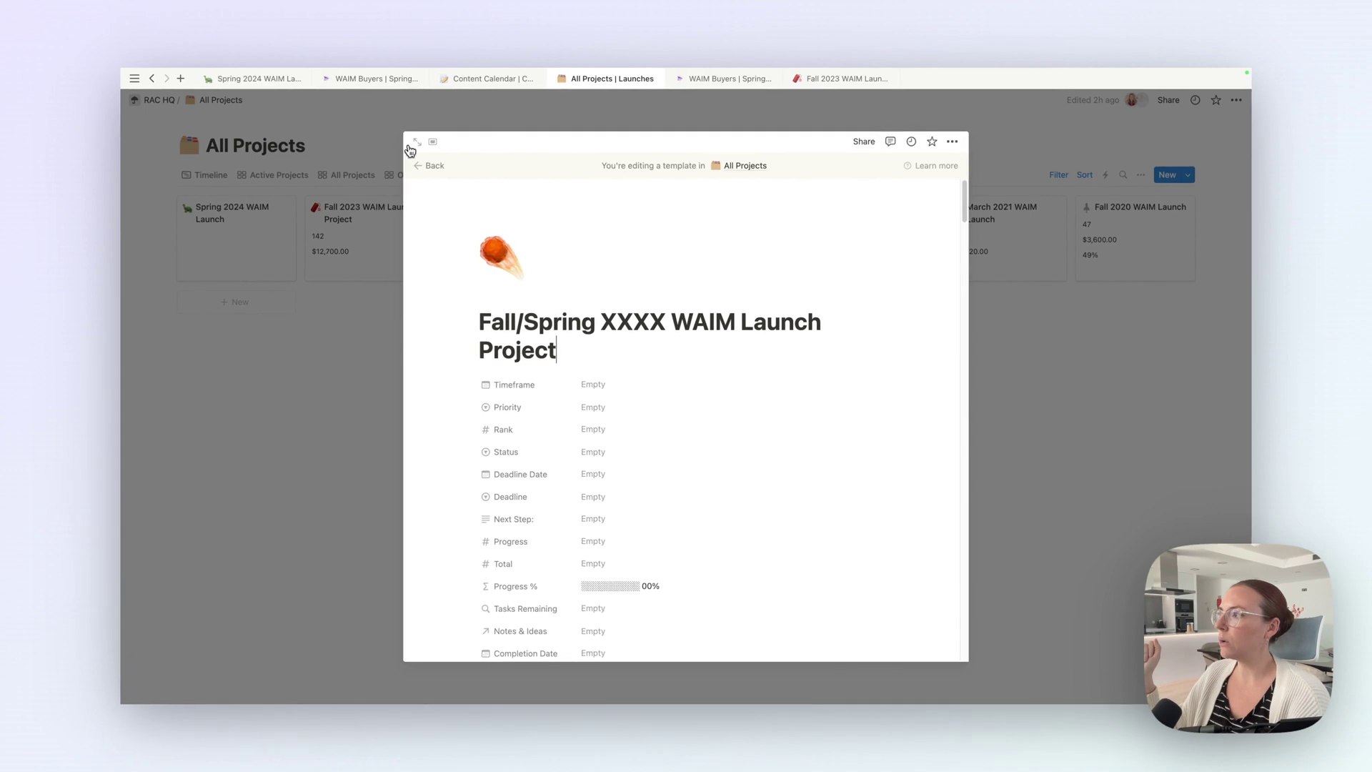
click(416, 142)
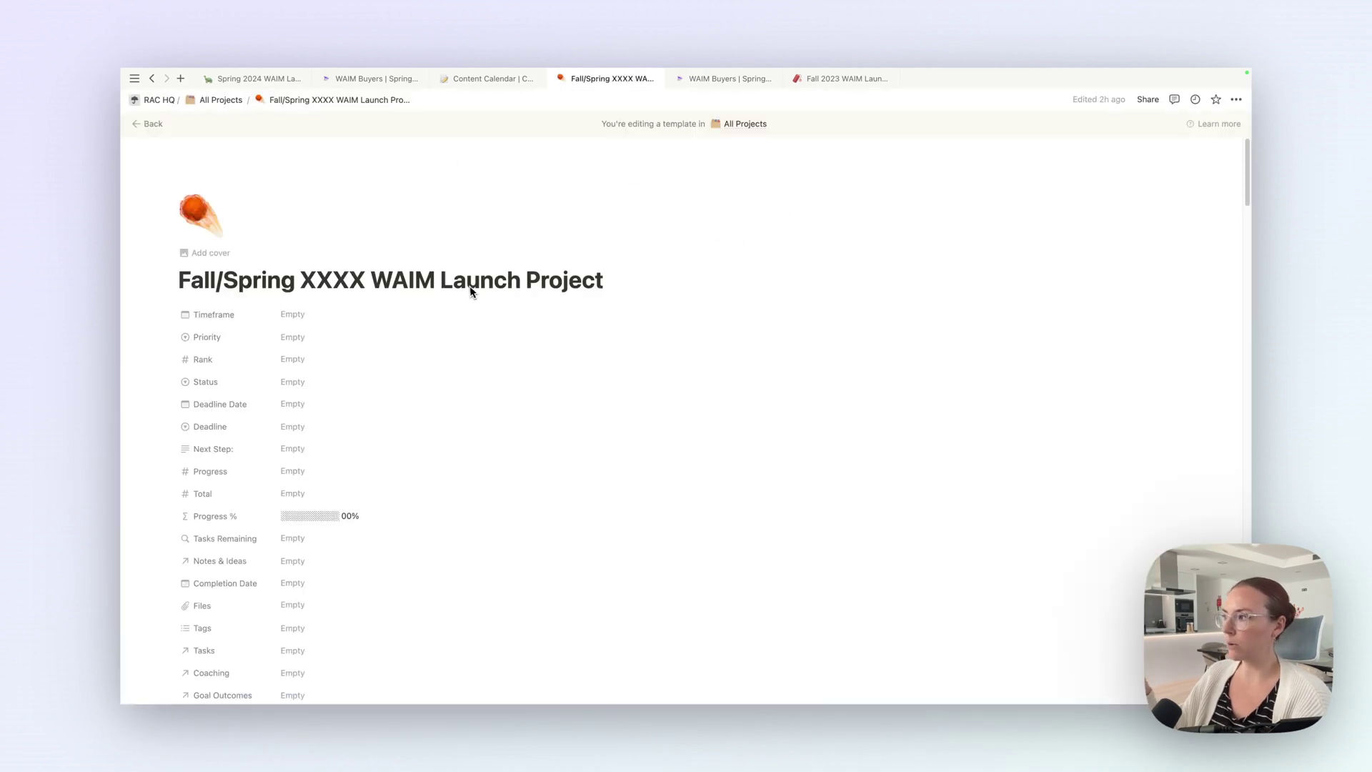
- Look through the launch template's planning setup checklist, sales dashboard, marketing section, task groups and project calendar
scroll(525, 270, down, 10)
scroll(533, 267, down, 3)
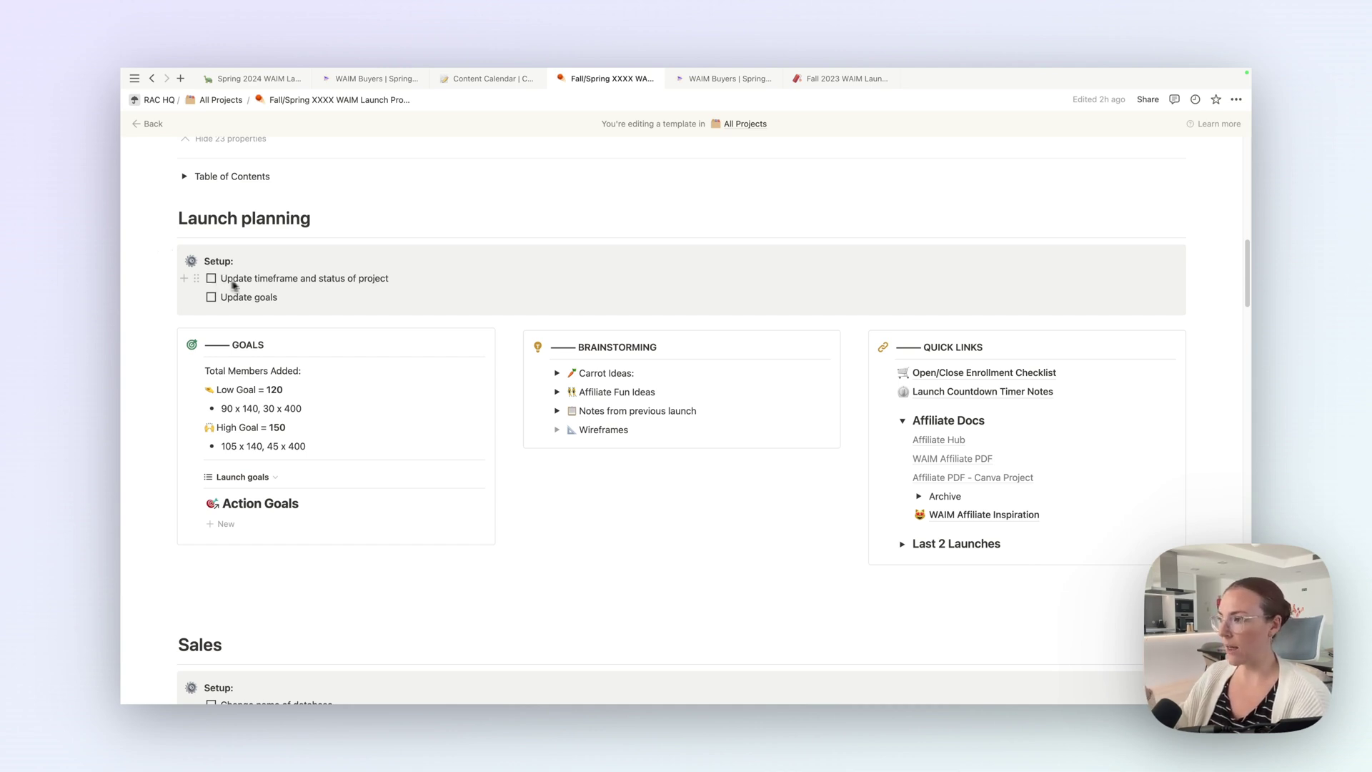
scroll(323, 279, down, 10)
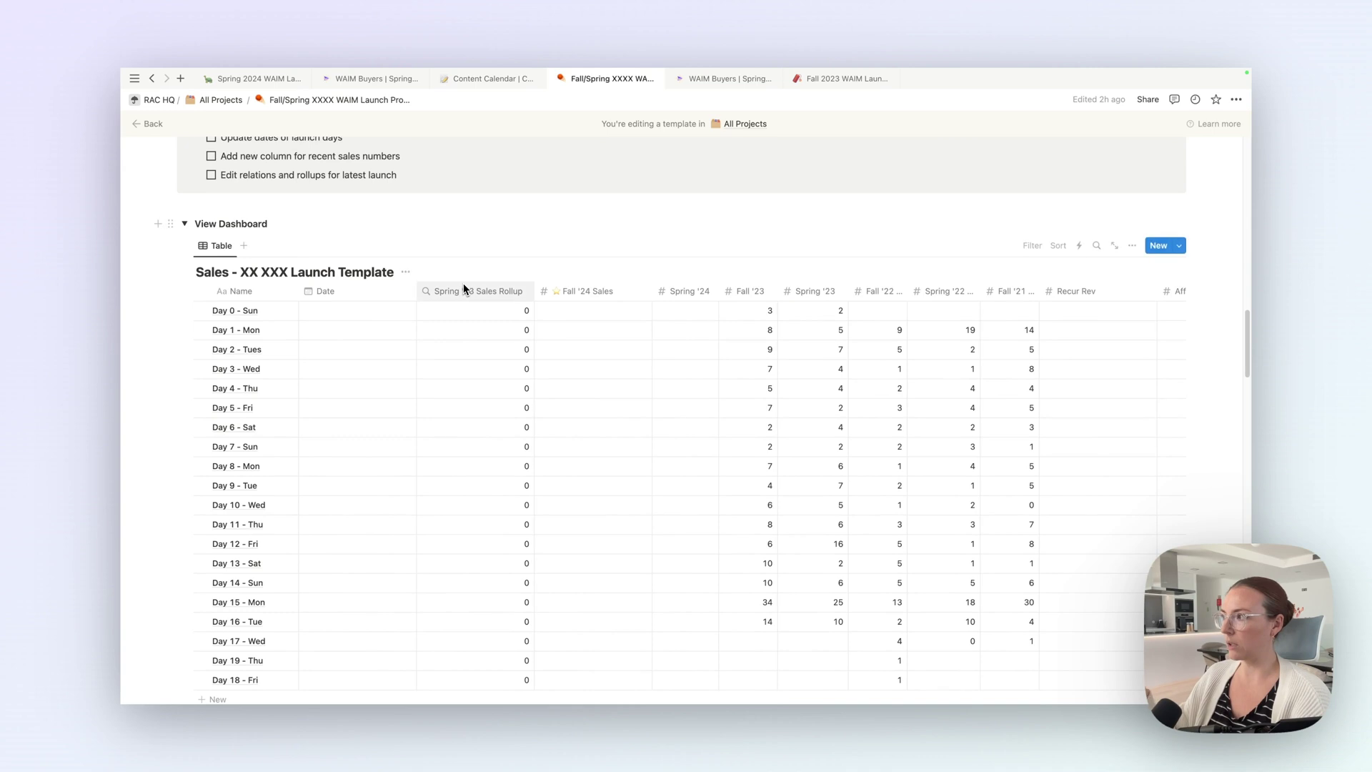
scroll(270, 266, down, 15)
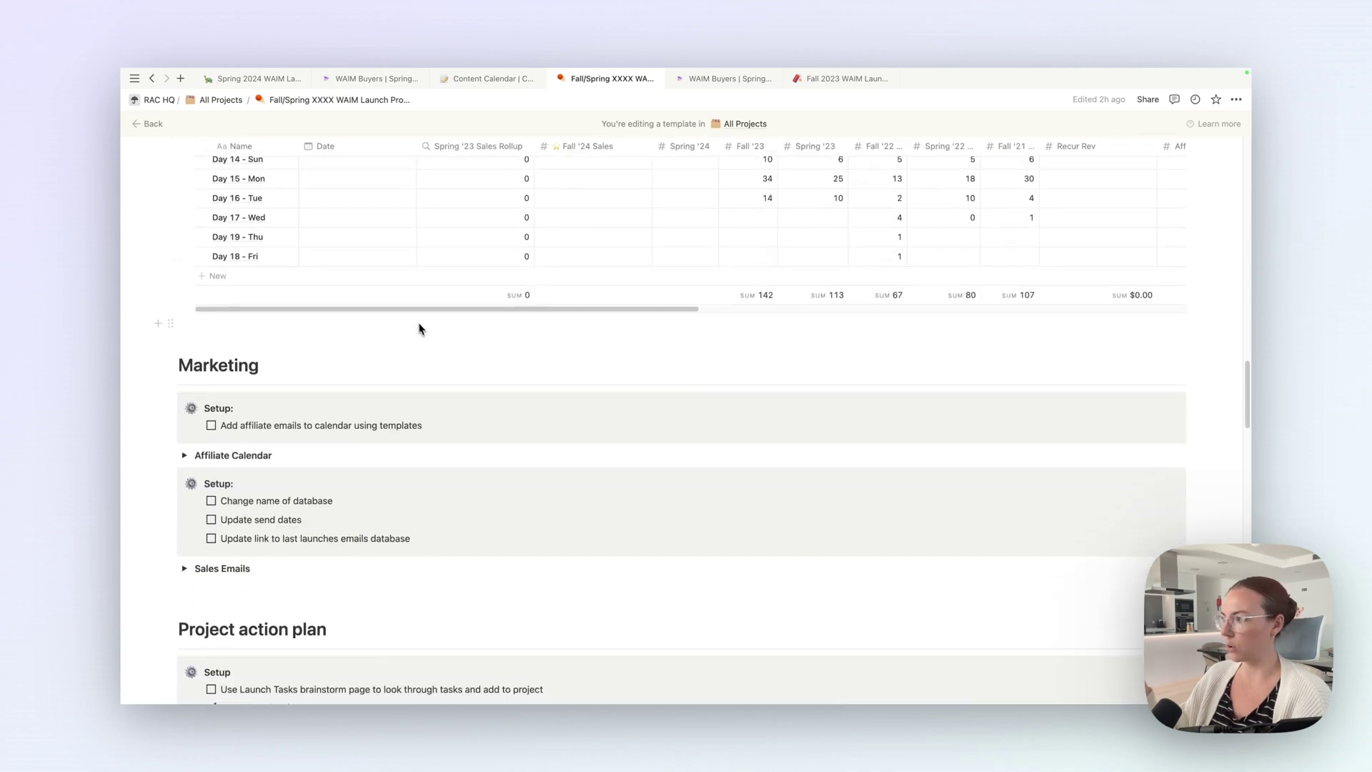
scroll(426, 315, down, 20)
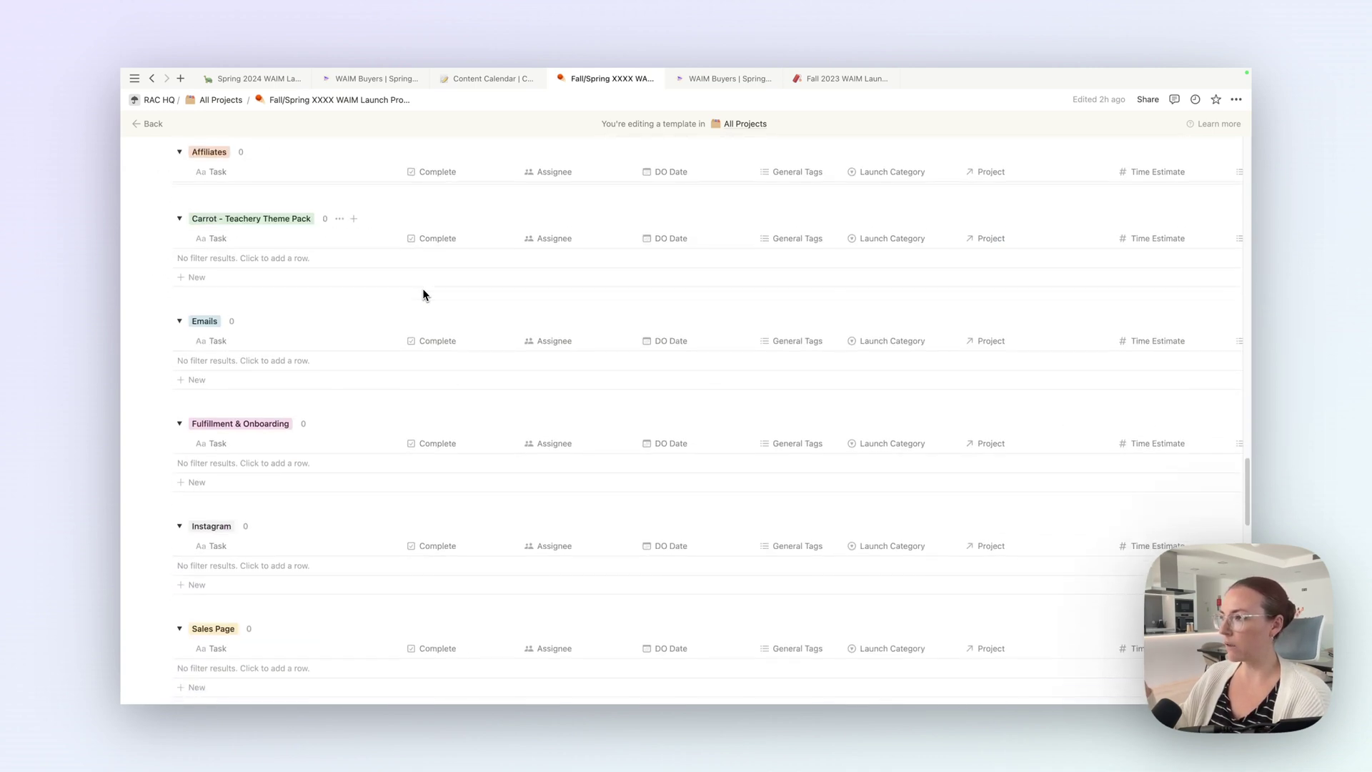
scroll(431, 293, down, 8)
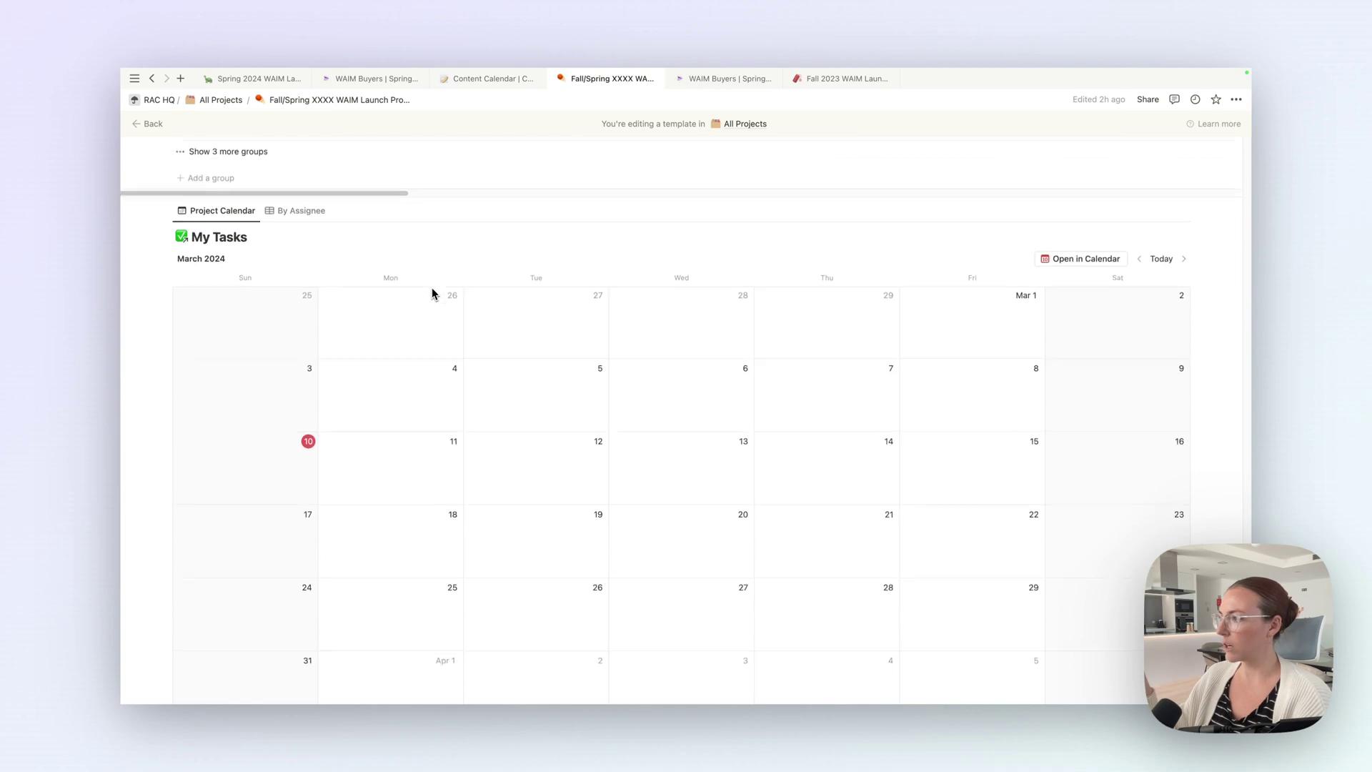
scroll(432, 293, up, 20)
scroll(434, 293, up, 20)
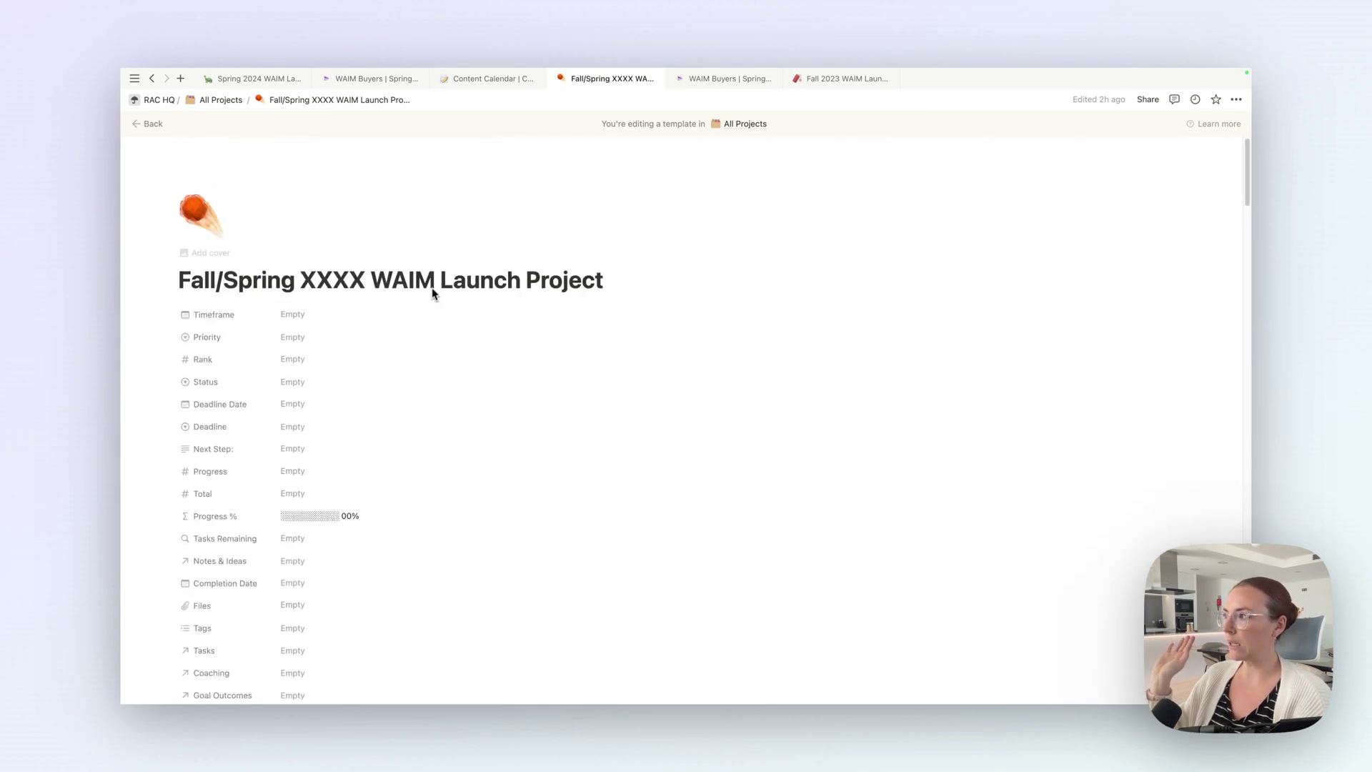
- Create a project in All Projects from the Fall/Spring XXXX WAIM Launch Project template and title it Spring 2025 WAIM Launch Project
click(220, 102)
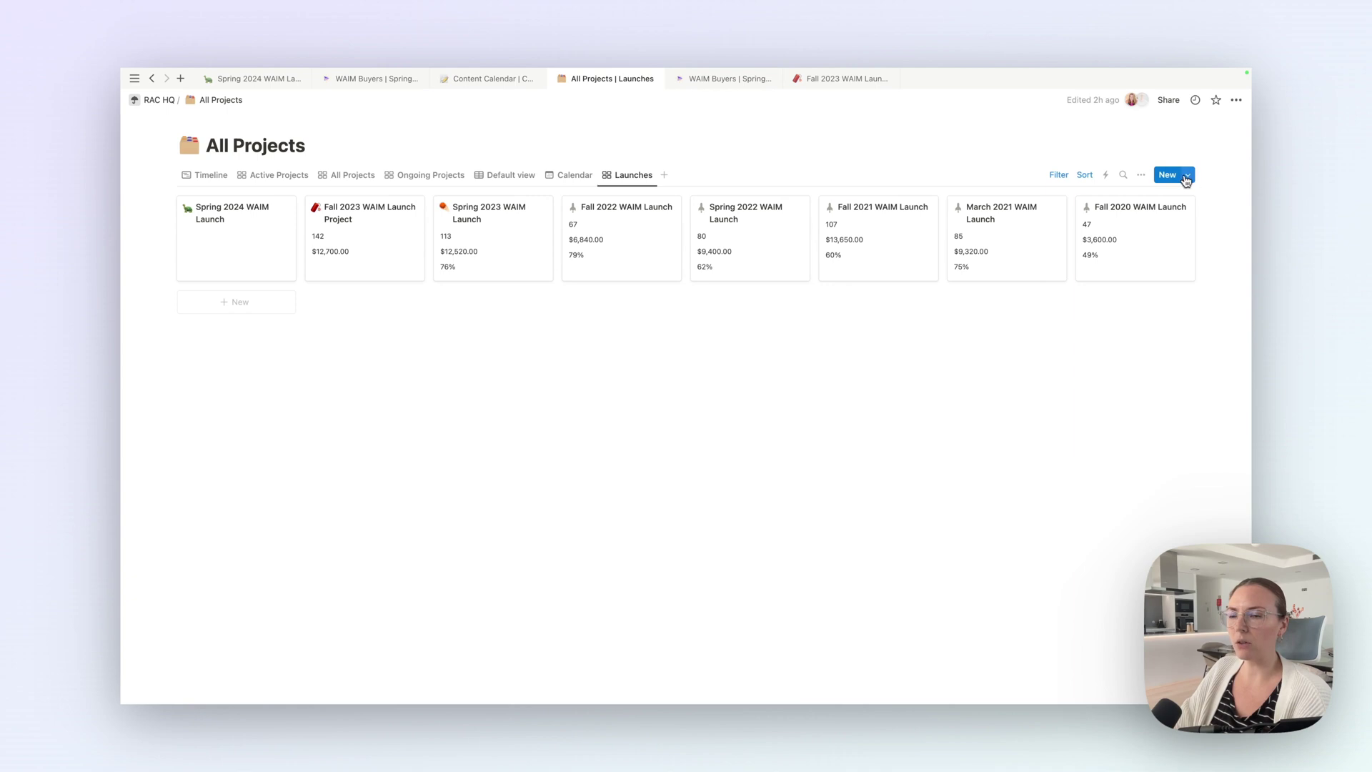
click(1187, 175)
click(1103, 242)
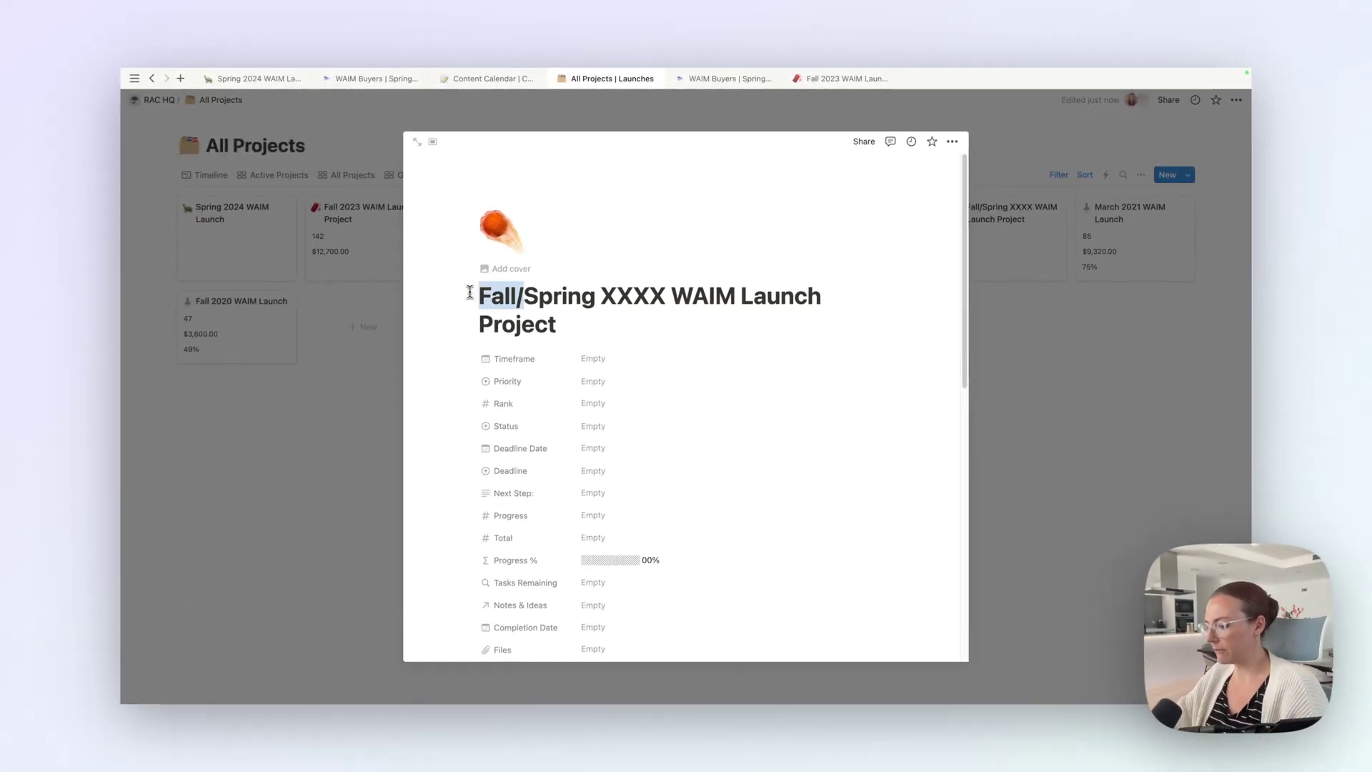
key(BackSpace)
drag(556, 296, 605, 296)
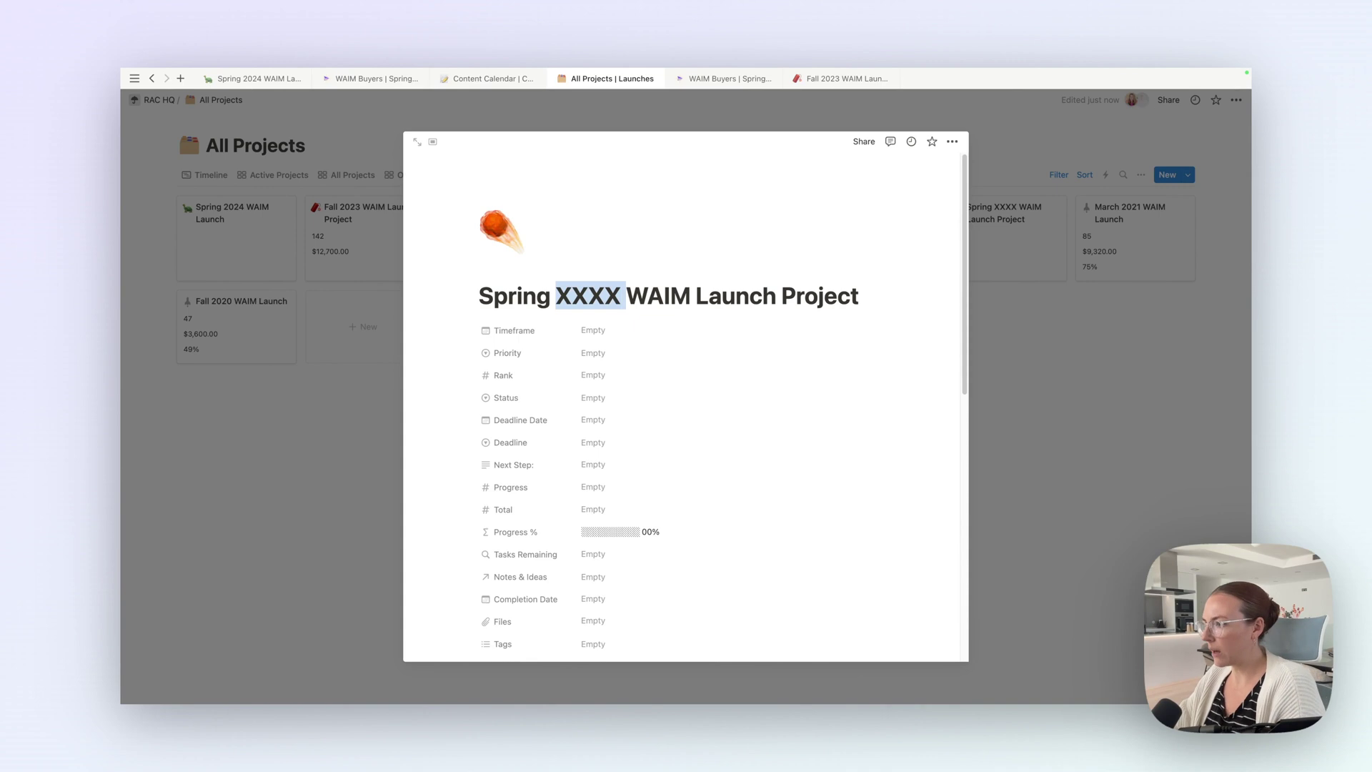
text(2025)
- Change the new project's icon to the rocket emoji and open the project as a full page
click(504, 216)
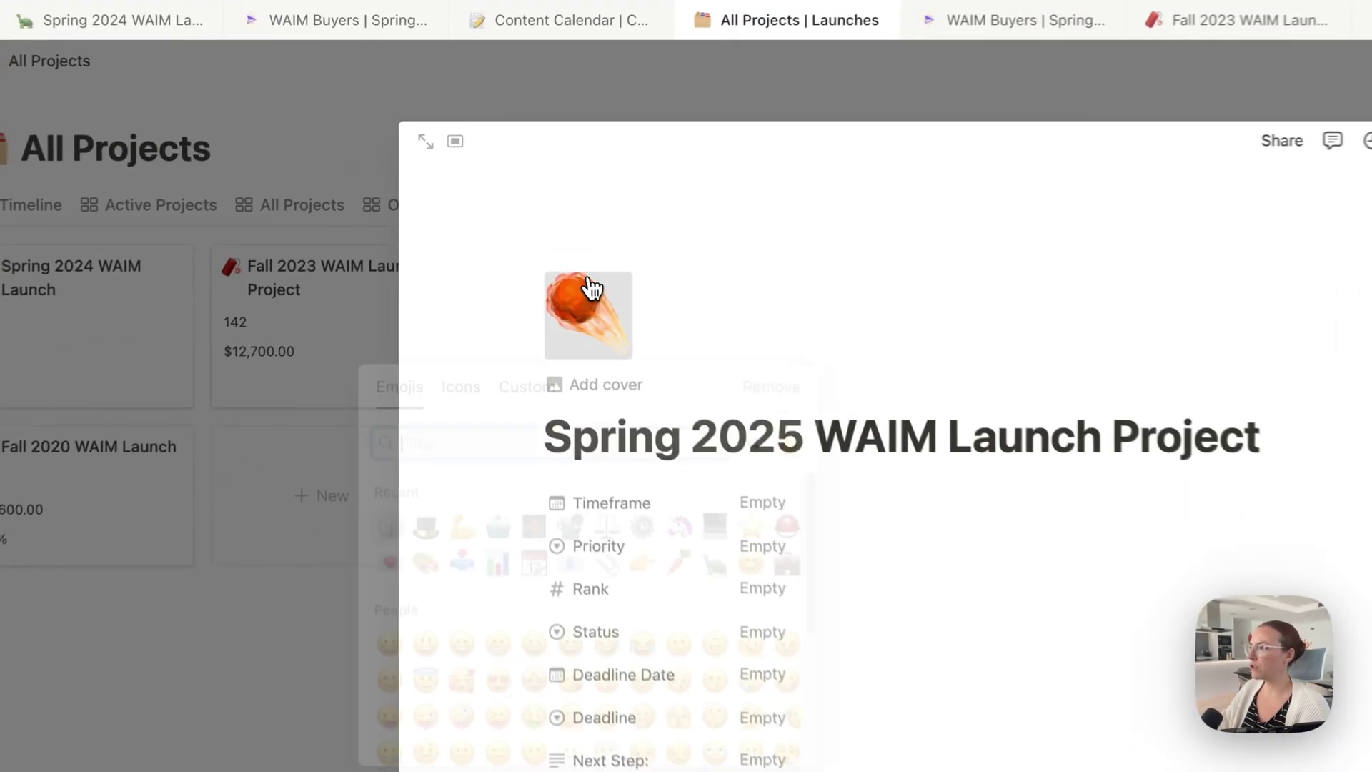
text(rock)
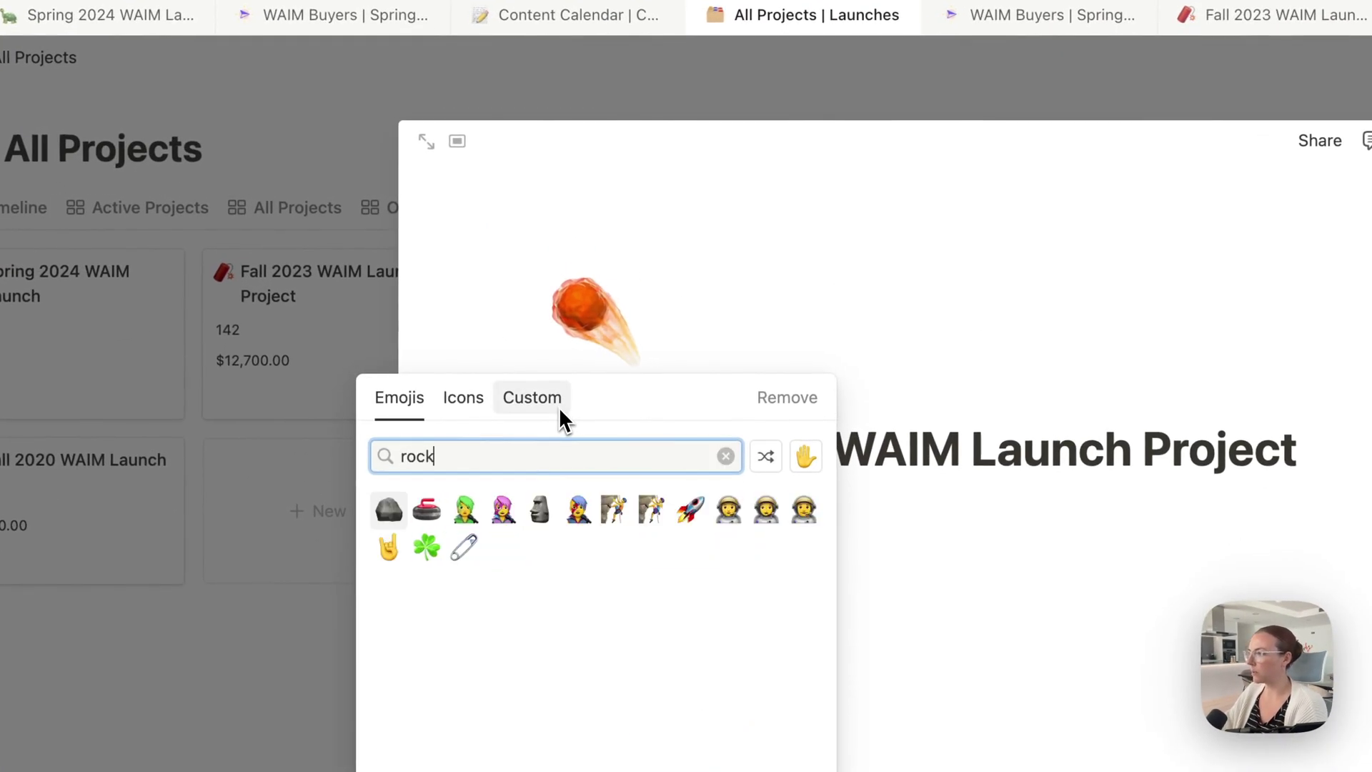
click(692, 511)
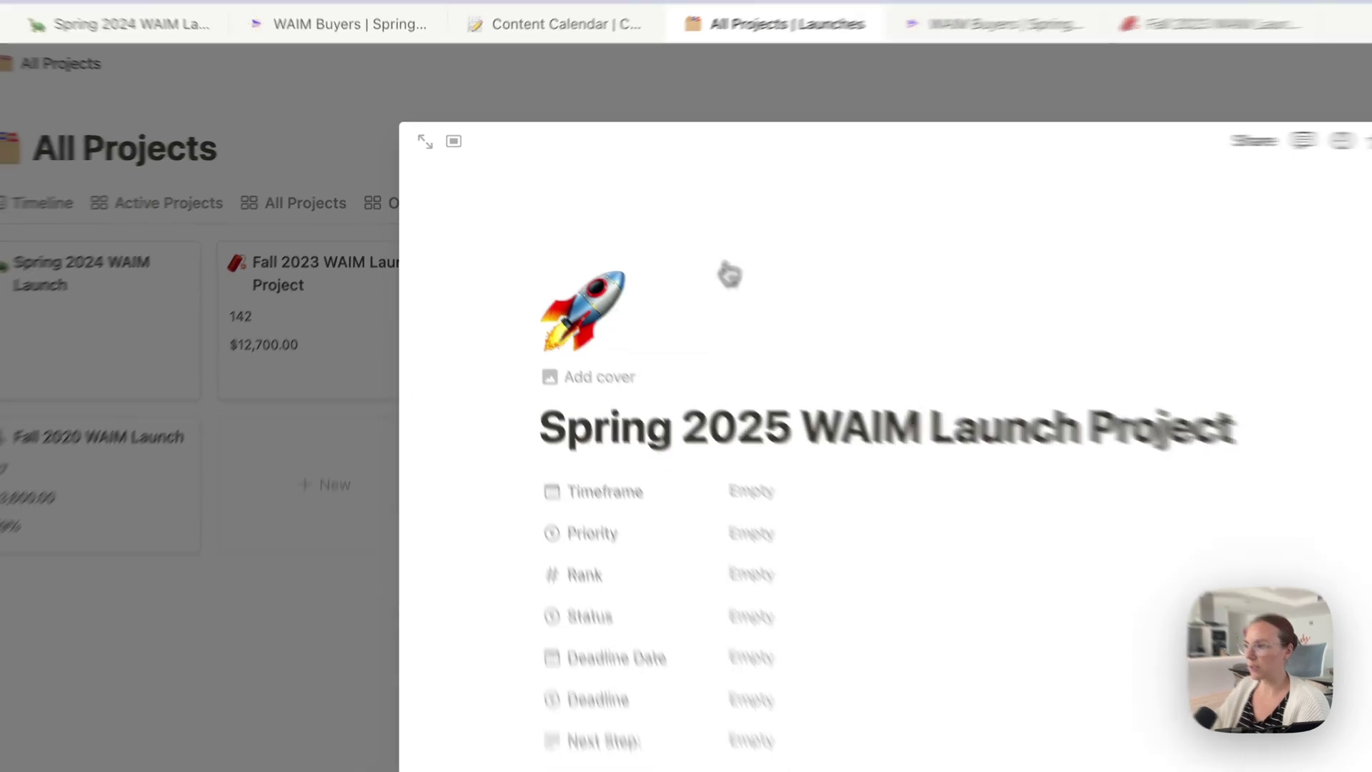
click(425, 142)
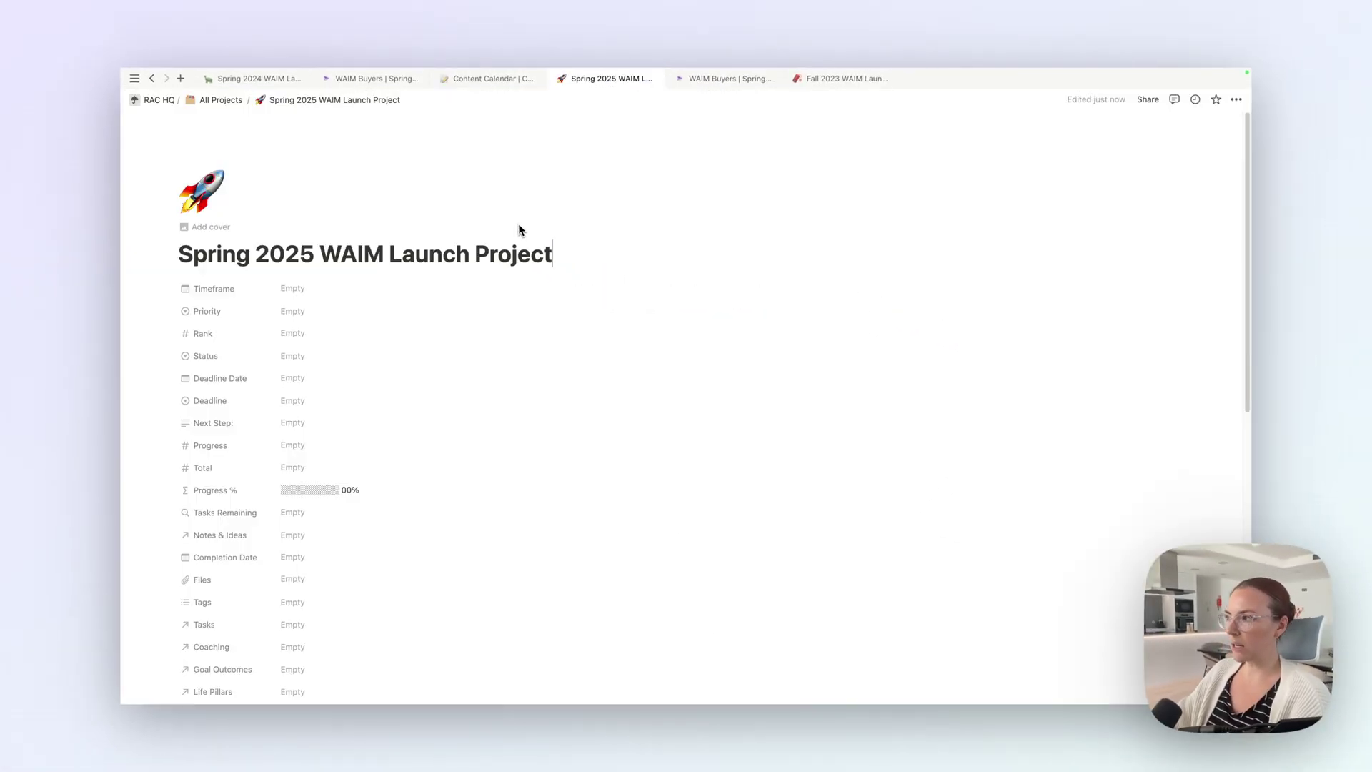
- Set the project's timeframe to March 10 through March 24, 2025 and its status to Not Started
scroll(520, 227, down, 5)
scroll(493, 229, up, 5)
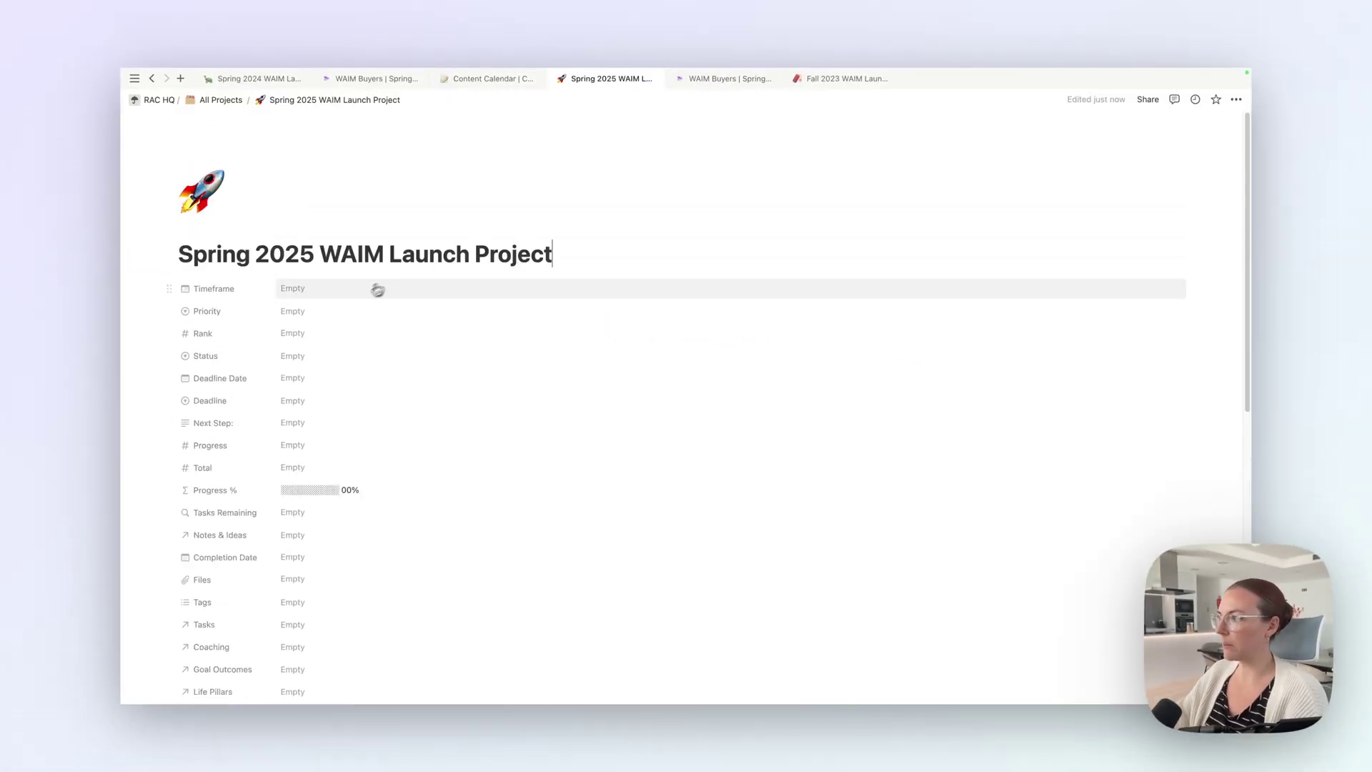
click(314, 289)
click(360, 311)
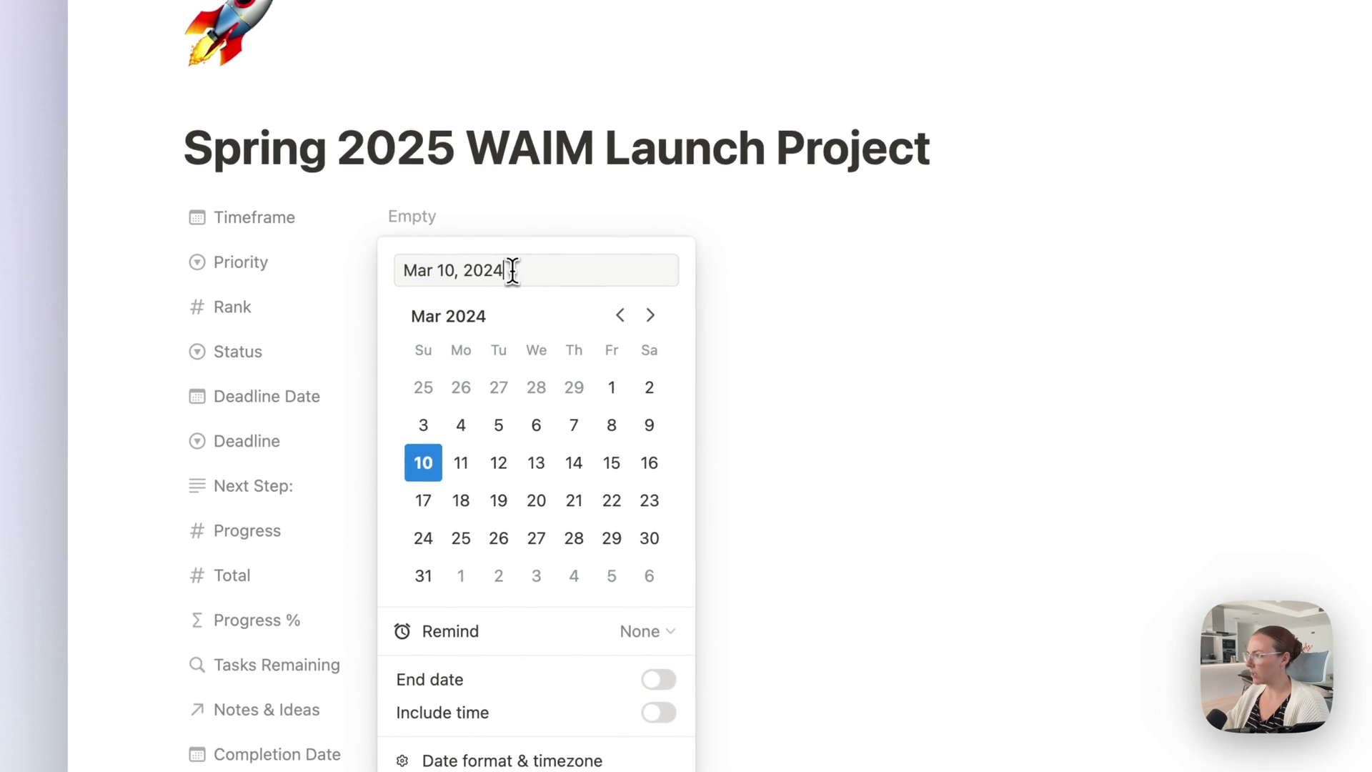
key(BackSpace)
text(5)
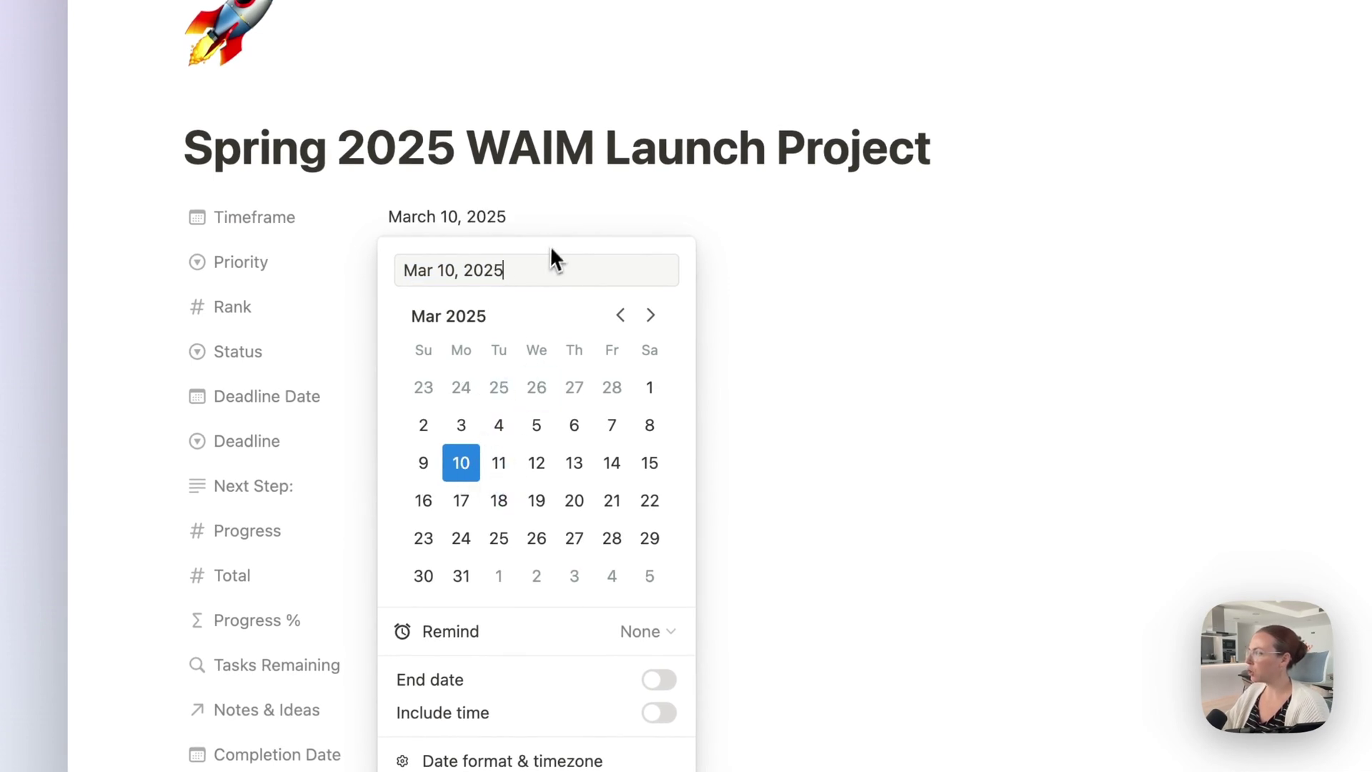
click(659, 679)
click(461, 539)
click(858, 218)
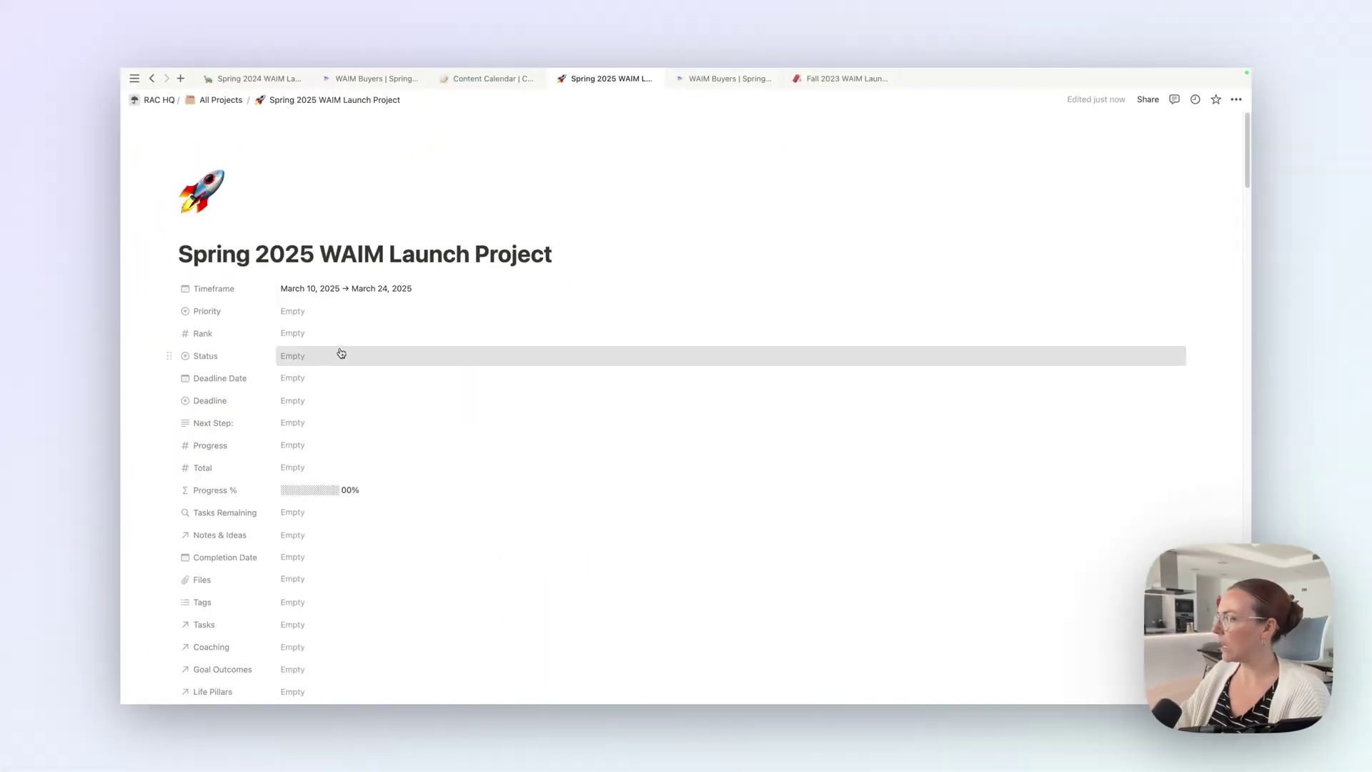
click(340, 355)
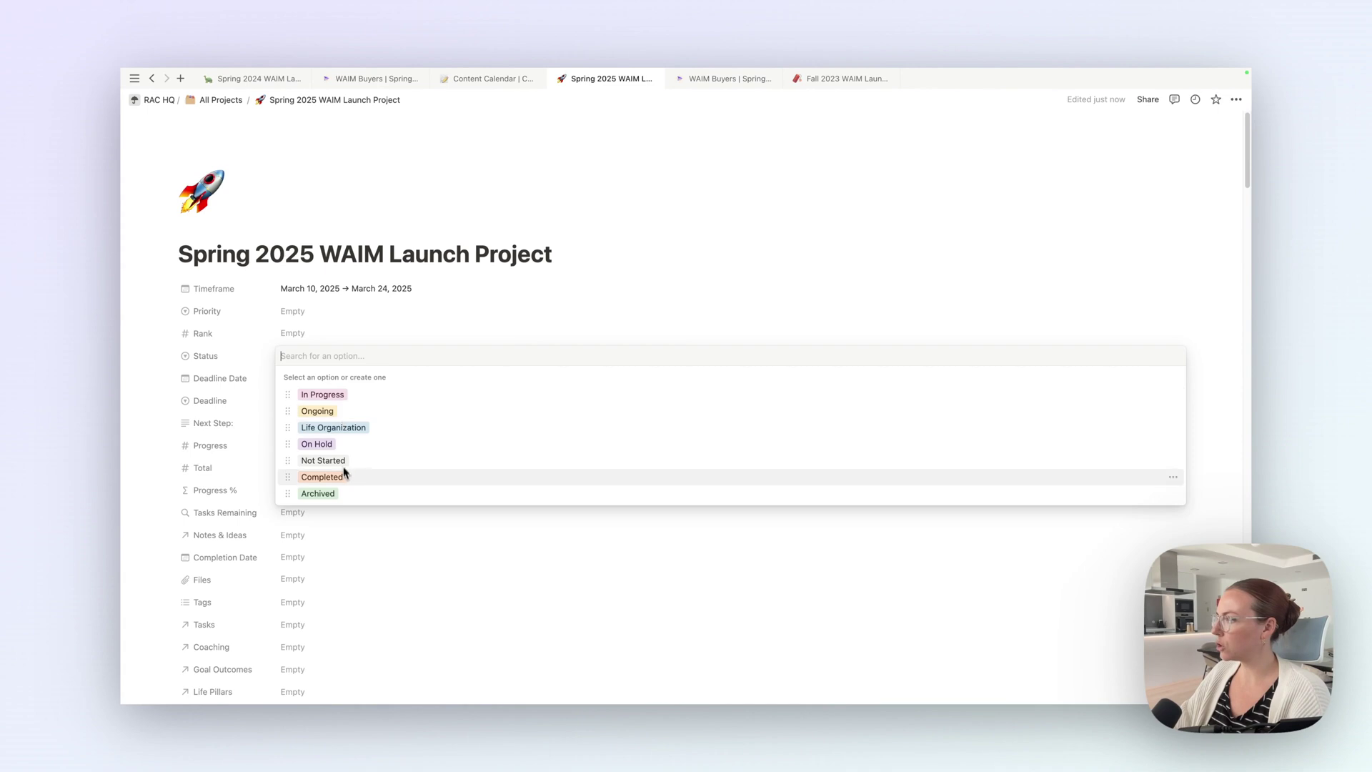
click(365, 460)
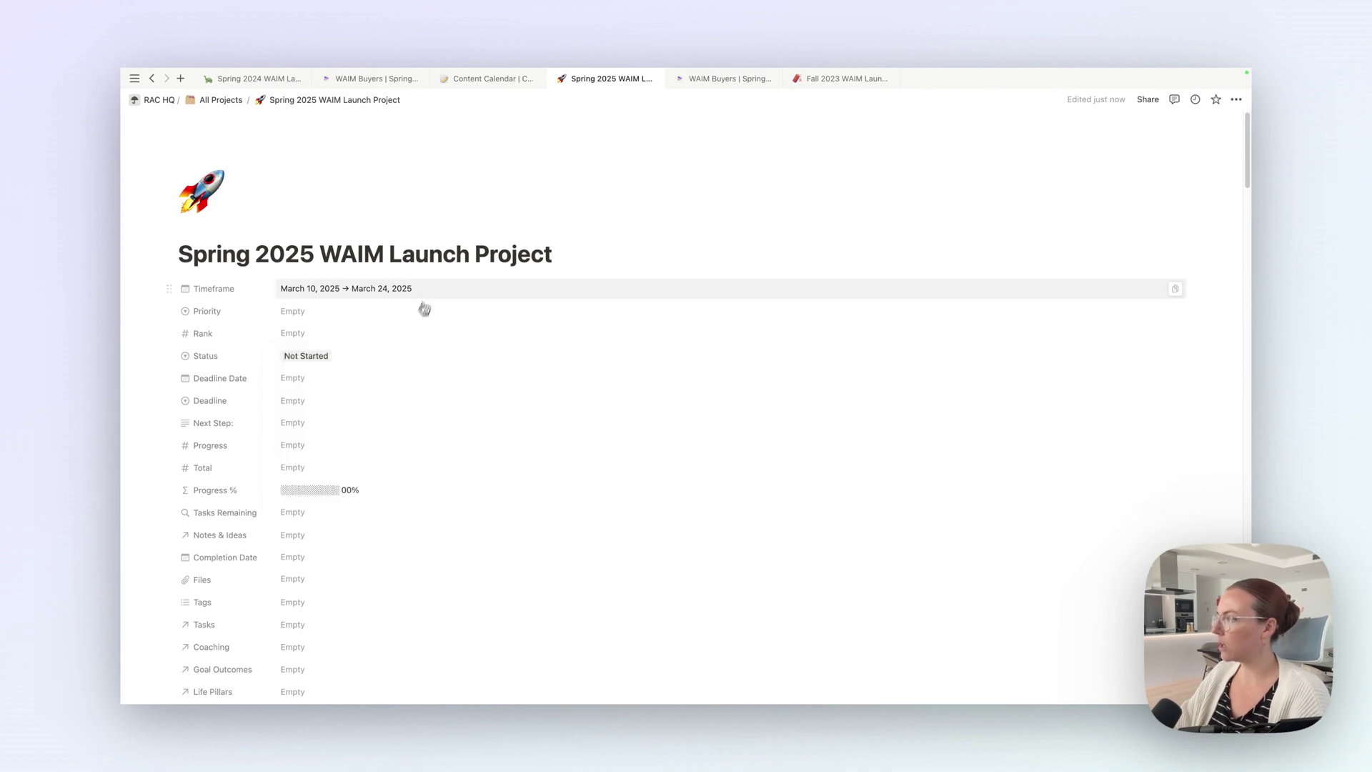
- Check off "Update timeframe and status of project" and "Update goals" in the Launch planning setup list
scroll(443, 321, down, 8)
scroll(452, 328, down, 3)
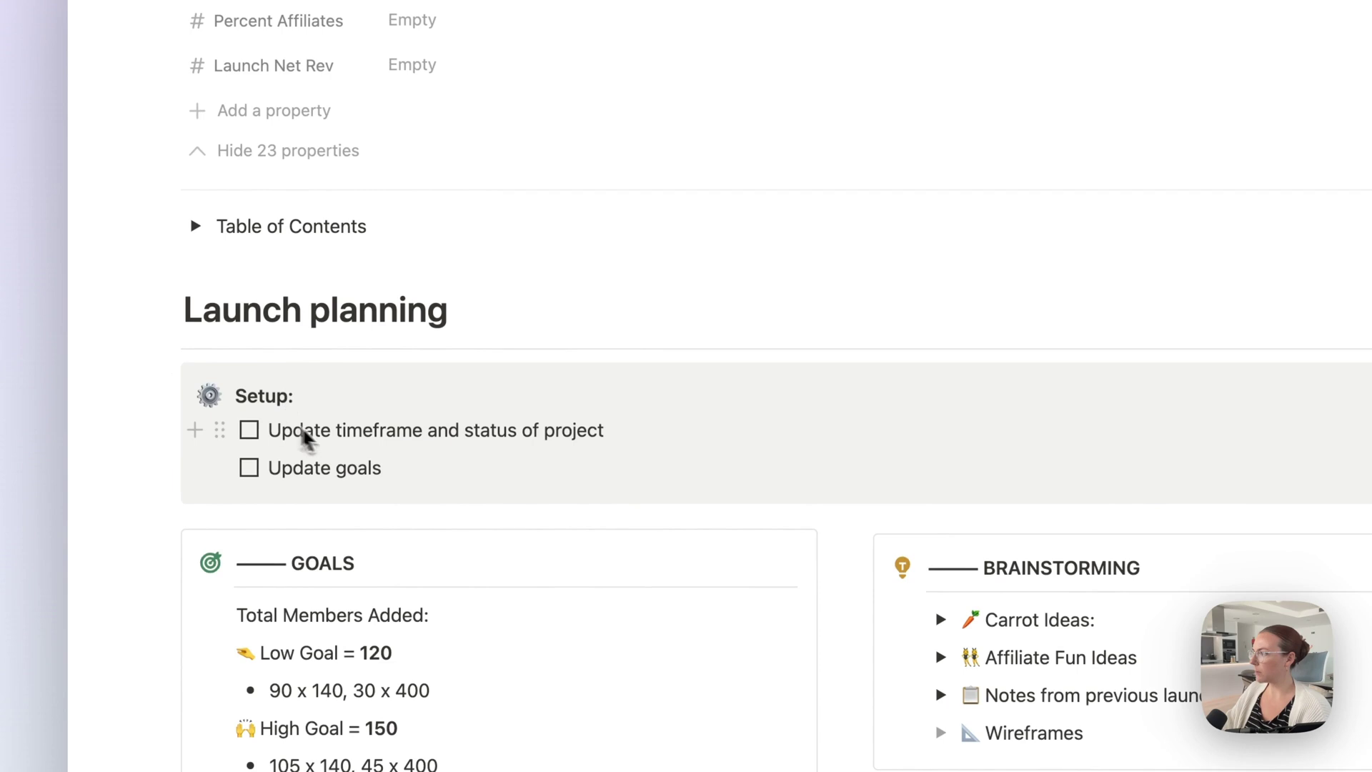
click(249, 429)
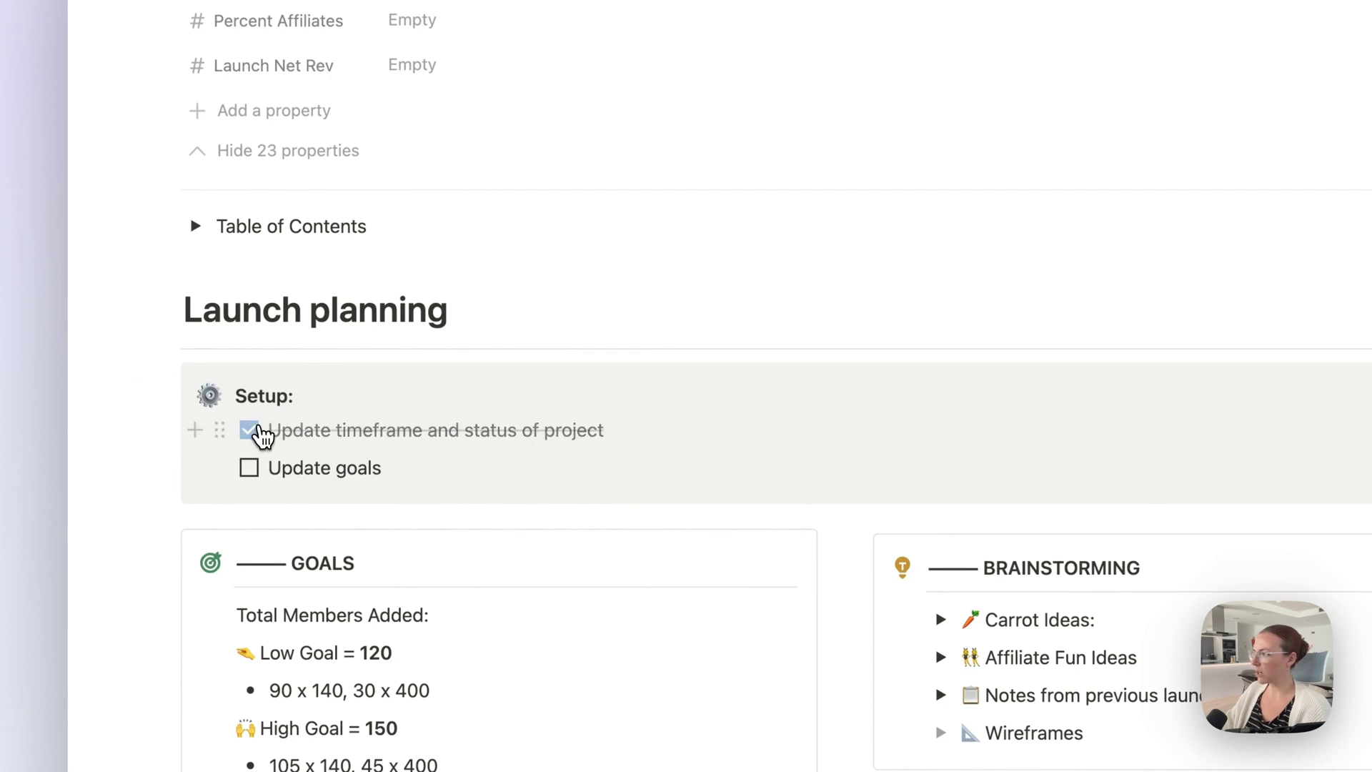
click(249, 468)
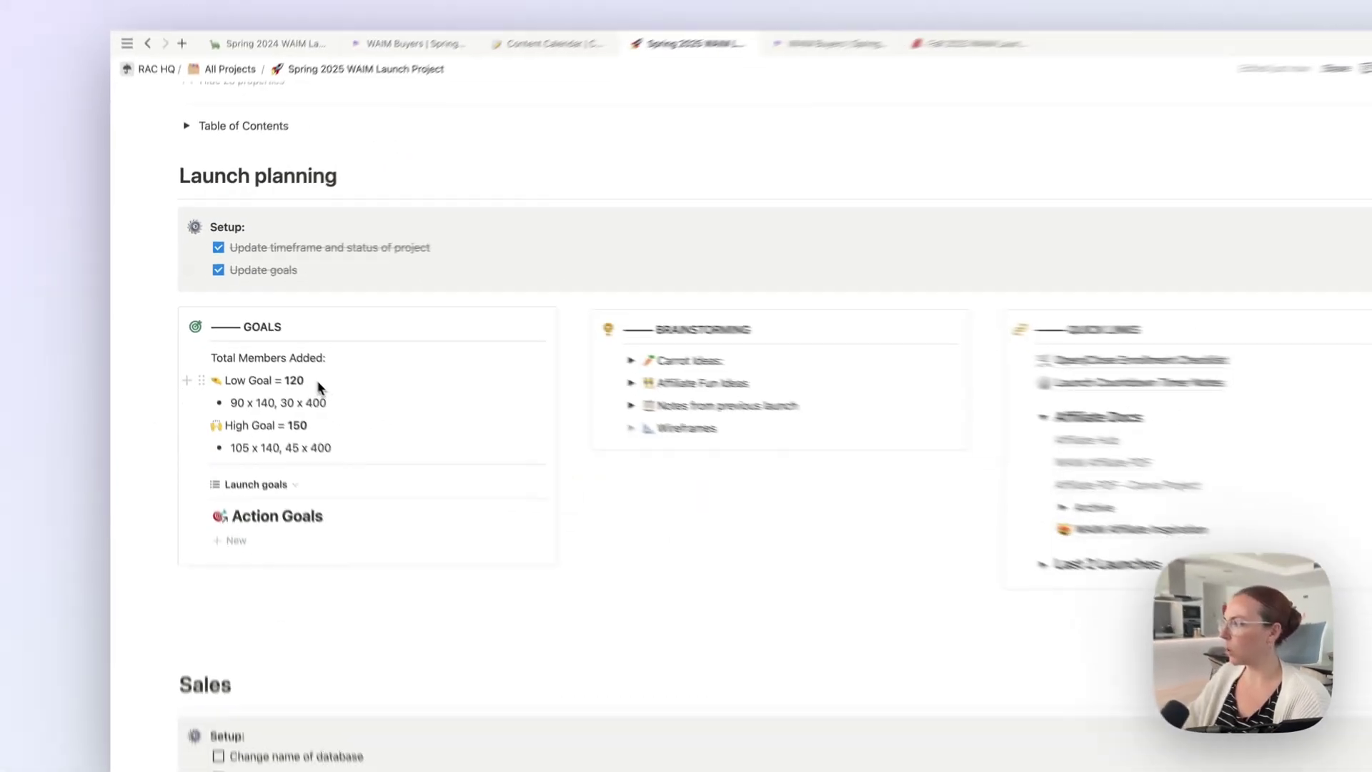
- Add two entries to Action Goals named "Spring 25 Low Goal" and "High Goal = 150"
click(238, 541)
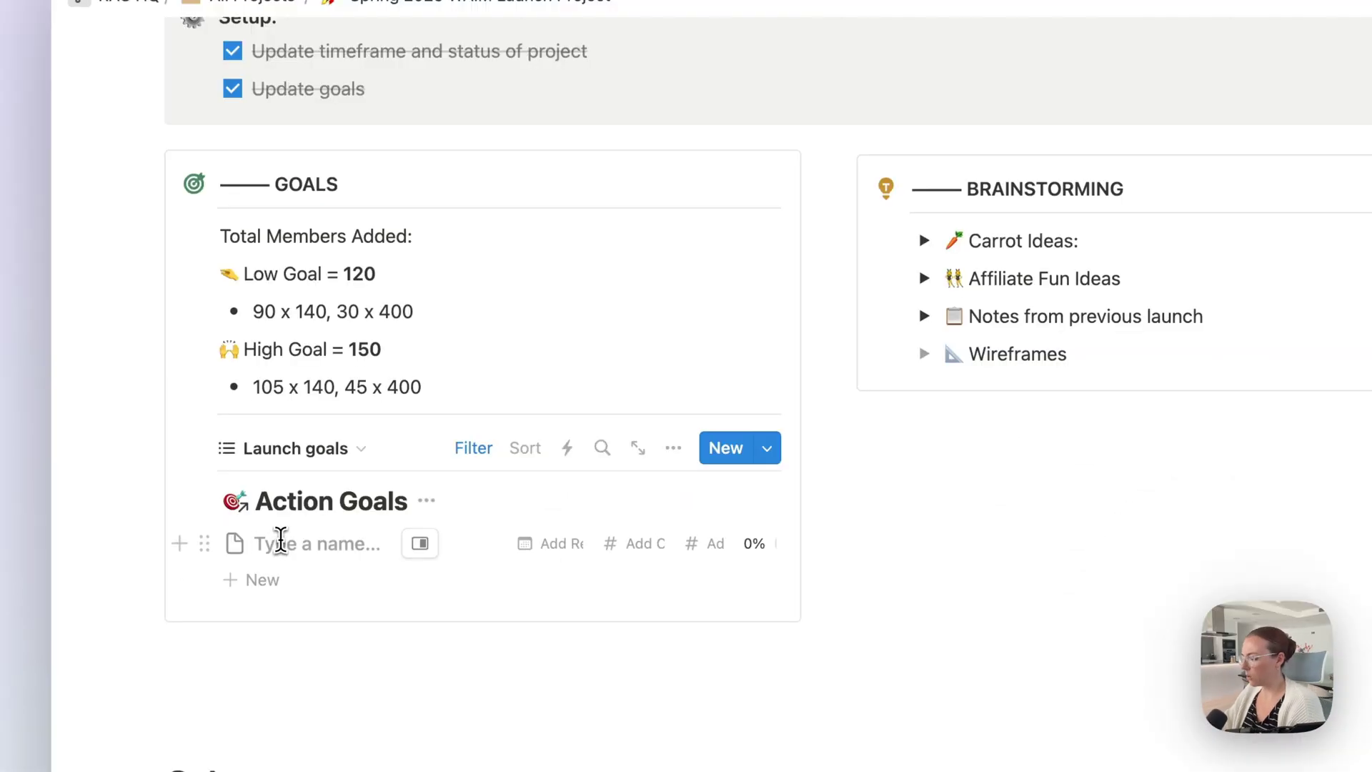
text(Spring 25 Low Goal)
drag(205, 348, 263, 568)
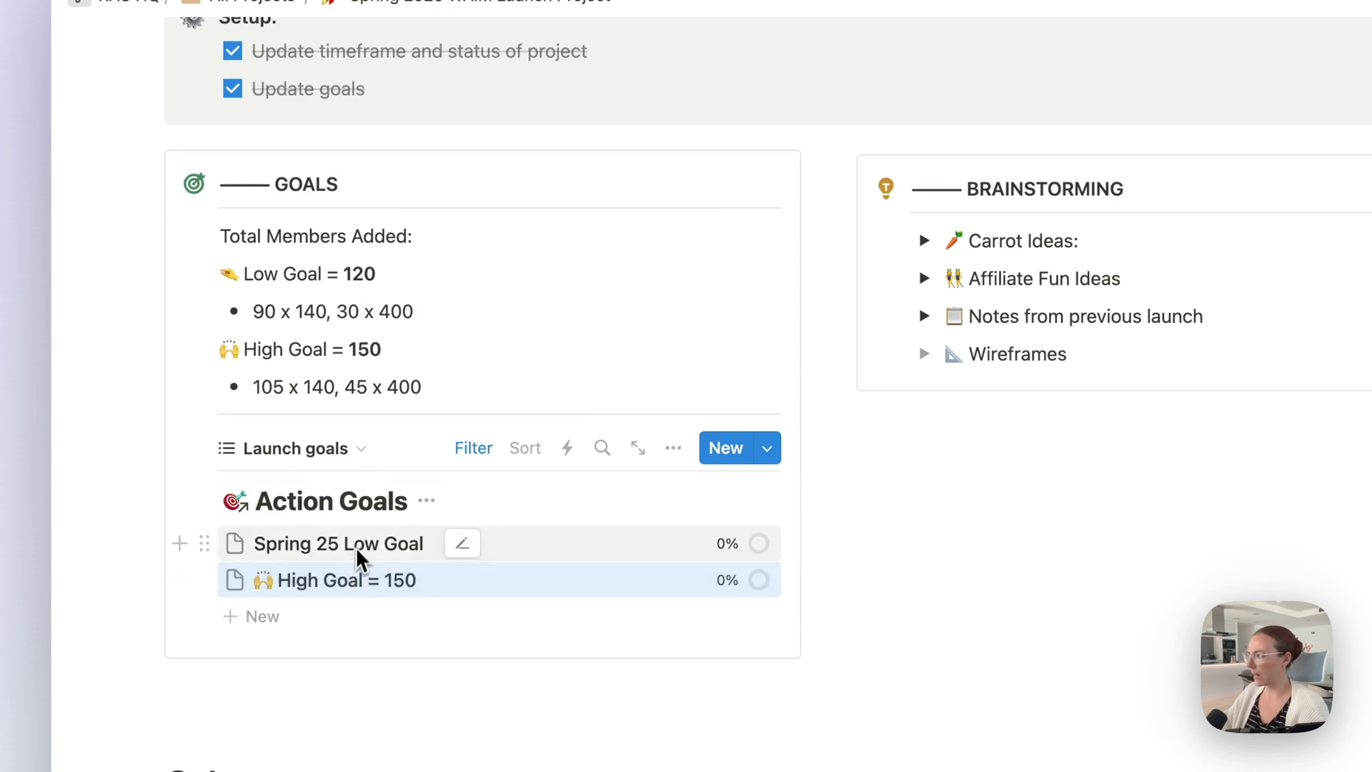
- Inspect the filter rule that links the Action Goals list to the Spring 2025 WAIM Launch Project
click(474, 450)
click(281, 546)
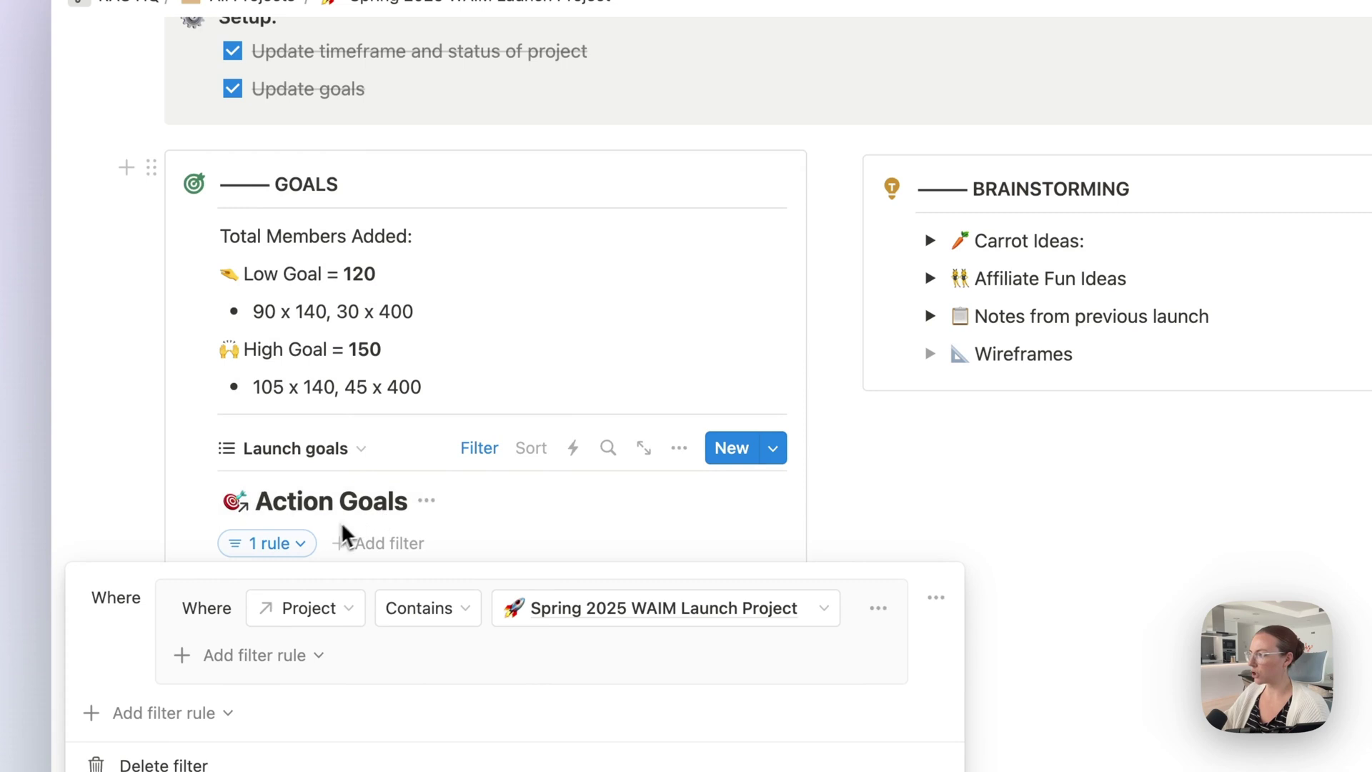
click(302, 548)
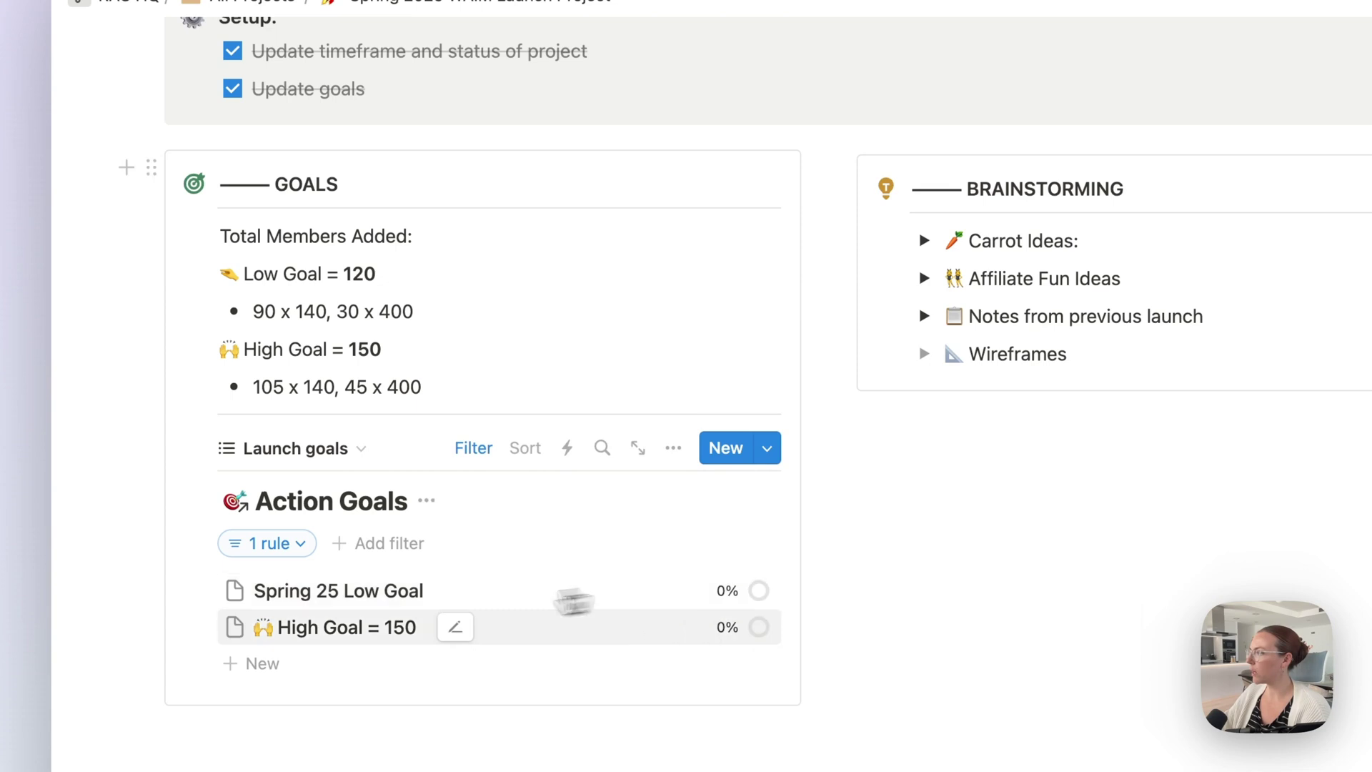
- Set the goal number to 120 for Spring 25 Low Goal and 150 for High Goal = 150 in Action Goals
click(723, 599)
text(120)
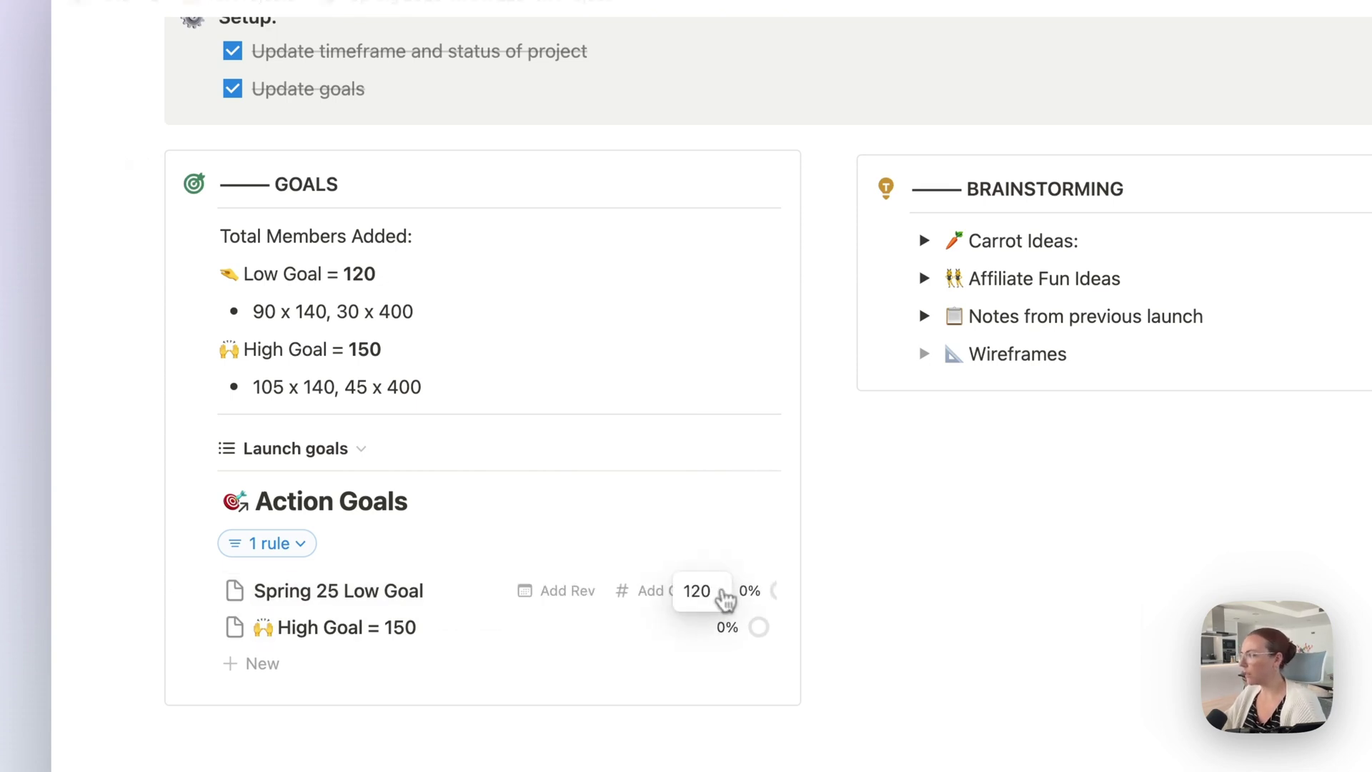
click(444, 632)
click(444, 632)
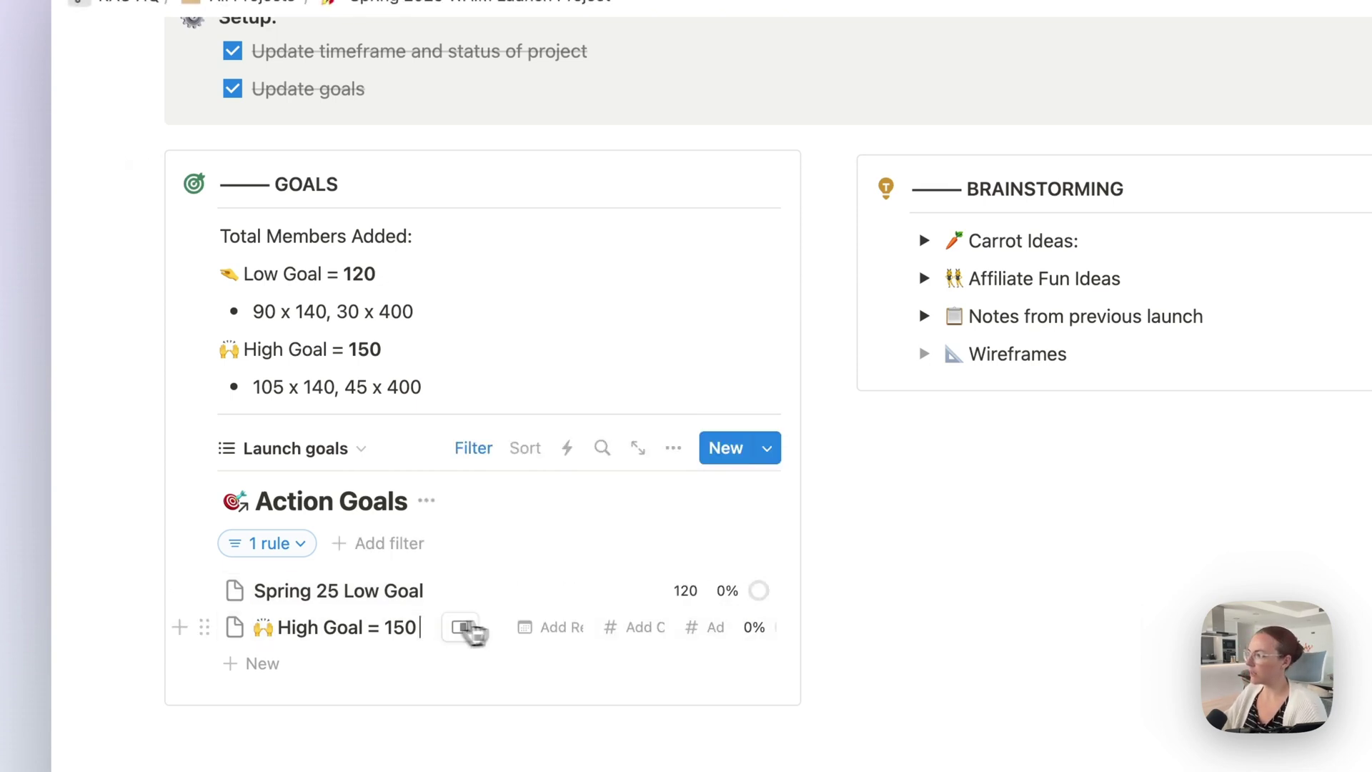
click(697, 630)
text(150)
click(894, 609)
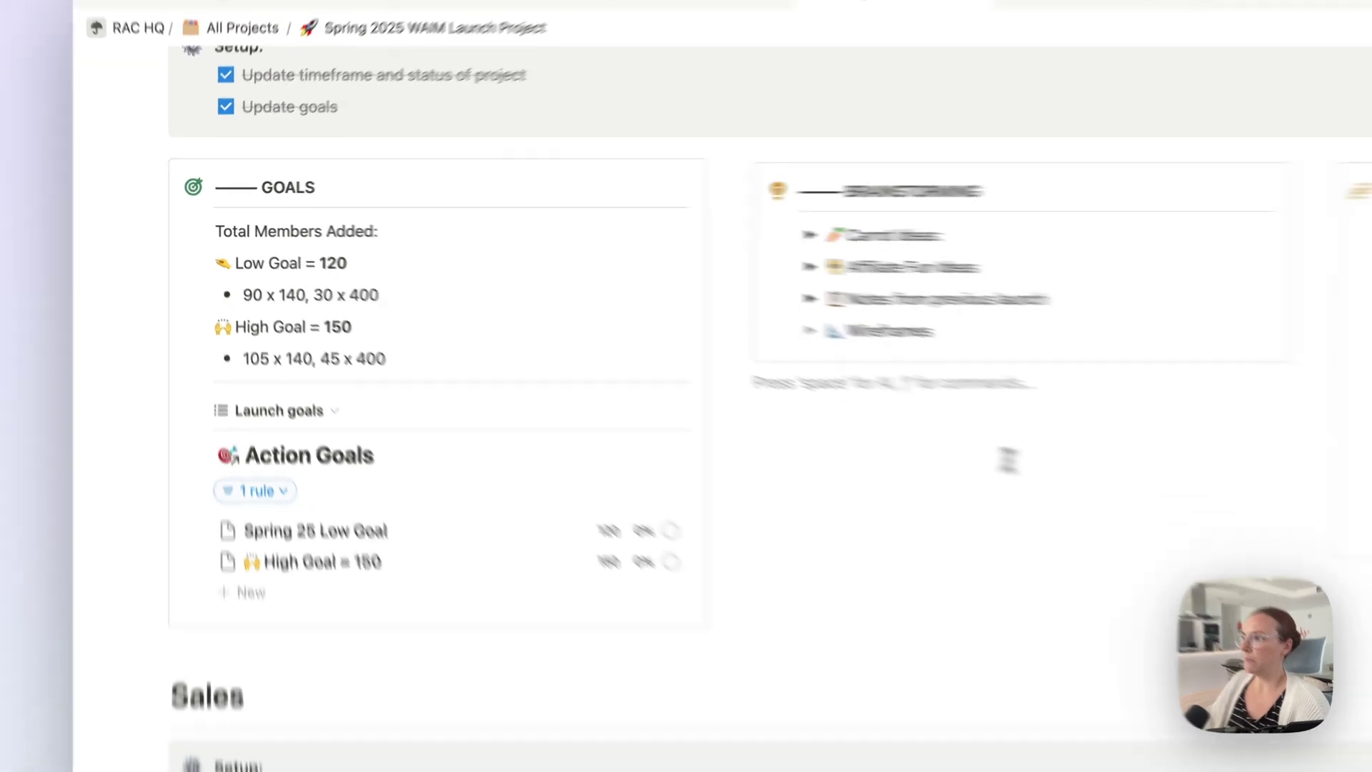
- Delete the completed Setup callout from the Launch planning section
scroll(572, 325, up, 3)
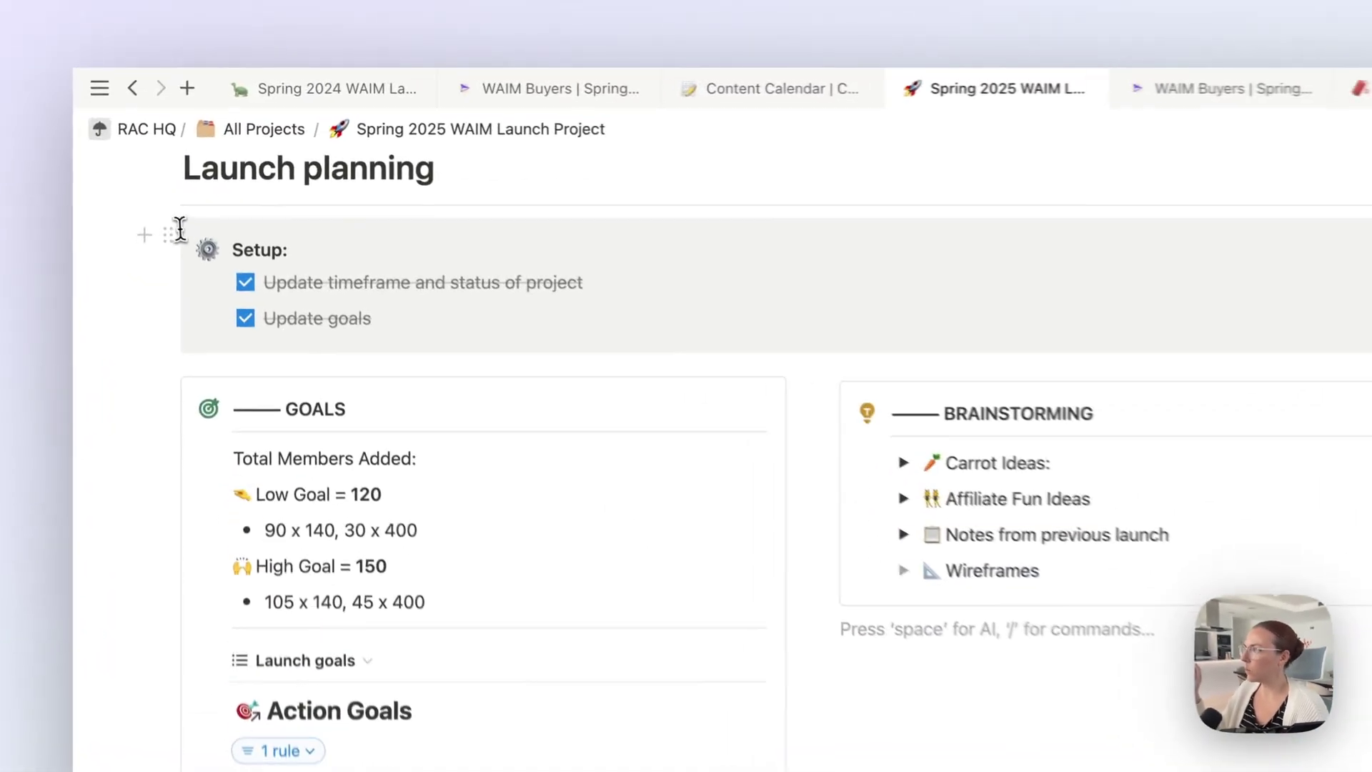
click(171, 233)
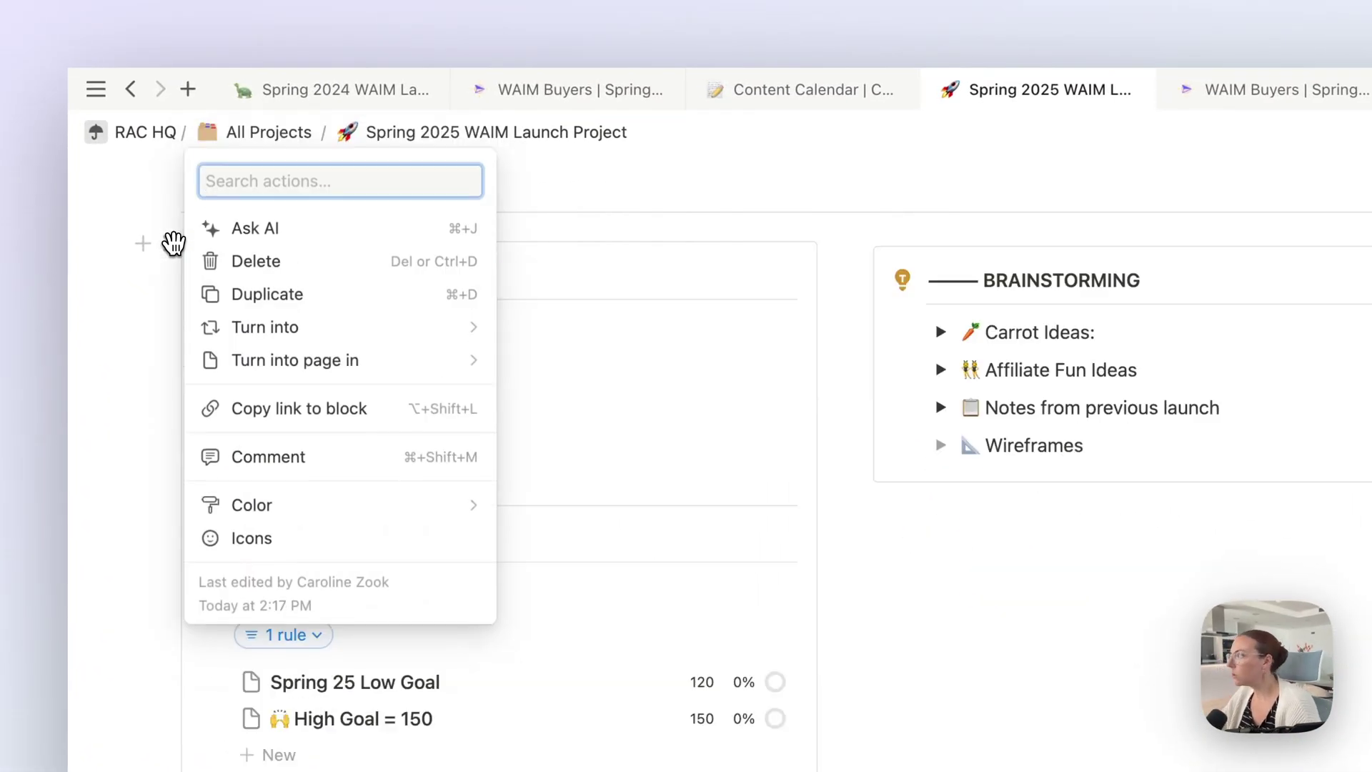
key(Escape)
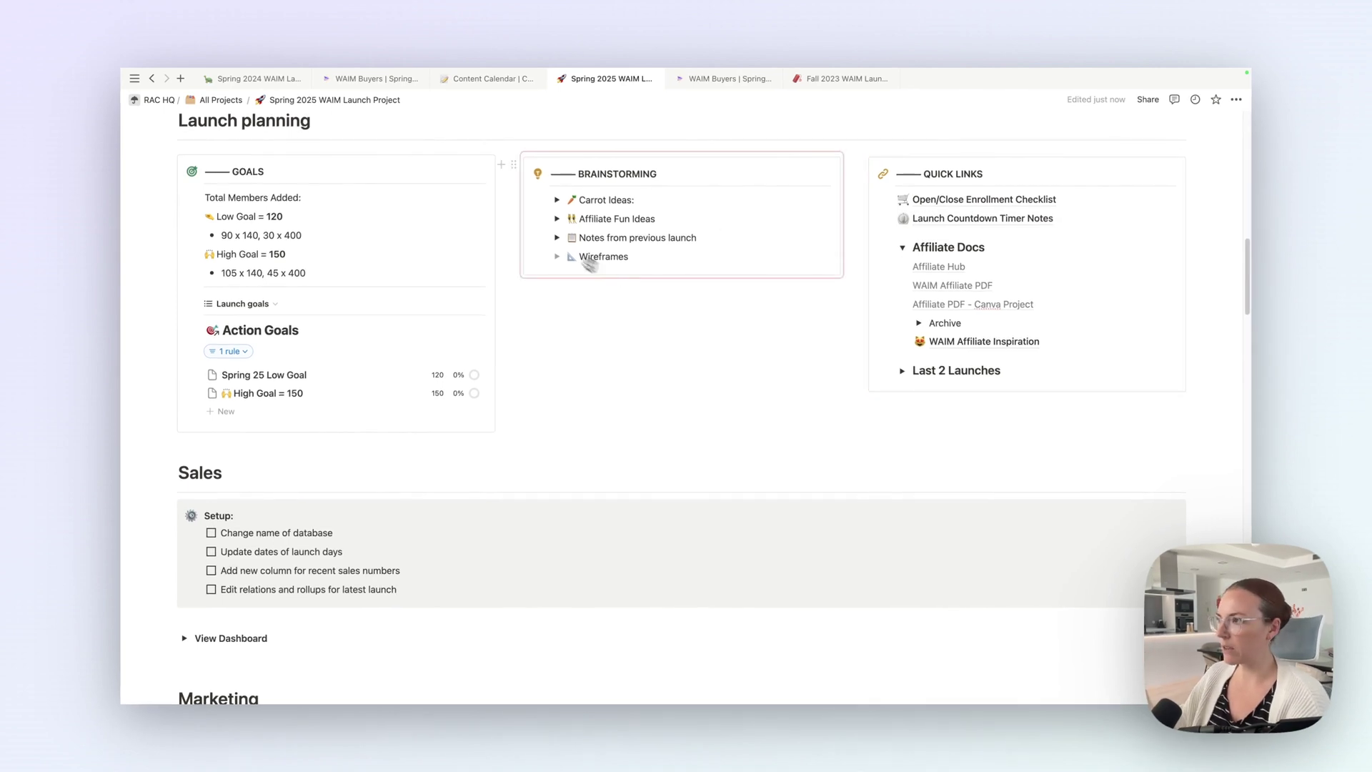
- Look over the Carrot Ideas list in the Brainstorming block and collapse it again
click(558, 201)
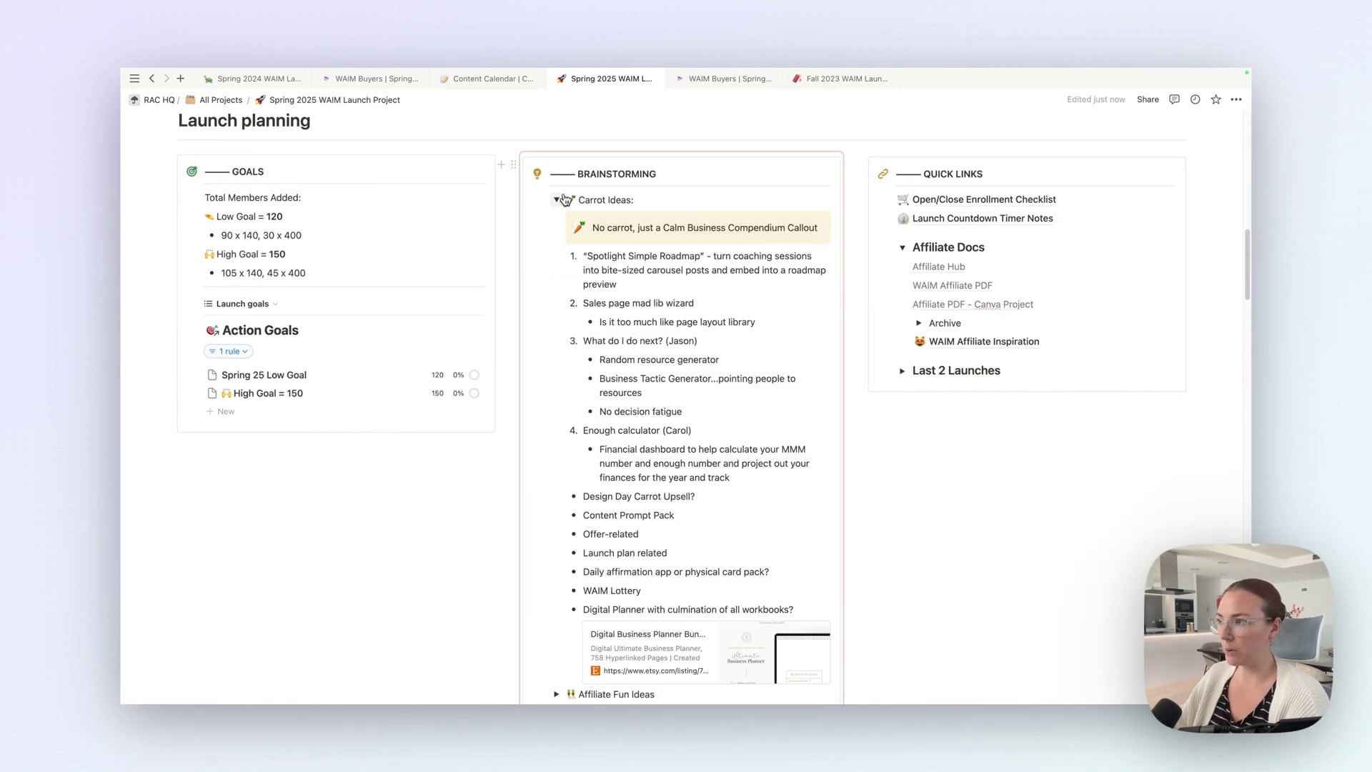
click(558, 200)
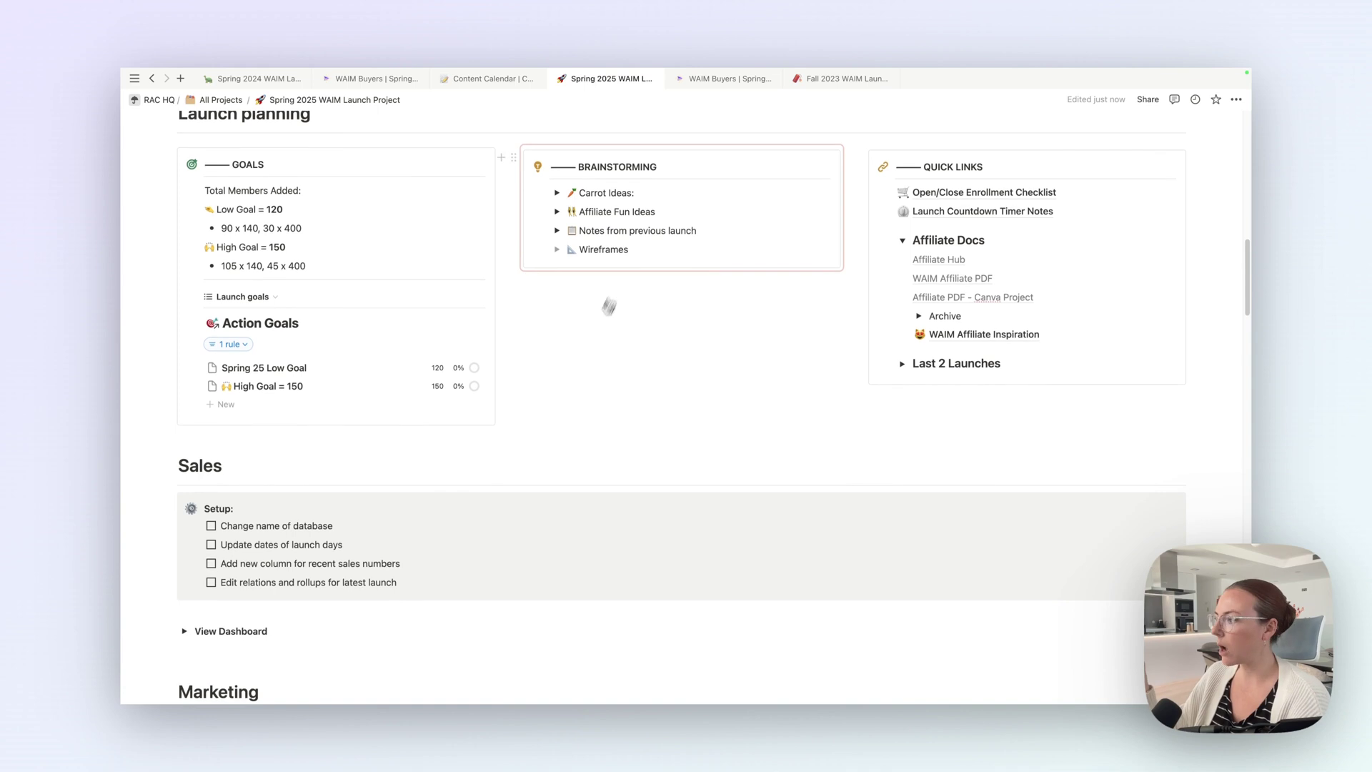
- Expand View Dashboard in the Sales section and look over the launch sales table
scroll(643, 343, down, 5)
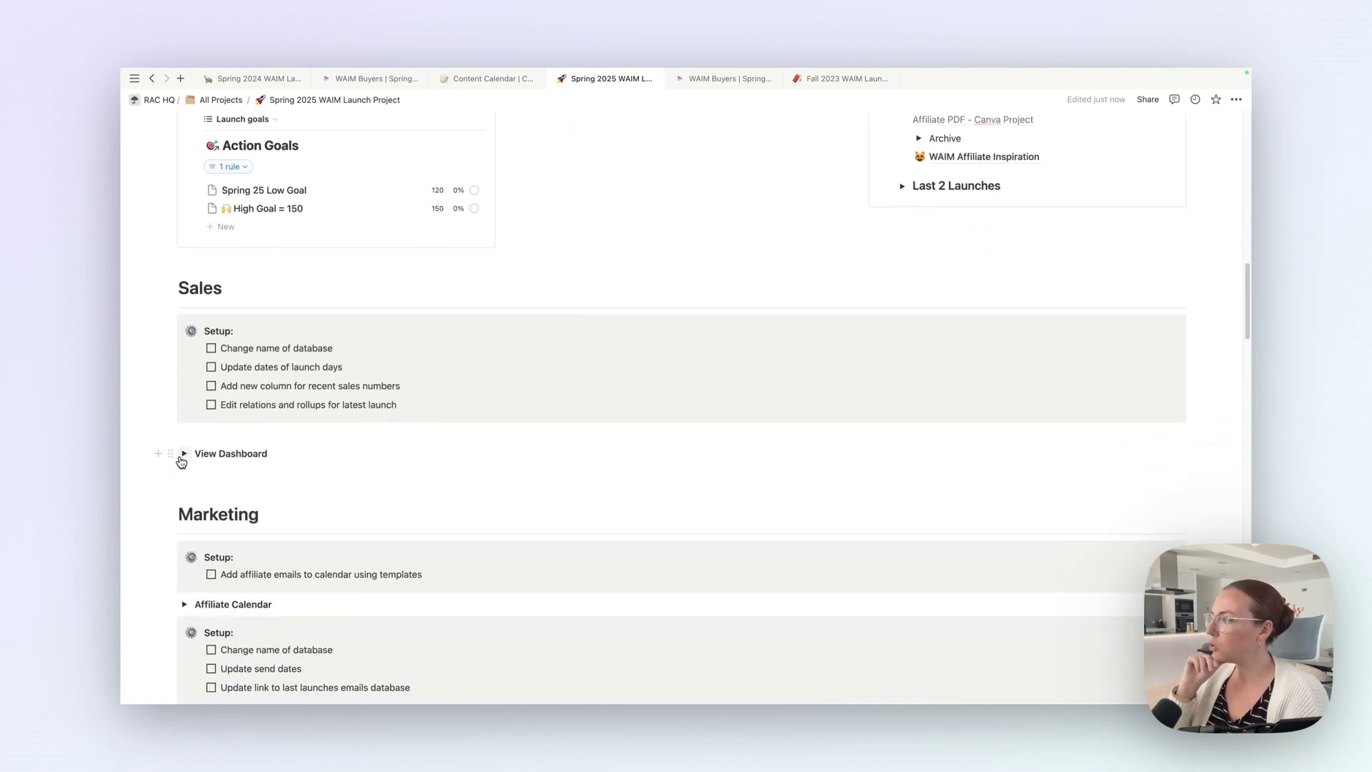
click(183, 455)
scroll(374, 343, down, 3)
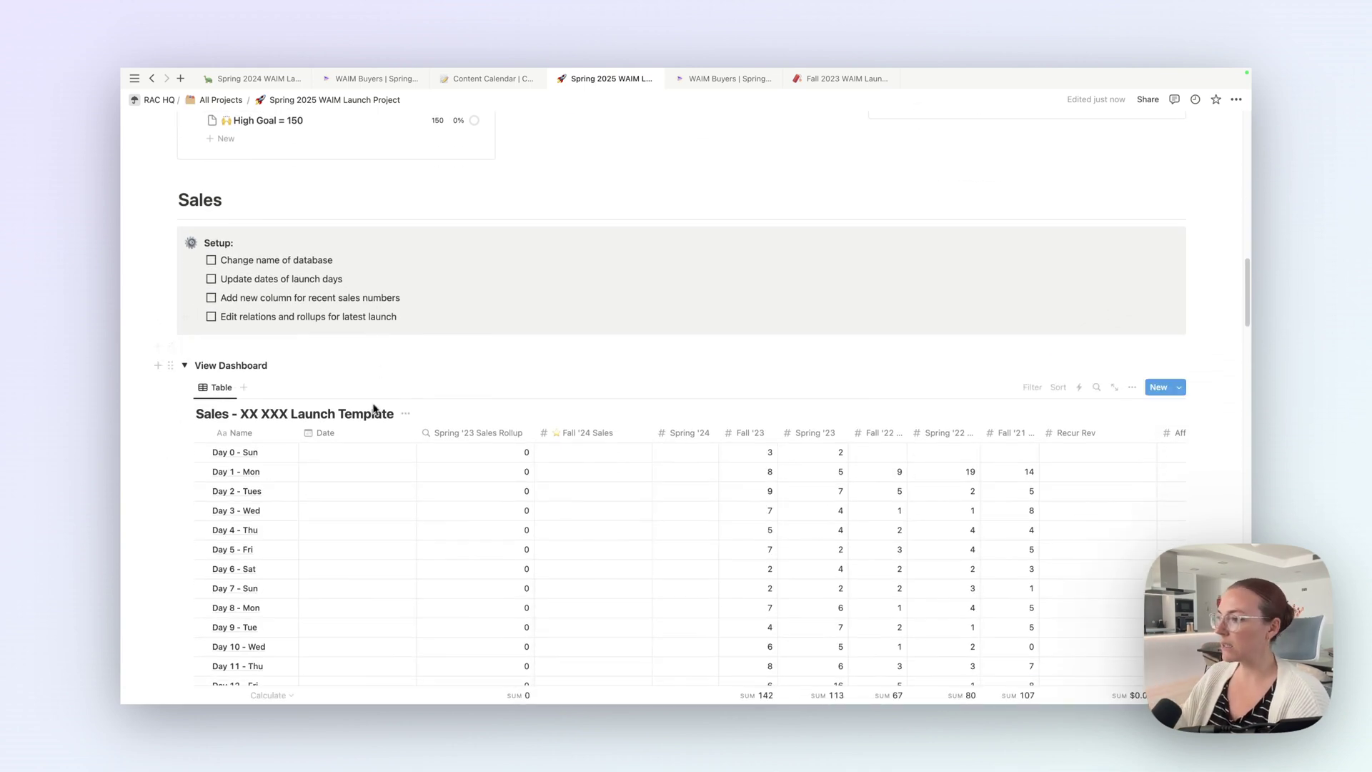
scroll(346, 453, down, 8)
scroll(337, 330, up, 5)
scroll(367, 324, up, 3)
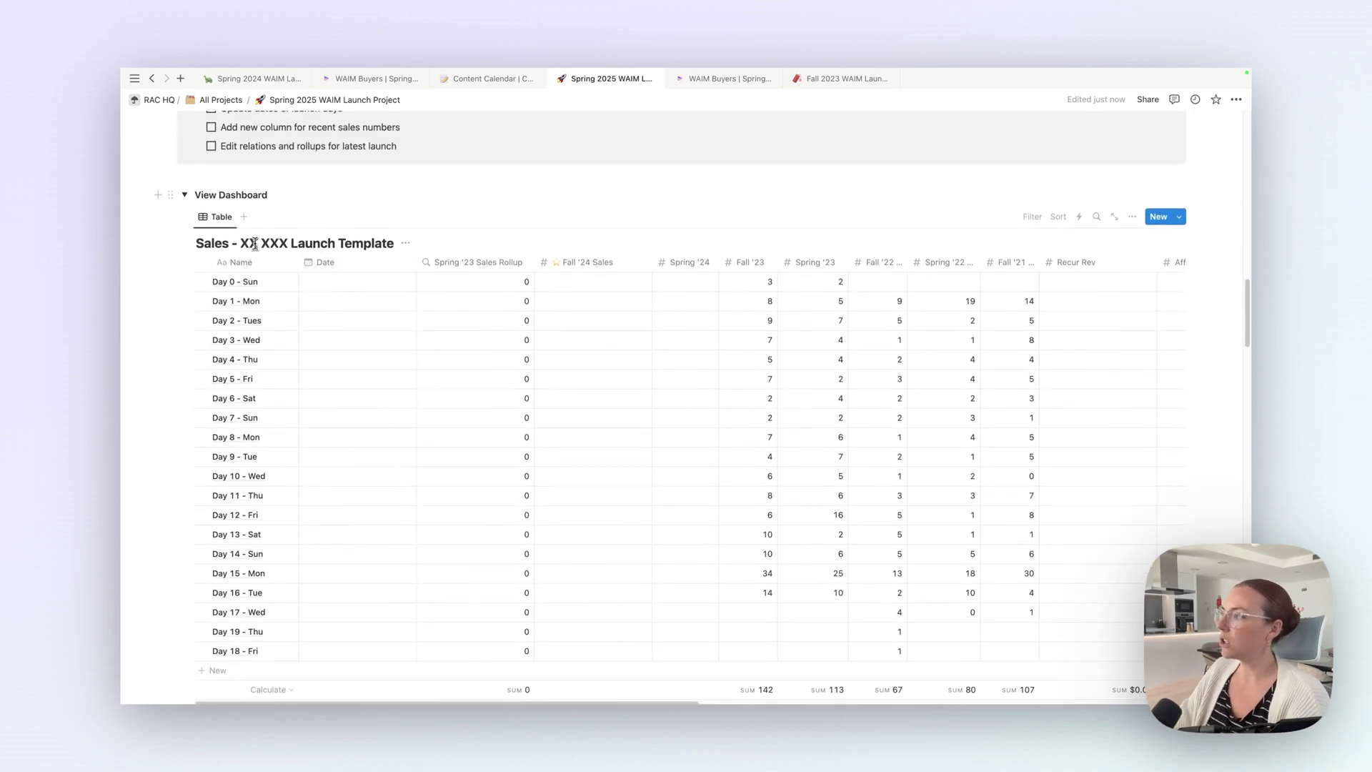
- Rename the sales database to "Sales - Spring 2025 Launch Template" and check off "Change name of database" in the Sales setup list
double_click(255, 244)
shift+click(288, 244)
text(Spring 2024)
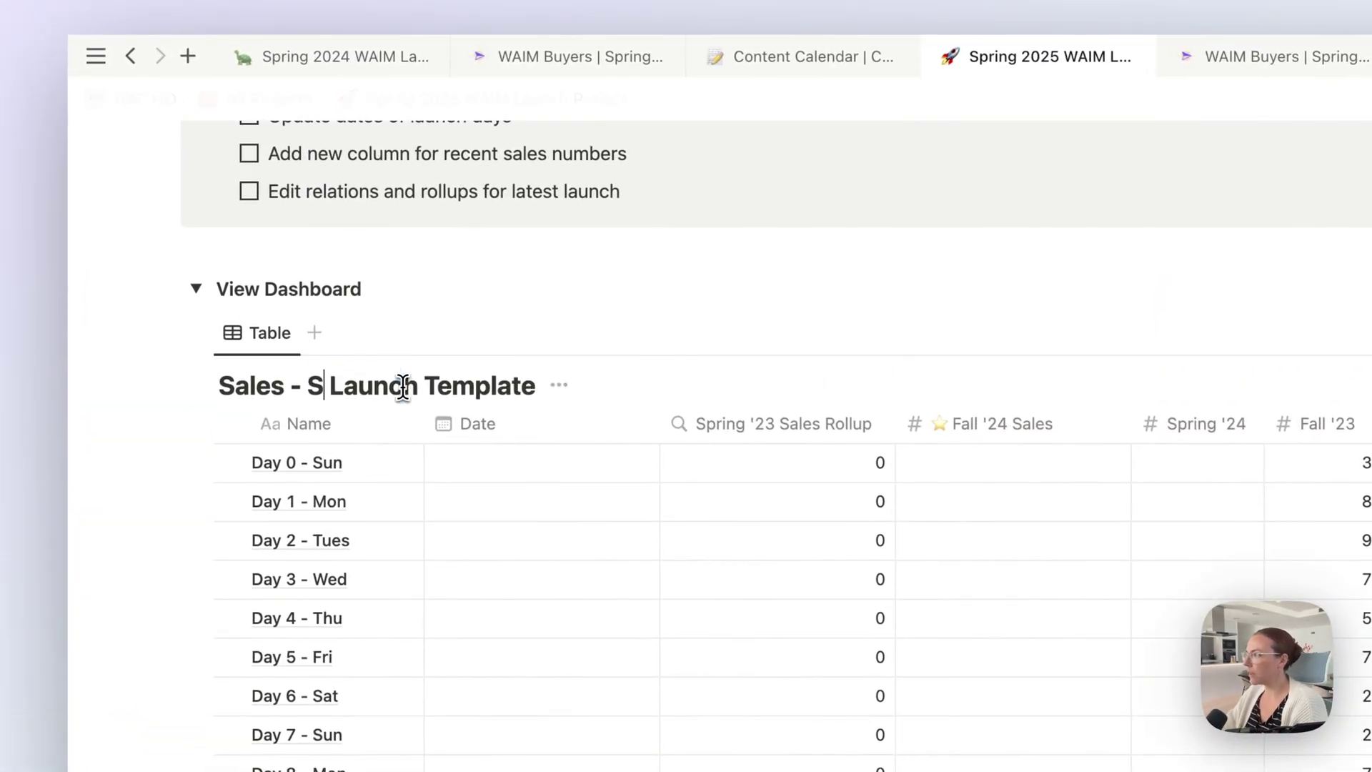
key(BackSpace)
text(5)
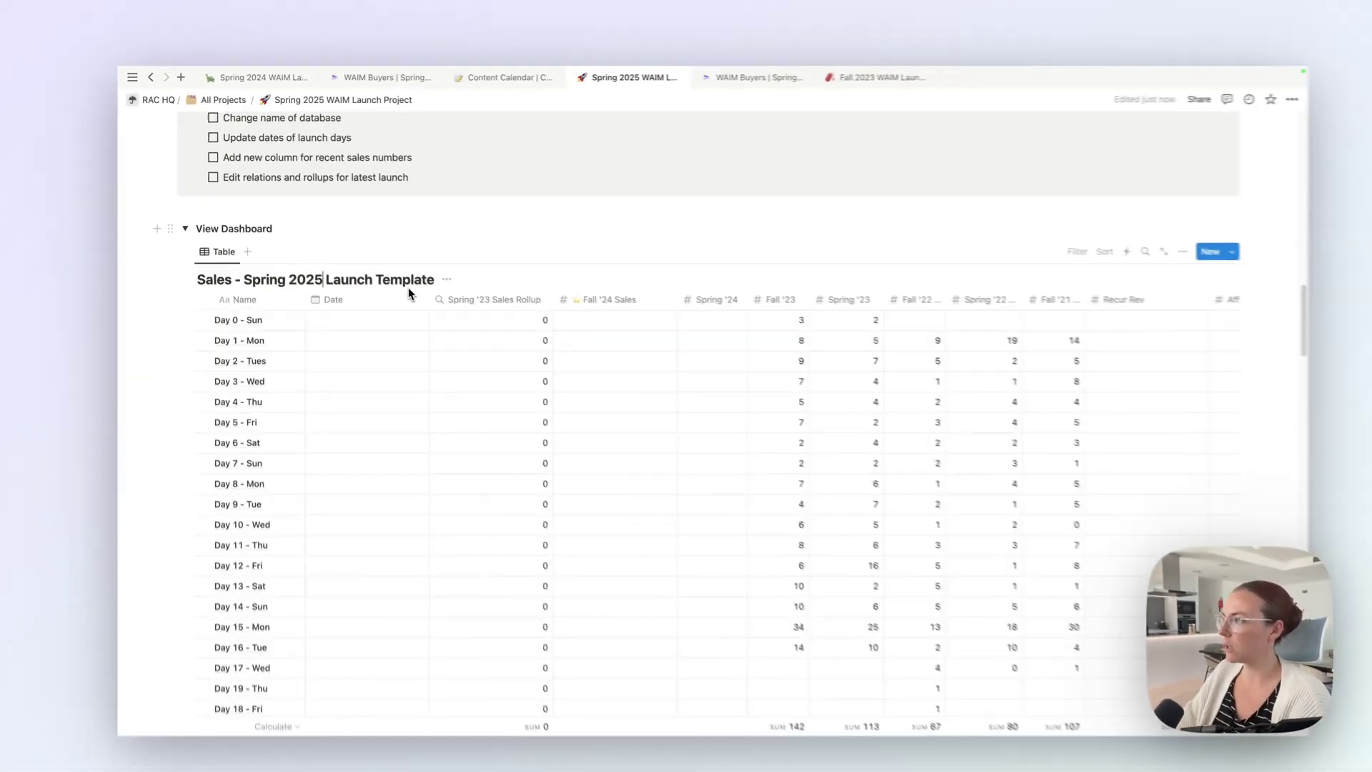
scroll(432, 269, up, 1)
click(213, 144)
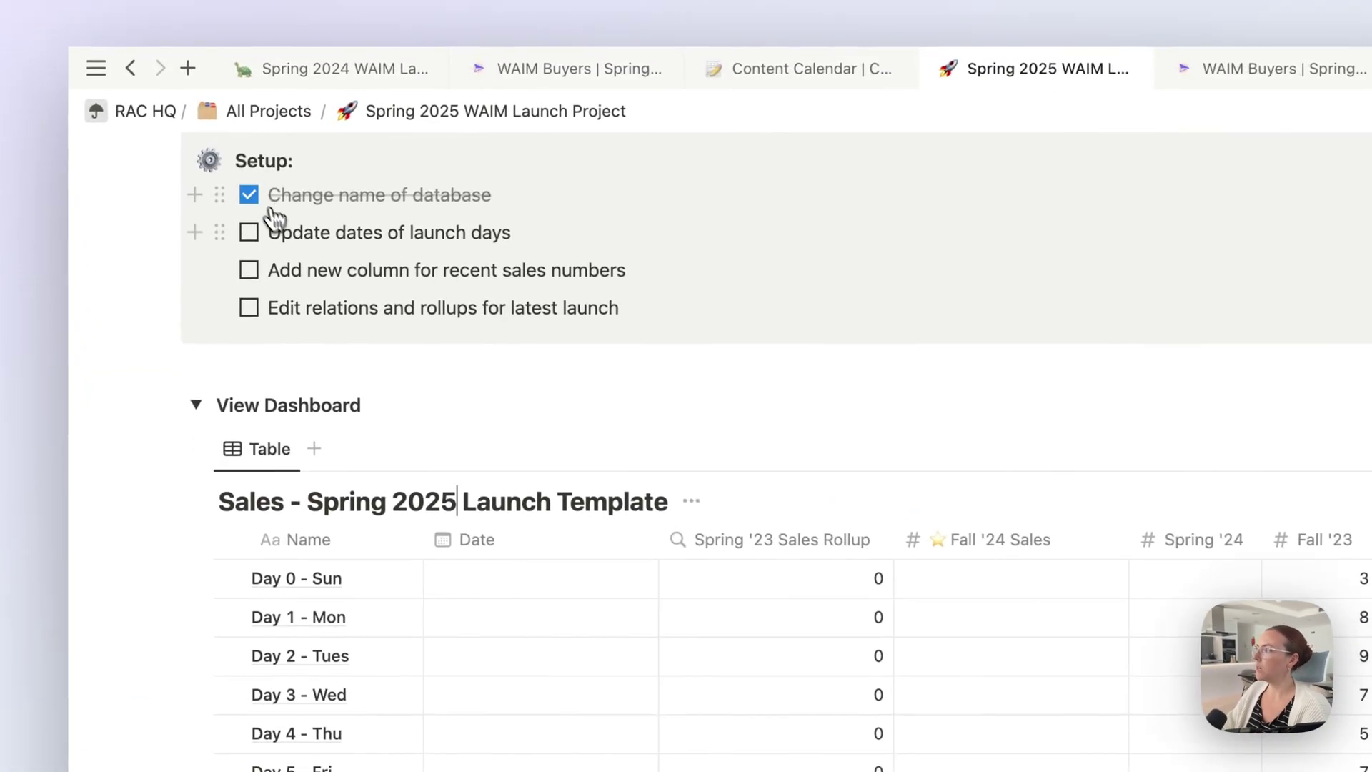
- Set the date of Day 0 - Sun to March 10, 2025 and check off "Update dates of launch days"
click(512, 594)
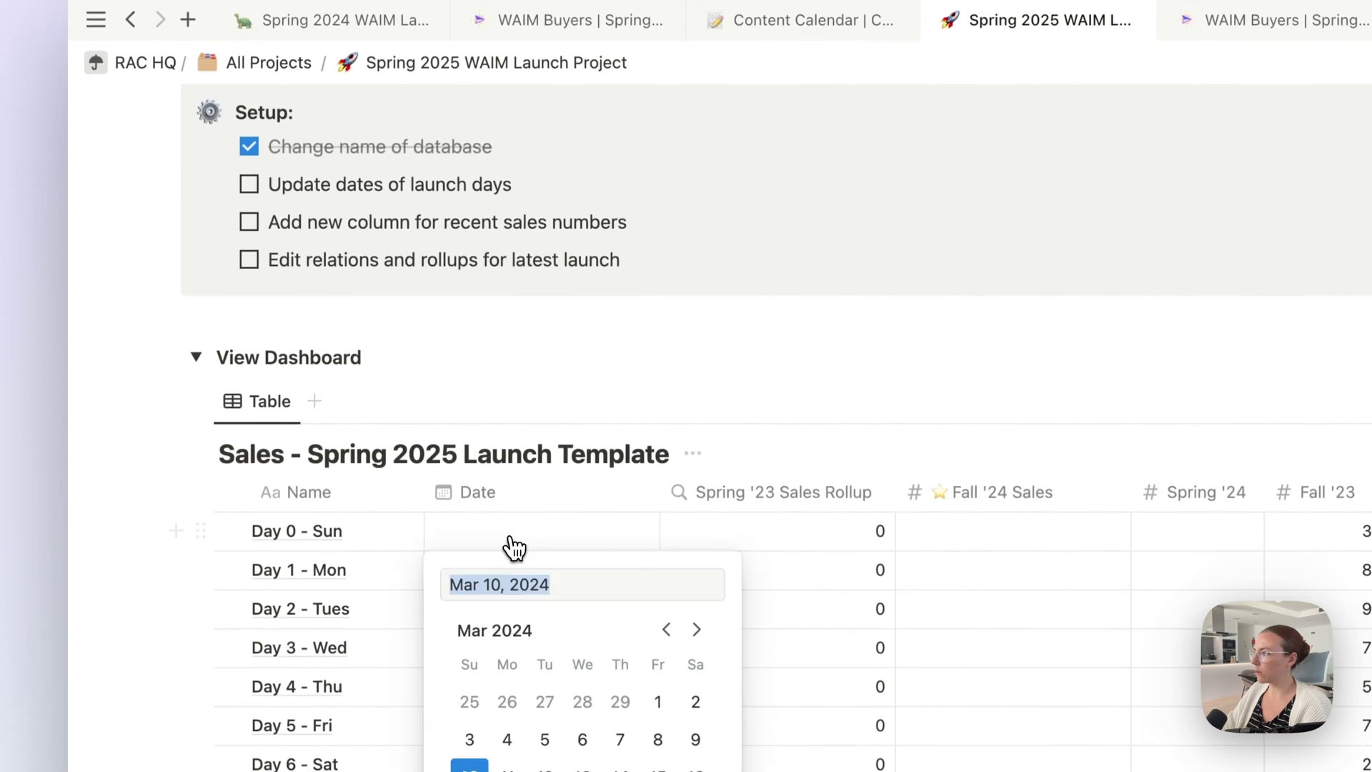
key(Right)
key(BackSpace)
text(5)
key(Return)
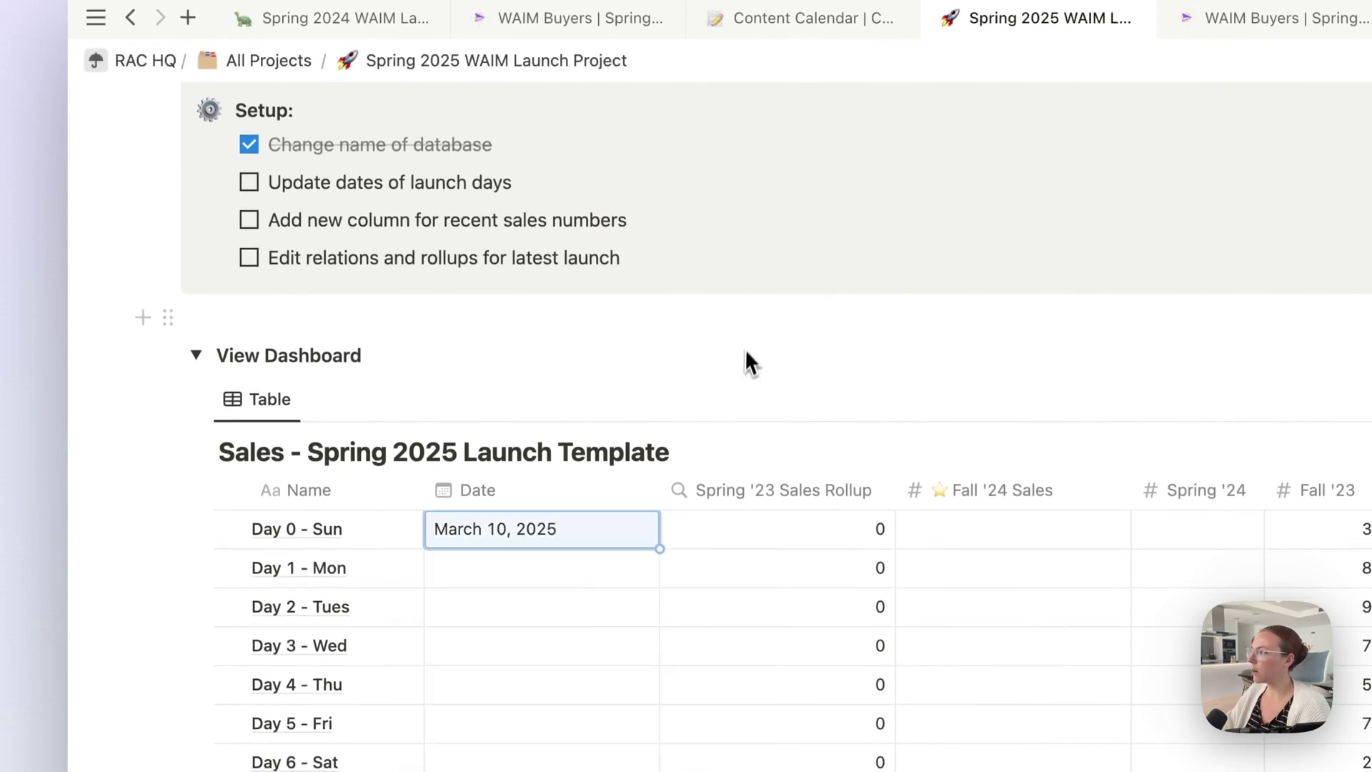
click(249, 182)
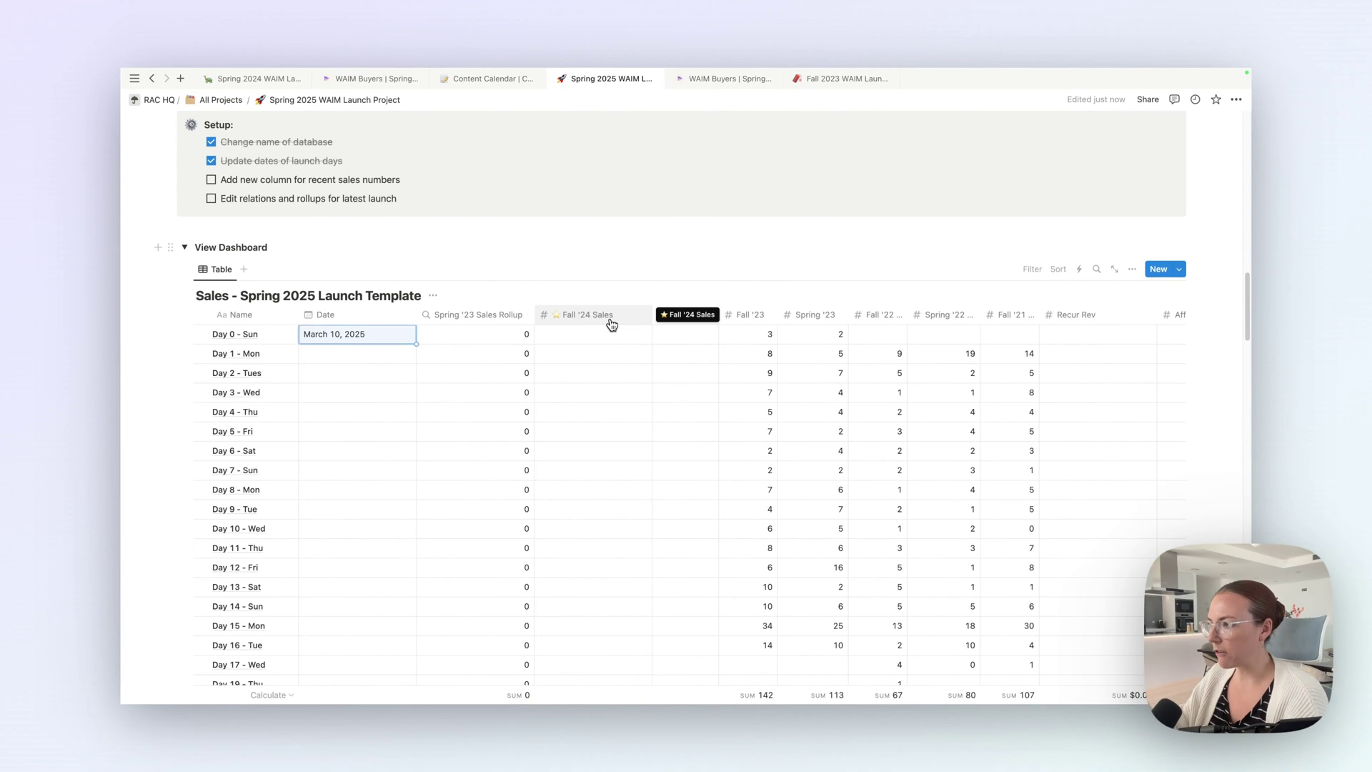
- Rename the starred Fall '24 Sales column to Spring '25 Sales and check off "Add new column for recent sales numbers"
scroll(612, 324, down, 2)
click(590, 247)
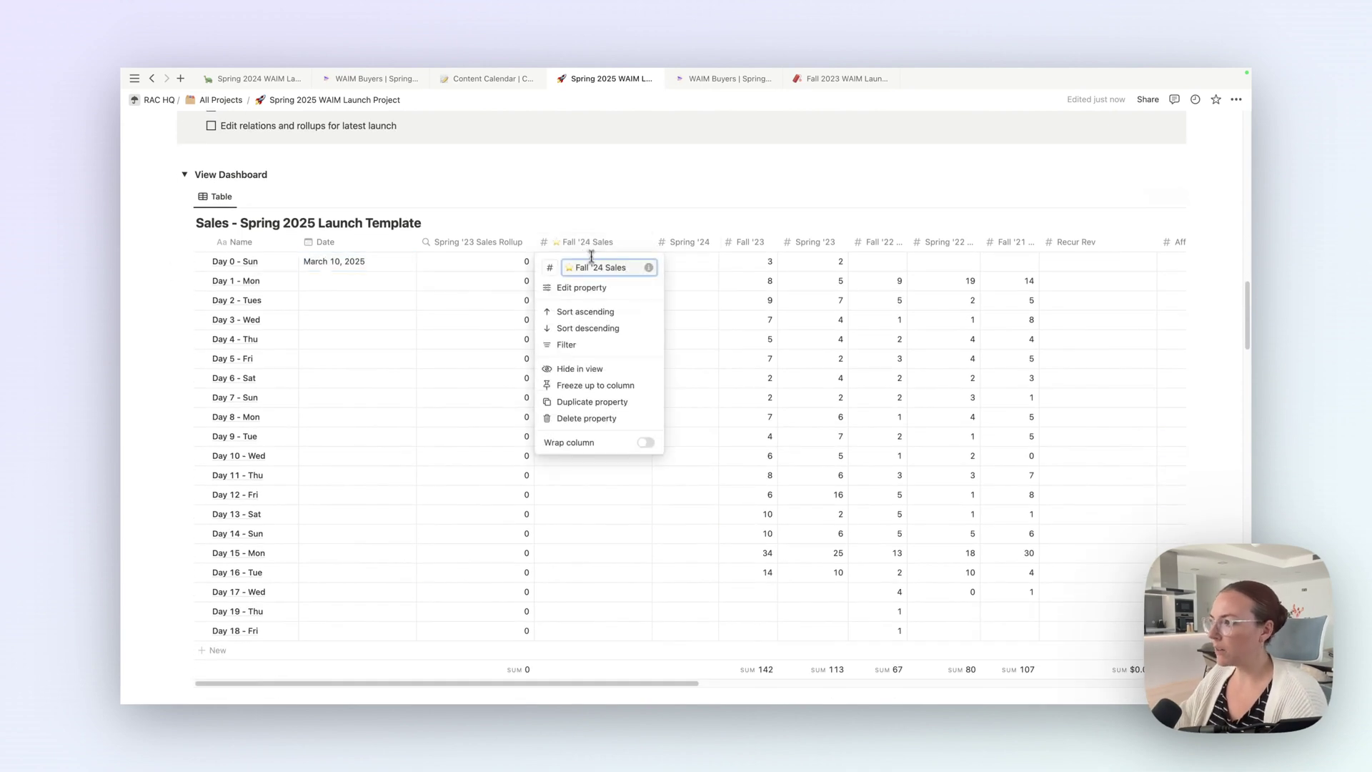
key(Left)
key(Left)
key(Left)
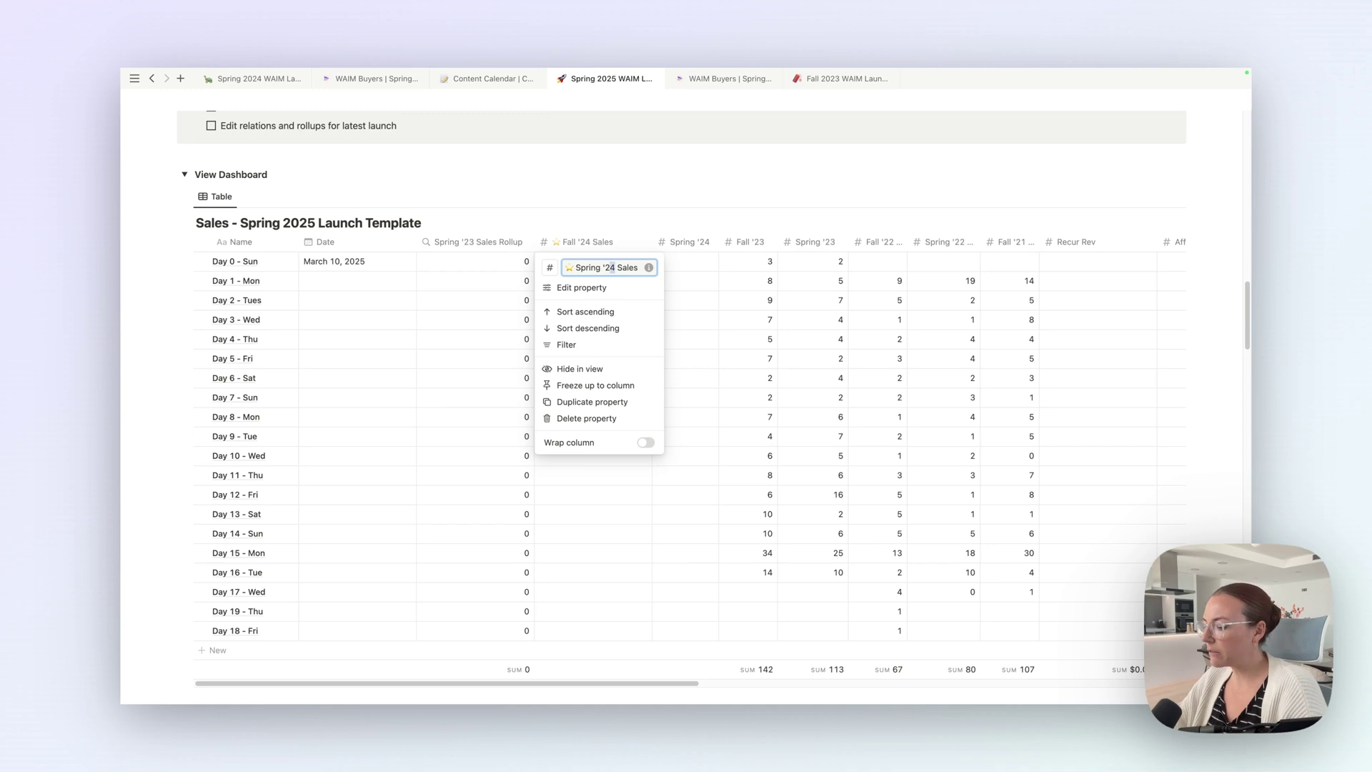
key(Return)
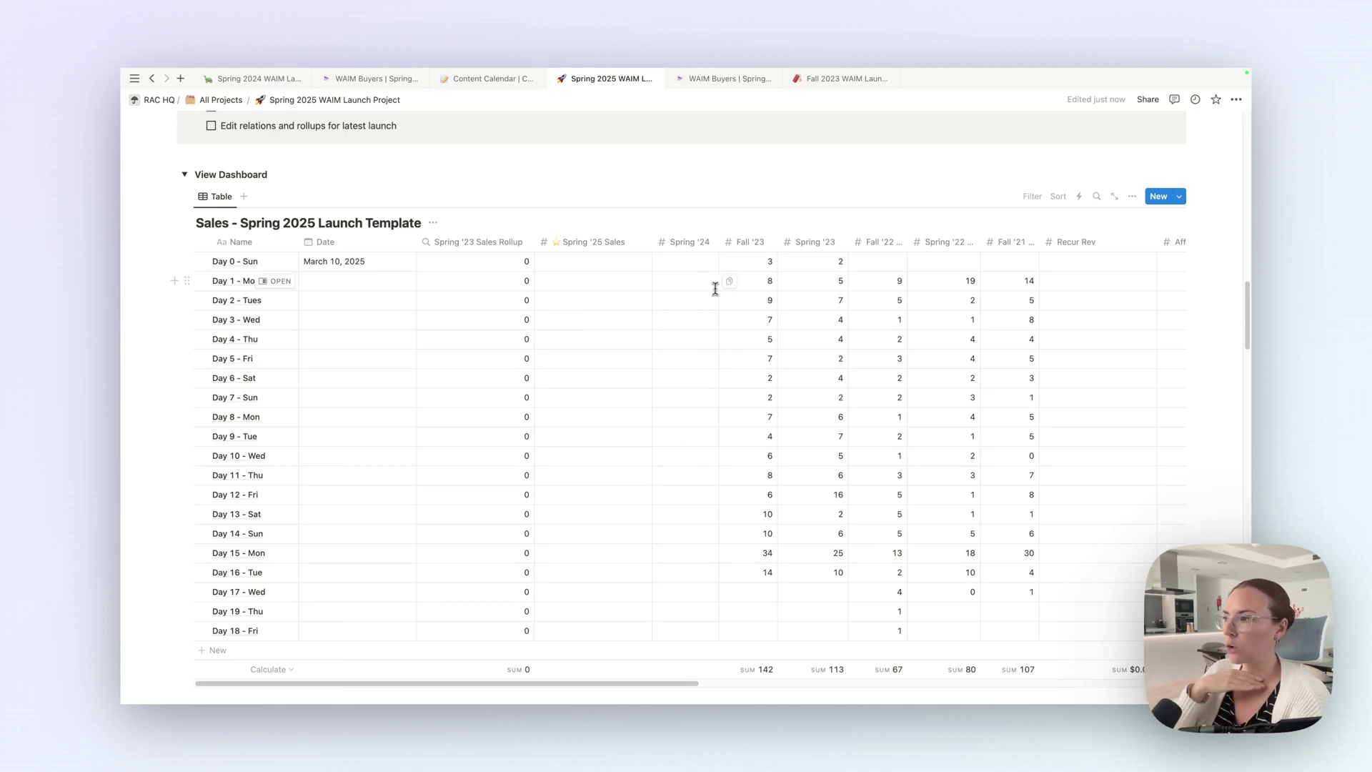
click(594, 360)
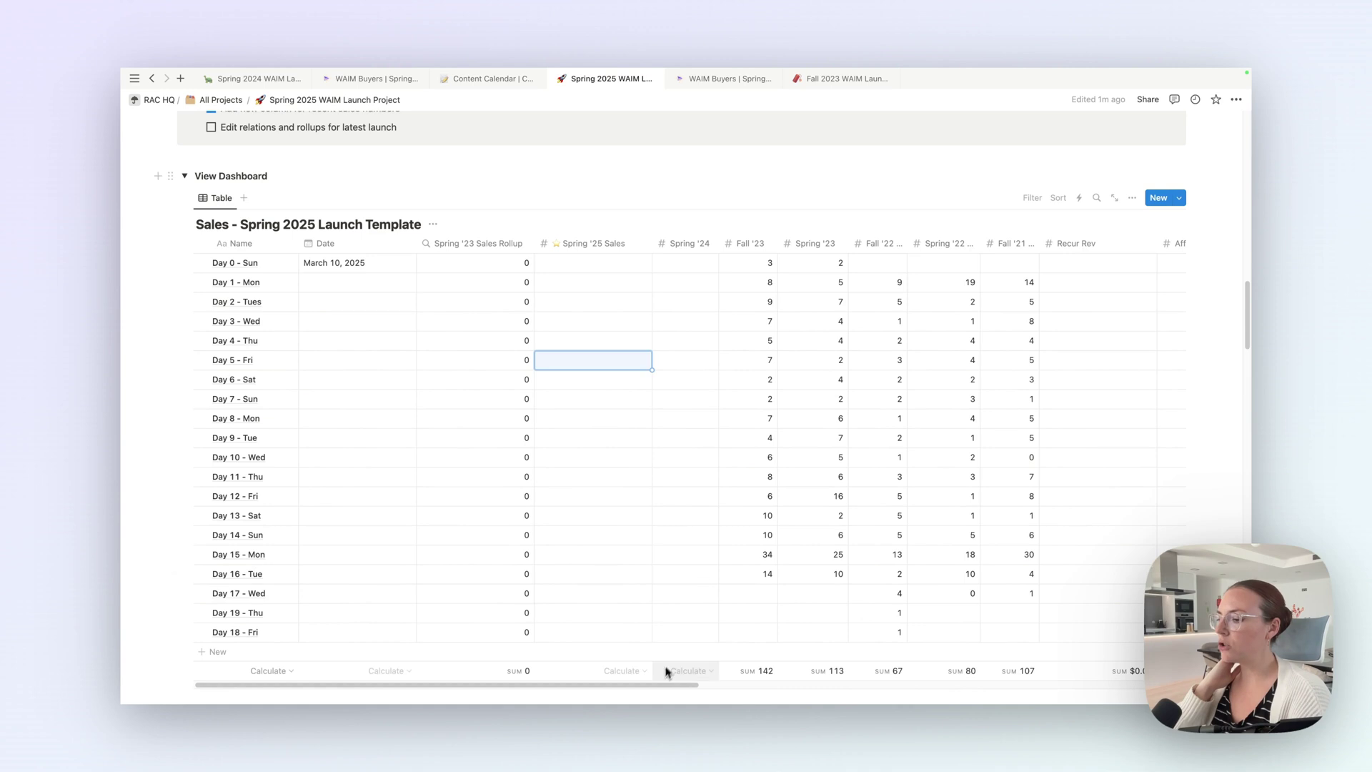
- Look over the revenue, WAIM Buyers relation and affiliate rollup columns of the sales table
drag(658, 690, 1103, 664)
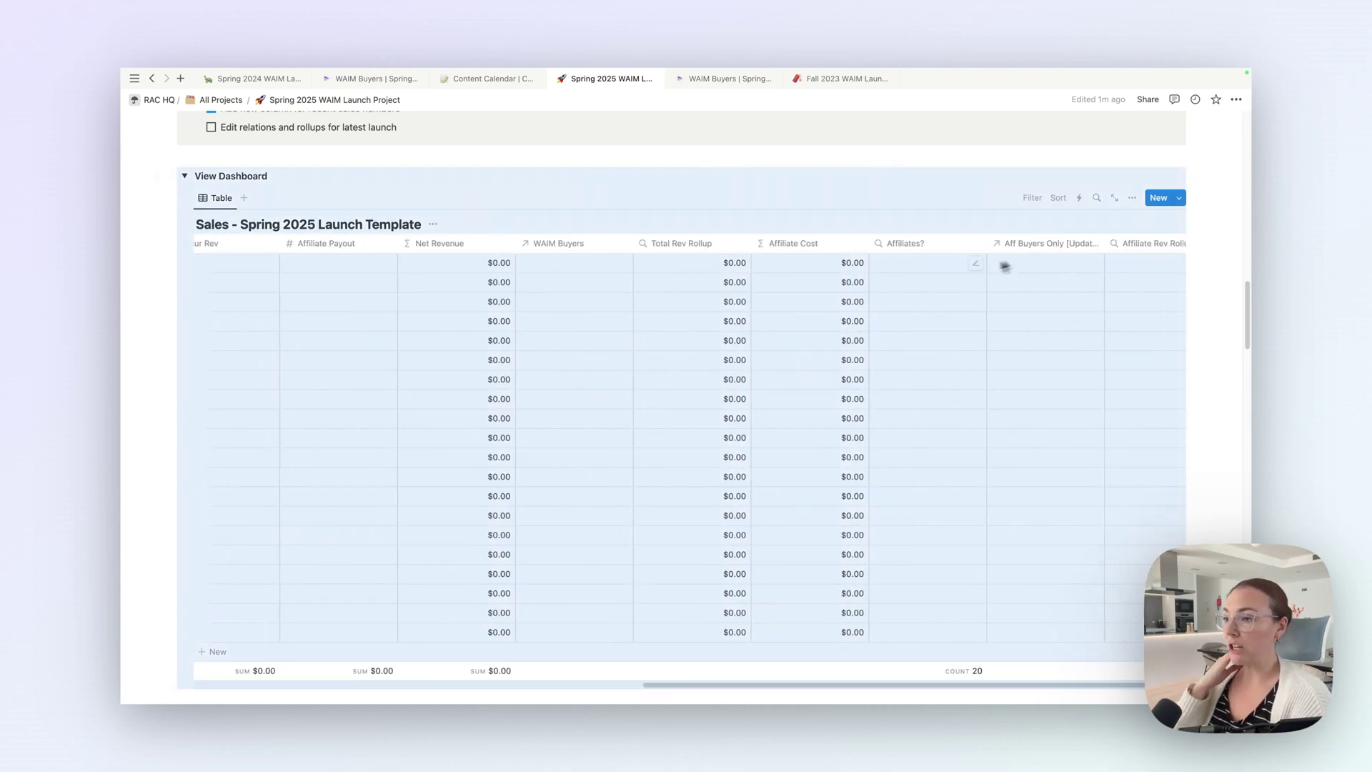
scroll(602, 340, up, 4)
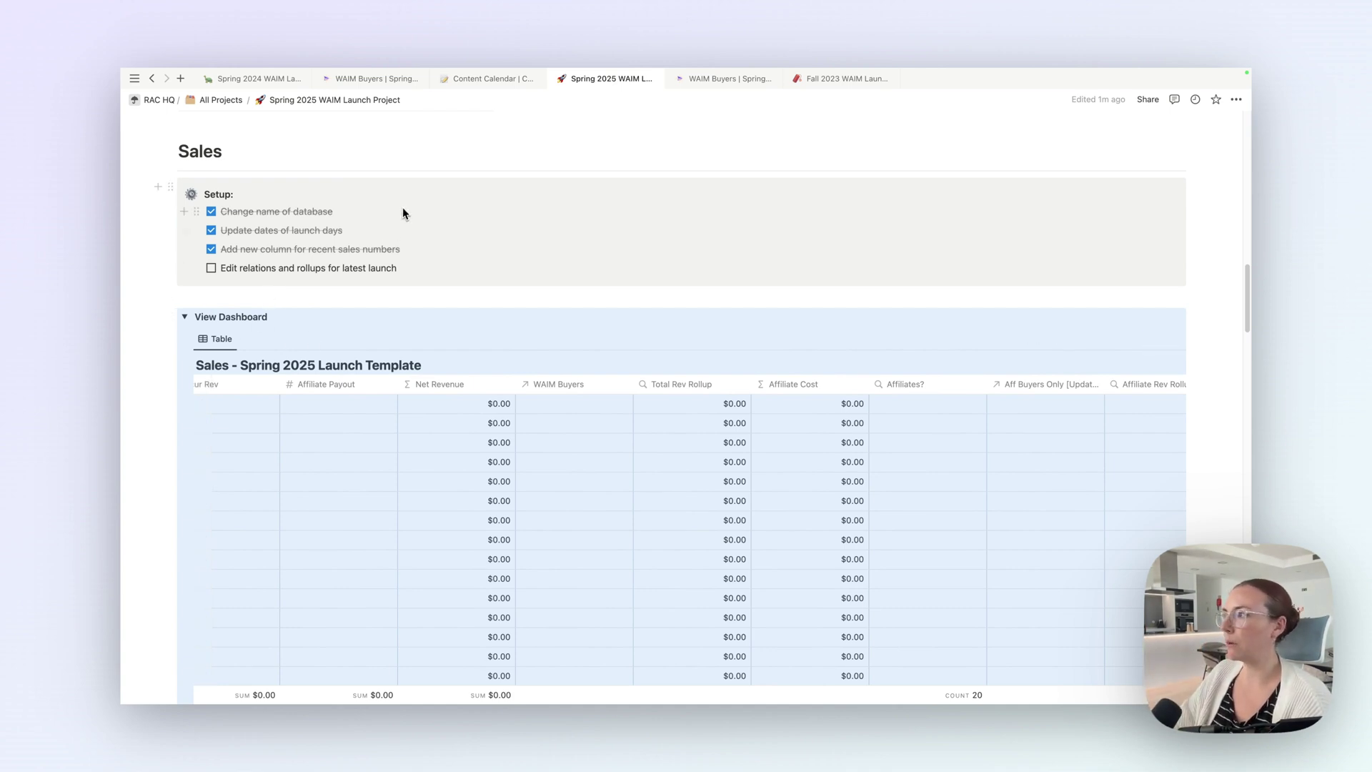
- In the WAIM Buyers database, duplicate the Spring 2024 Daily Salez view and name the copy "Spring 2025"
click(371, 88)
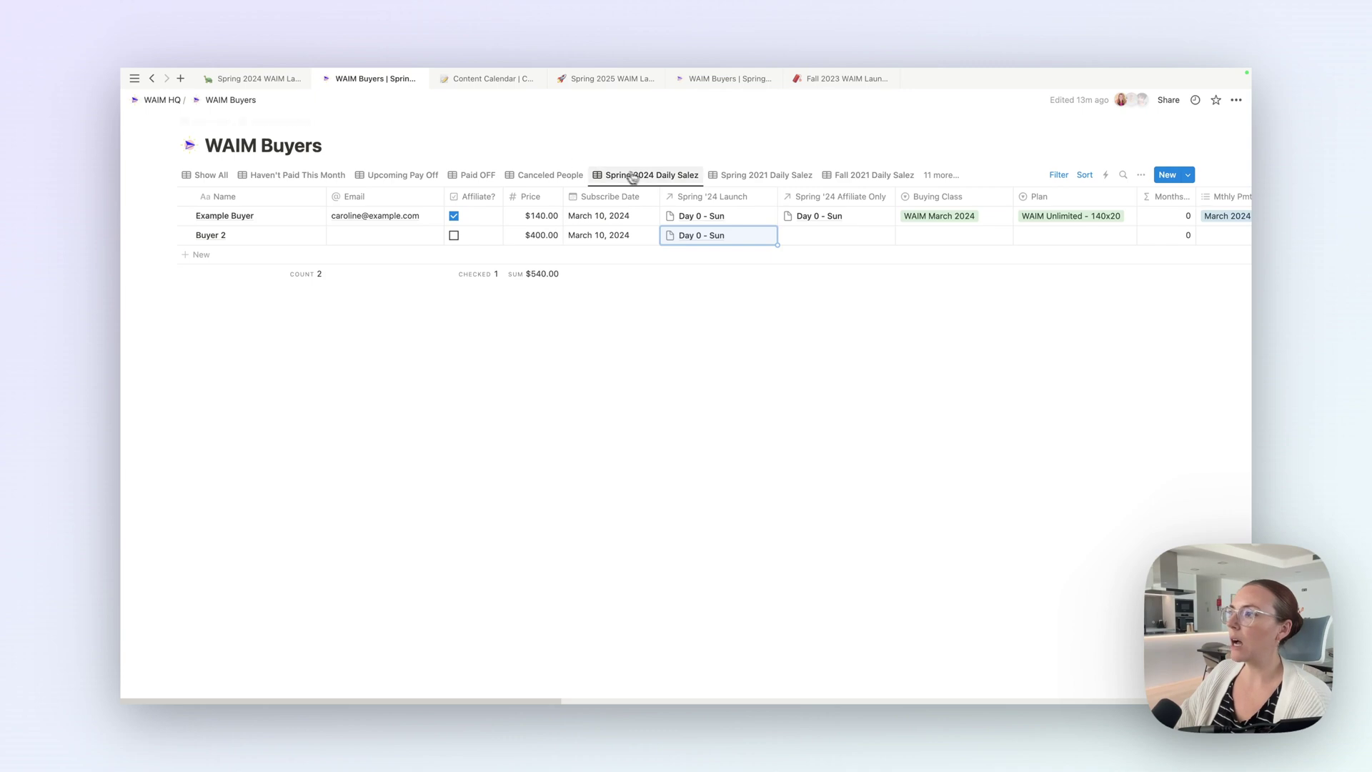
click(649, 177)
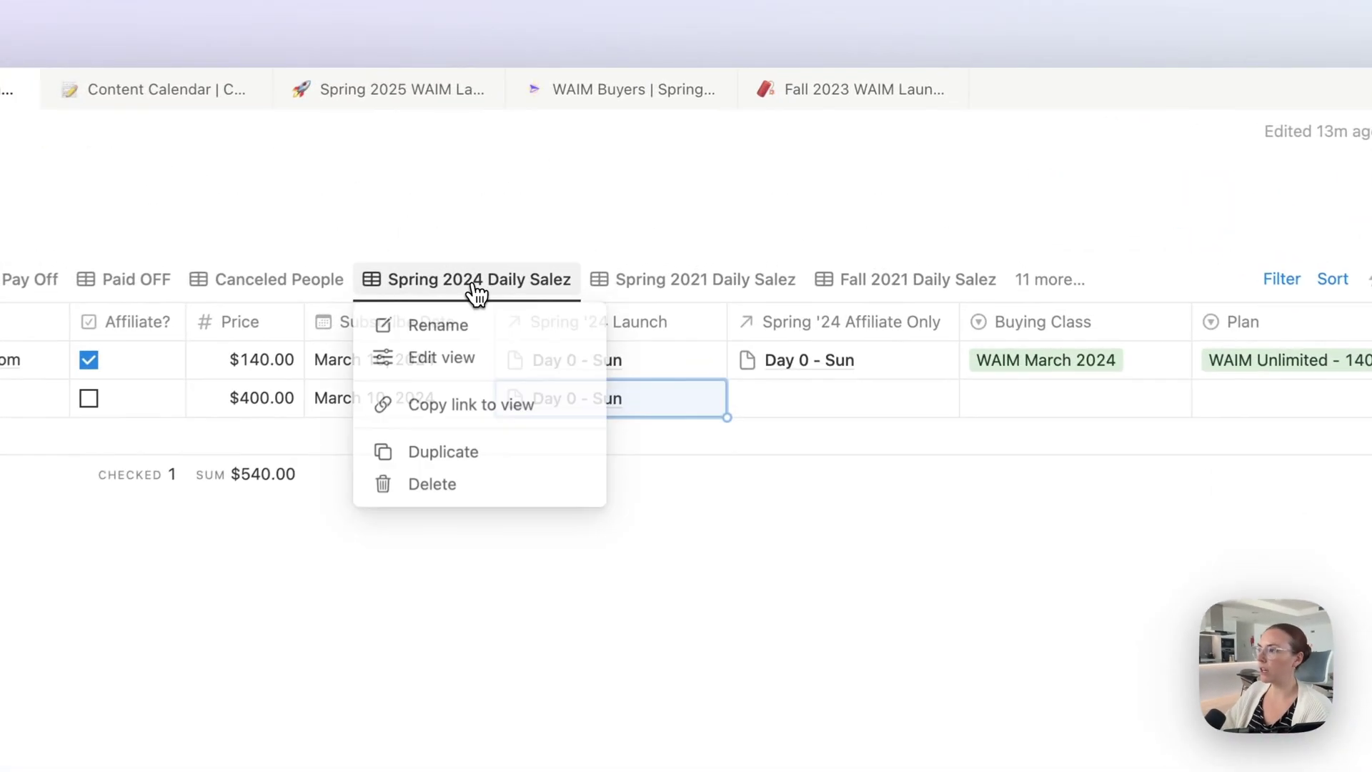
click(459, 457)
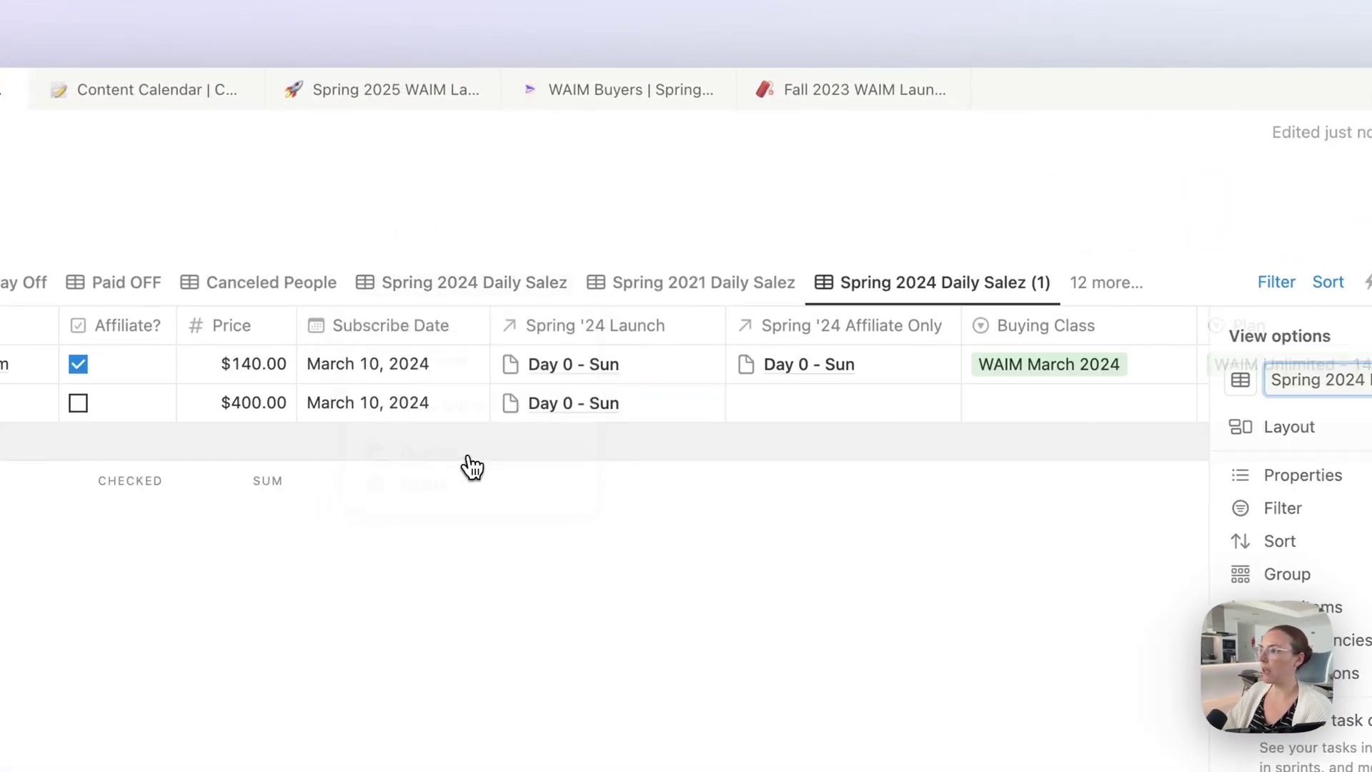
drag(1001, 369, 1205, 384)
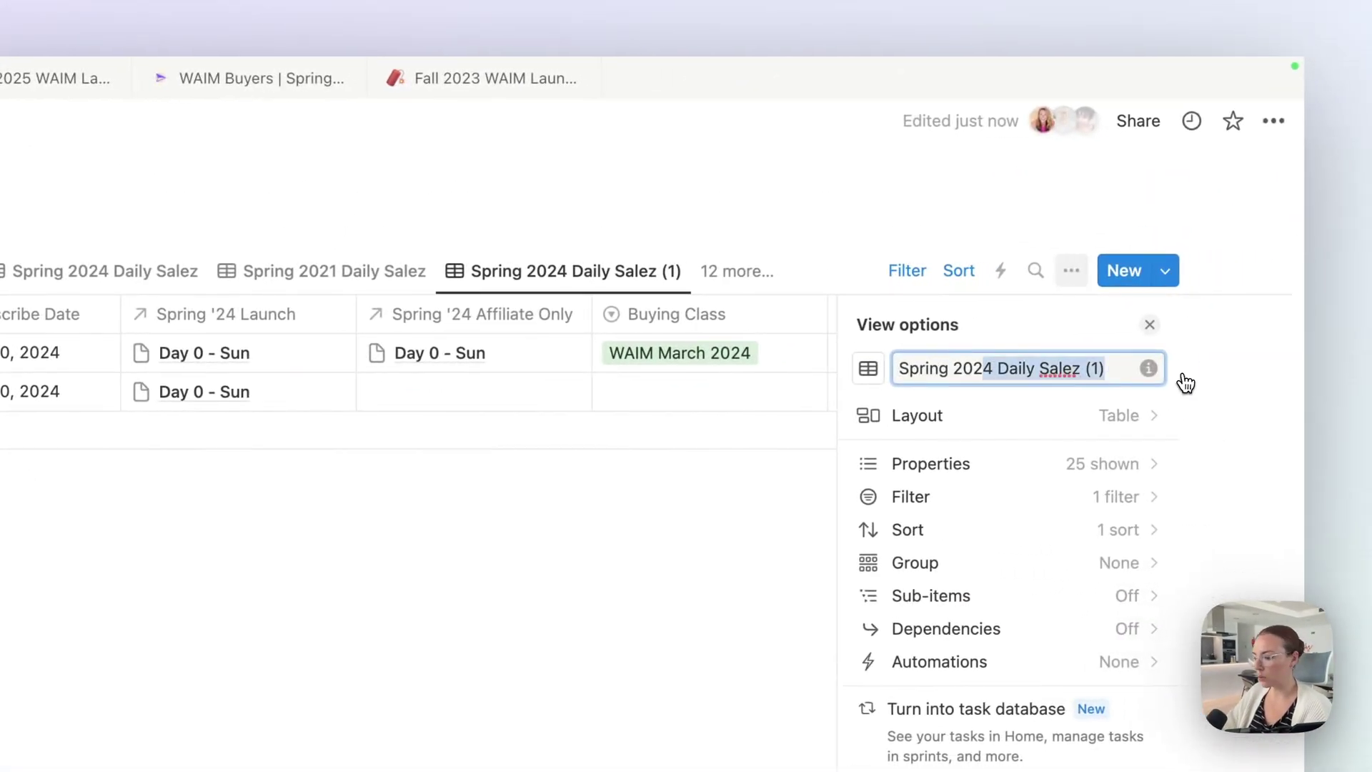
text(5)
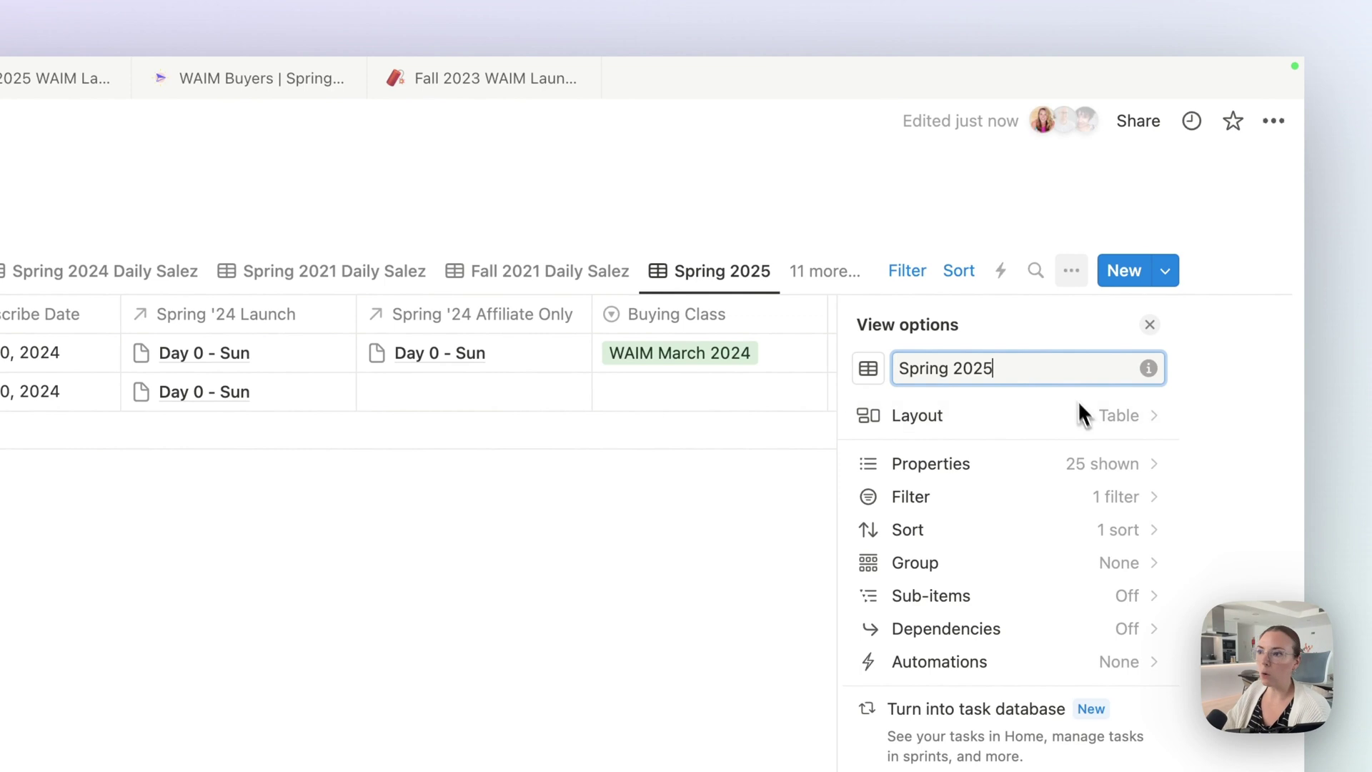
- Set the Spring 2025 view's Subscribe Date filter to on or after March 10, 2025 and before March 27, 2025, and save it for everyone
click(1027, 496)
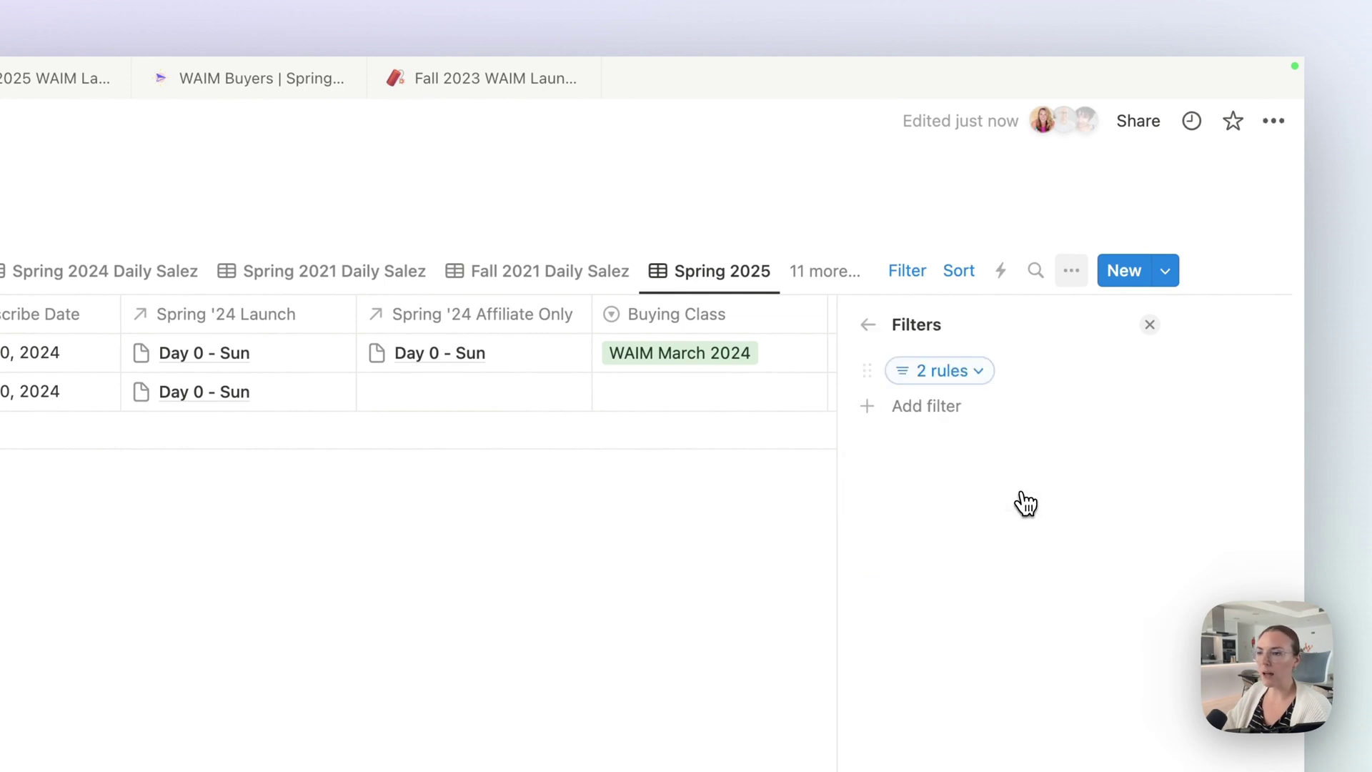
click(960, 372)
click(1133, 424)
key(BackSpace)
text(5)
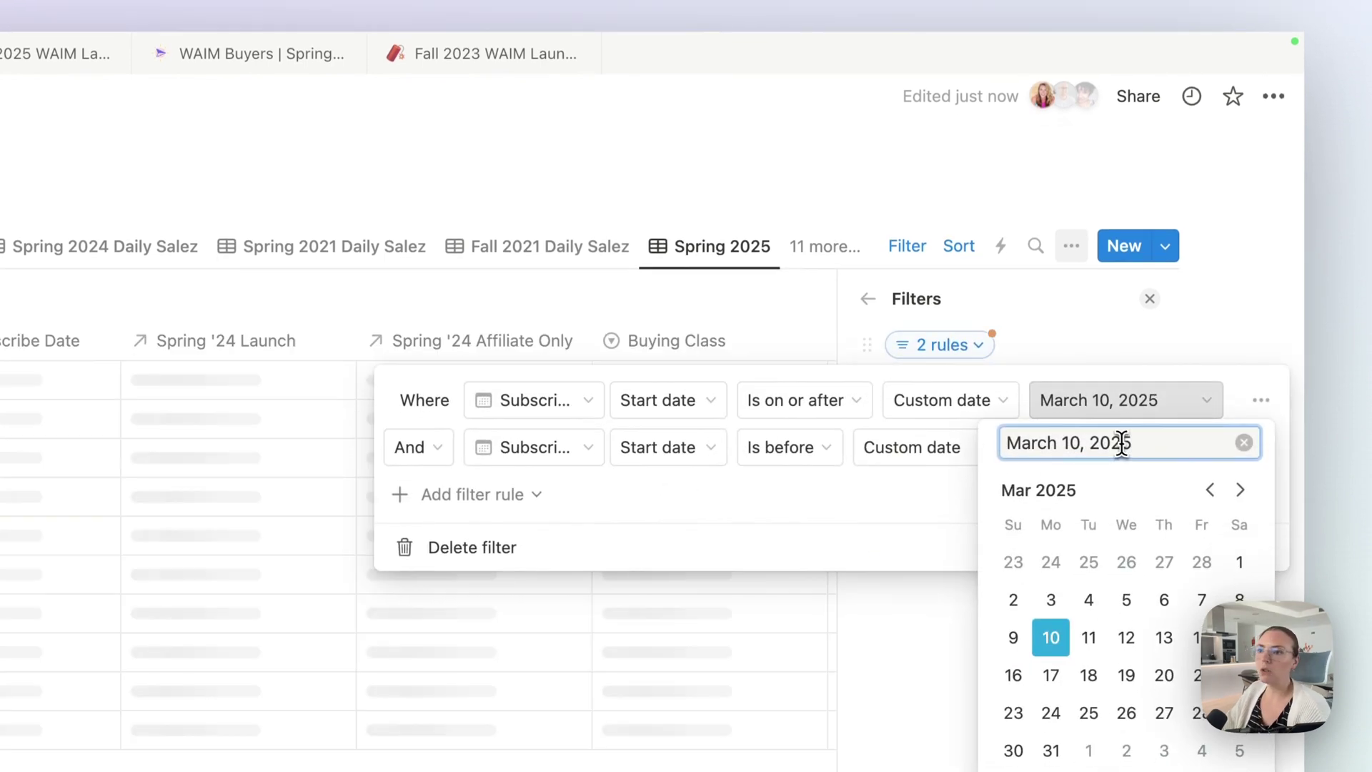
click(1099, 409)
click(1112, 444)
key(BackSpace)
text(5)
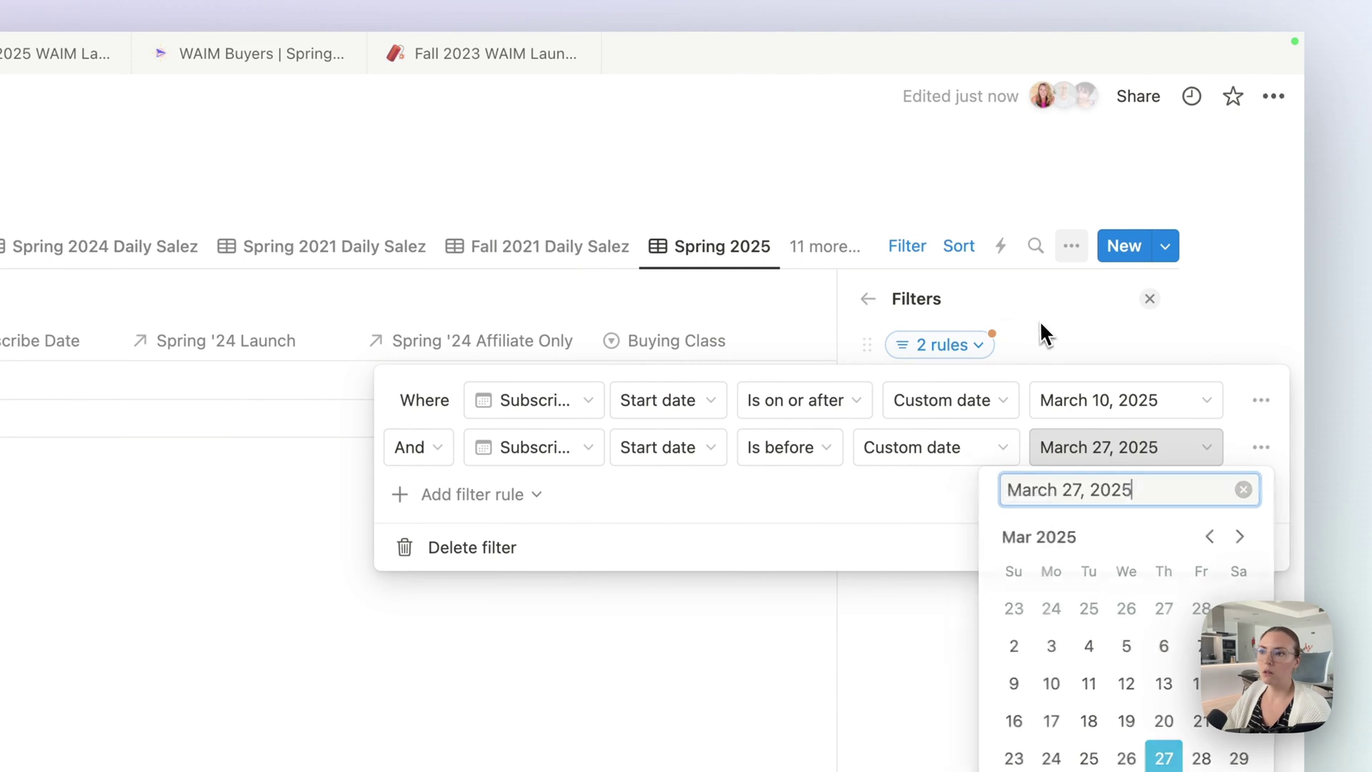
click(1044, 334)
click(976, 342)
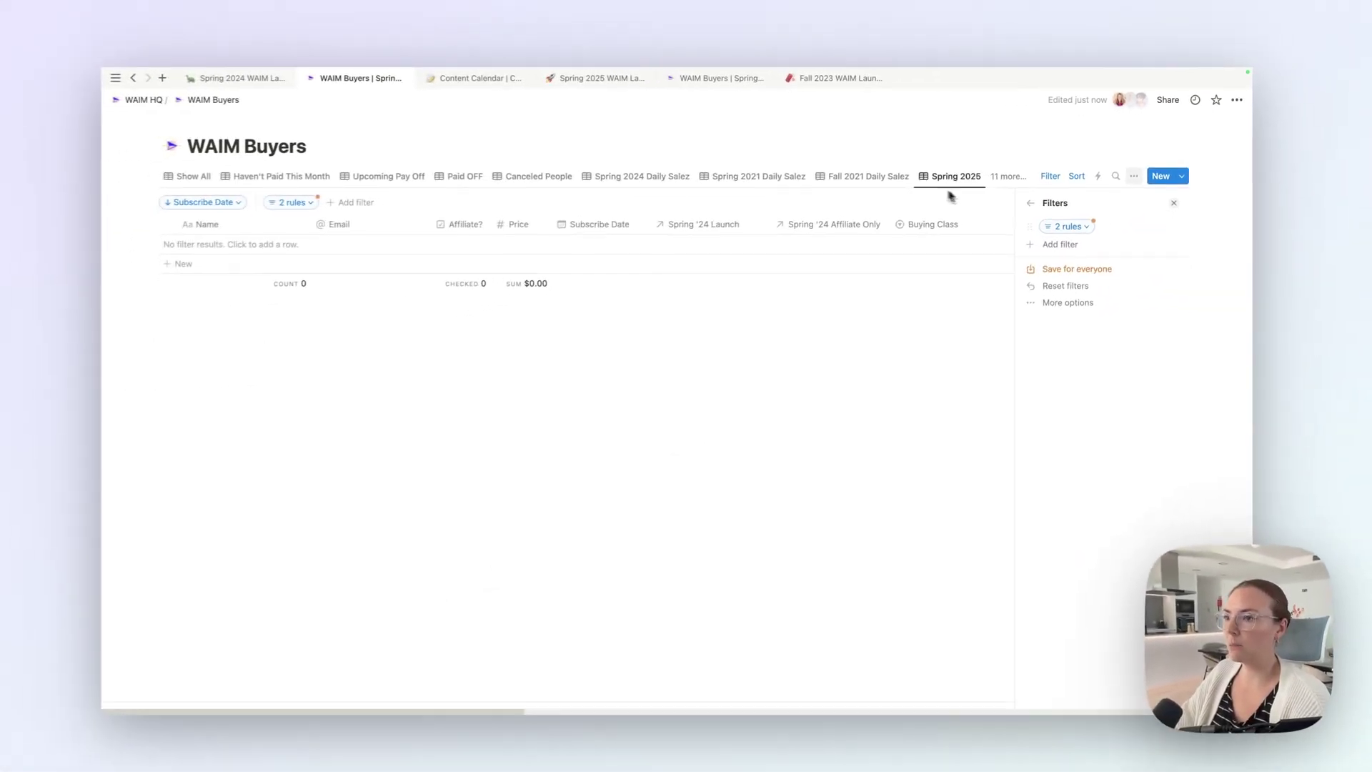
click(942, 435)
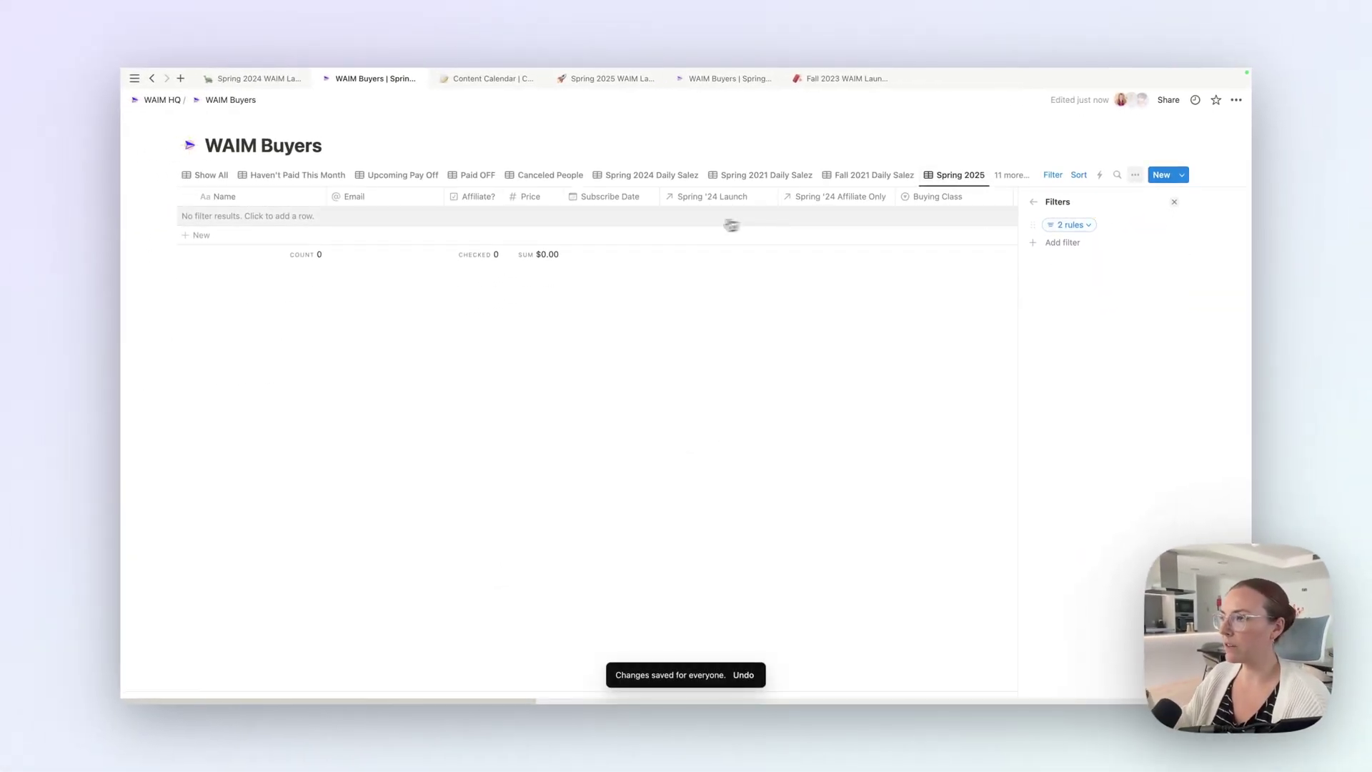
- Look over the Spring 2024 Launch Sales Emails table in the Marketing section of the Spring 2024 WAIM Launch project
click(260, 82)
scroll(673, 447, down, 15)
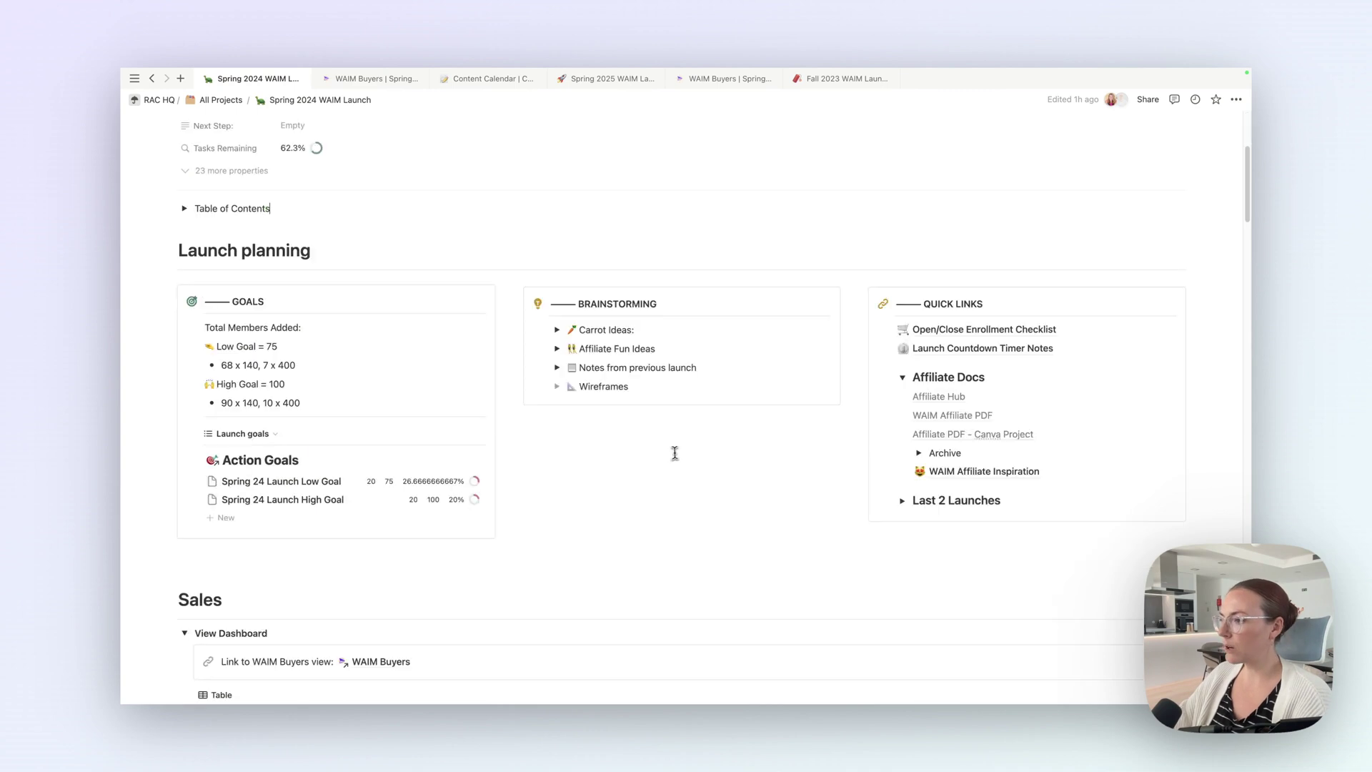
scroll(303, 408, down, 10)
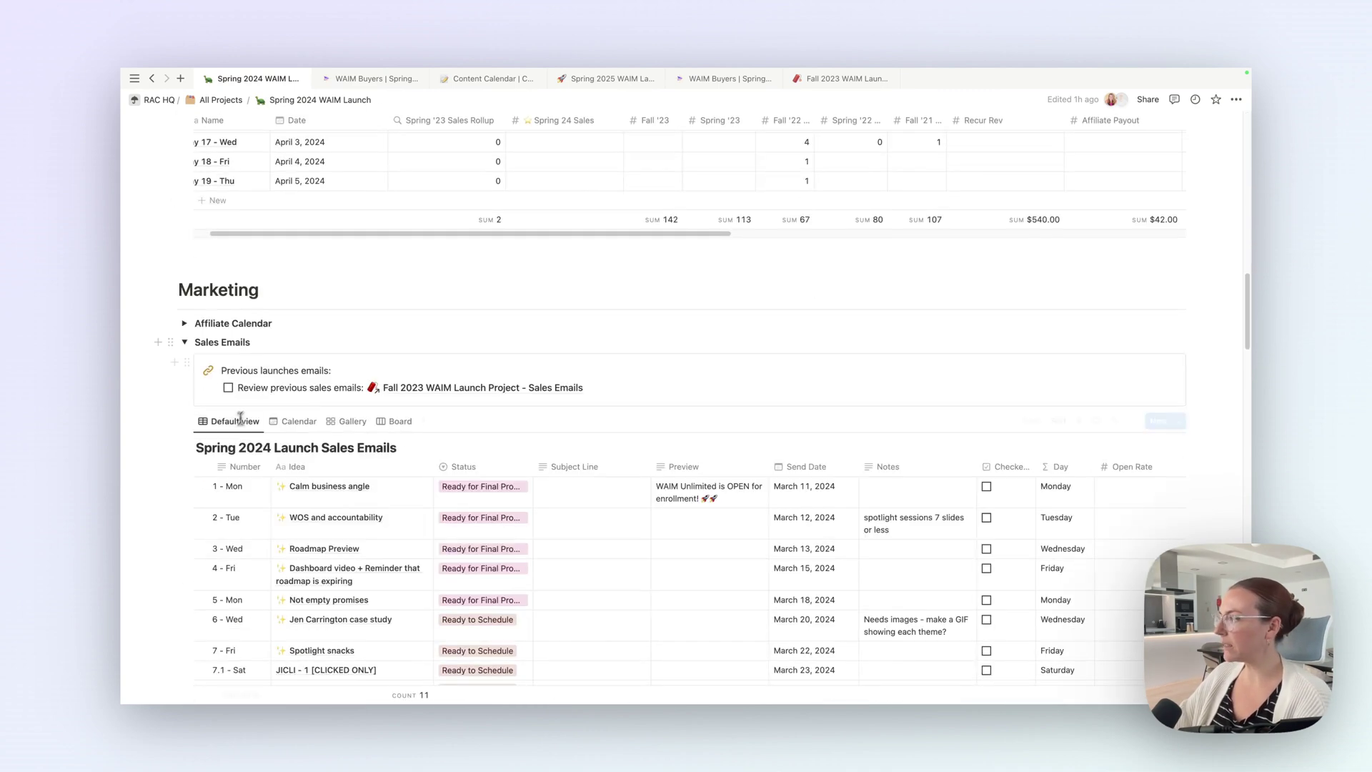
scroll(355, 341, down, 3)
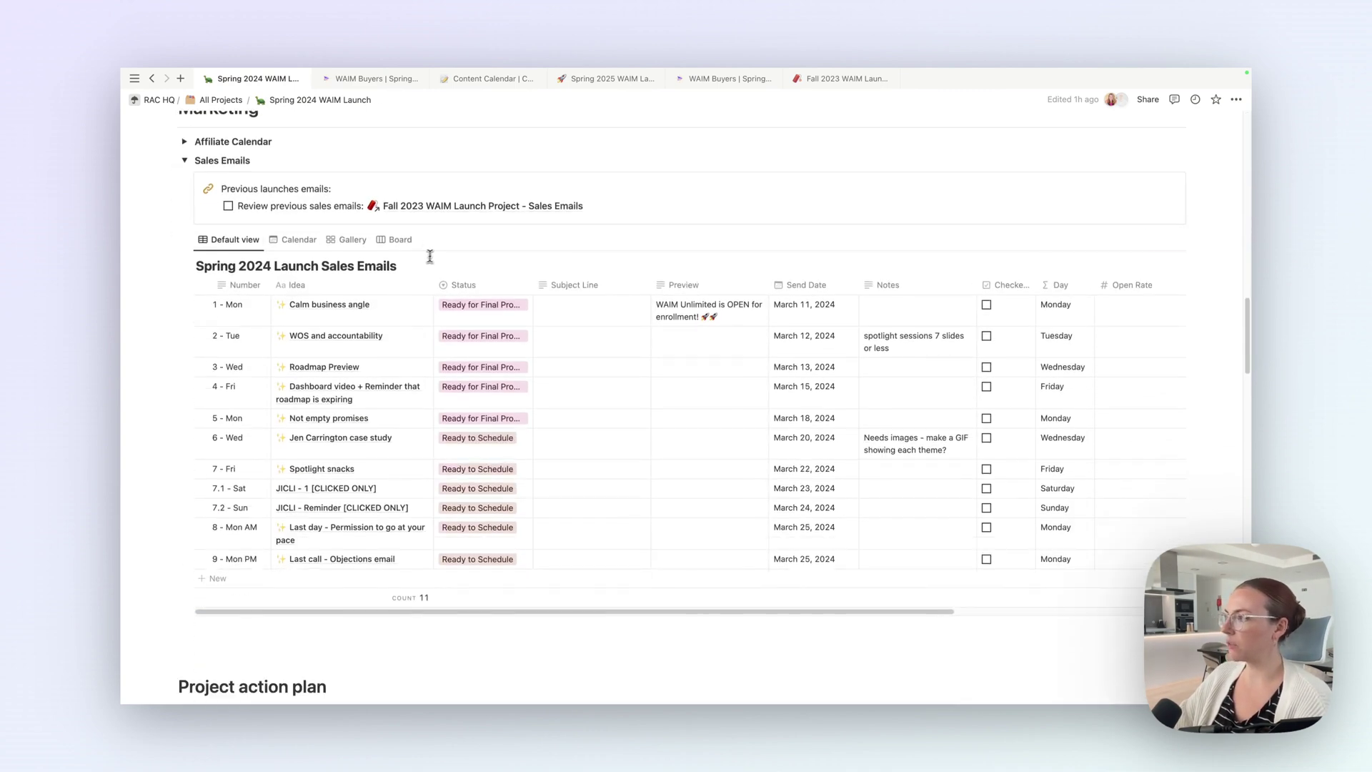
- Return to the Spring 2025 WAIM Launch Project and collapse the View Dashboard section under Sales
click(583, 80)
scroll(358, 315, down, 1)
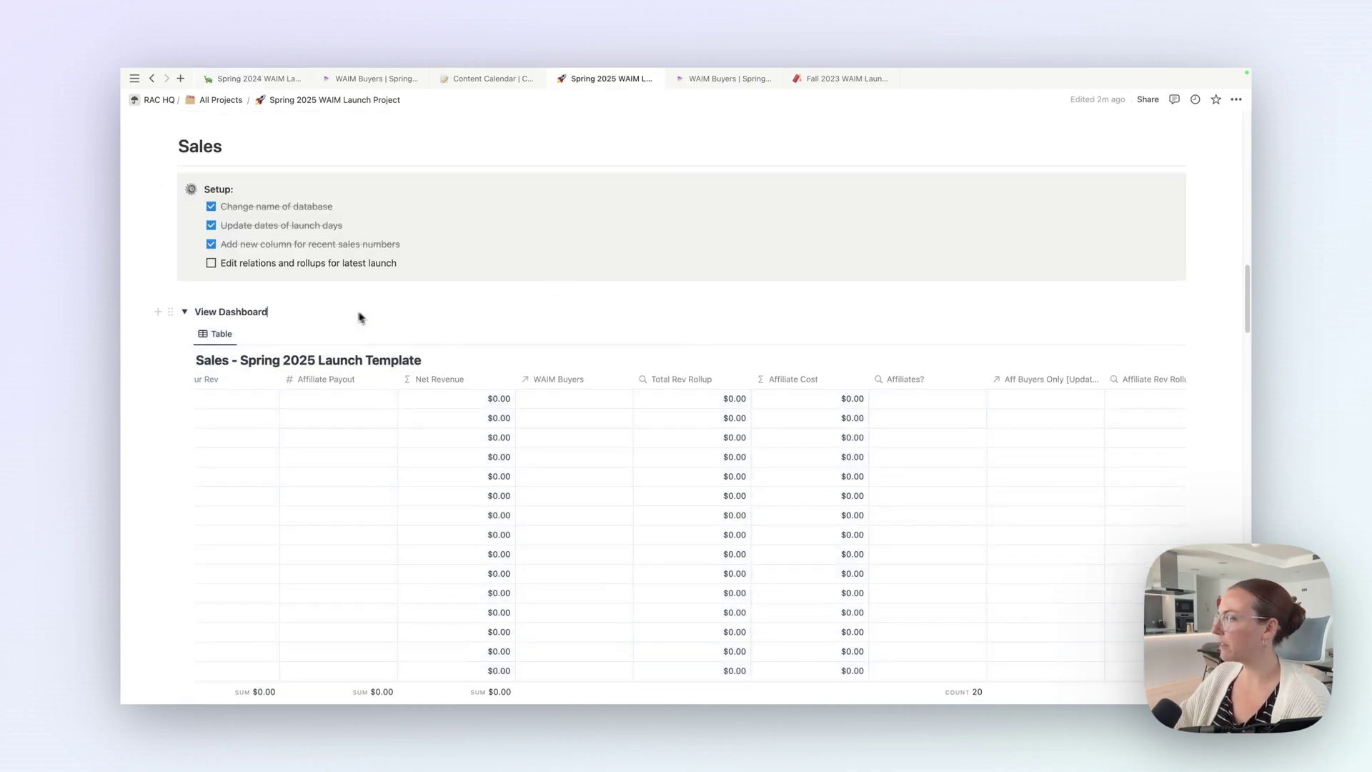
click(183, 293)
- Expand the Affiliate Calendar under Marketing, browse the content calendar forward to April 2025, and collapse the section again
scroll(549, 314, down, 5)
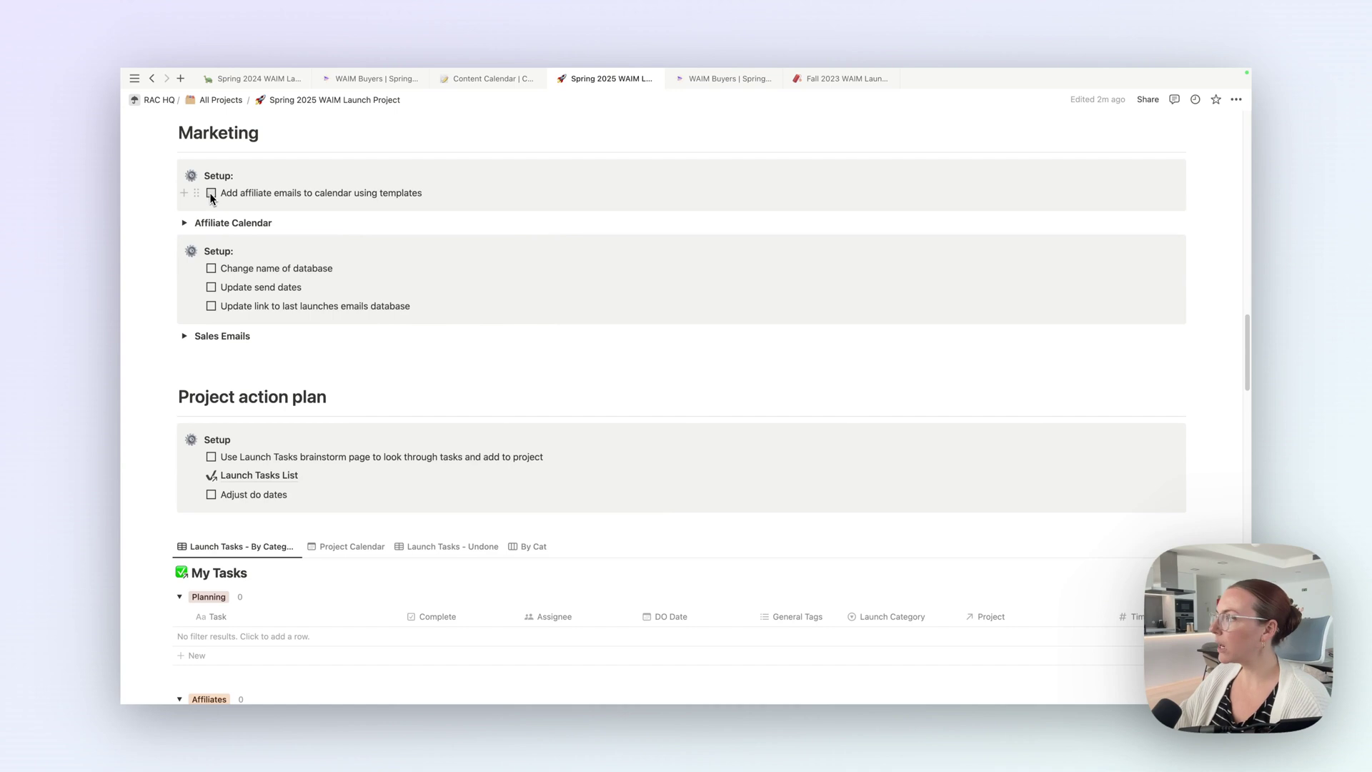
click(185, 222)
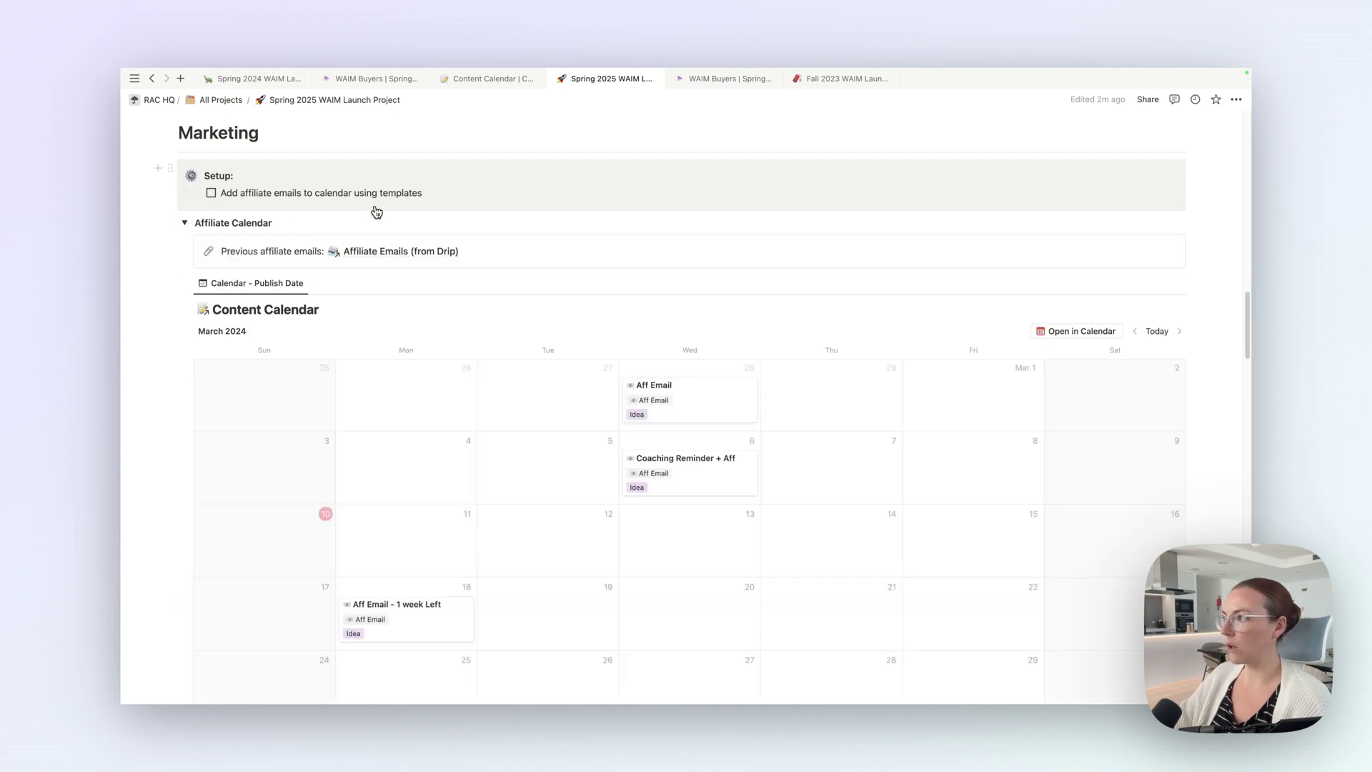
mouse_move(390, 256)
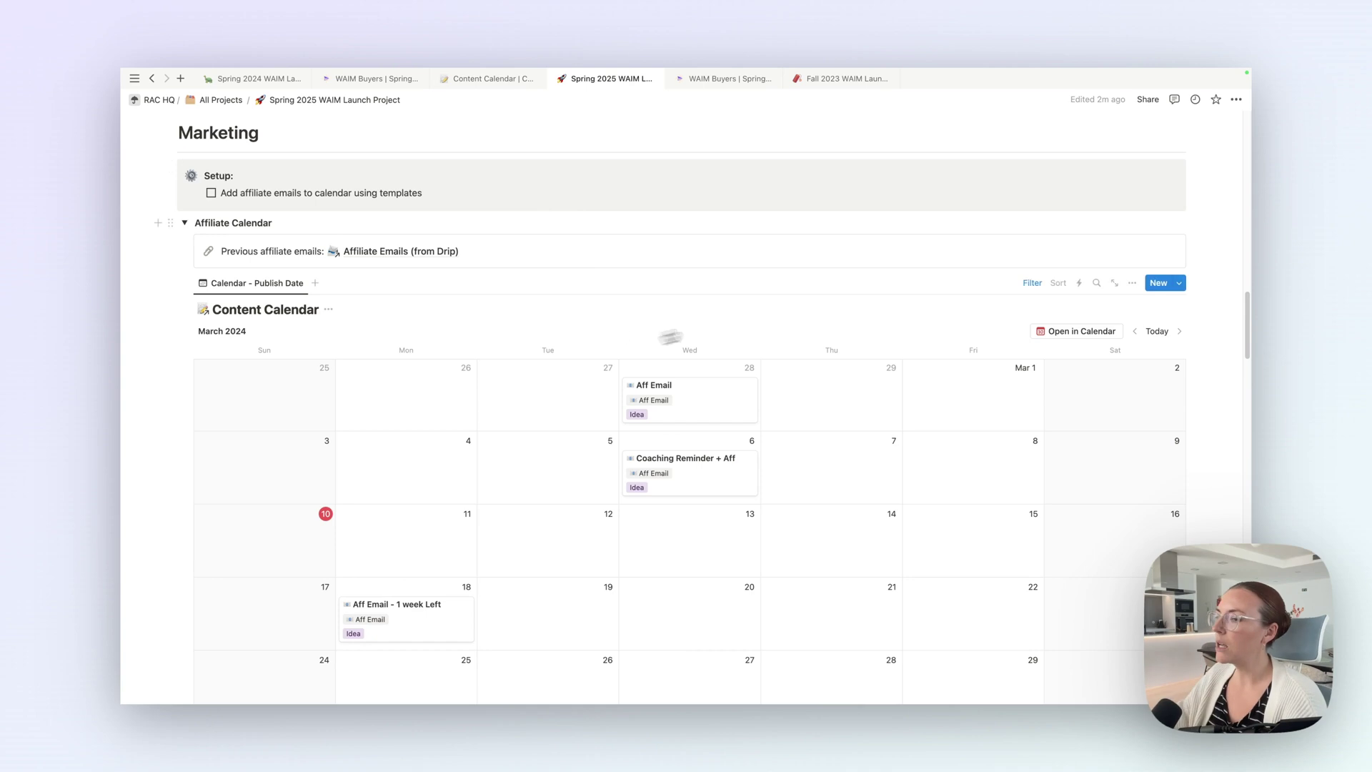
click(1179, 332)
click(1179, 332)
click(1179, 332)
click(1179, 332)
click(1179, 331)
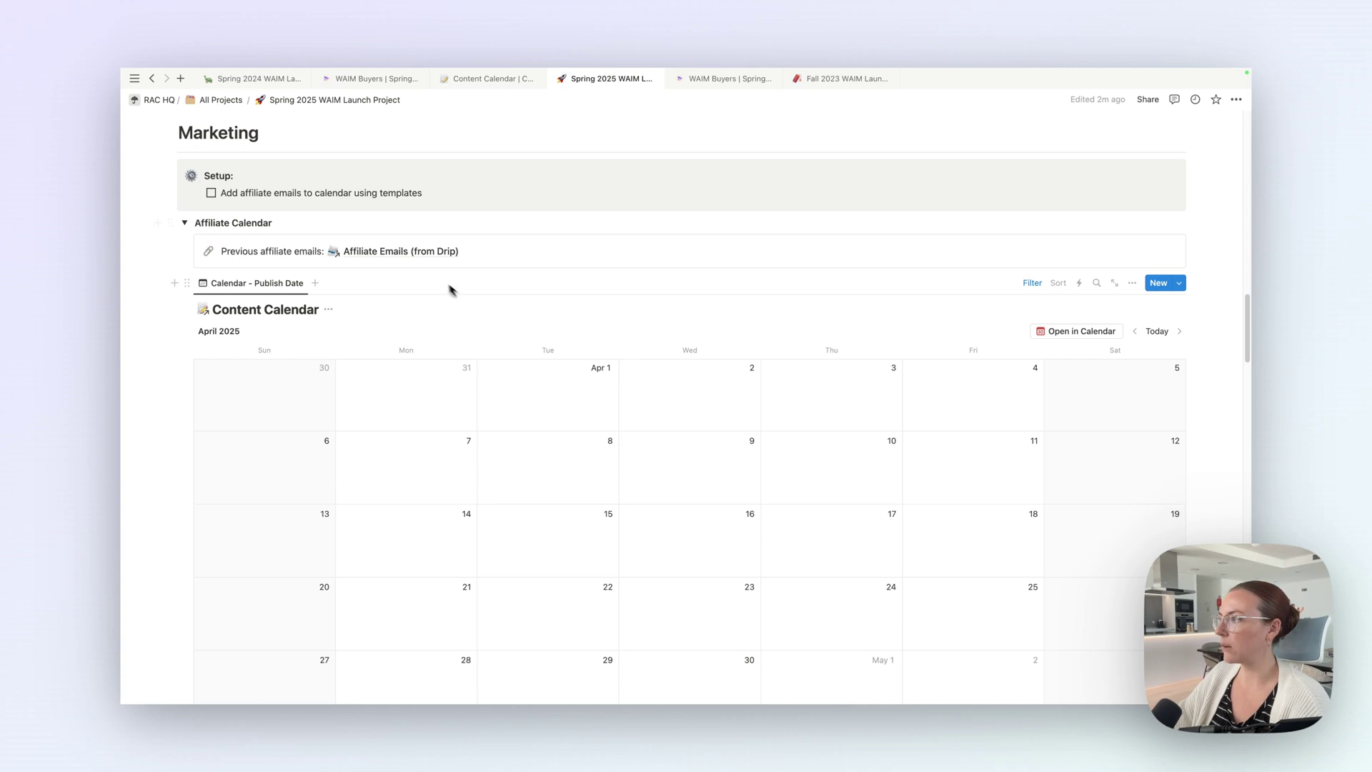
click(184, 223)
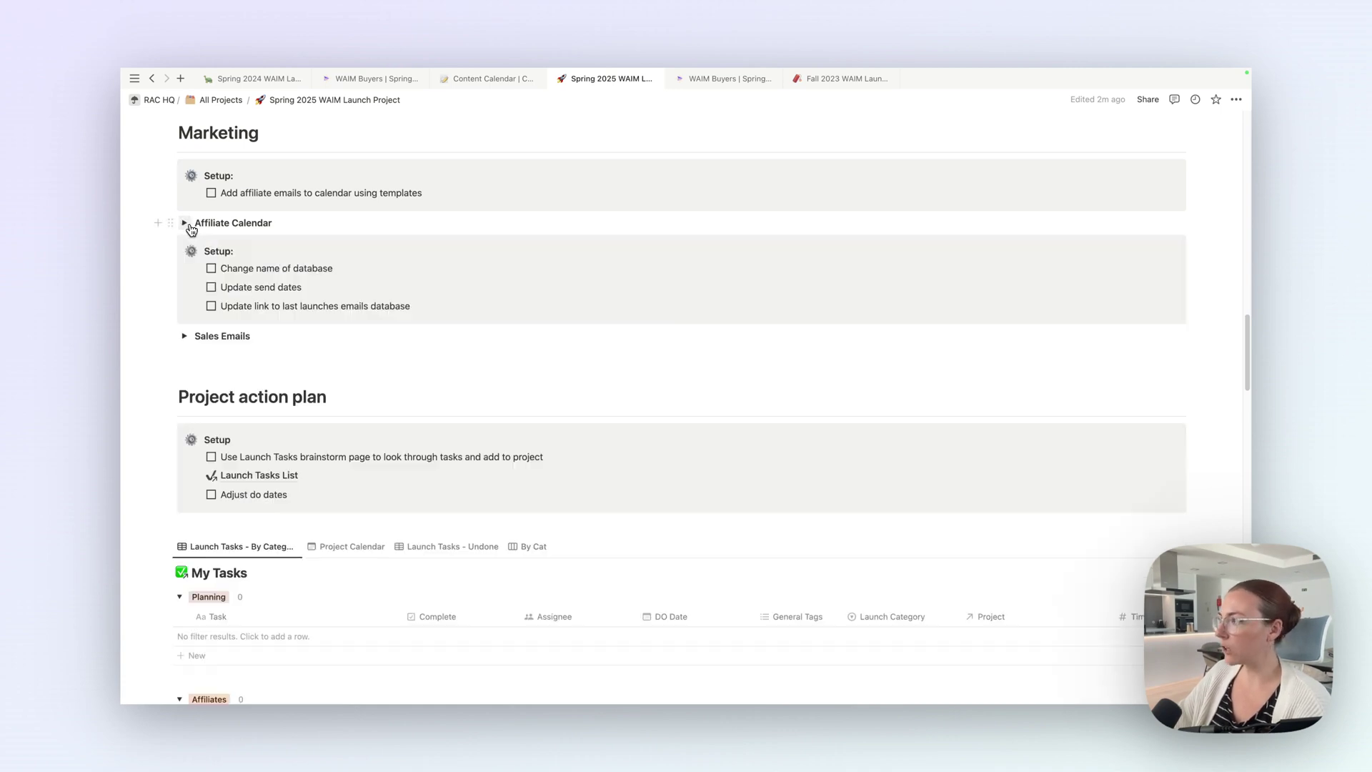
- Expand the Sales Emails section and rename its database "Spring 2025 Launch Sales Emails"
click(184, 339)
scroll(371, 307, down, 1)
scroll(371, 307, down, 1)
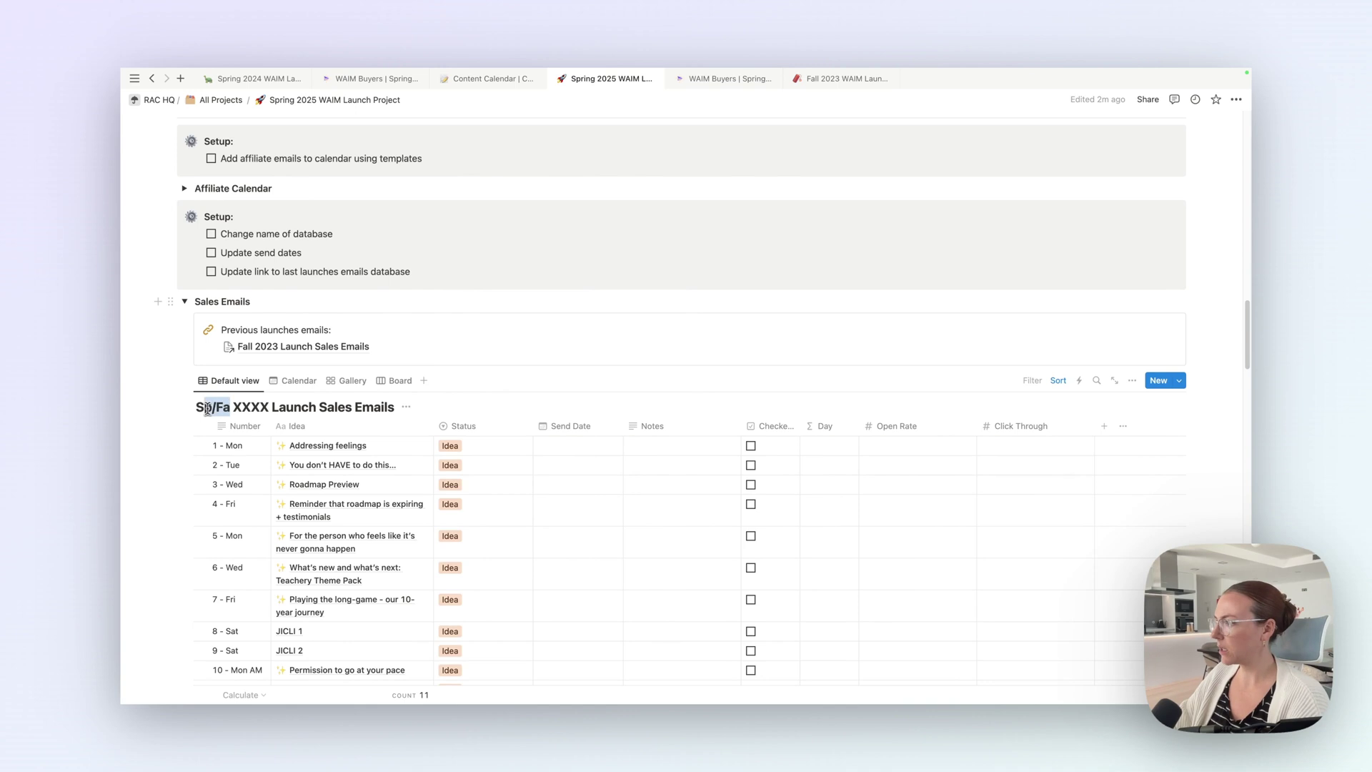
text(ring )
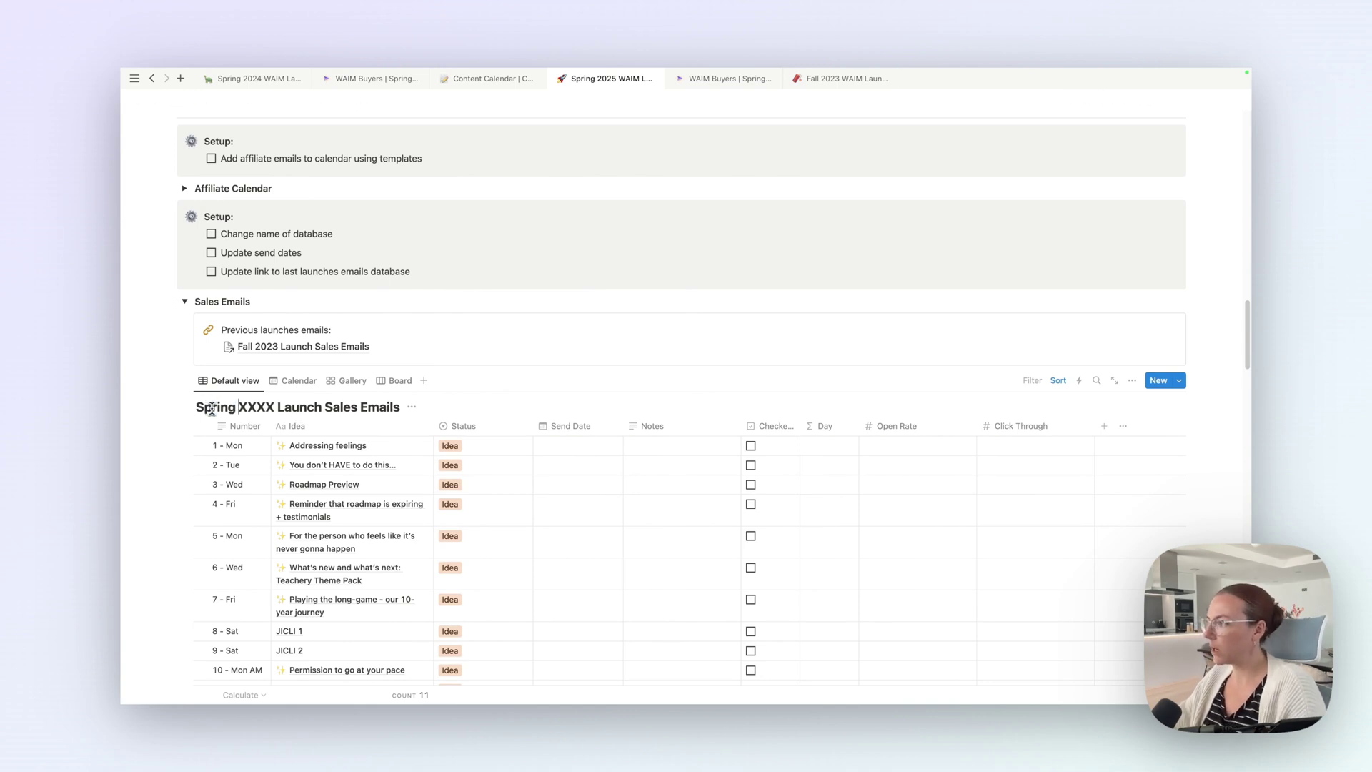
text(2)
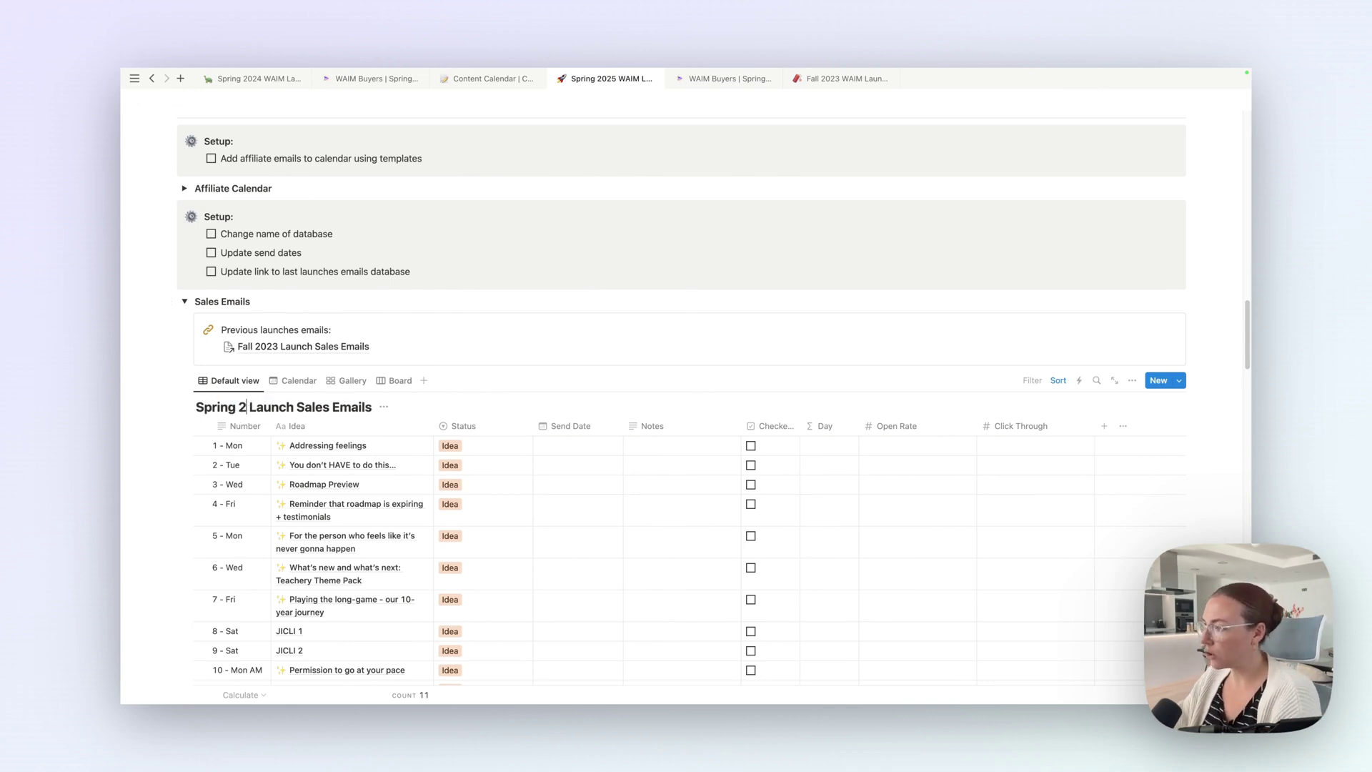
text(025)
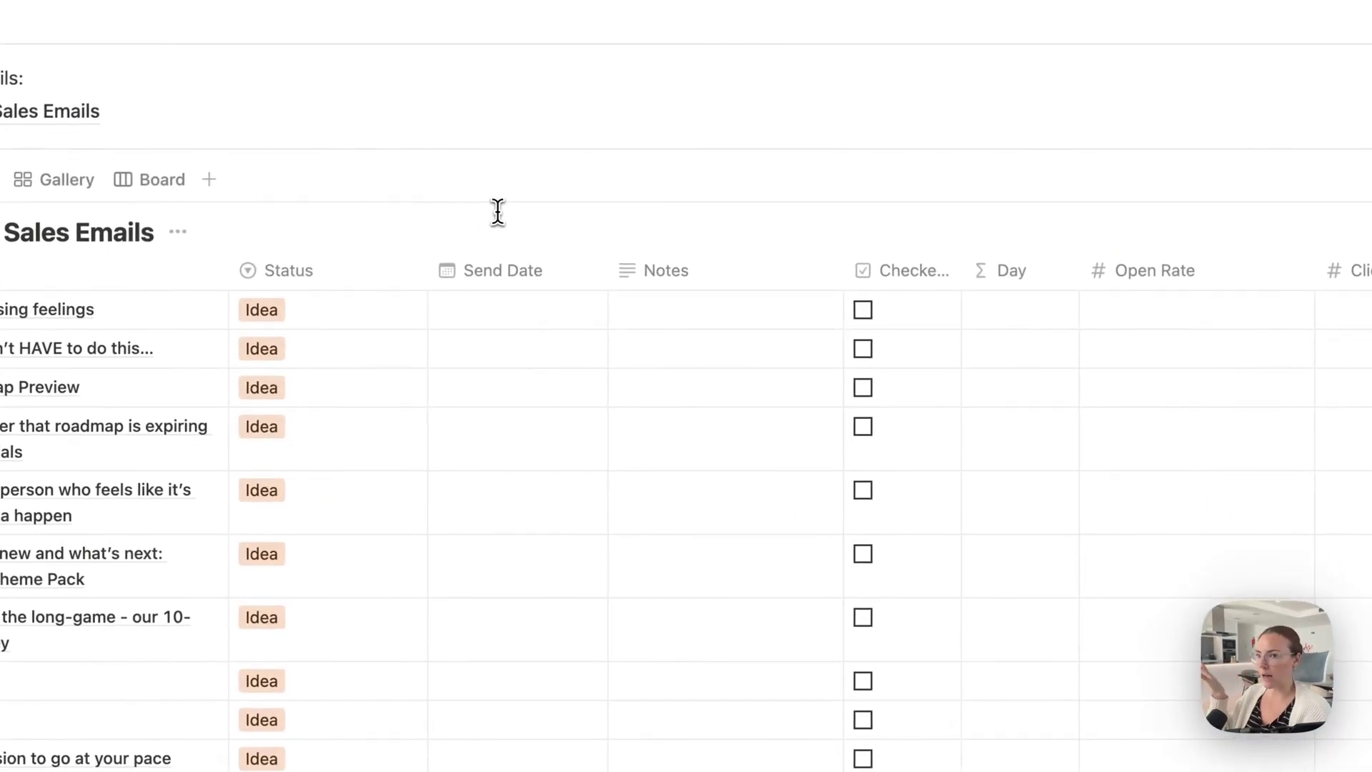
- Copy all Idea entries from the Spring 2024 Launch Sales Emails table over the Idea column of the Spring 2025 Launch Sales Emails table
scroll(498, 215, down, 3)
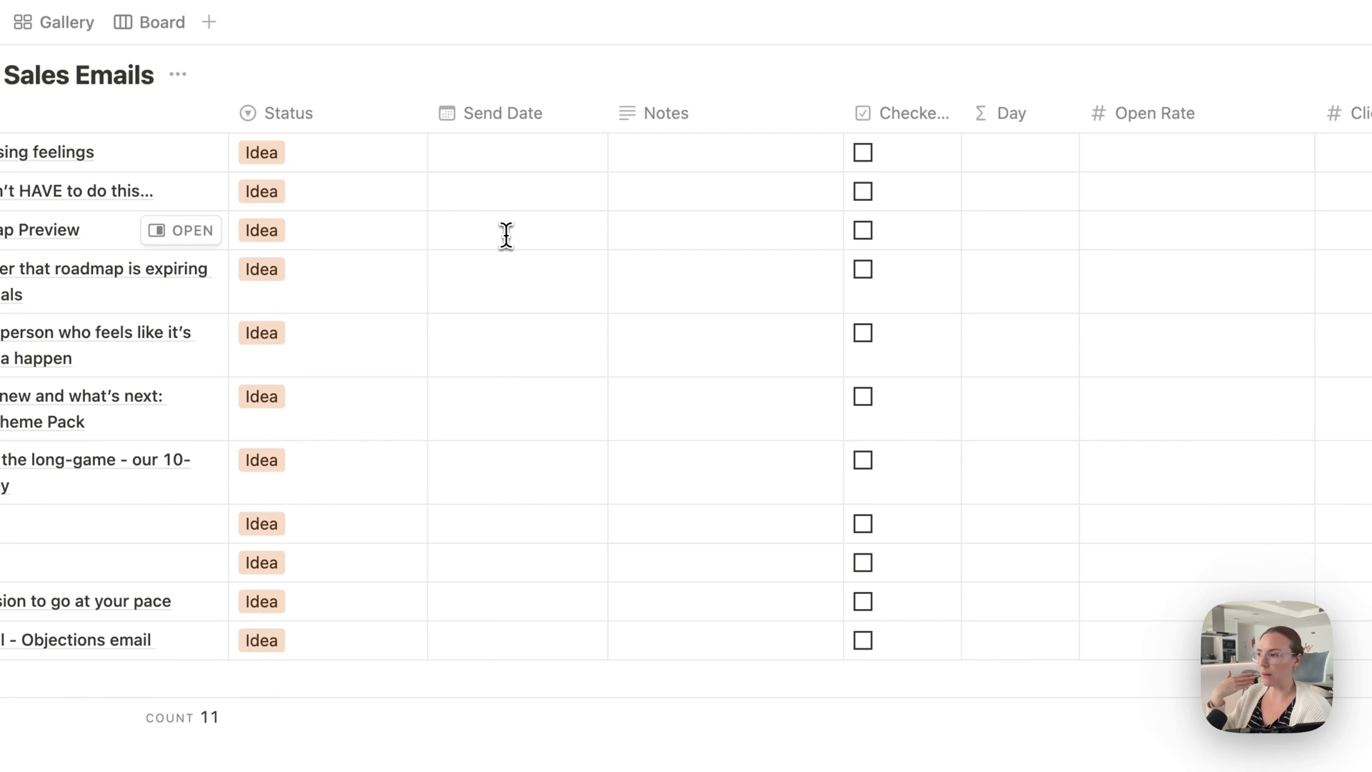
scroll(506, 239, down, 1)
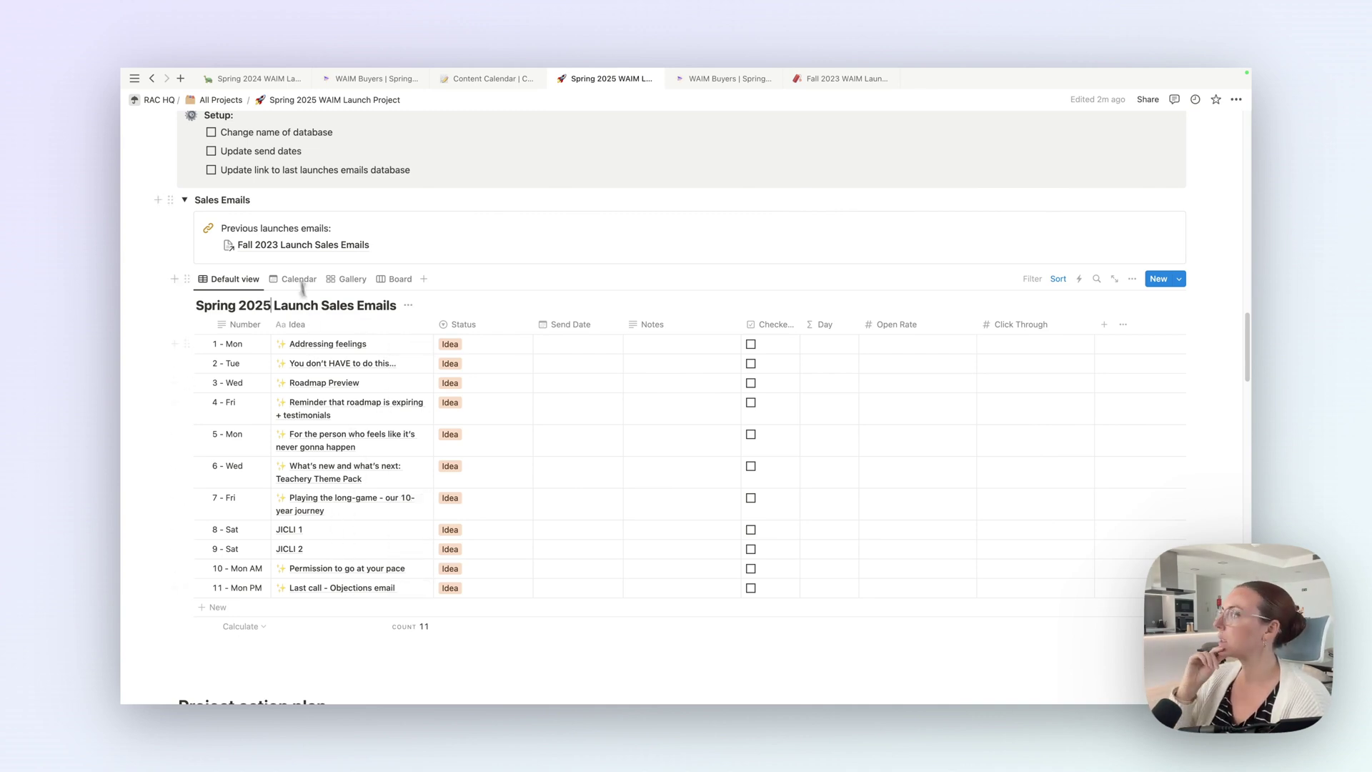
click(254, 79)
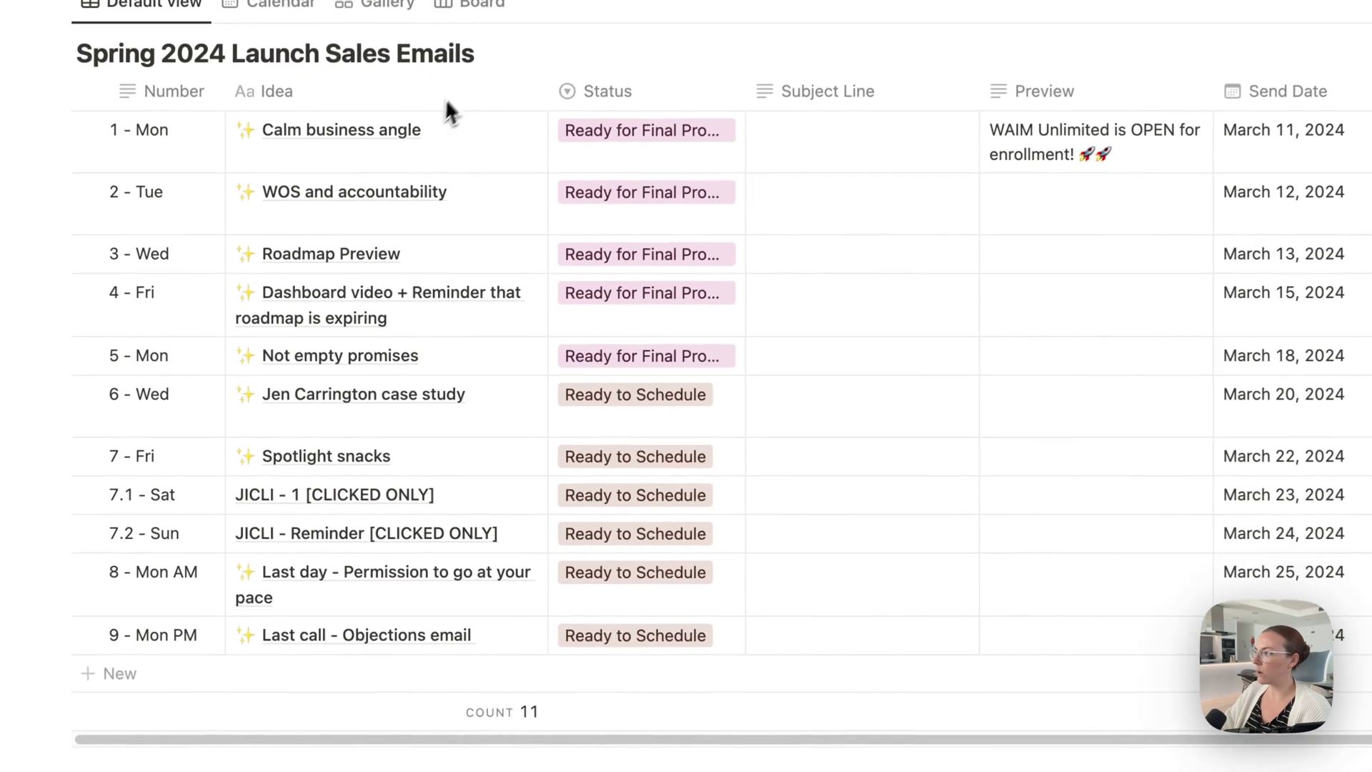
drag(454, 189, 465, 576)
drag(407, 145, 453, 649)
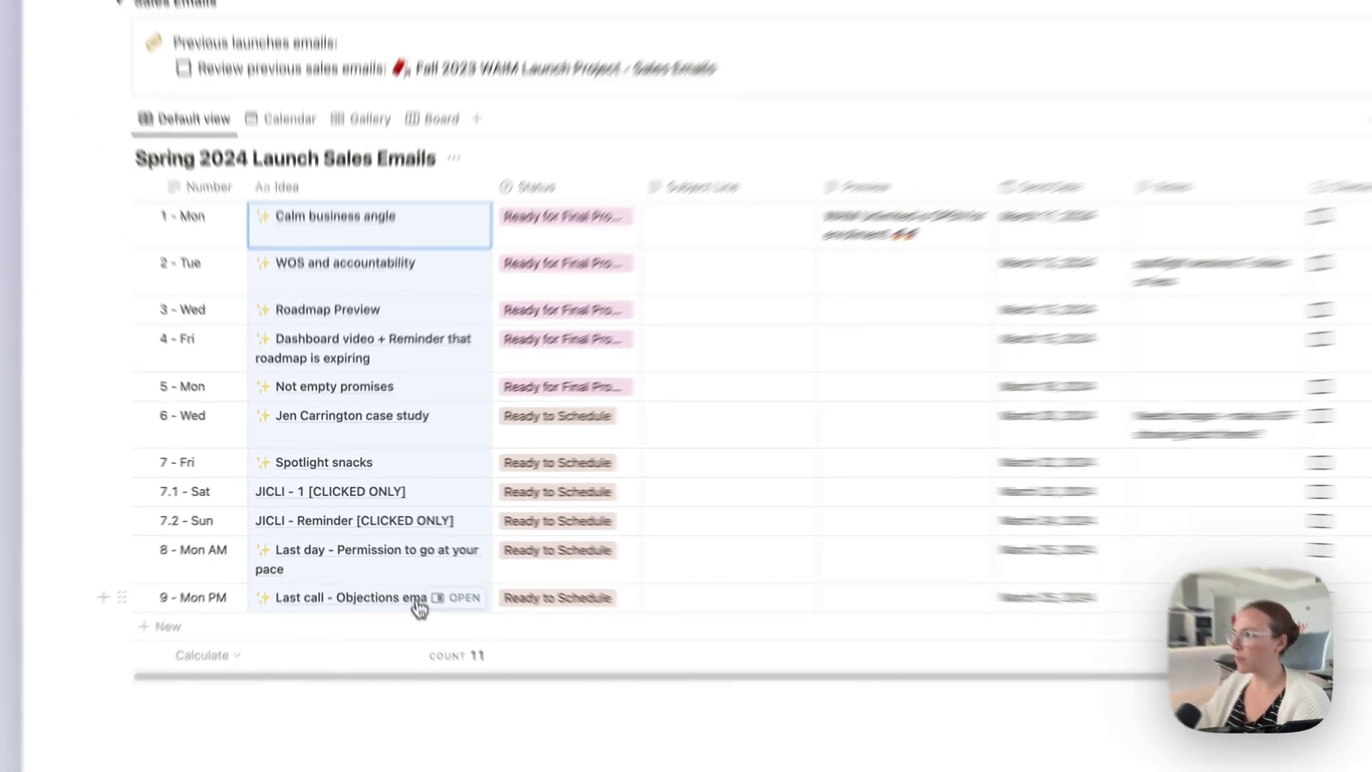
click(611, 57)
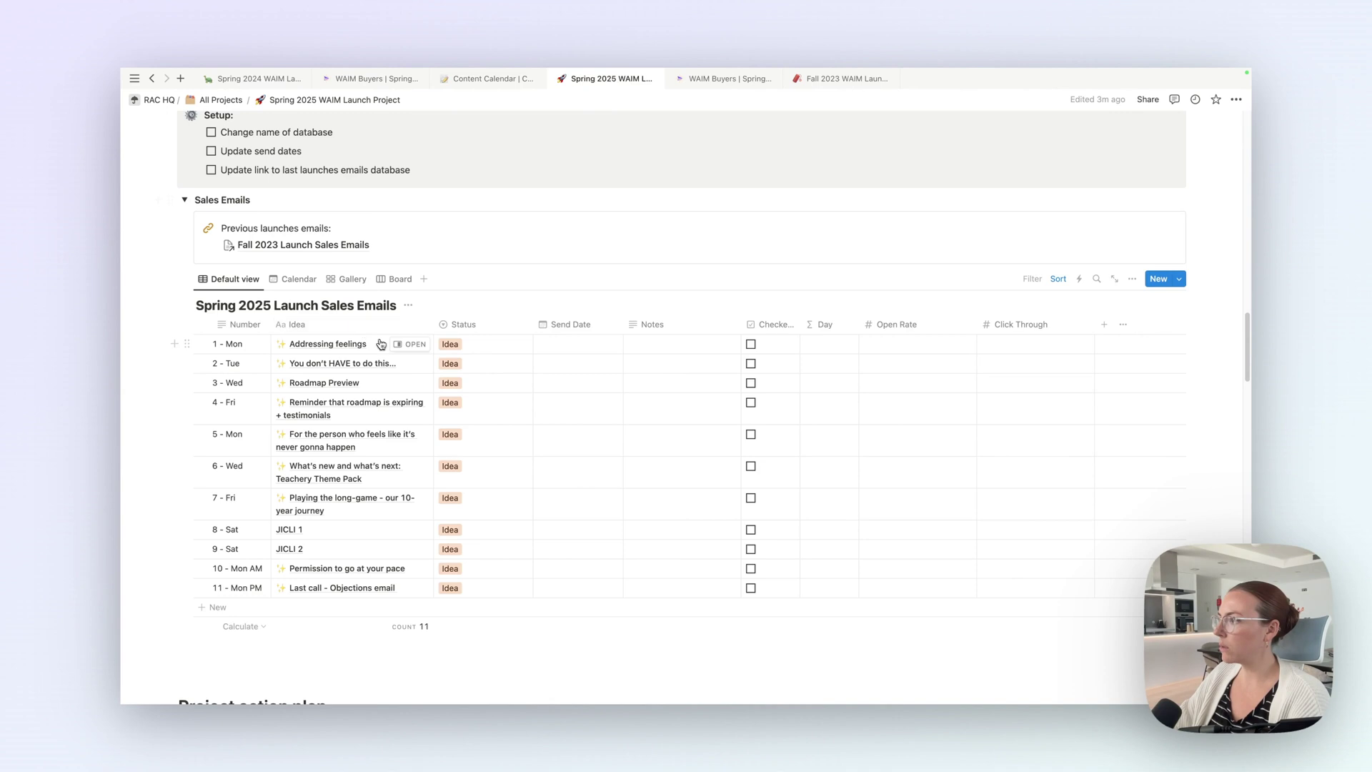
drag(381, 344, 371, 585)
text(Calm business angle WOS and accountability Roadmap Preview Dashboard video + Reminder that roadmap is expiring Not empty promises Jen Carrington case study Spotlight snacks JICLI - 1 [CLICKED ONLY] JICLI - Reminder [CLICKED ONLY] Last day - Permission to go at your pace Last call - Objections email)
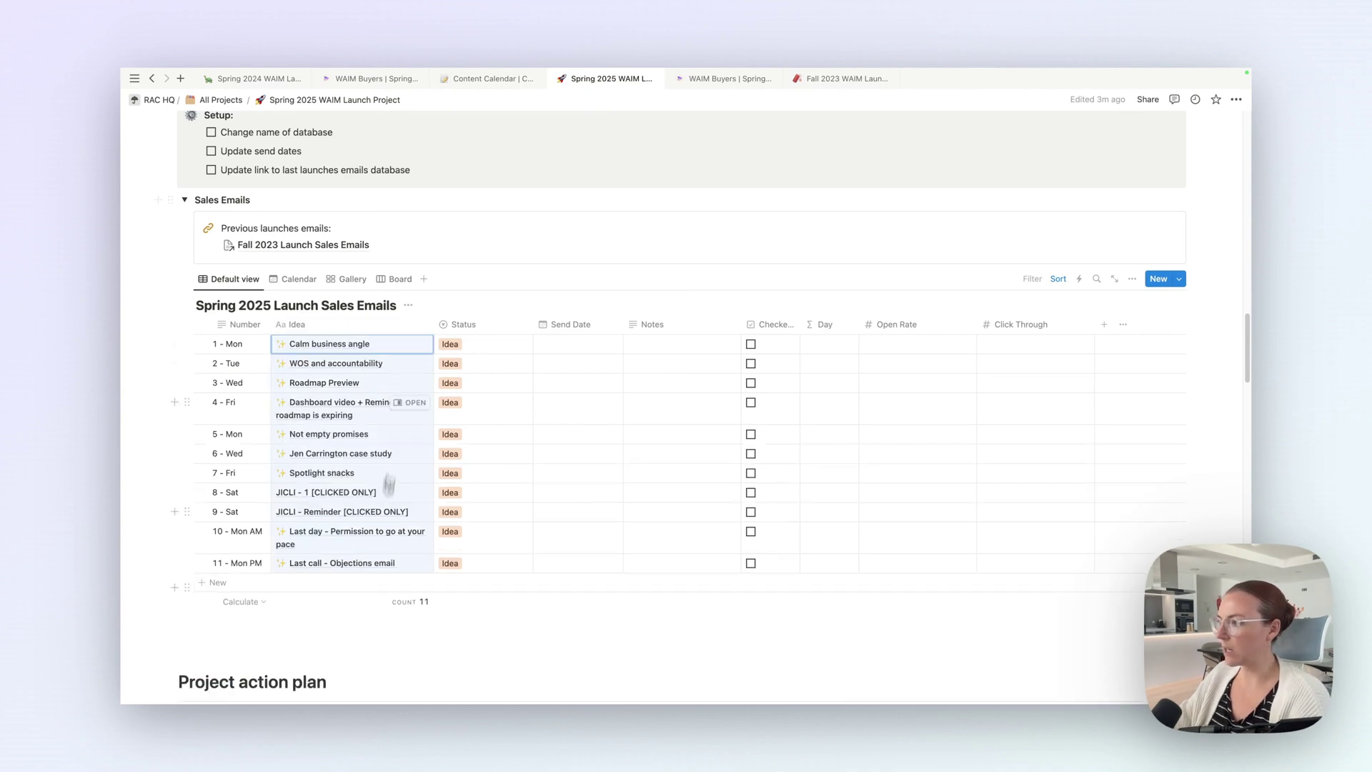
- Open the Launch Tasks List from the Project action plan setup and read its setup checklist, Planning and Affiliates tasks
scroll(463, 325, down, 6)
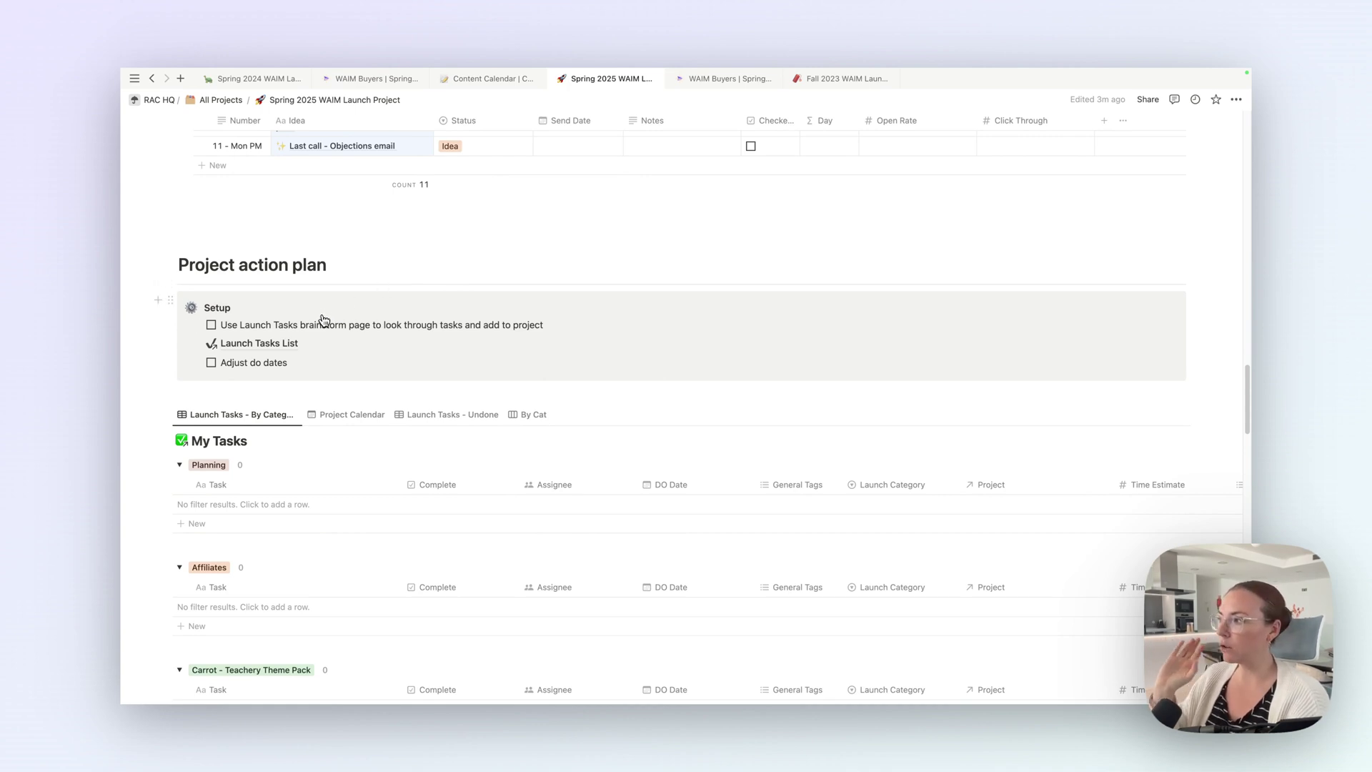
mouse_move(294, 343)
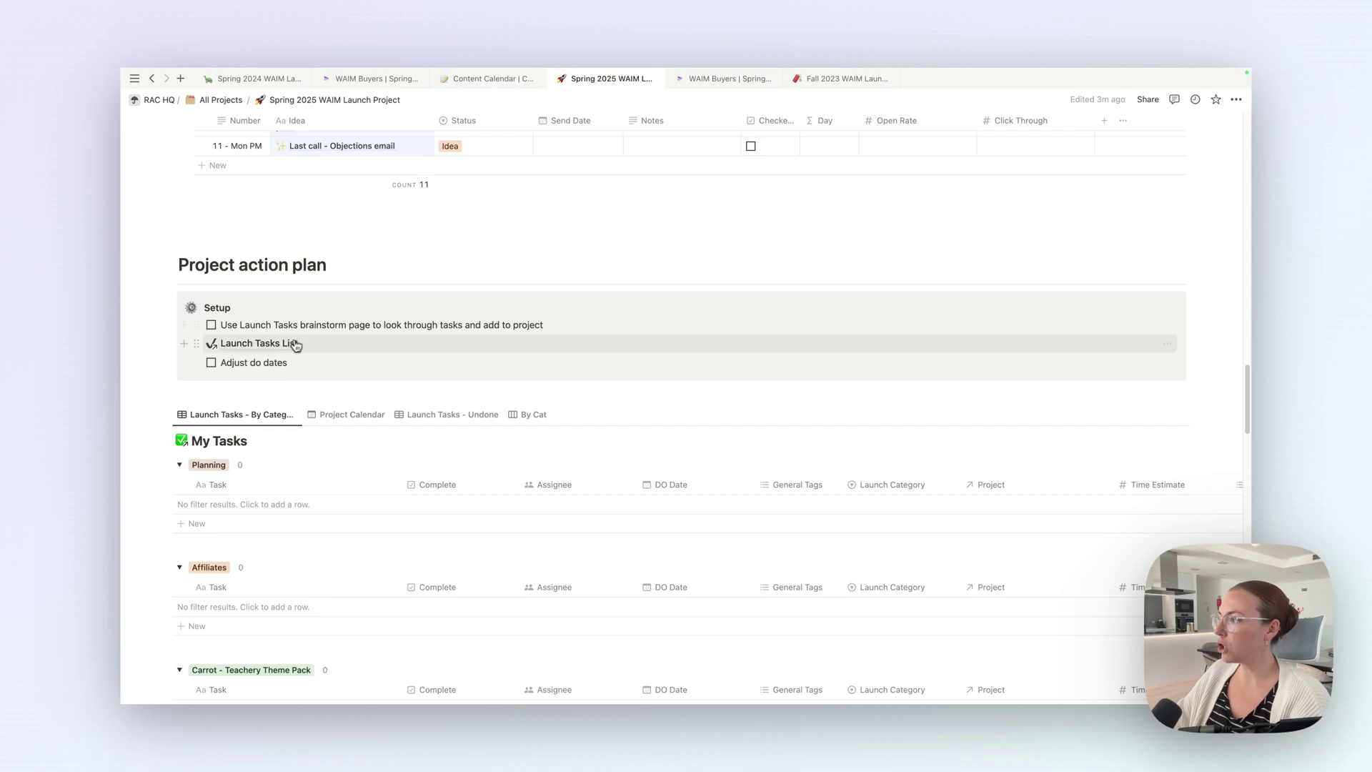
click(285, 344)
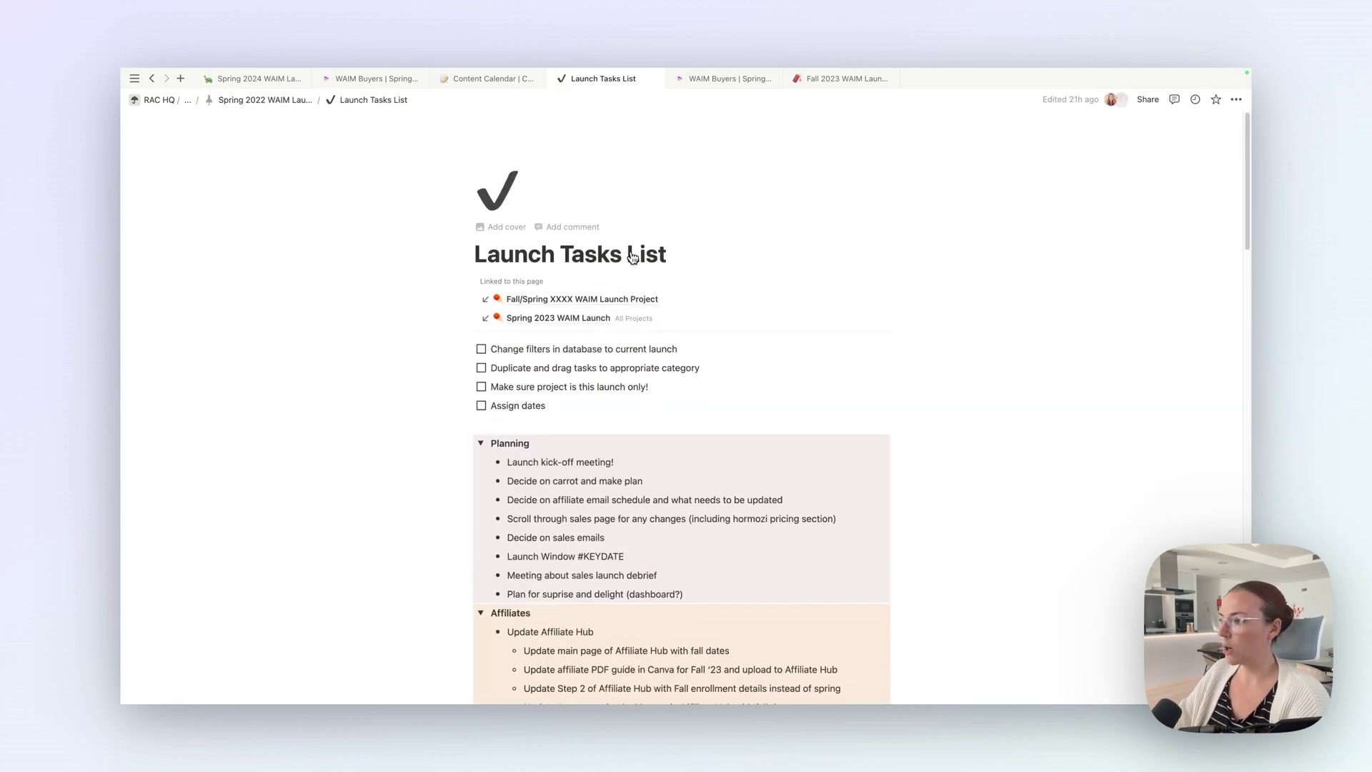
scroll(638, 447, down, 6)
scroll(626, 261, up, 5)
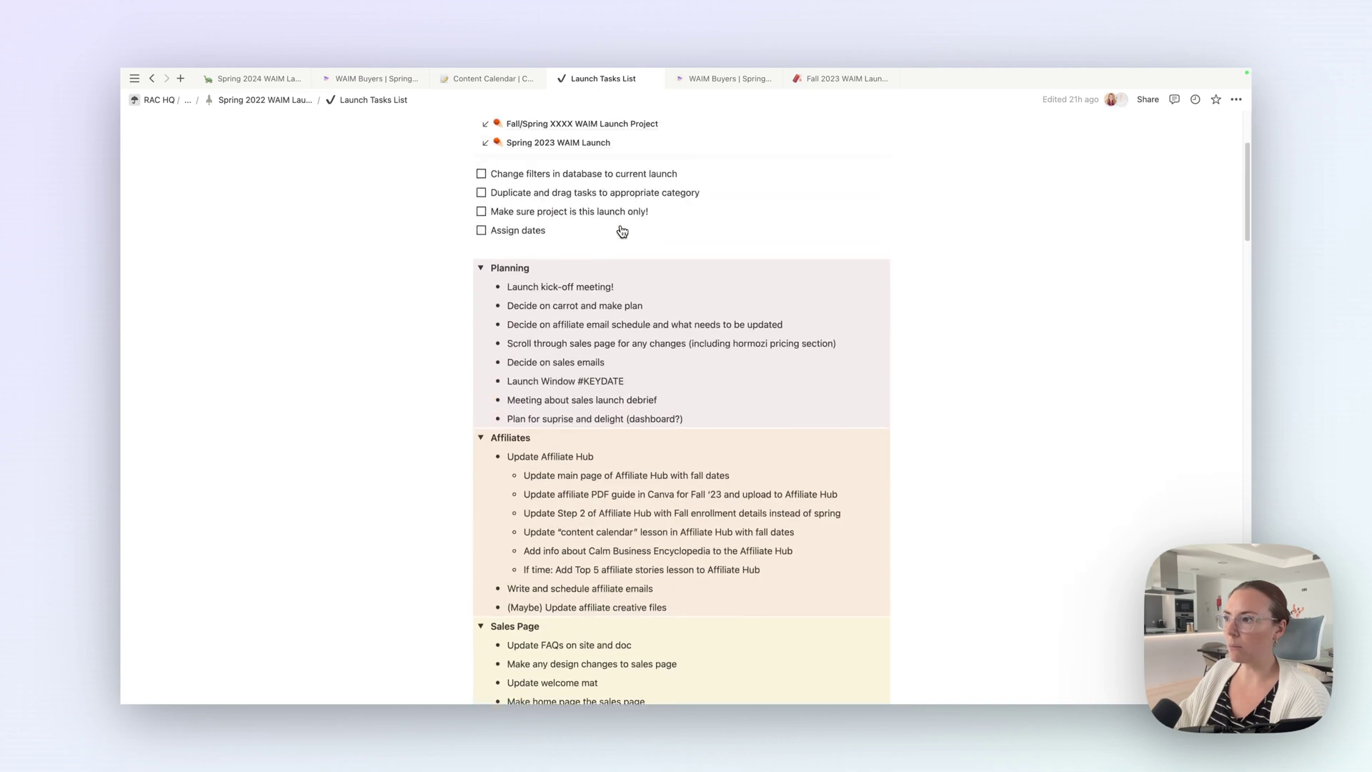
scroll(558, 374, down, 1)
scroll(563, 375, down, 1)
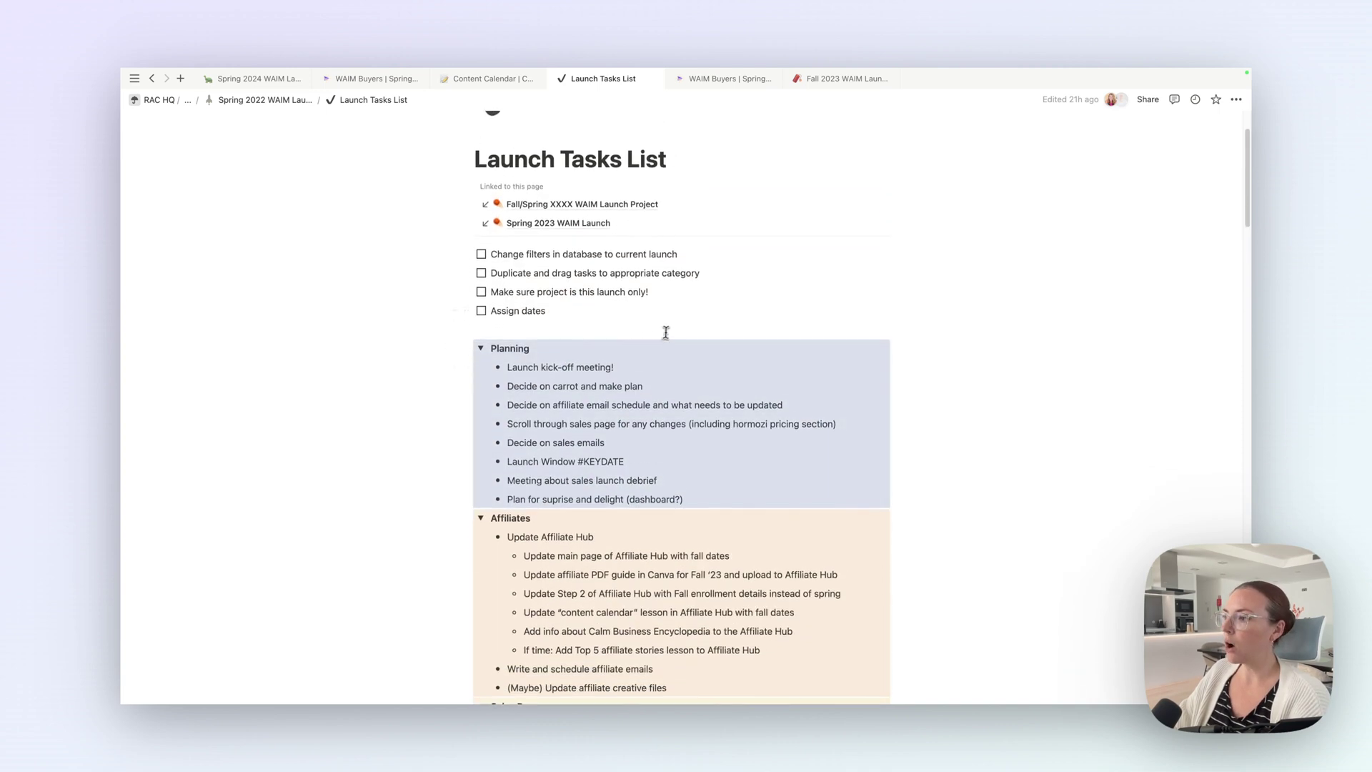
click(584, 347)
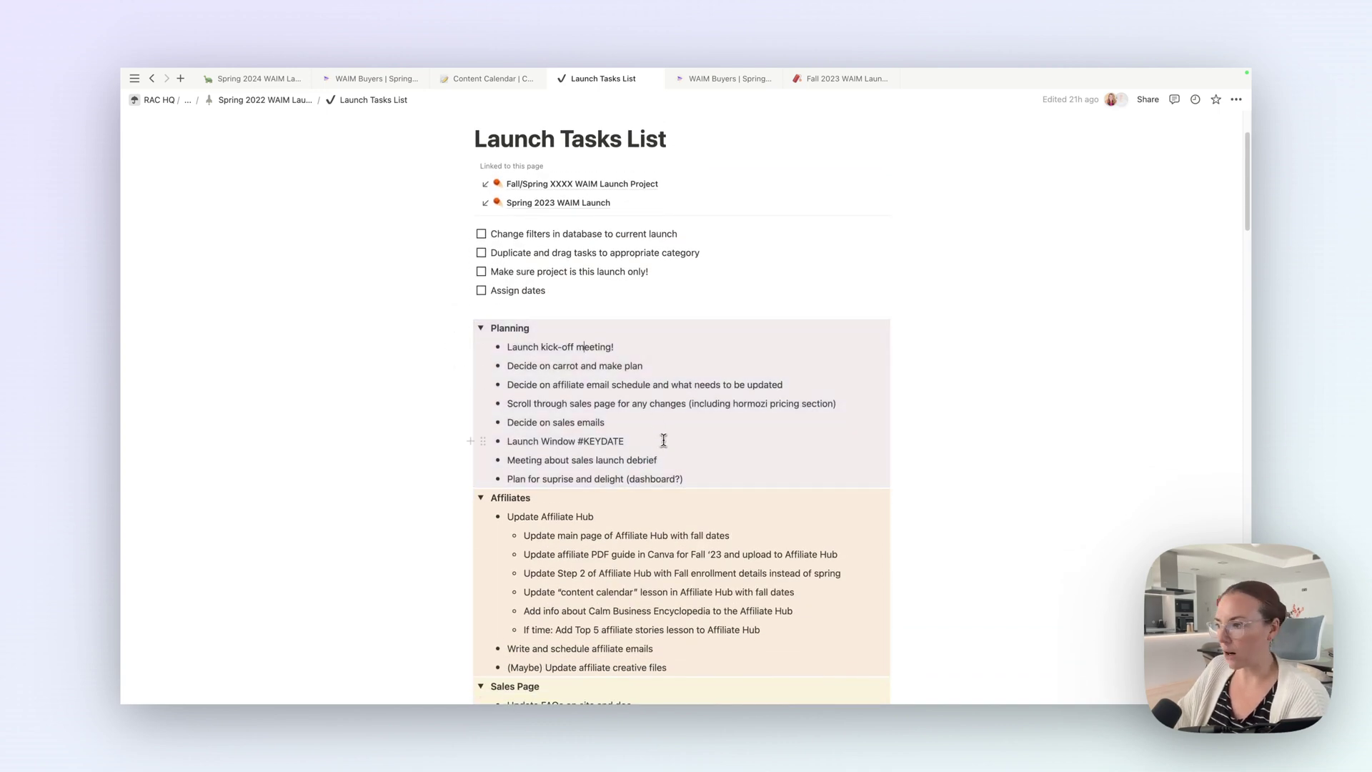
scroll(627, 400, down, 1)
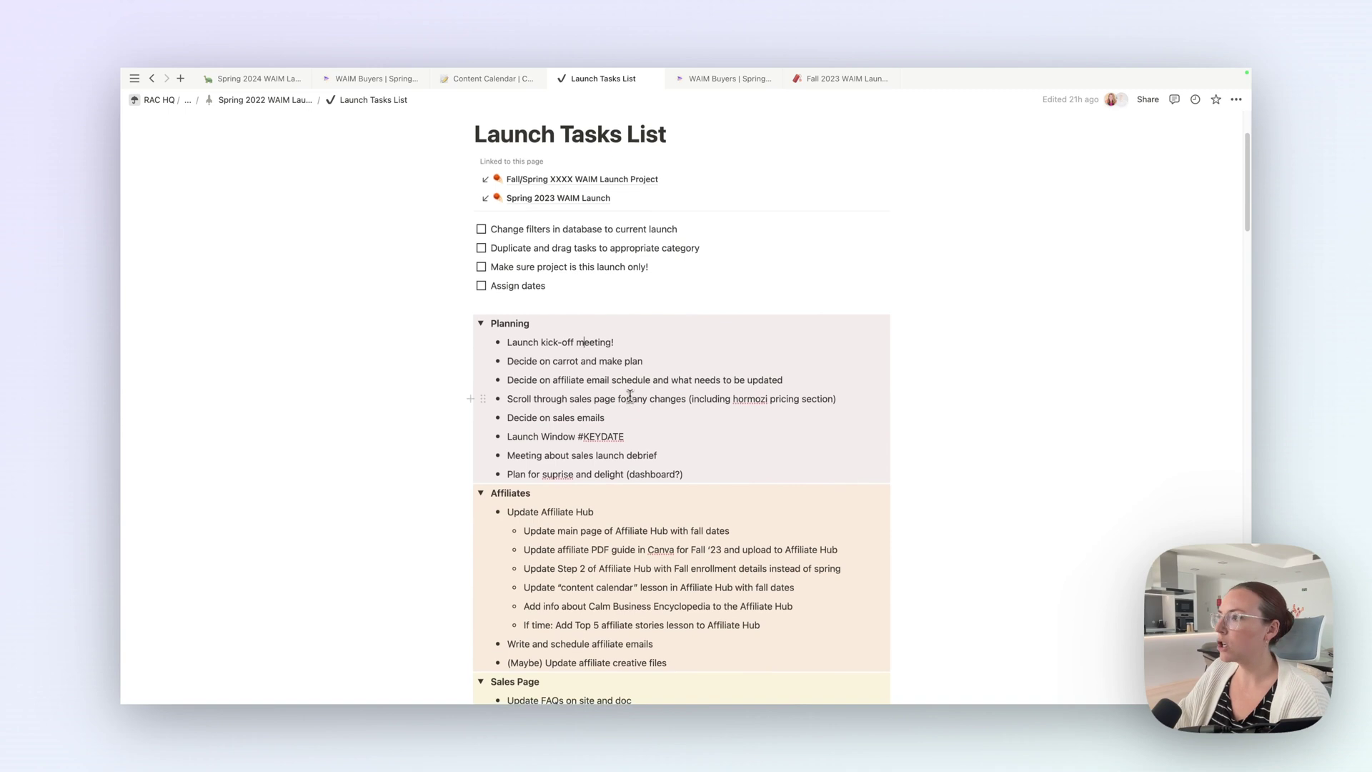
- Check off "Change filters in database to current launch", set the My Tasks Project filter to only Spring 2025 WAIM Launch Project, and save it for everyone
click(482, 230)
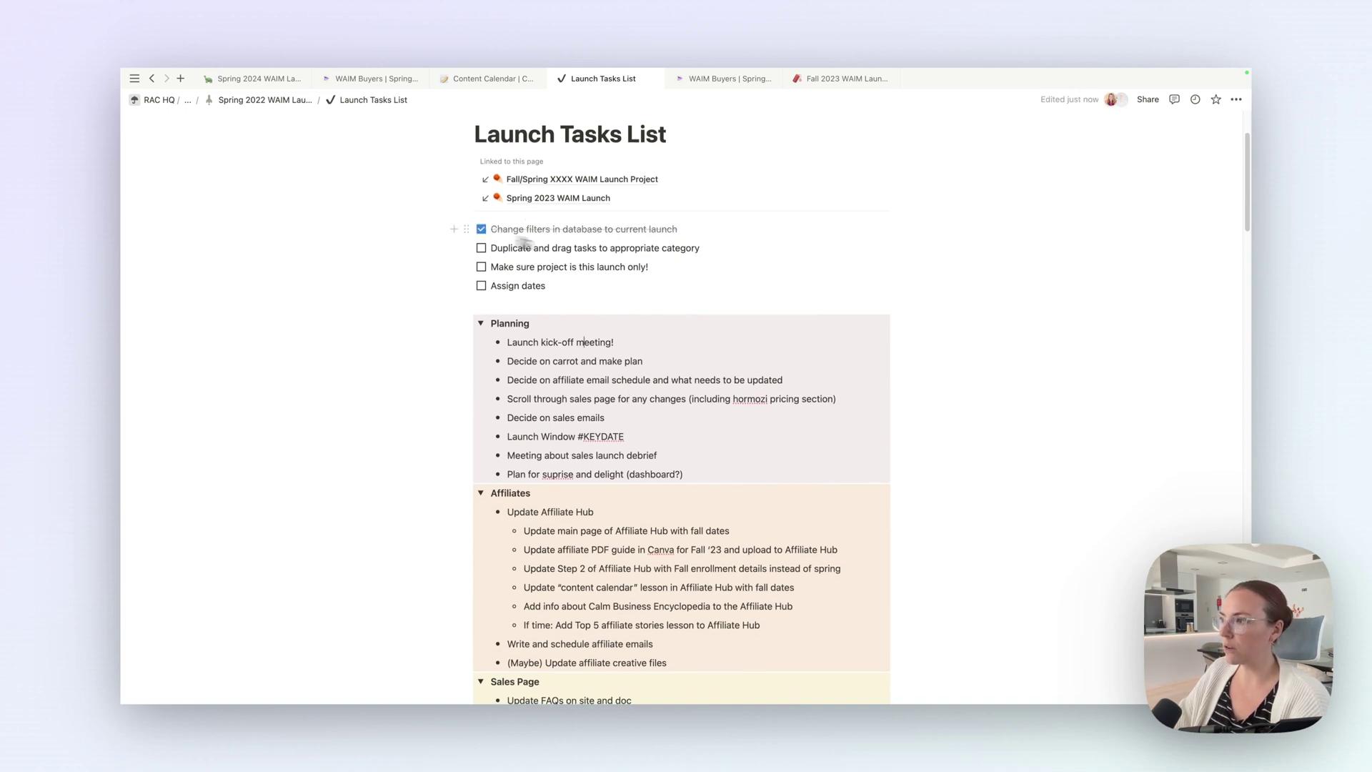
scroll(665, 266, down, 20)
scroll(669, 264, up, 4)
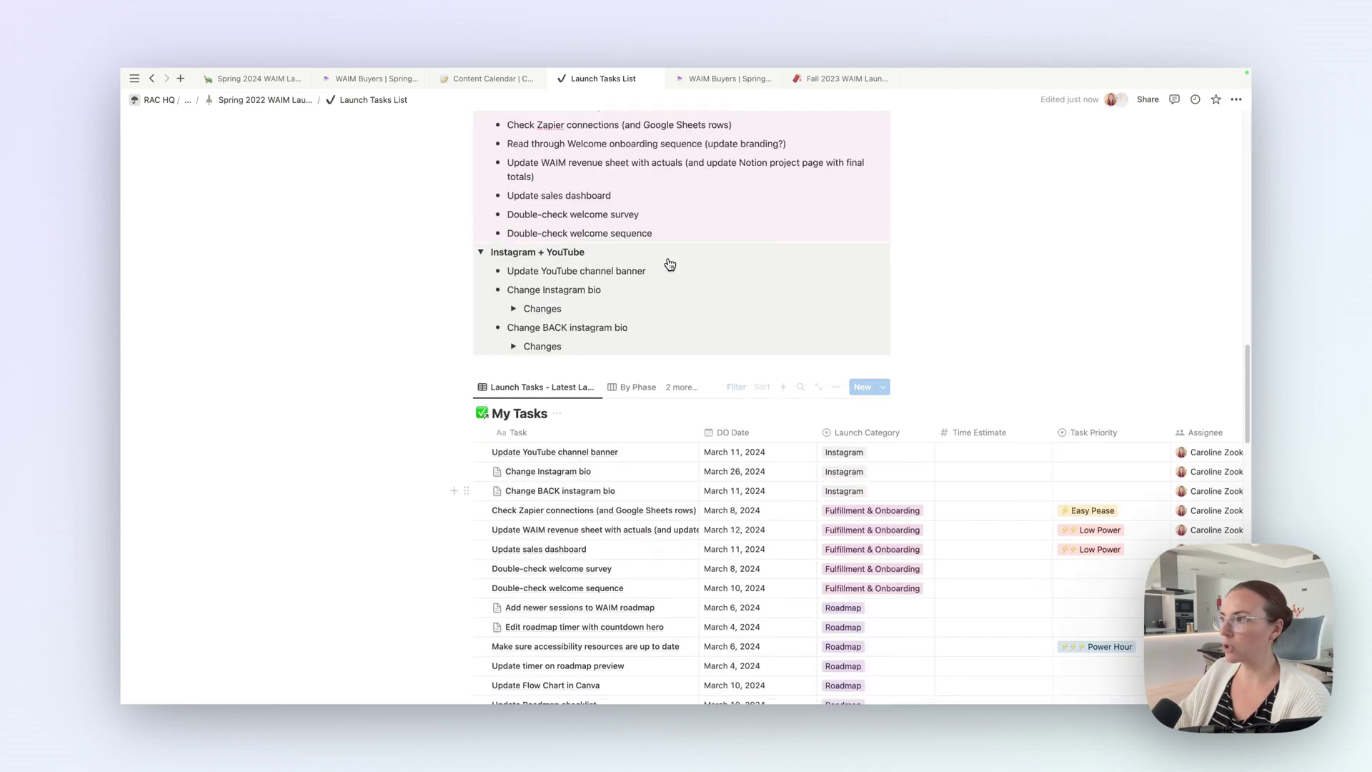
click(737, 388)
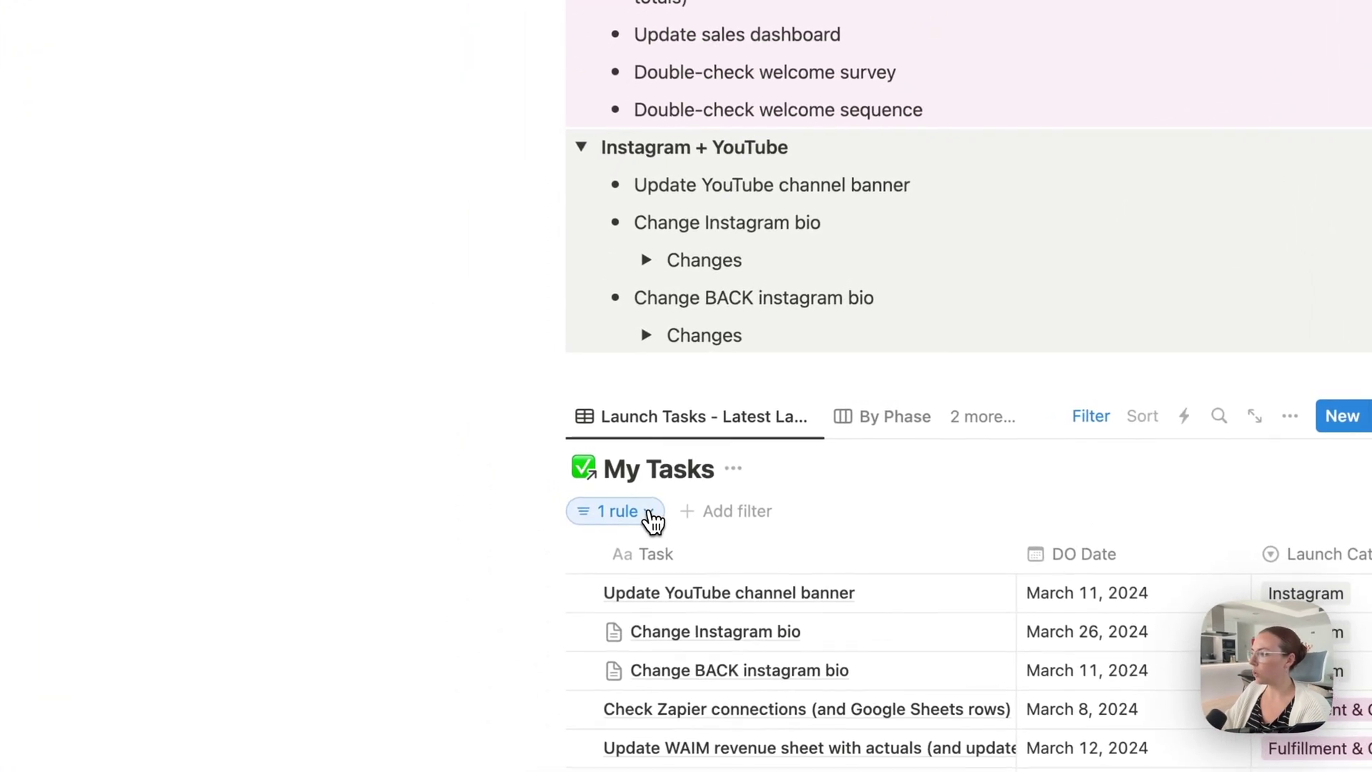
click(650, 512)
click(706, 575)
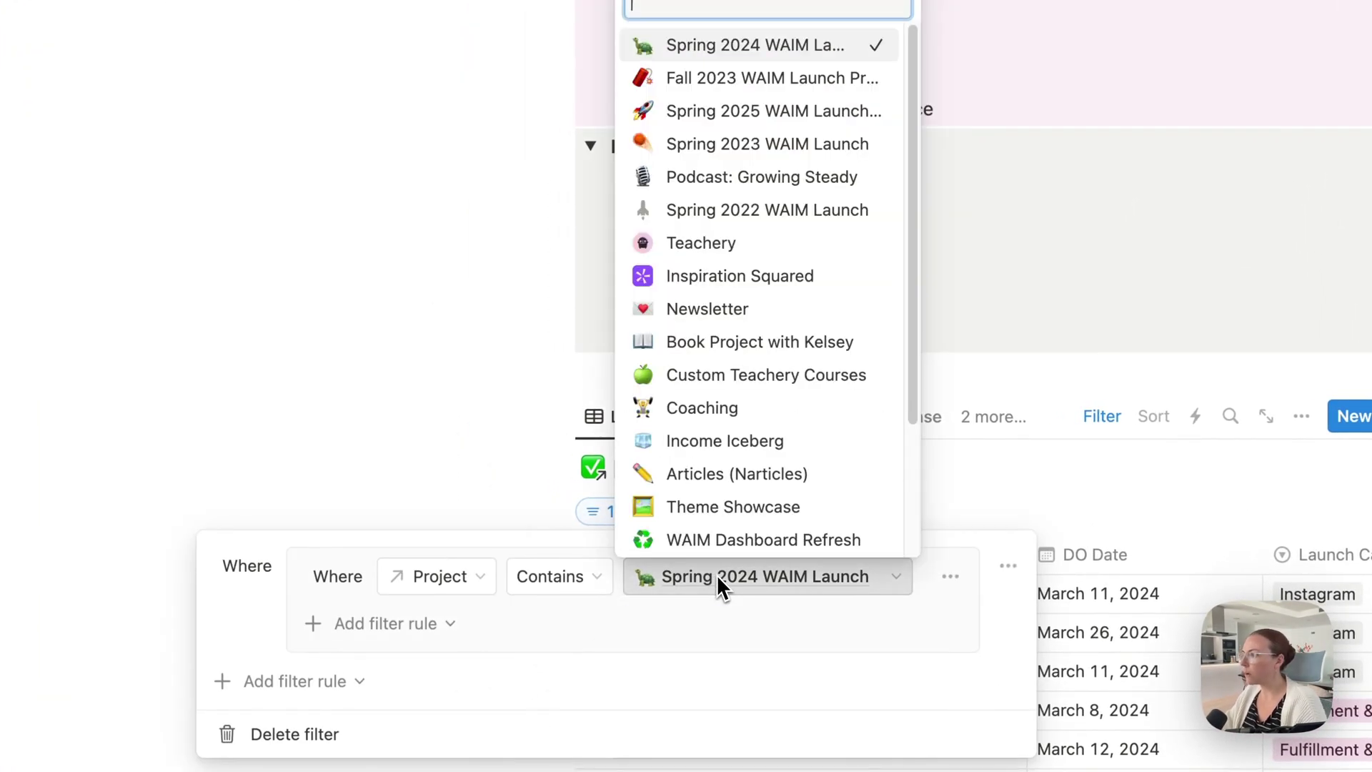
click(757, 110)
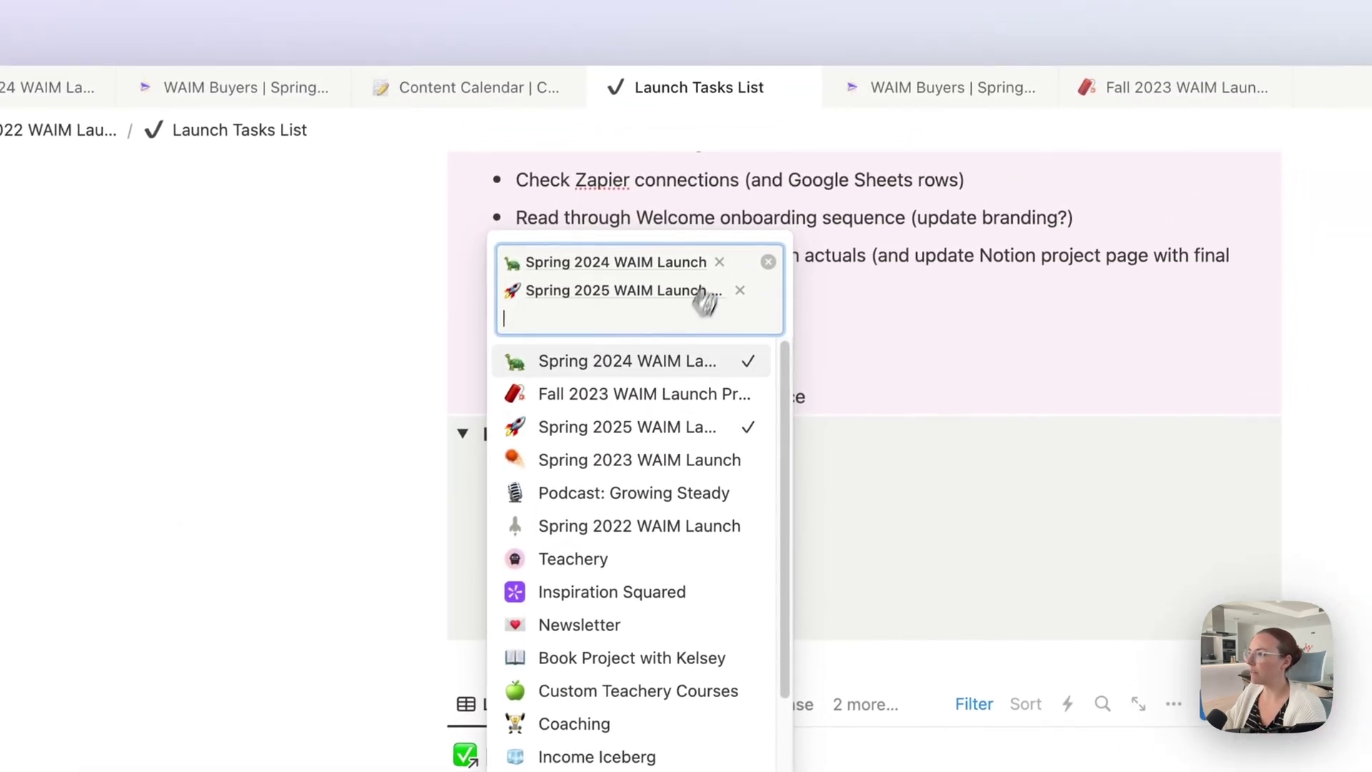
click(719, 262)
click(1366, 739)
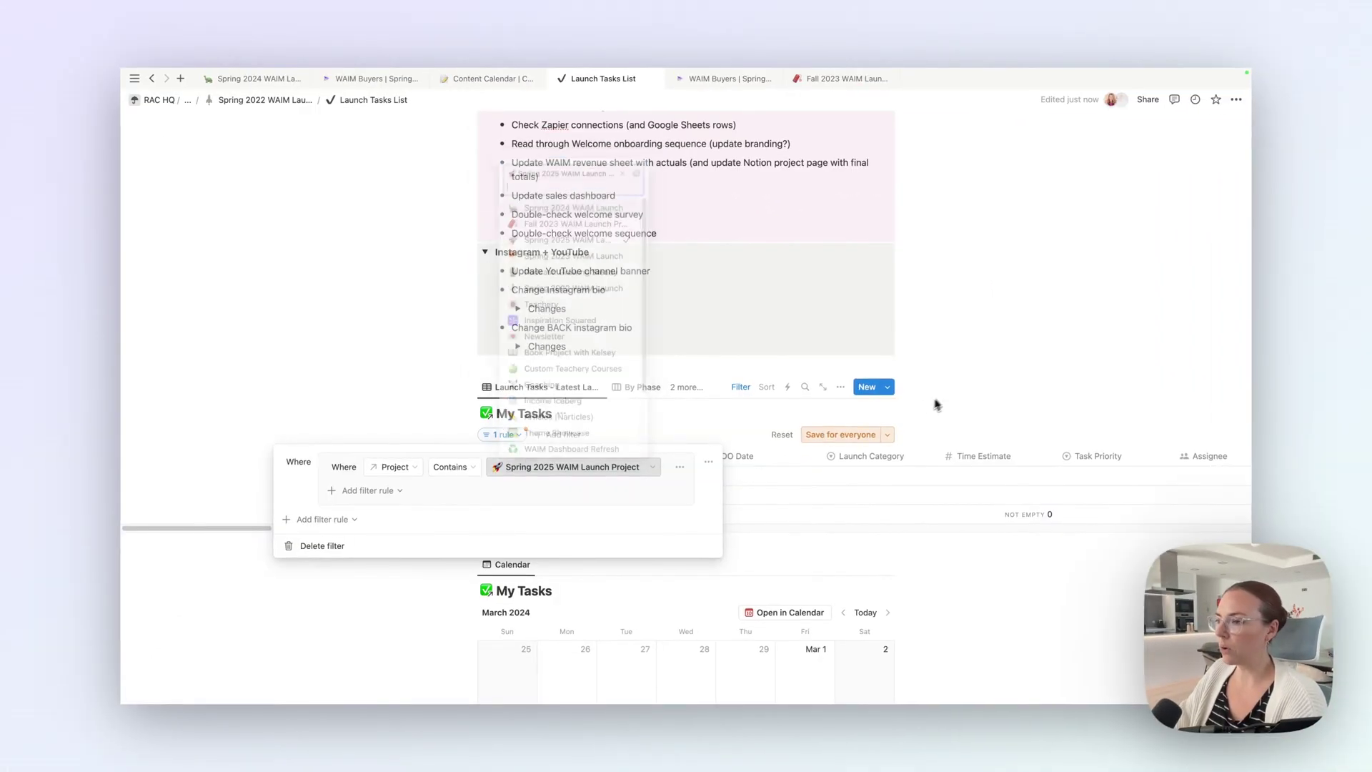
click(842, 434)
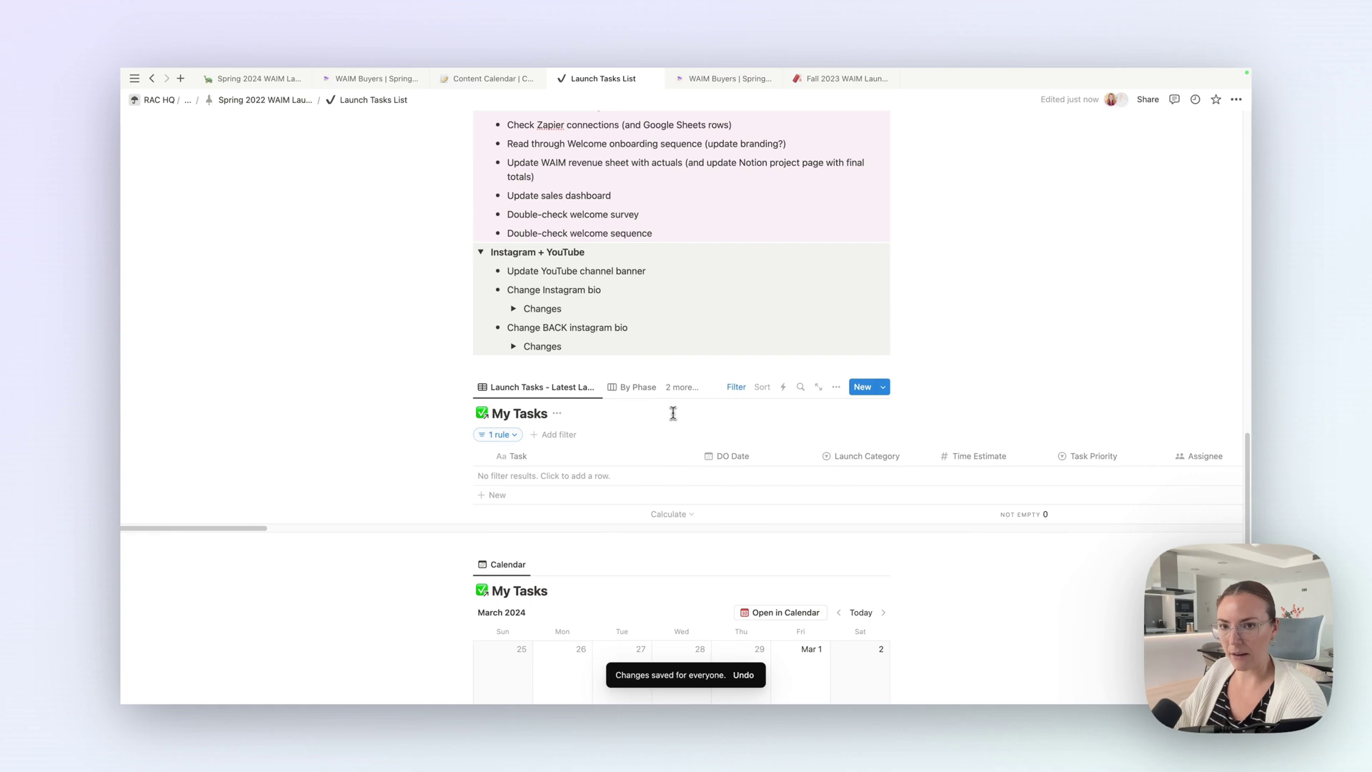
- Skim the task categories on the Launch Tasks List page and switch the My Tasks database to the By Category view
scroll(674, 413, up, 20)
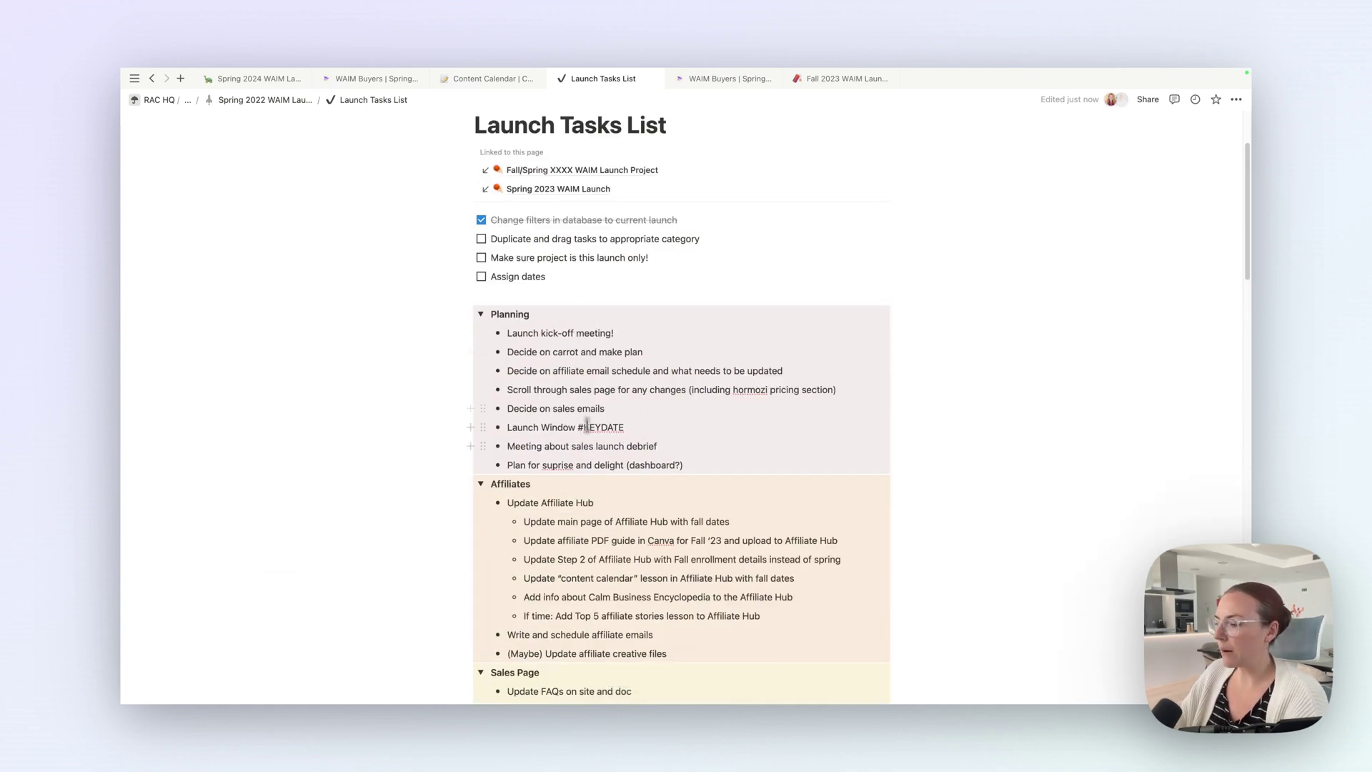
scroll(586, 426, down, 15)
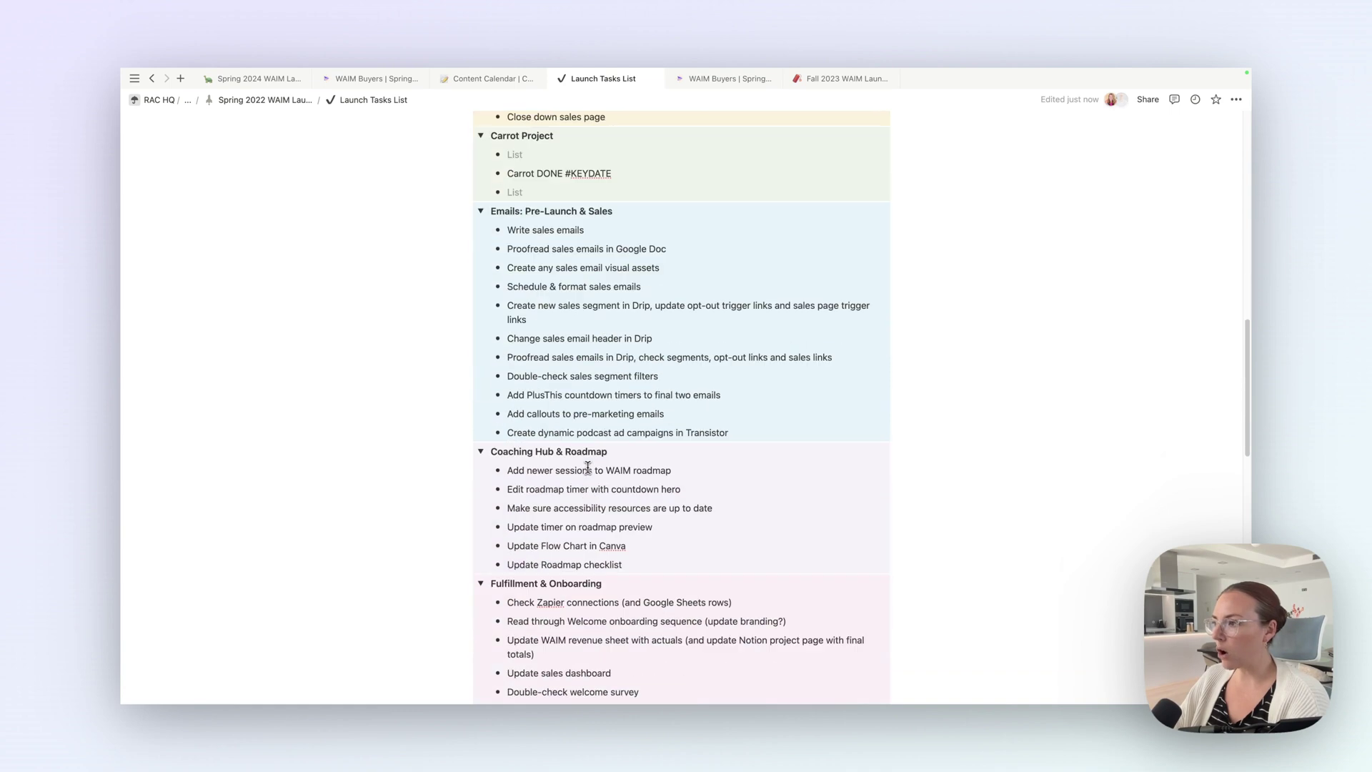
scroll(588, 467, up, 12)
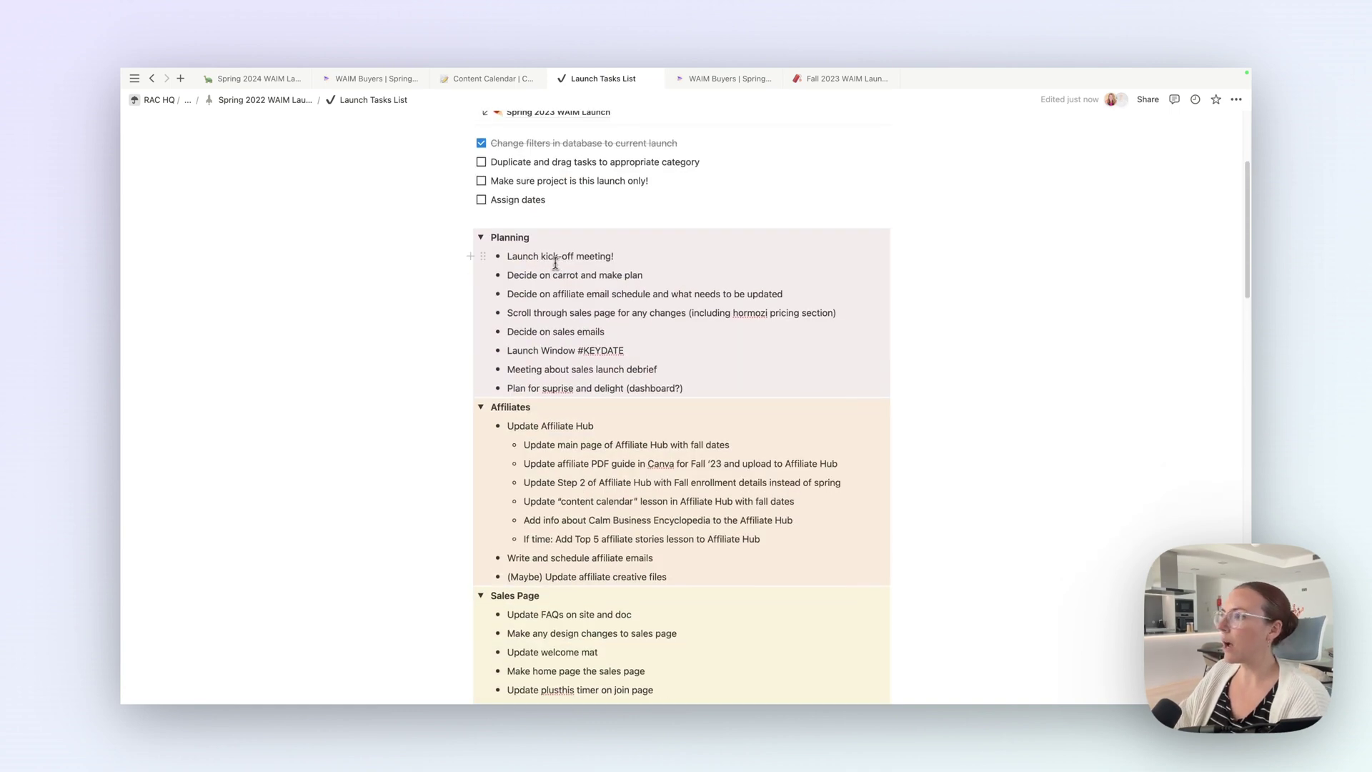
scroll(515, 270, down, 20)
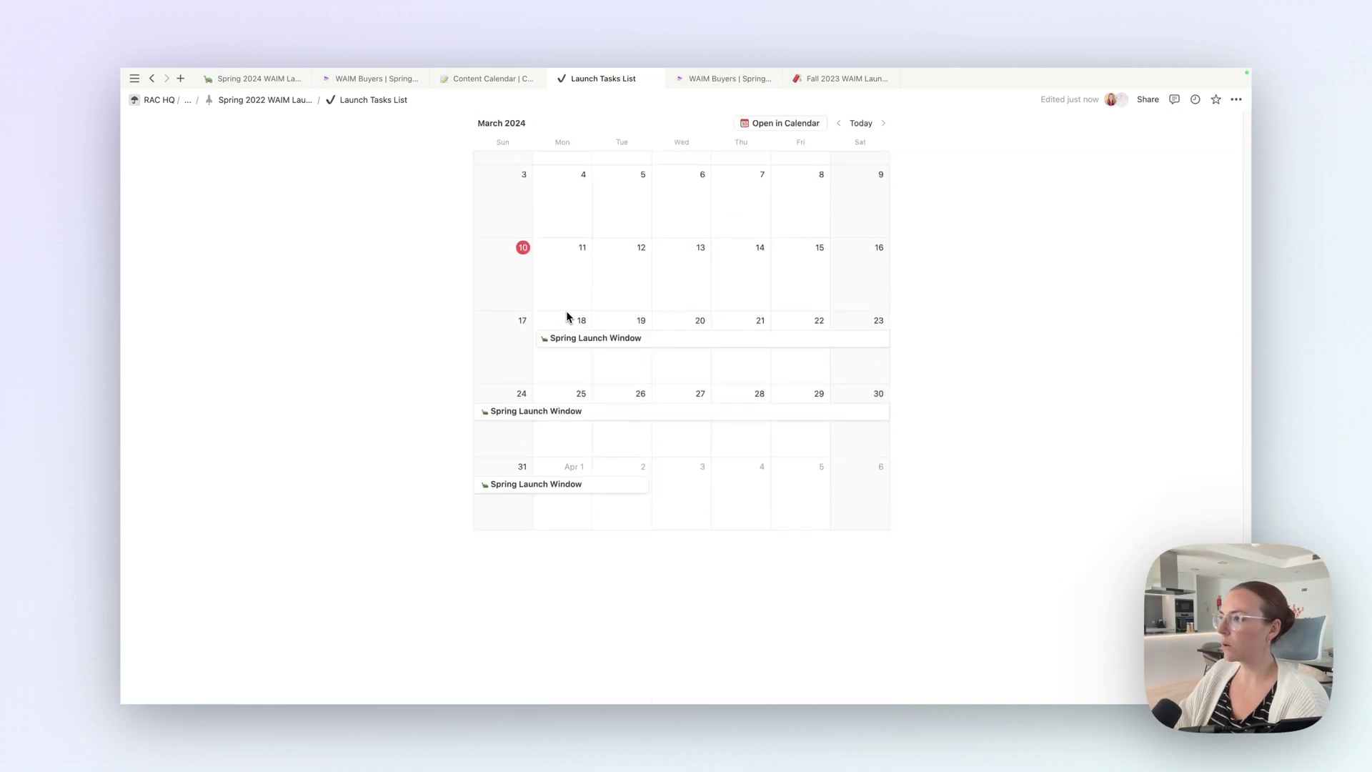
scroll(567, 316, up, 10)
scroll(566, 315, down, 1)
click(636, 518)
click(683, 518)
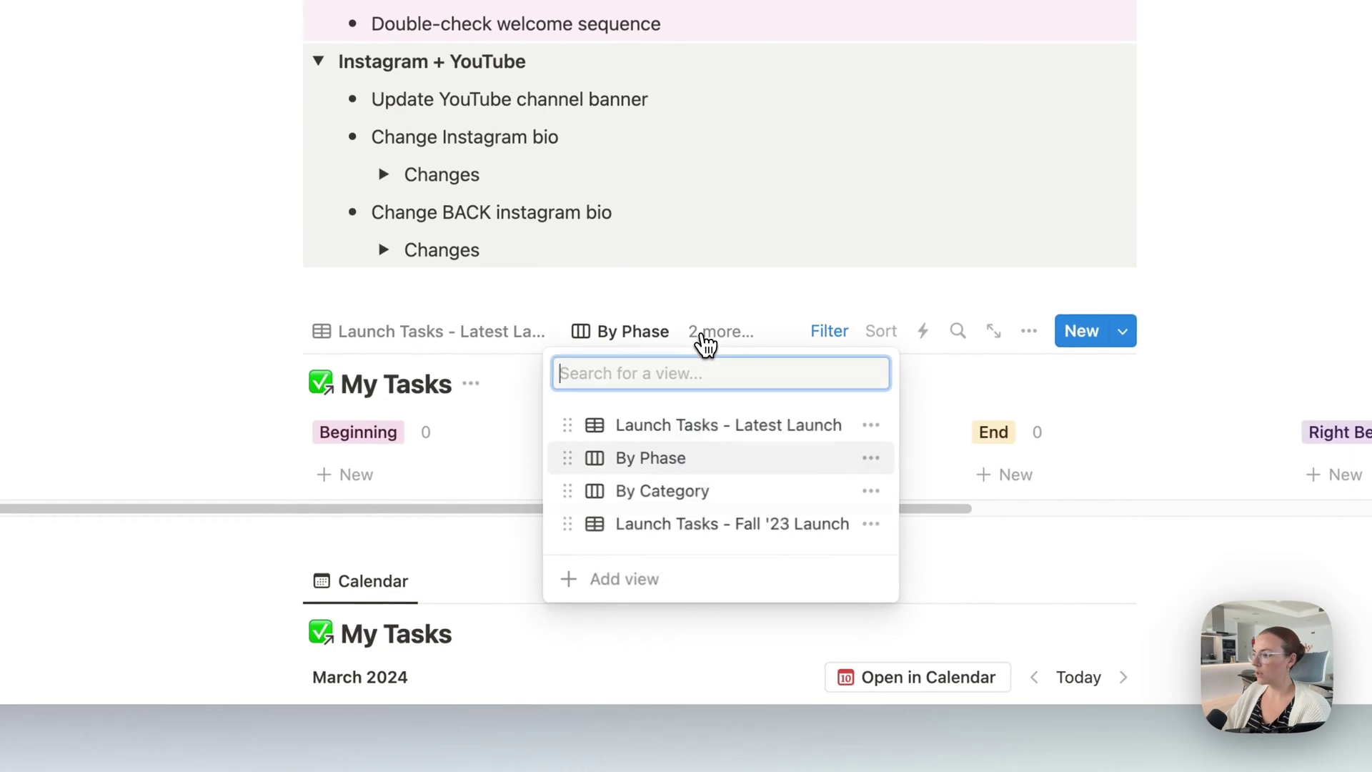
click(711, 492)
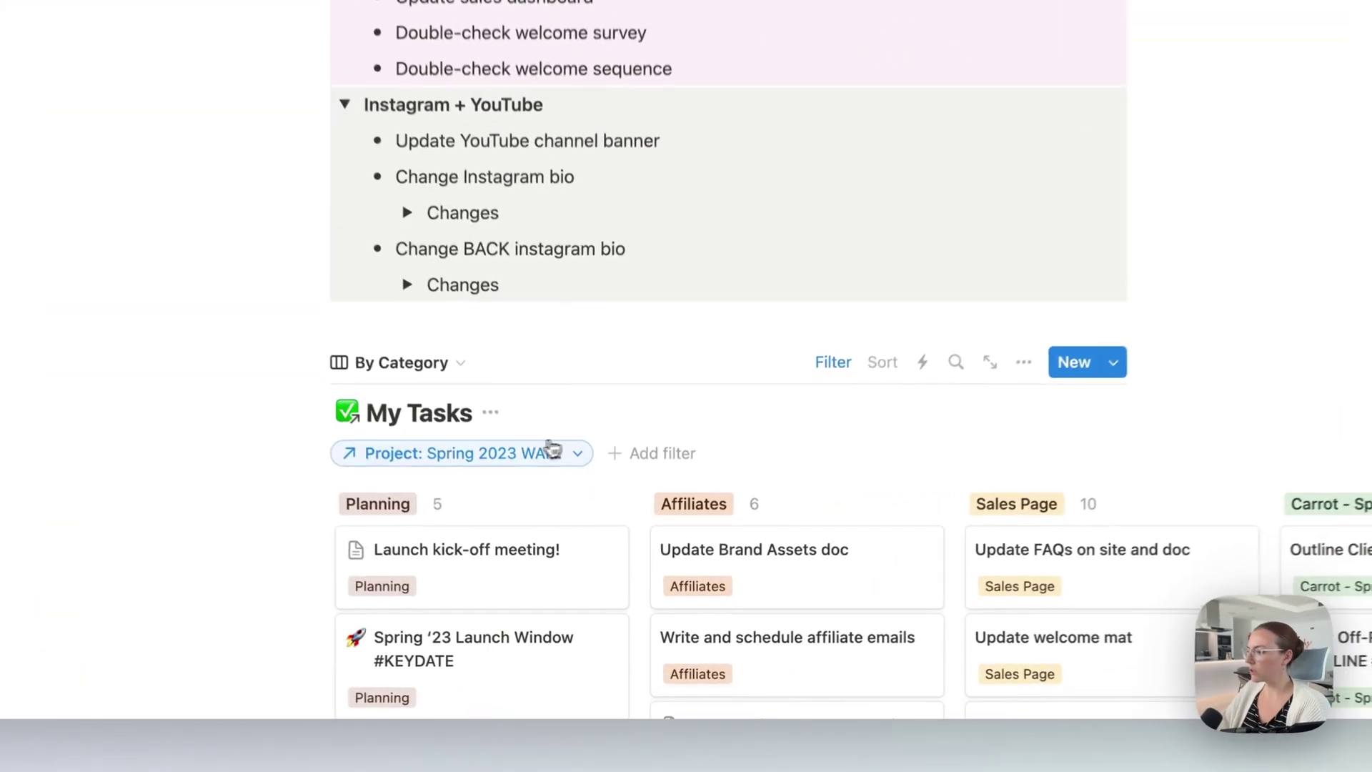
- Set the By Category view's Project filter to only the Spring 2025 WAIM Launch Project and save it for everyone
click(625, 554)
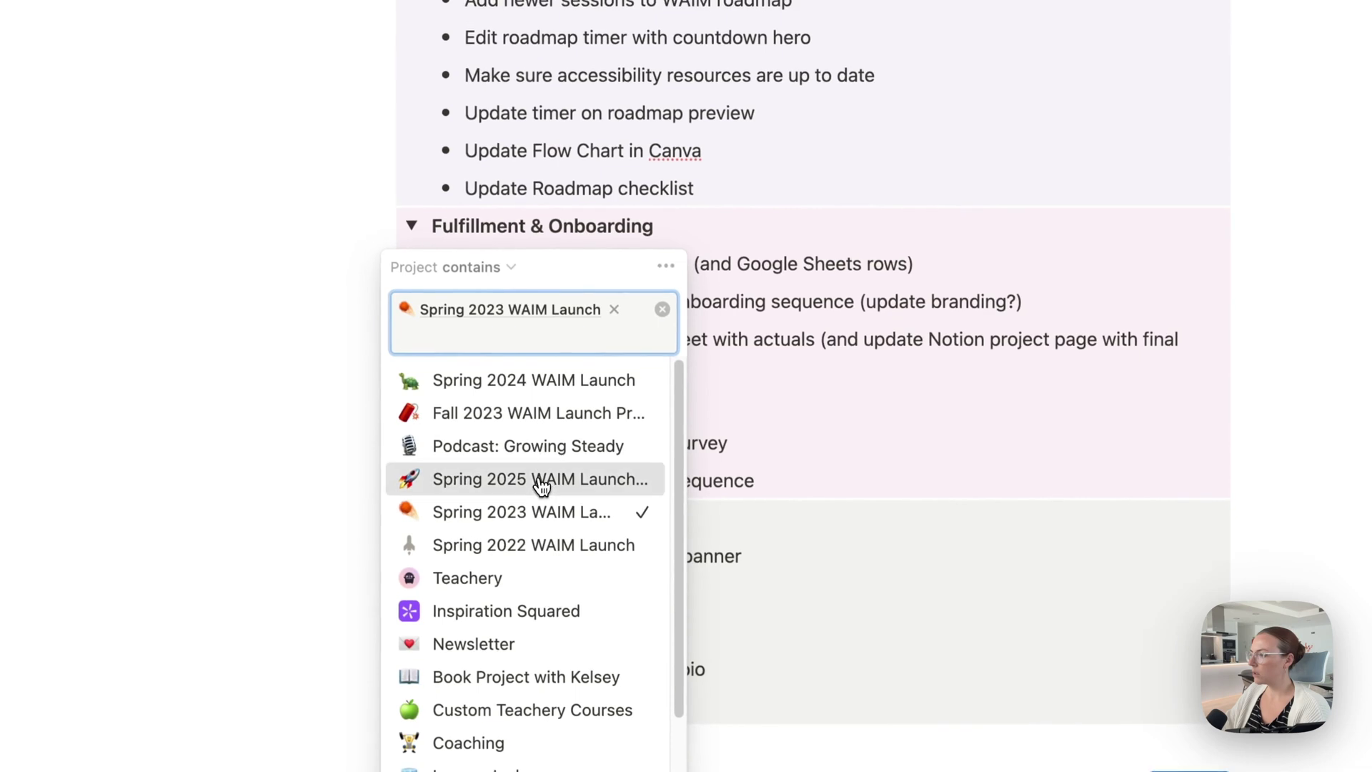
click(456, 38)
click(615, 312)
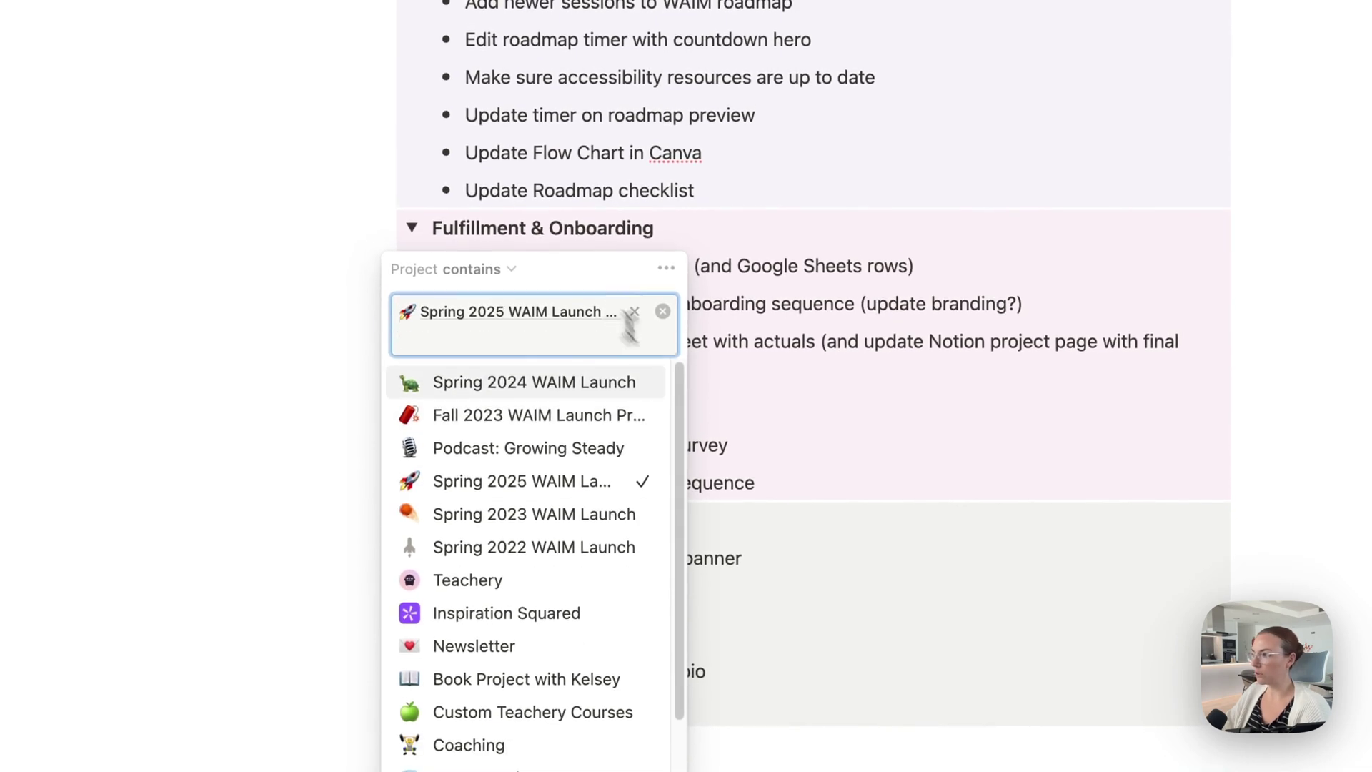
key(Escape)
click(891, 626)
- Move all Planning bullets into the Planning column of the My Tasks board, and check the Project of the "Decide on carrot and make plan" task
scroll(647, 318, up, 10)
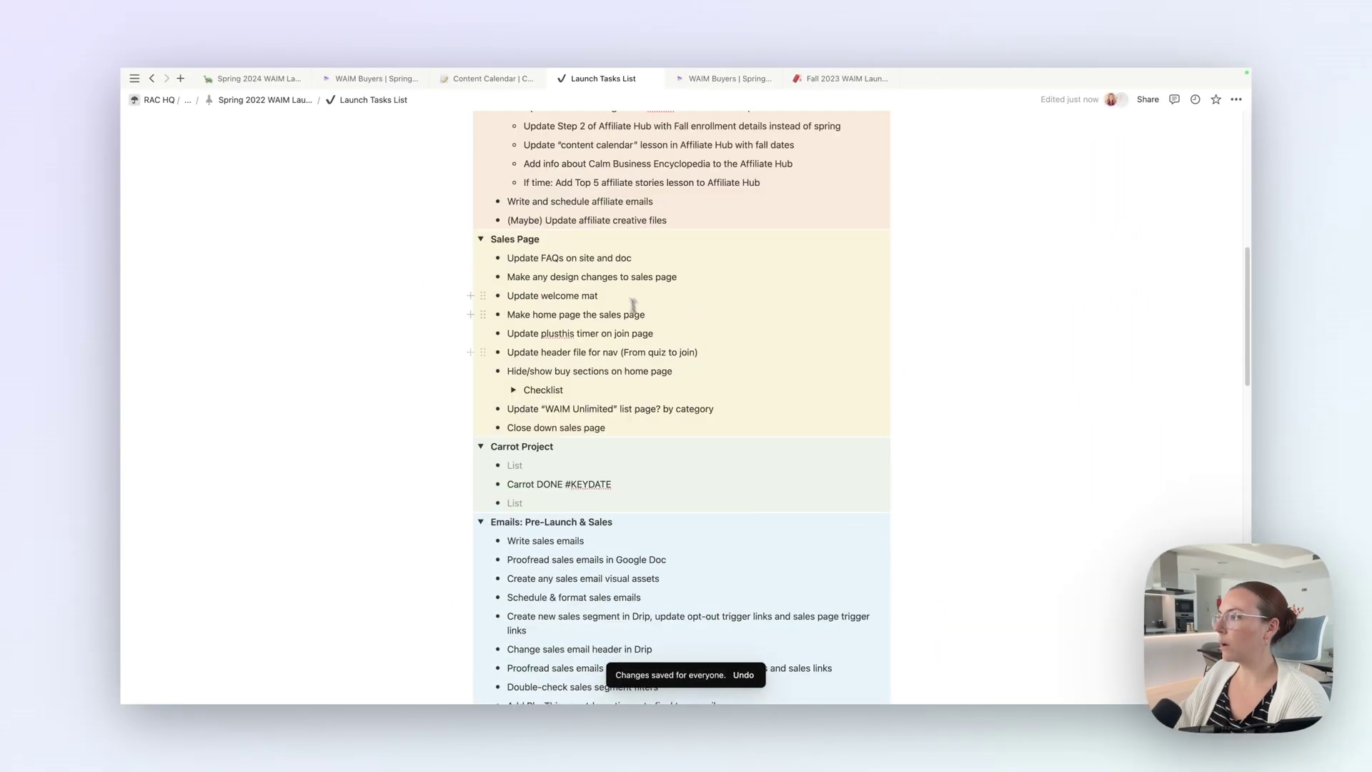
scroll(634, 305, up, 5)
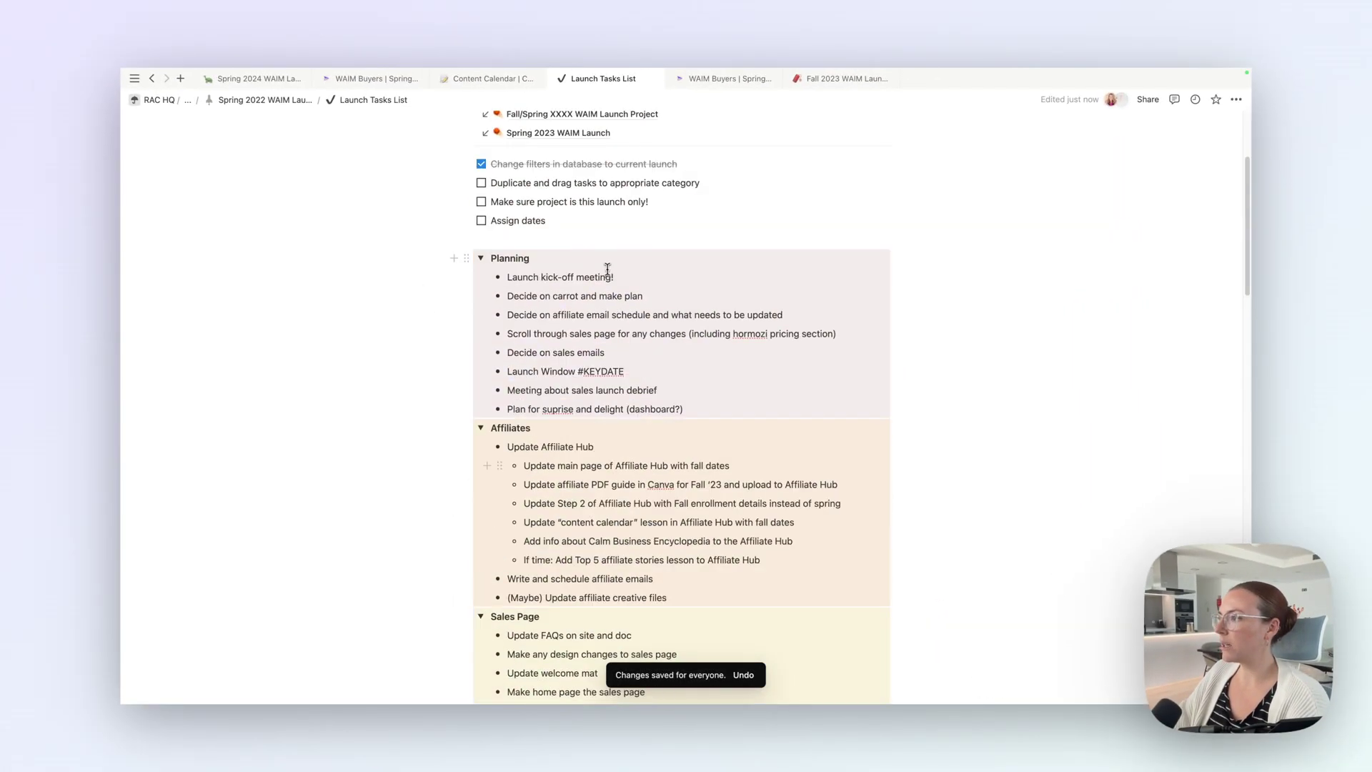
click(626, 375)
key(super+a)
key(super+a)
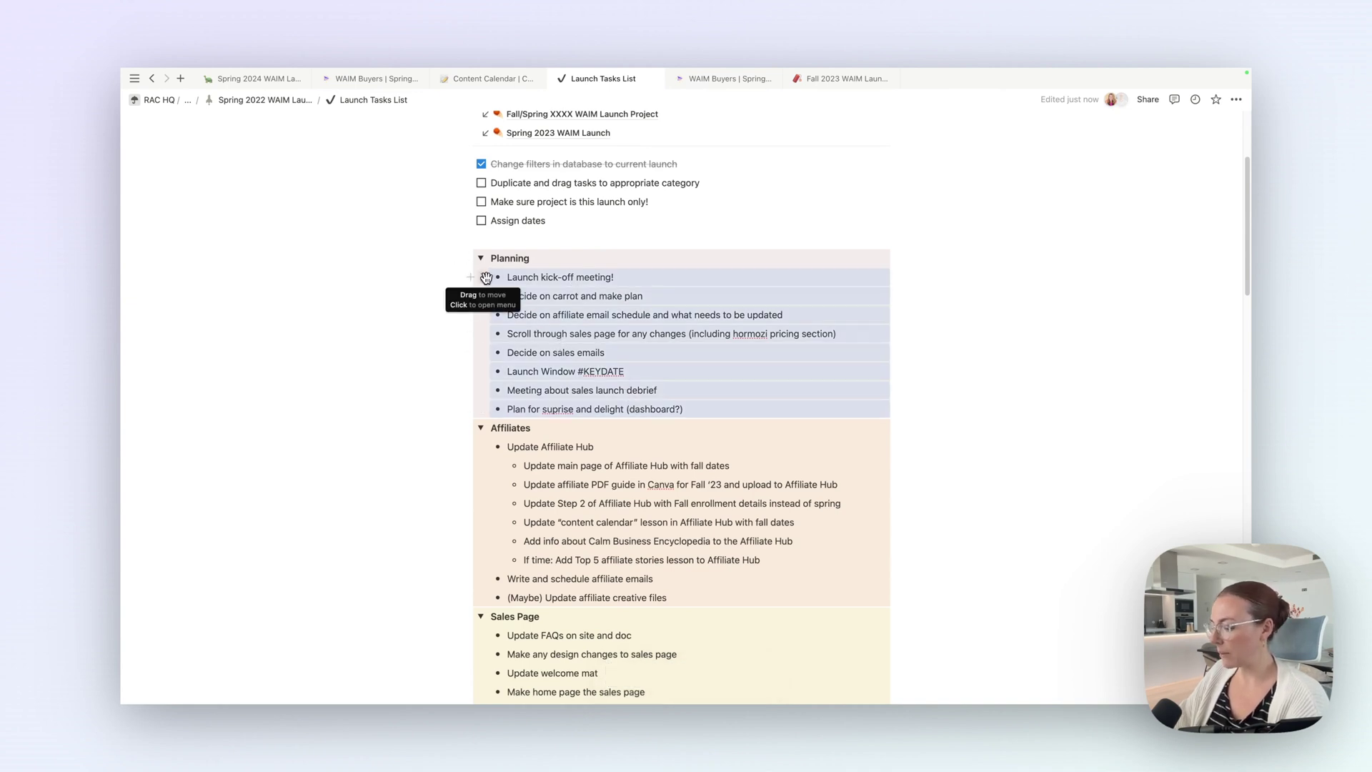
drag(486, 278, 530, 490)
scroll(542, 365, down, 15)
scroll(543, 386, down, 2)
scroll(572, 411, down, 3)
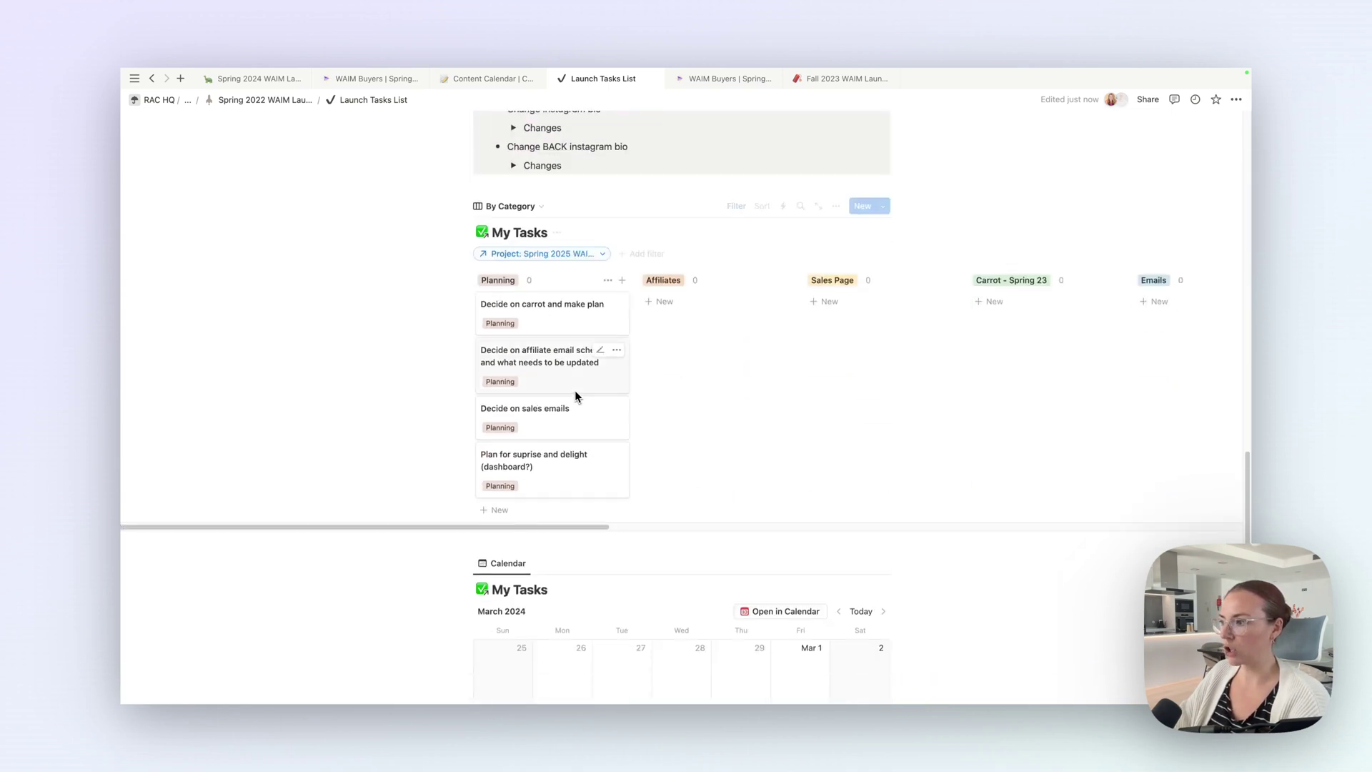
click(542, 326)
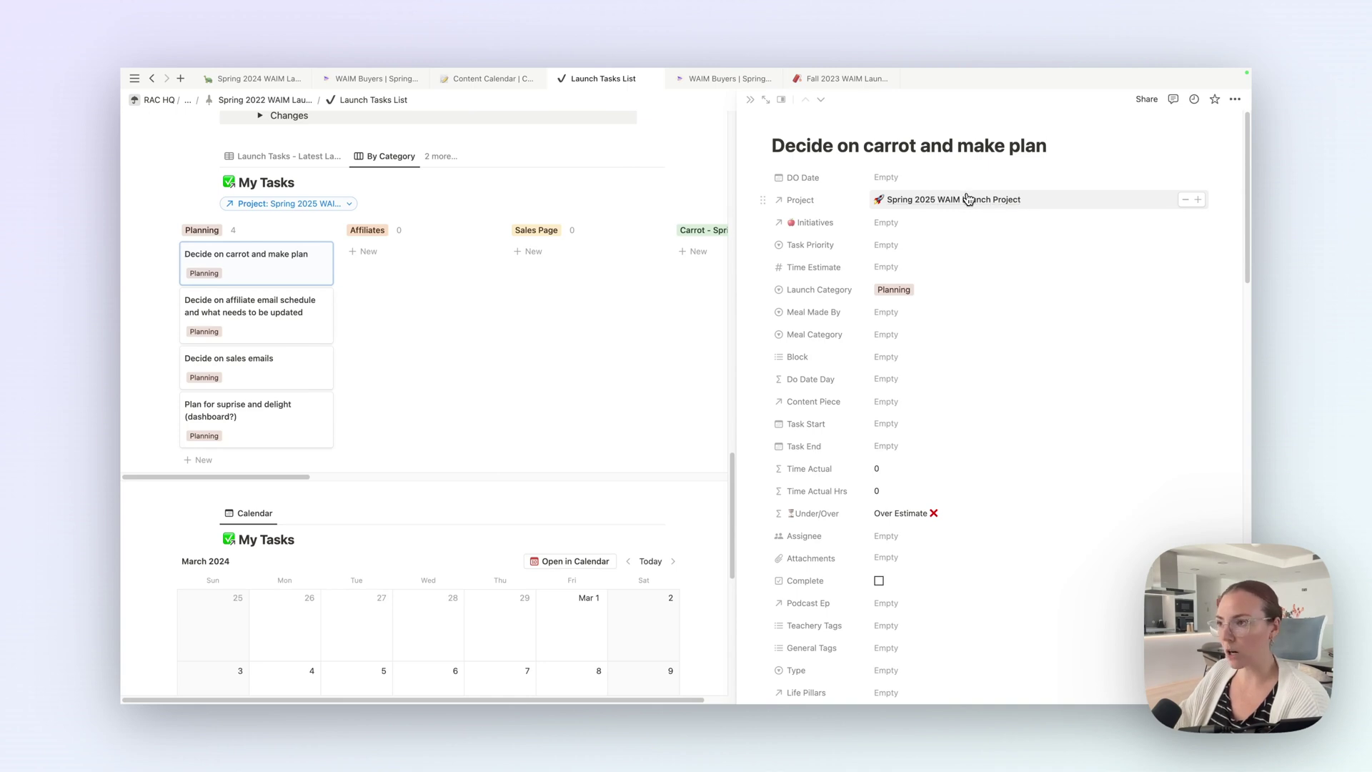
click(750, 101)
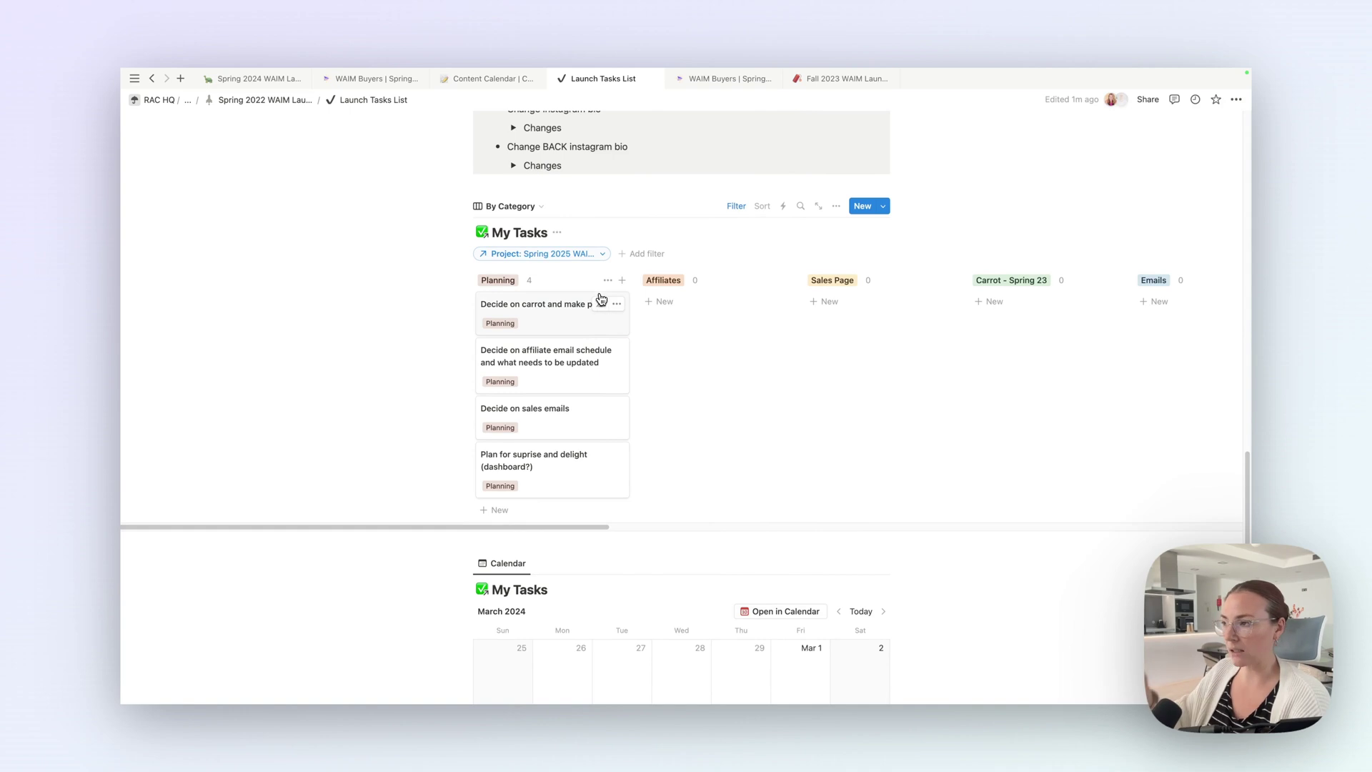
- Move all Affiliates bullets from the Launch Tasks List into the Affiliates column of the My Tasks board
scroll(604, 296, up, 15)
scroll(606, 292, up, 10)
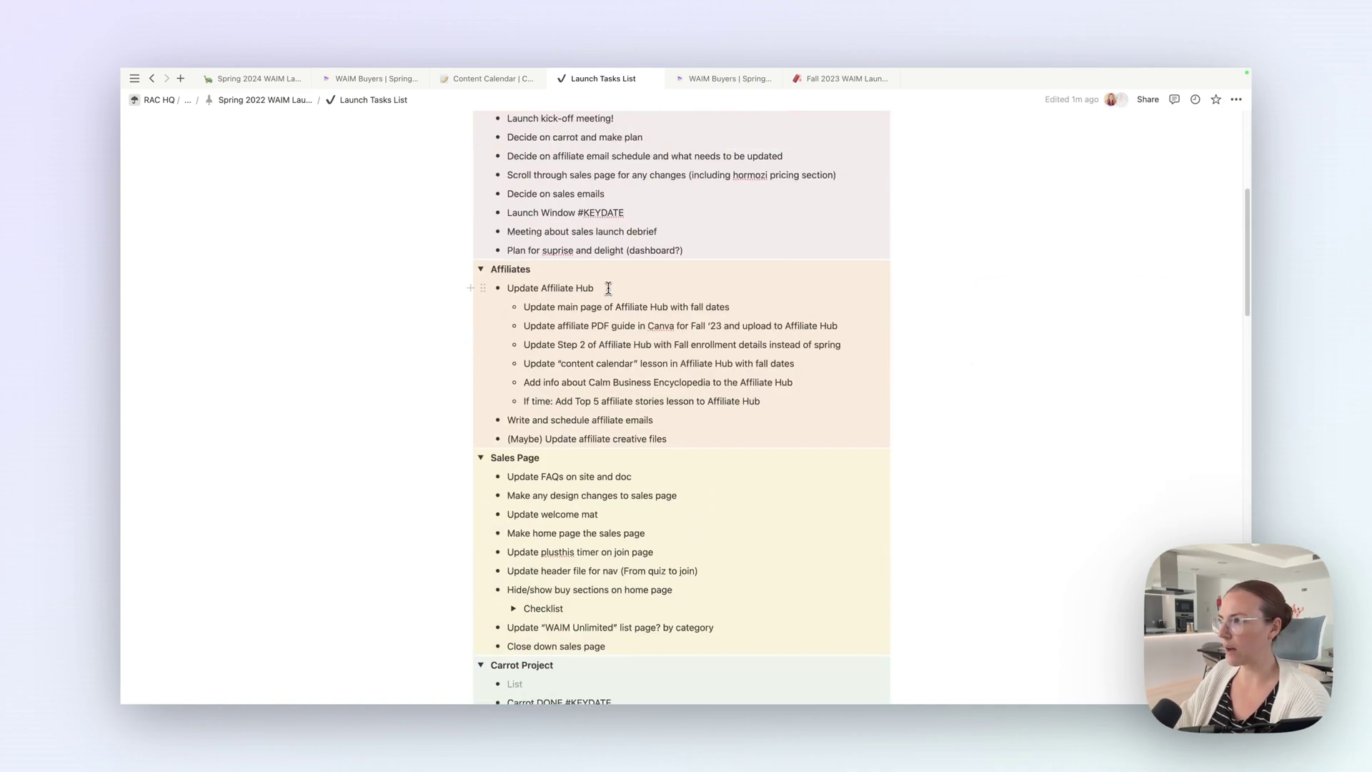
scroll(598, 296, down, 5)
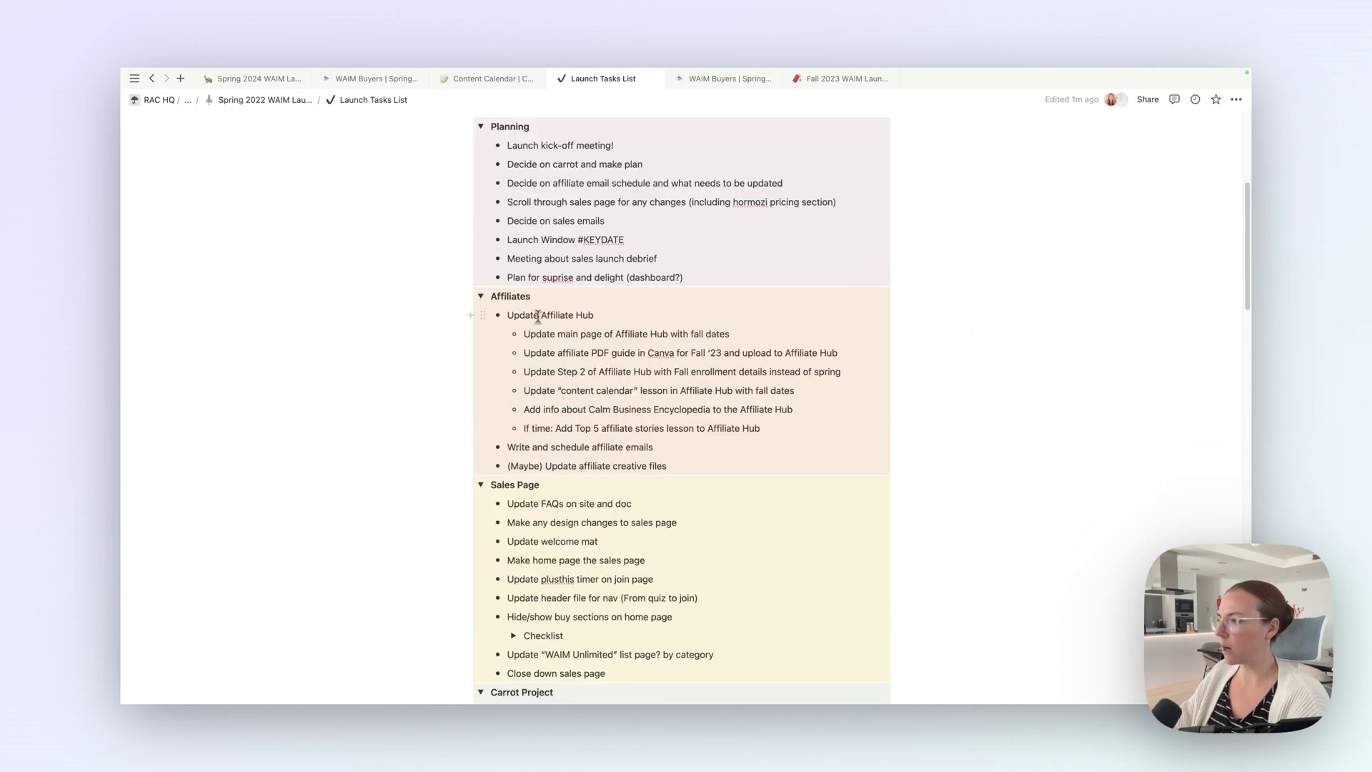
drag(632, 464, 619, 397)
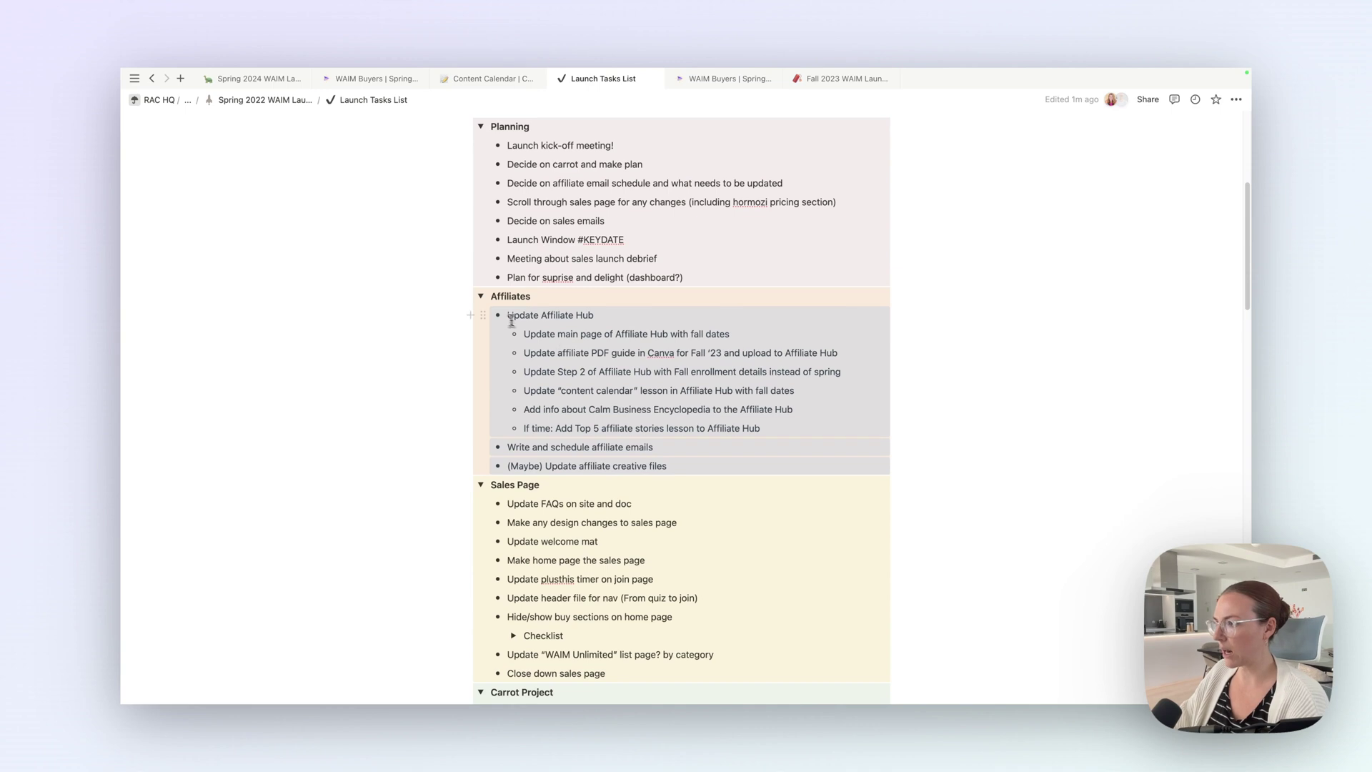
drag(484, 315, 668, 547)
- Return to the Spring 2025 WAIM Launch Project page and view its My Tasks table grouped by launch category
scroll(684, 433, up, 15)
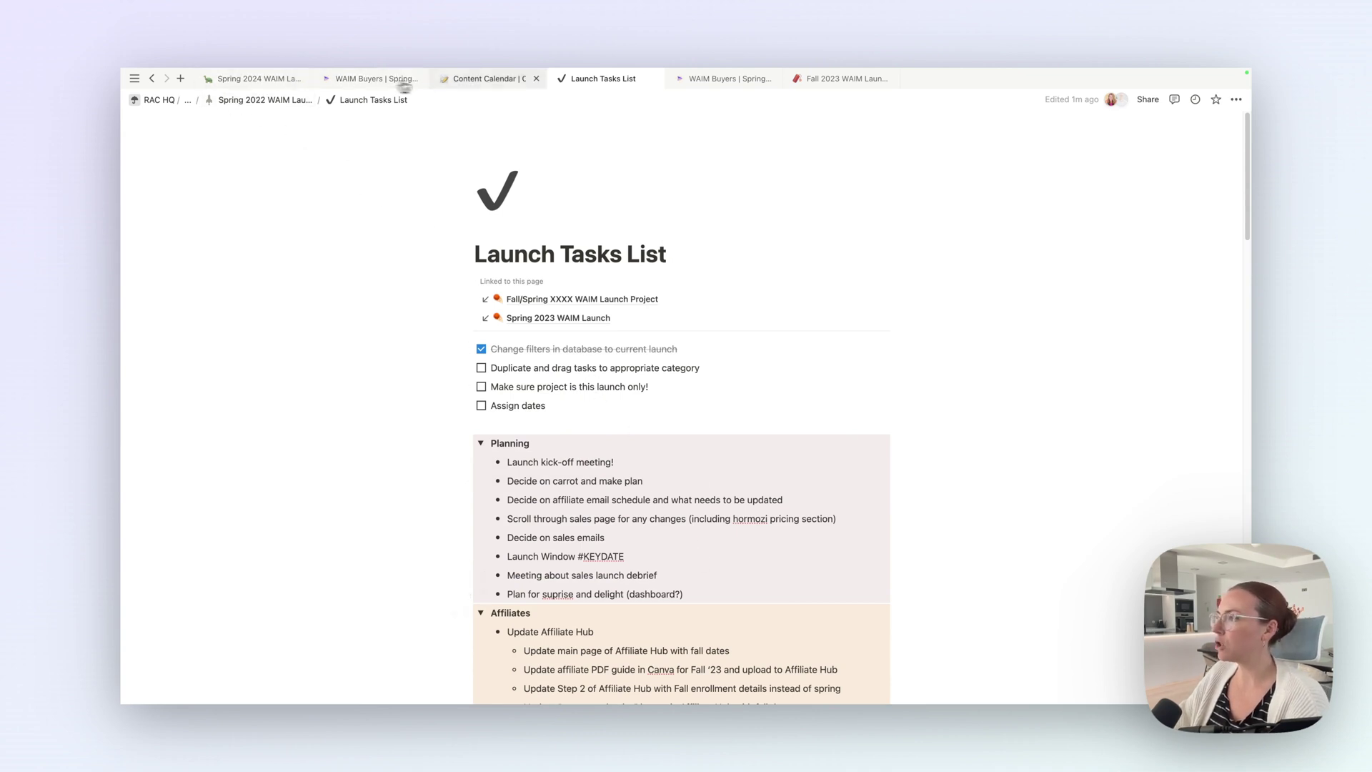
key(super+bracketleft)
scroll(609, 277, down, 10)
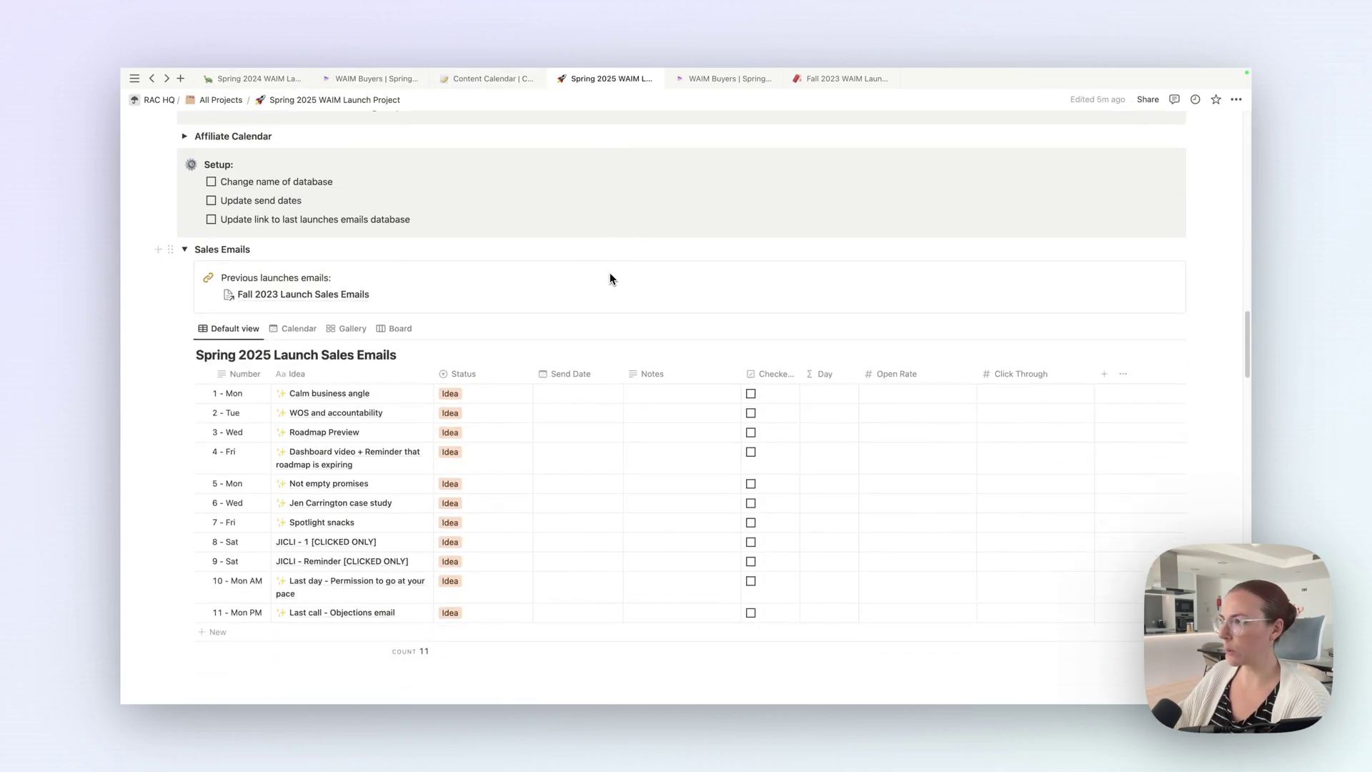
scroll(609, 275, down, 5)
scroll(576, 297, down, 2)
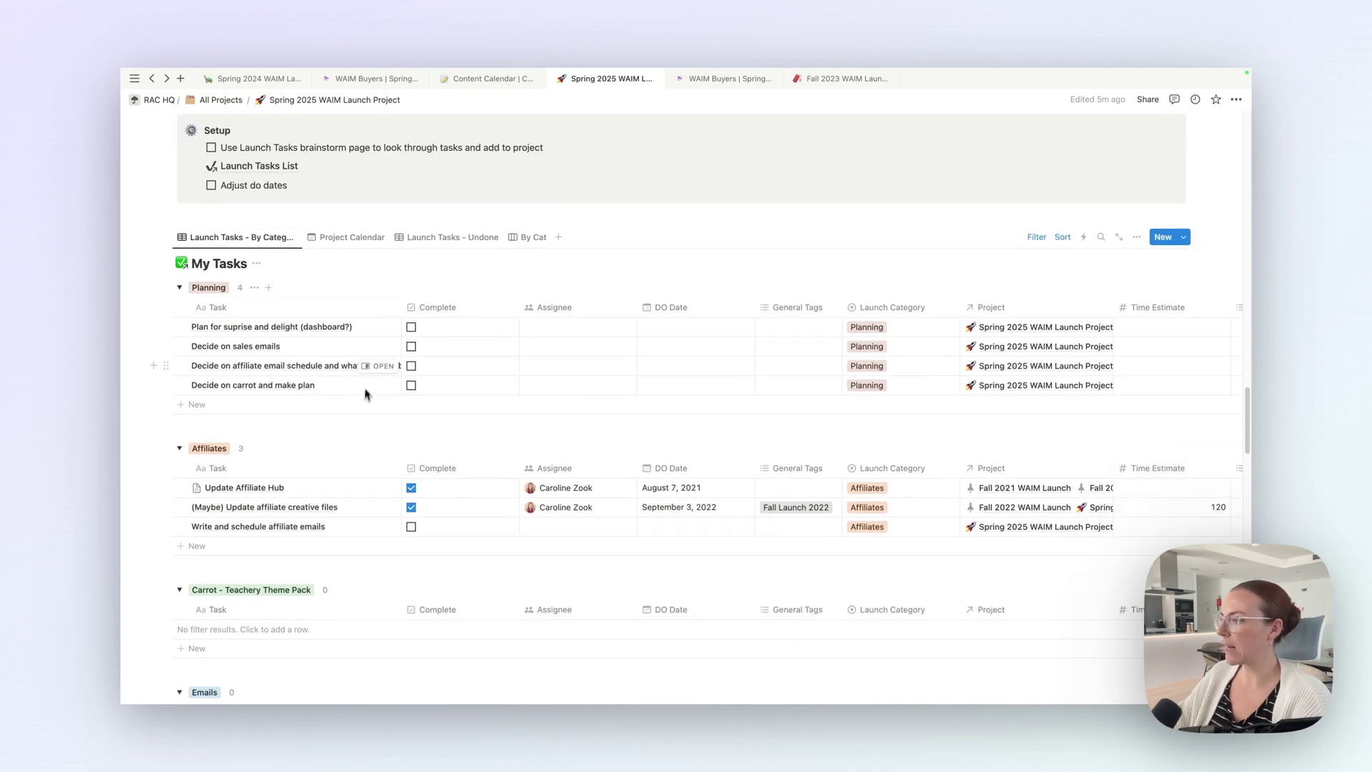
scroll(365, 443, down, 1)
scroll(361, 265, down, 1)
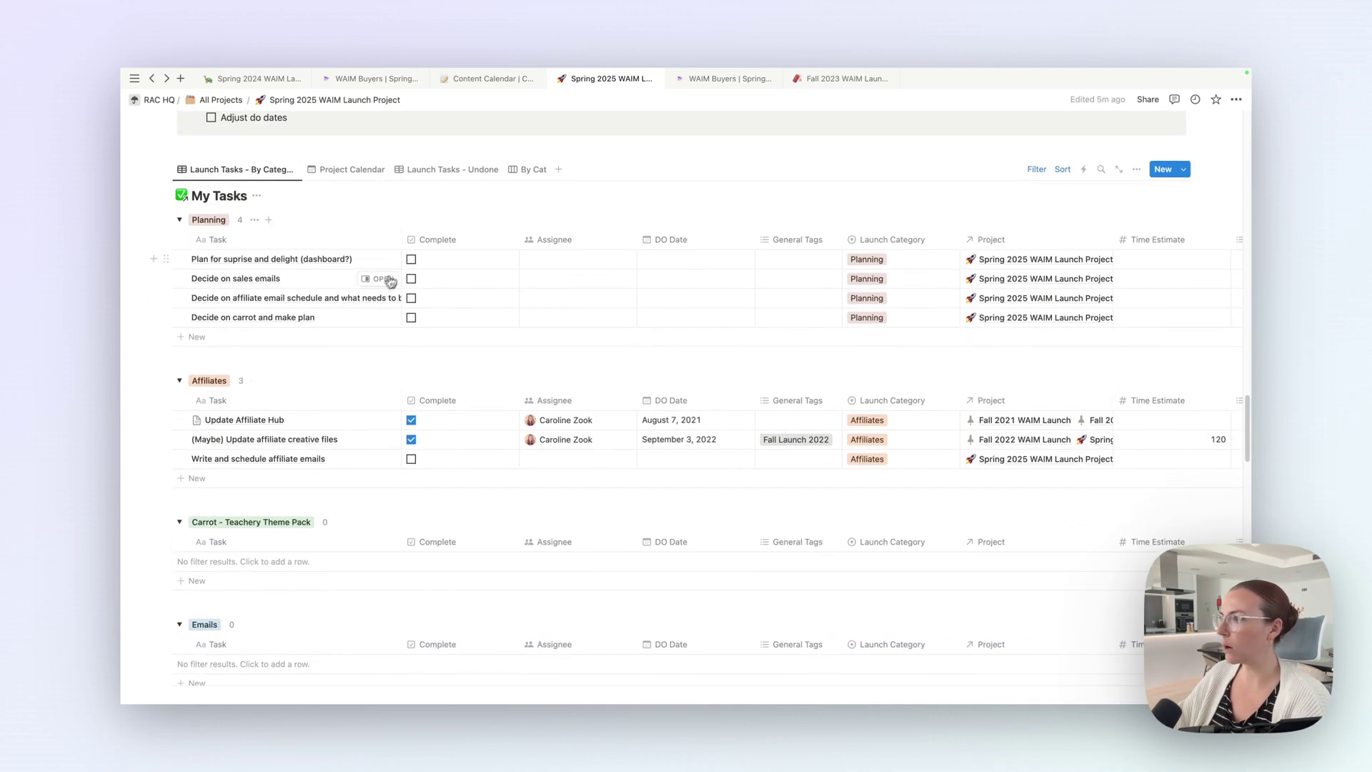
- Set the DO Date of "Plan for suprise and delight (dashboard?)" to March 10, 2024, and clear the DO Dates of the Affiliates tasks
click(693, 265)
click(605, 285)
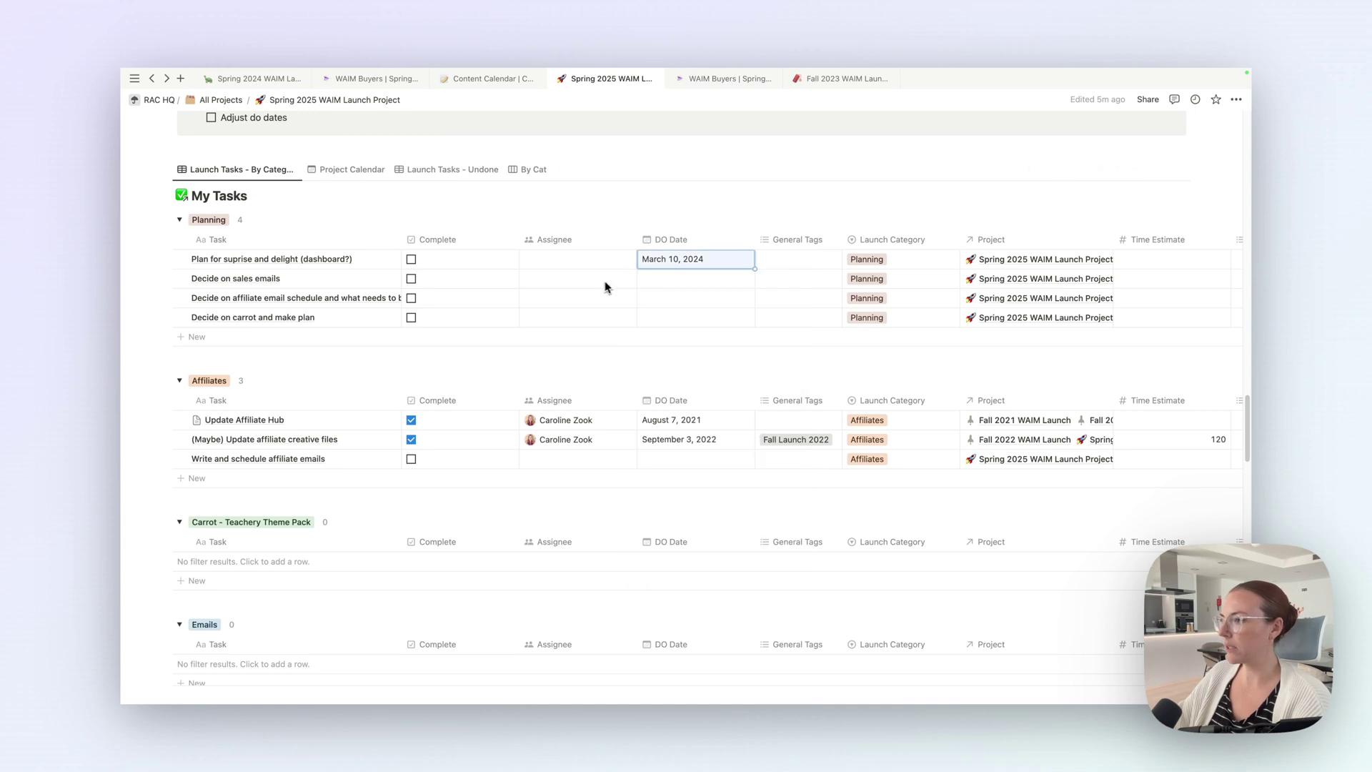
click(694, 420)
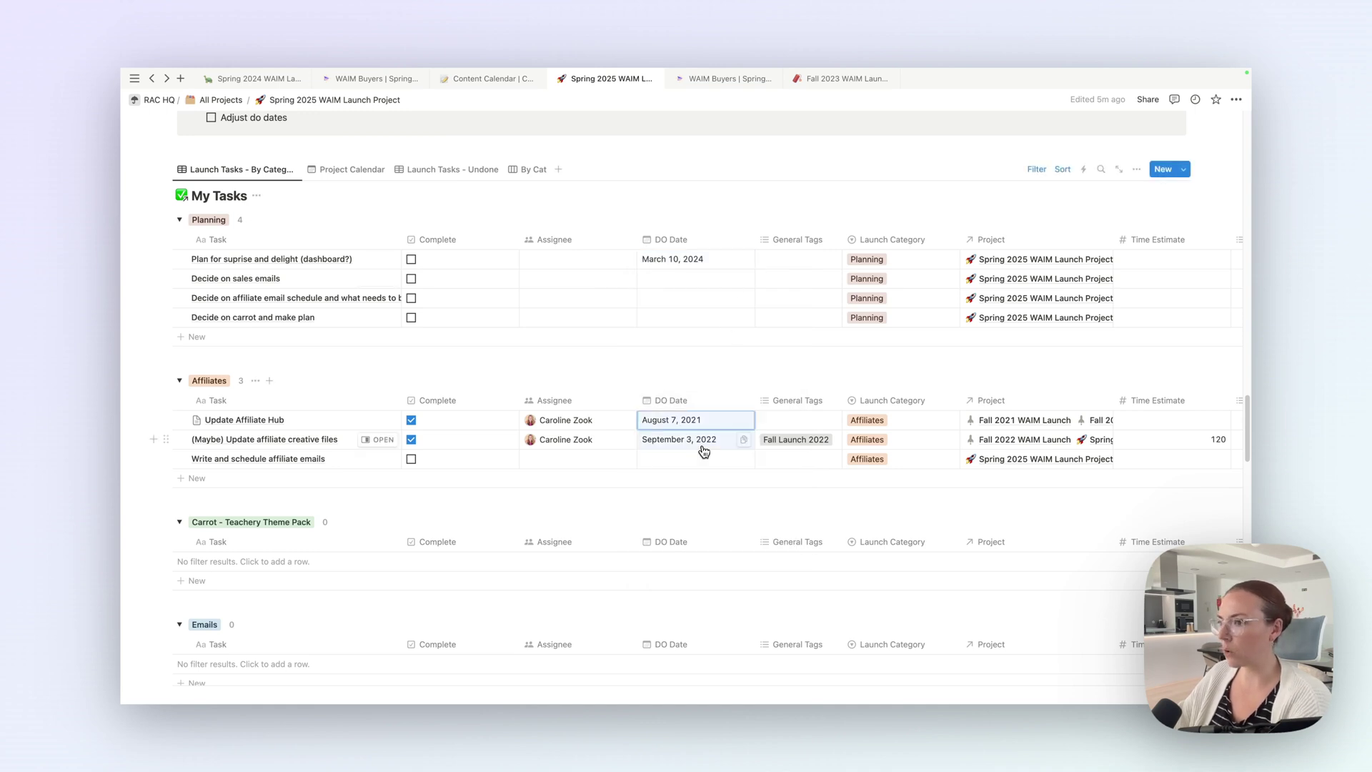
key(BackSpace)
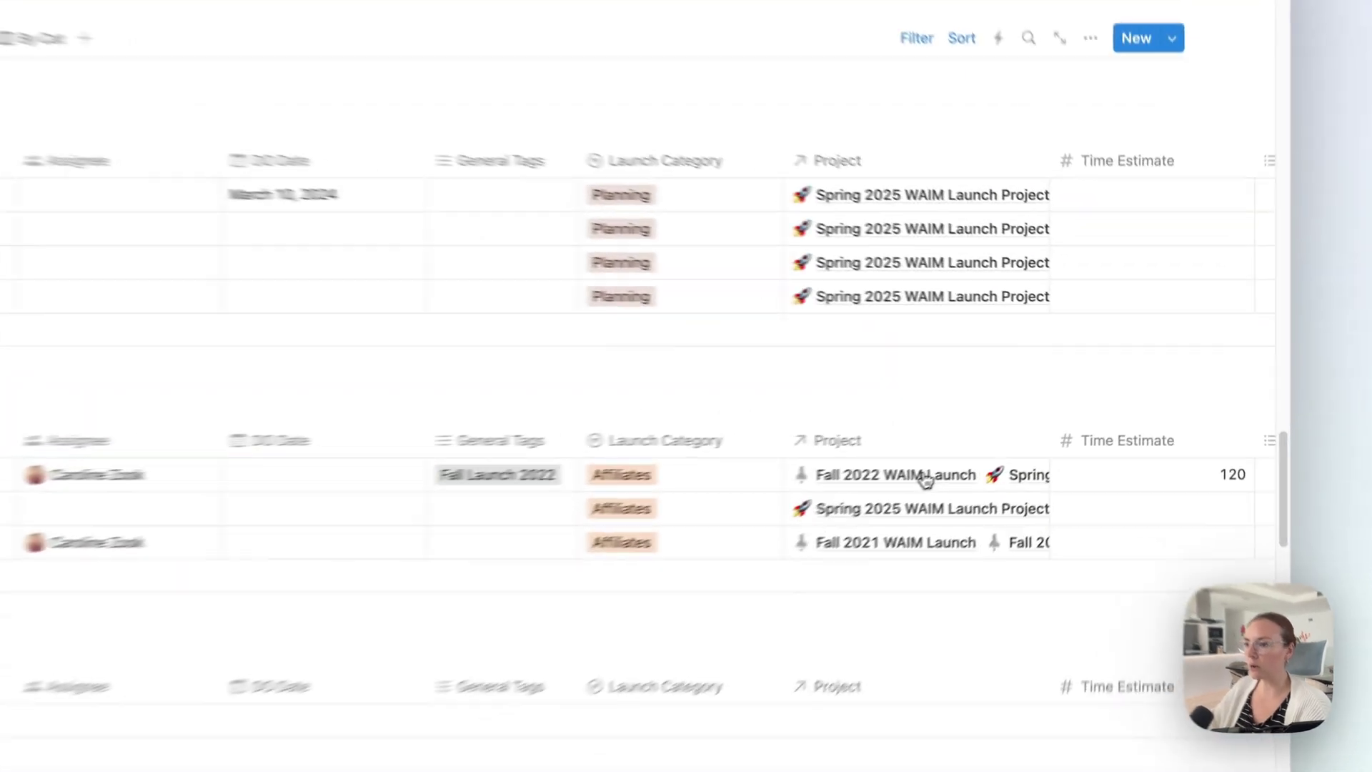
- Link all Affiliates tasks only to the Spring 2025 WAIM Launch Project and widen the Project column
click(1040, 421)
click(1147, 572)
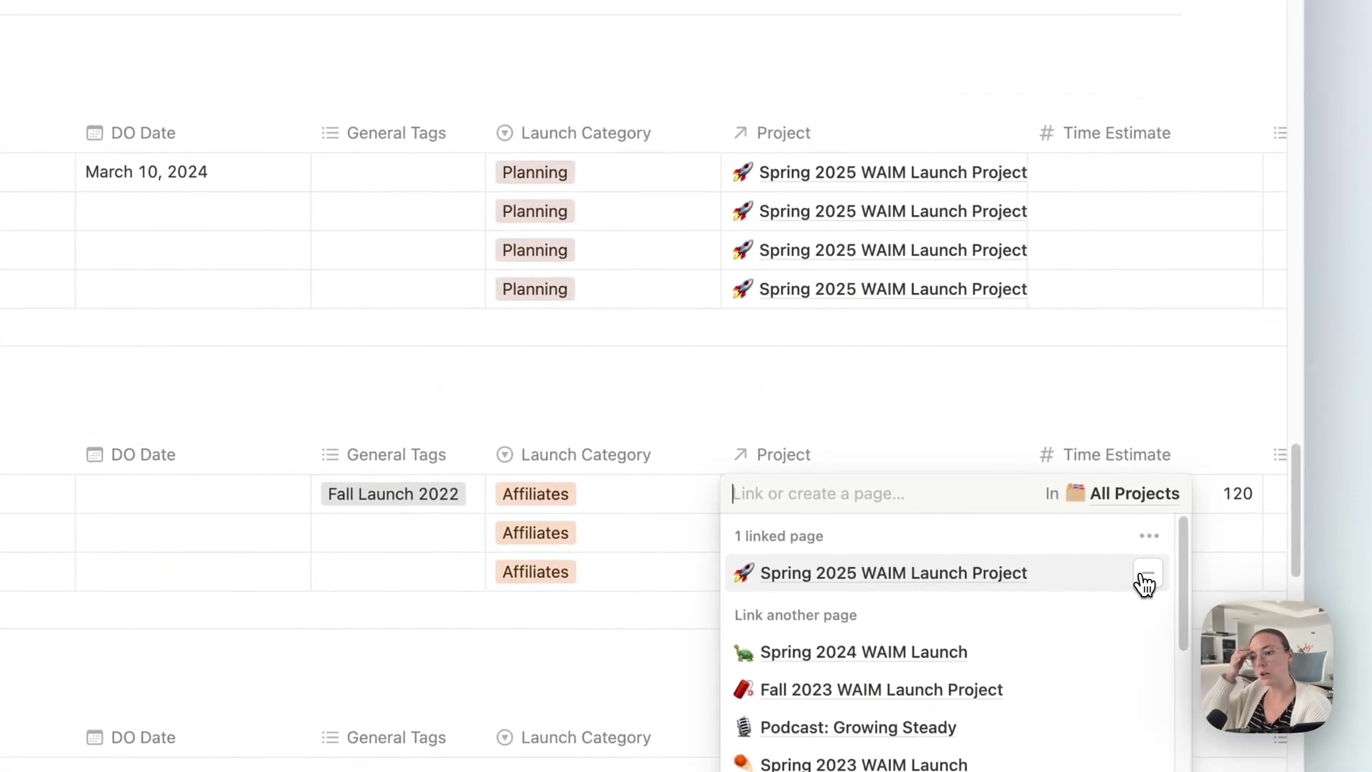
key(Escape)
key(Down)
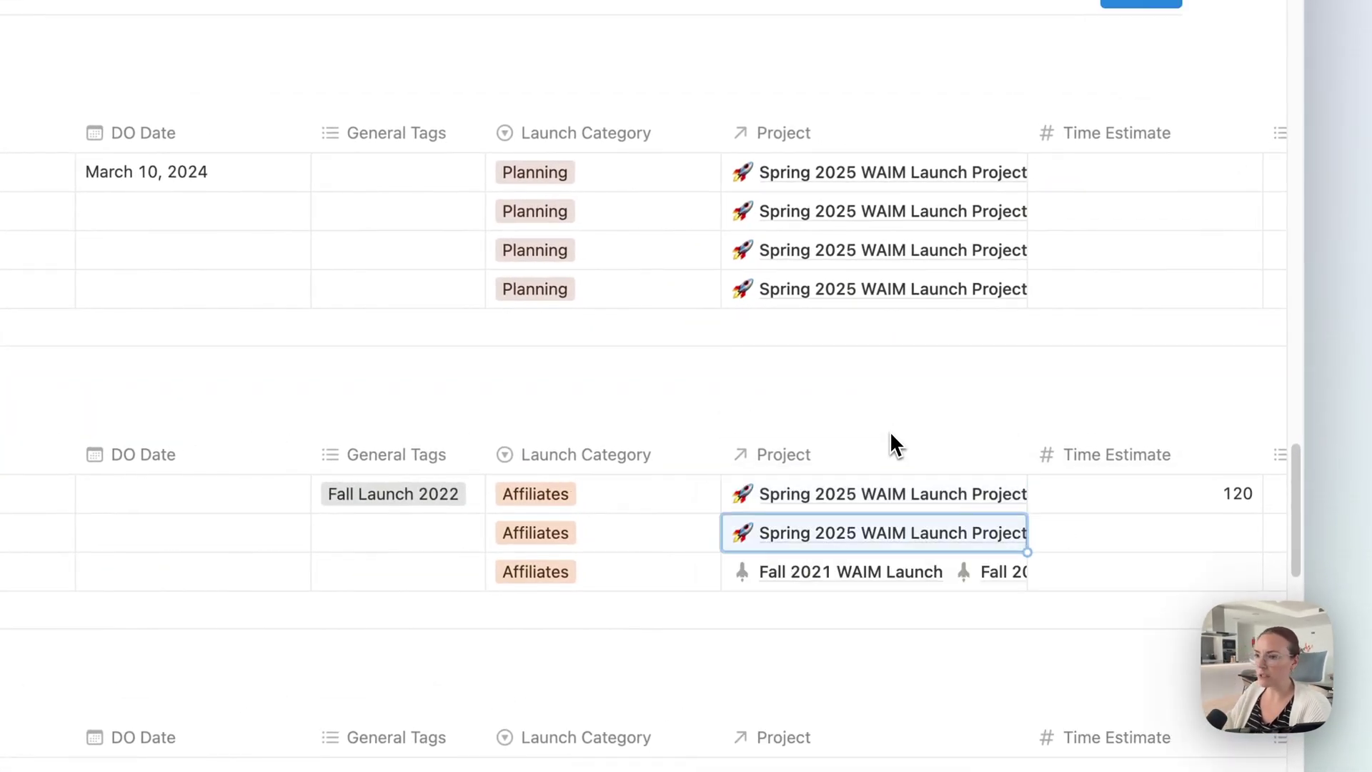
text(Spring 2025 WAIM Launch Project)
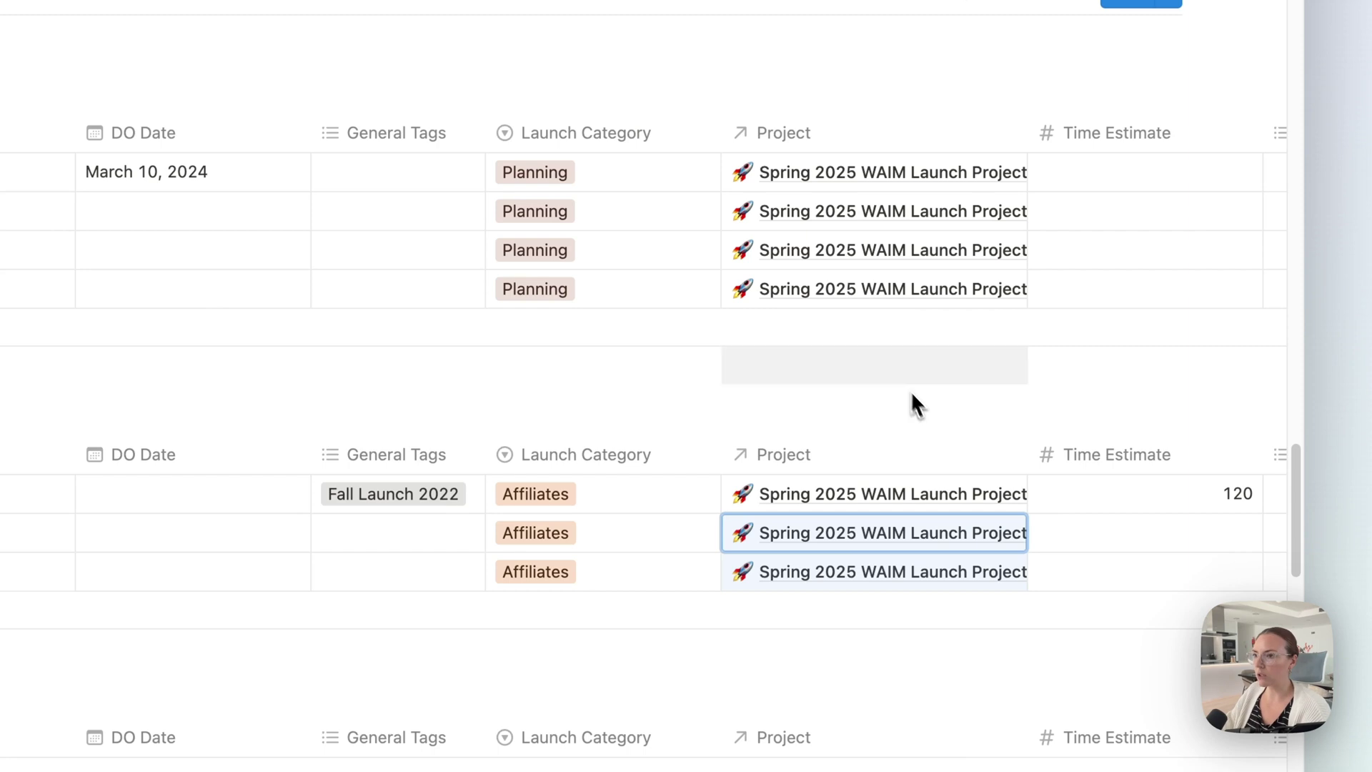
scroll(1025, 215, up, 1)
drag(1029, 190, 1074, 193)
scroll(910, 521, down, 3)
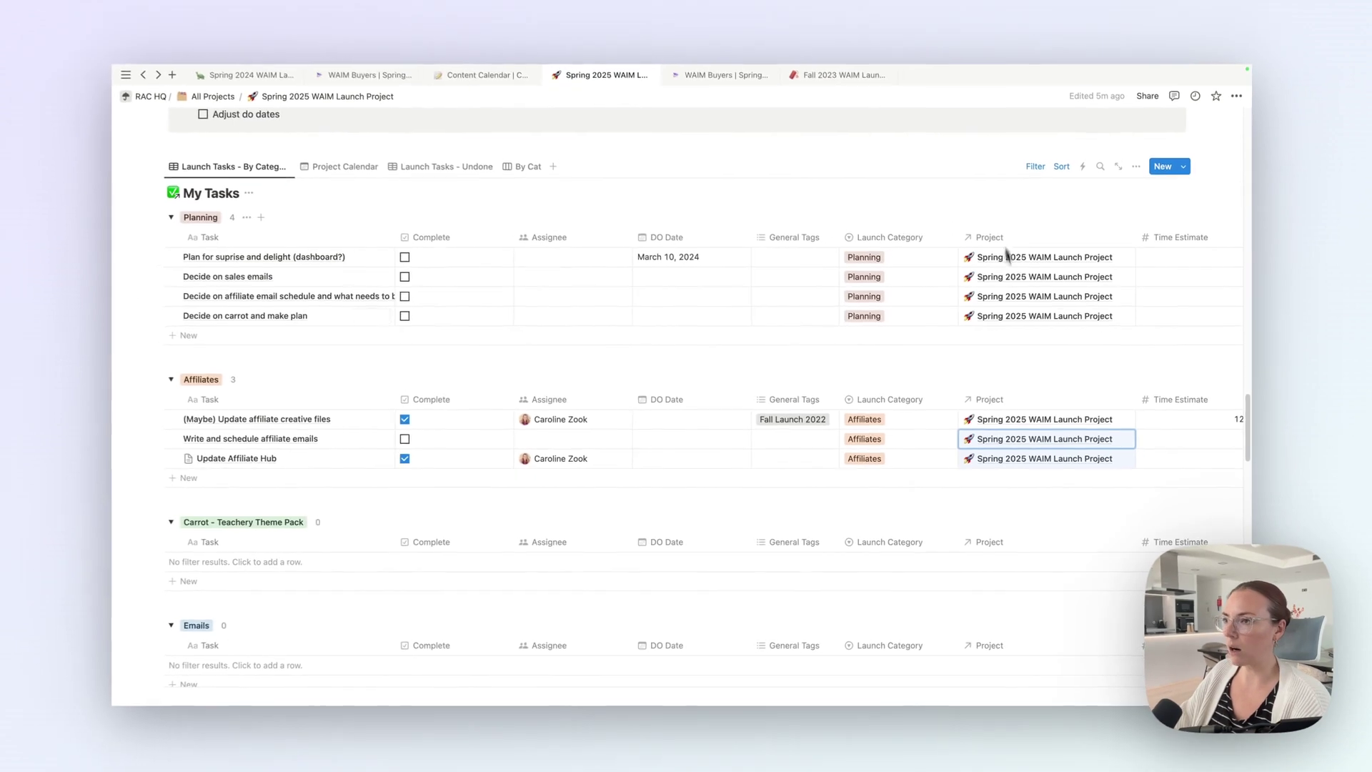
scroll(596, 405, down, 10)
scroll(596, 406, up, 15)
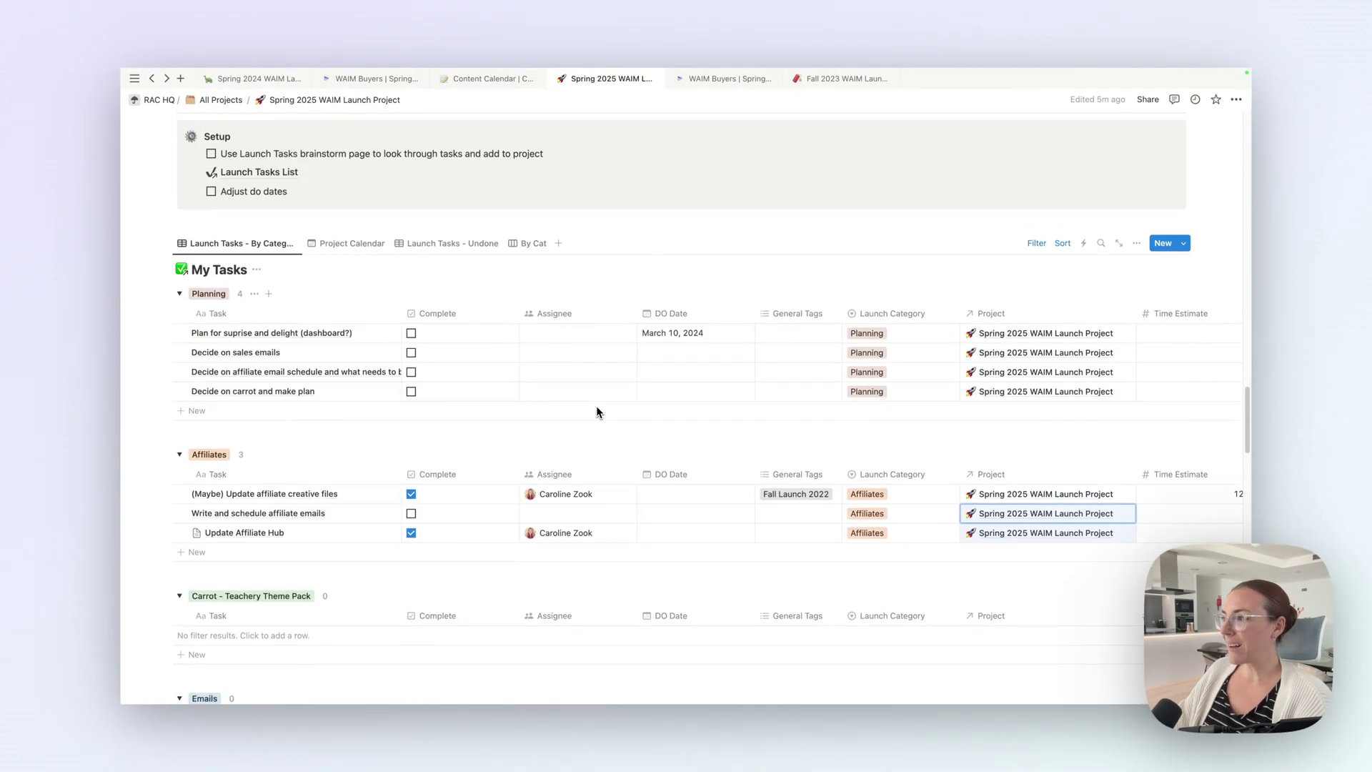
scroll(610, 407, down, 7)
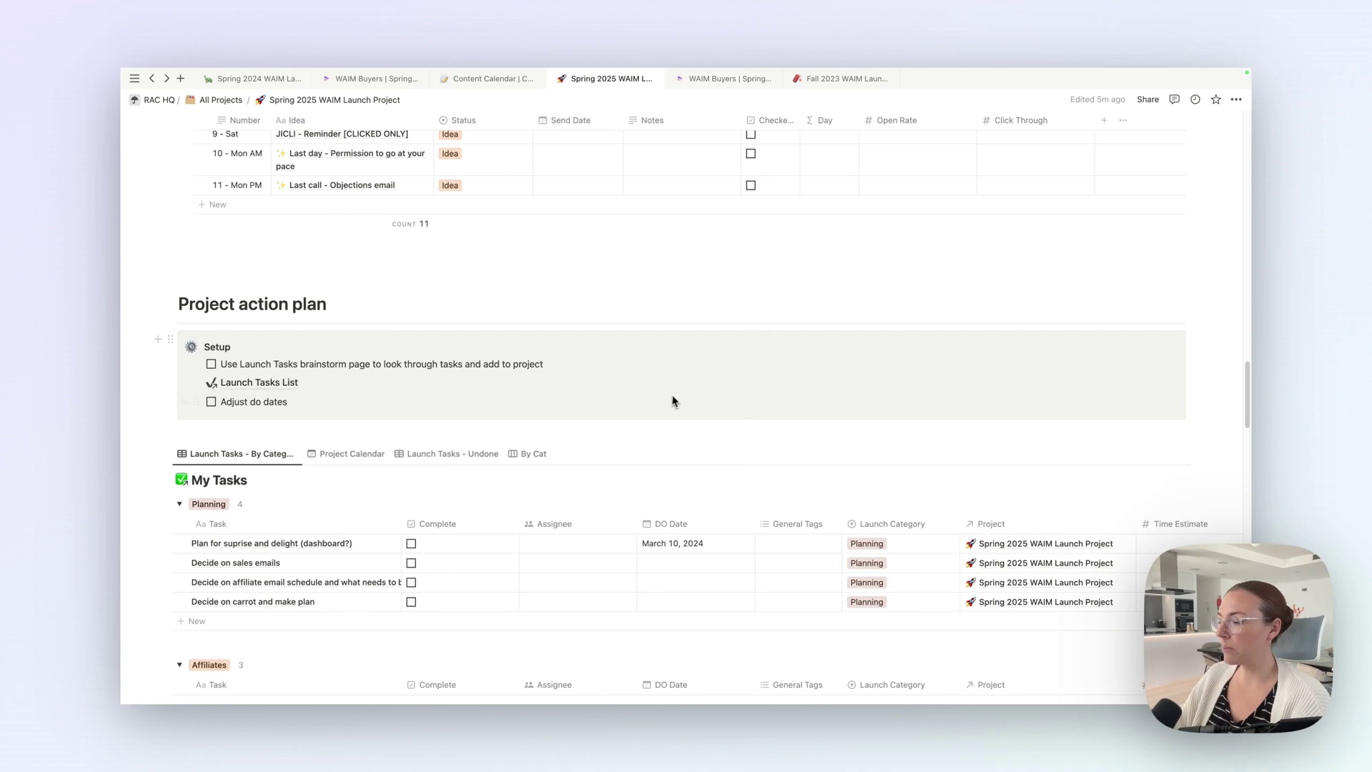
scroll(679, 396, up, 4)
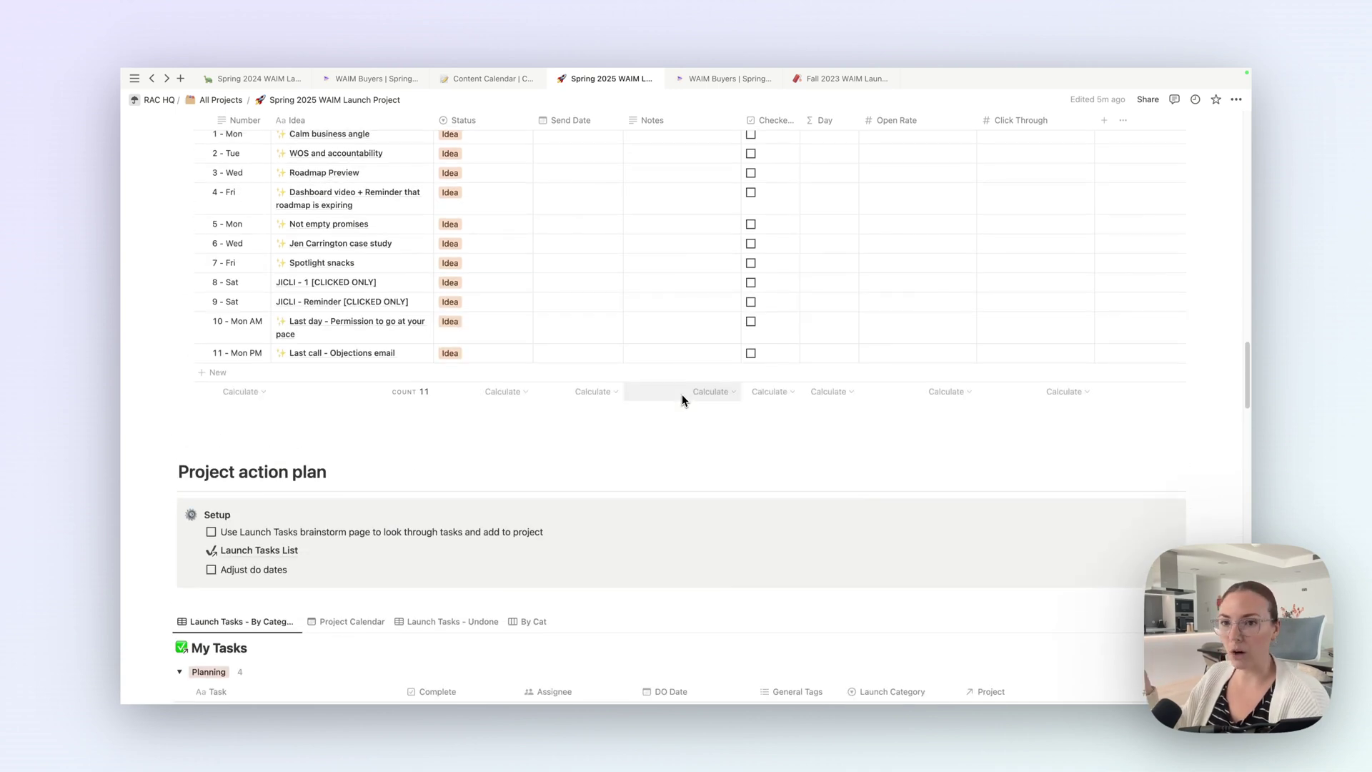